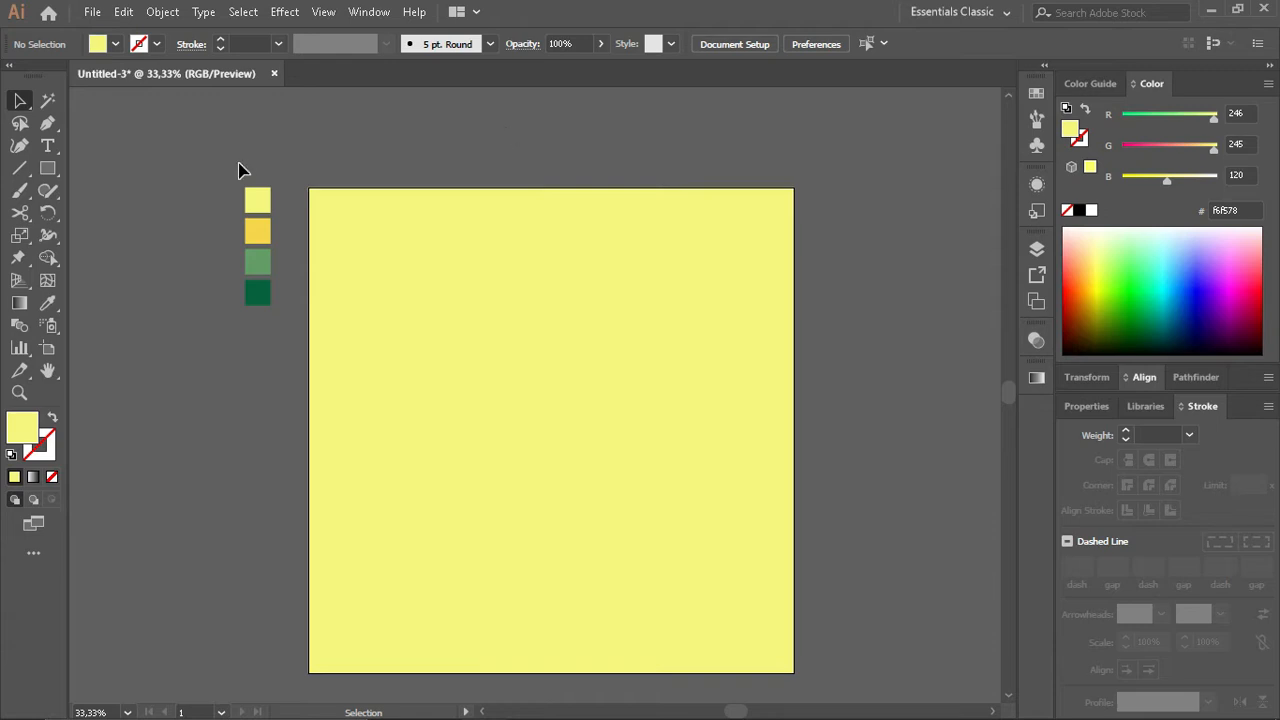
- Draw a straight horizontal ground line across the lower part of the yellow artboard
{"action": "scroll", "coordinate": [436, 320], "scroll_direction": "up", "scroll_amount": 2}
{"action": "scroll", "coordinate": [472, 386], "scroll_direction": "right", "scroll_amount": 1}
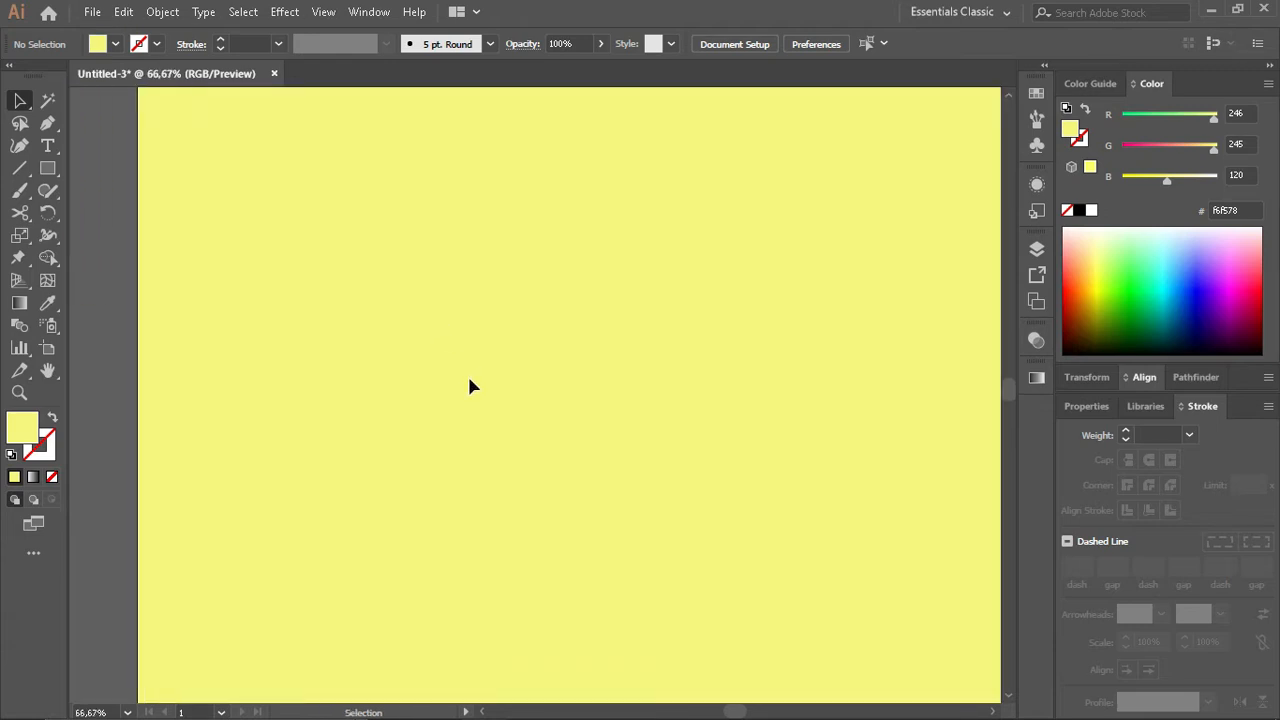
{"action": "left_click", "coordinate": [19, 168]}
{"action": "scroll", "coordinate": [234, 497], "scroll_direction": "down", "scroll_amount": 2}
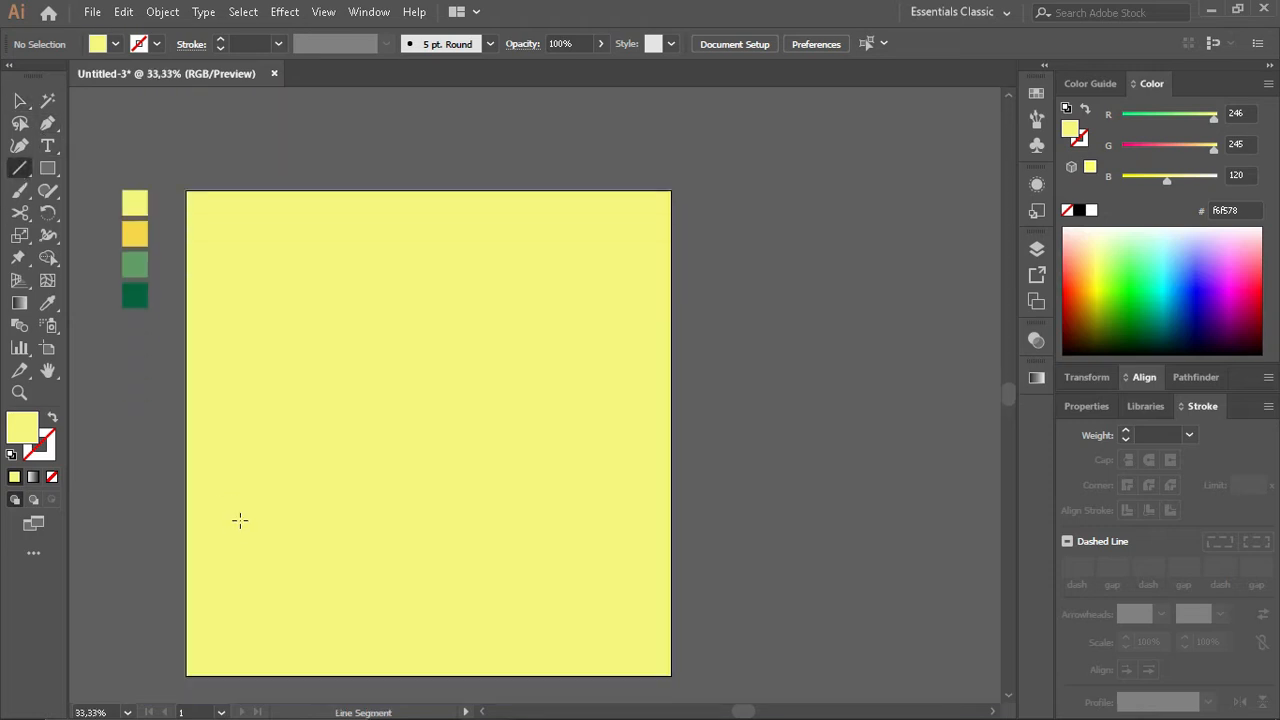
{"action": "left_click_drag", "start_coordinate": [230, 482], "coordinate": [582, 482]}
{"action": "key", "text": "v"}
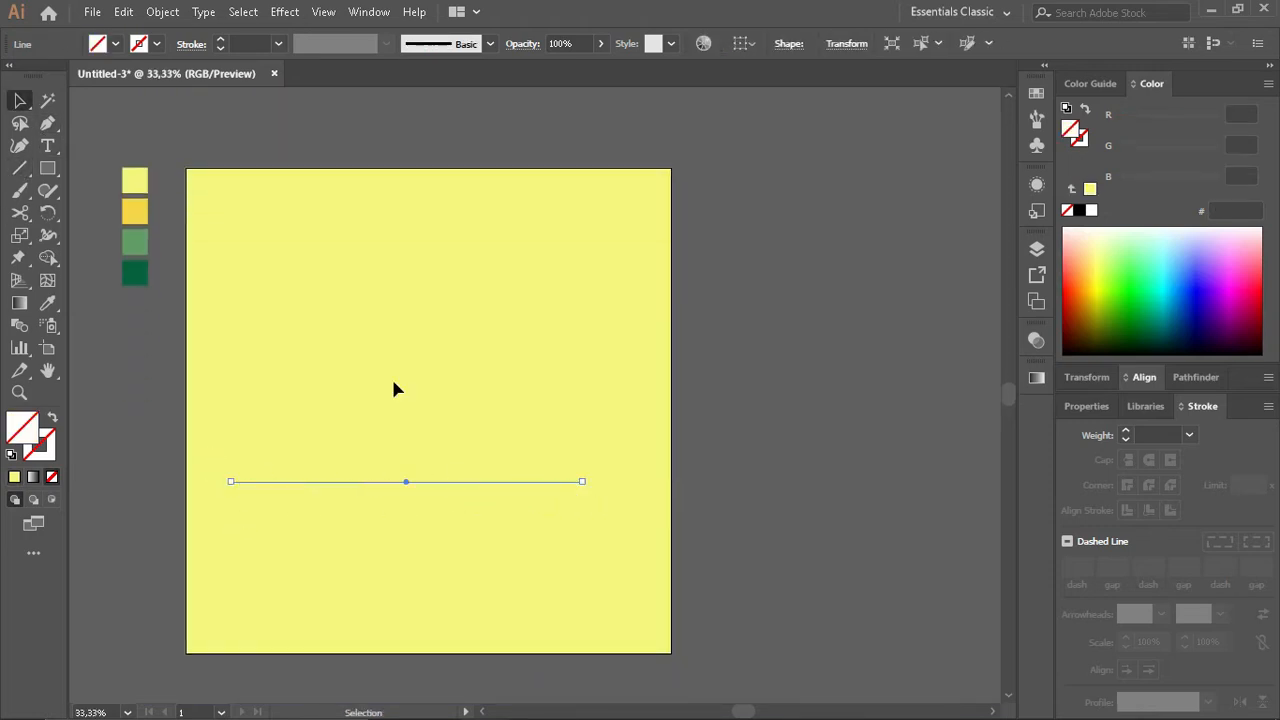
- Give the ground line a dark stroke with a weight of 8 pt
{"action": "left_click", "coordinate": [1144, 378]}
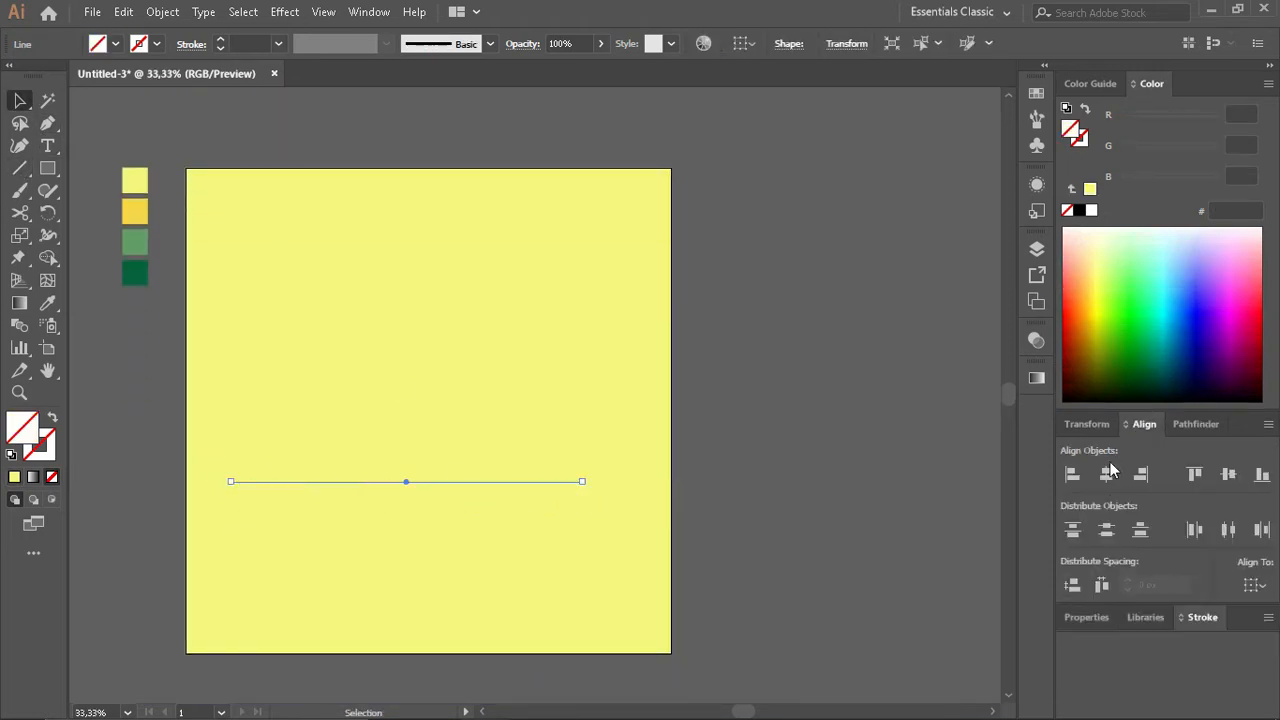
{"action": "left_click", "coordinate": [222, 41]}
{"action": "left_click", "coordinate": [222, 41]}
{"action": "left_click", "coordinate": [222, 41]}
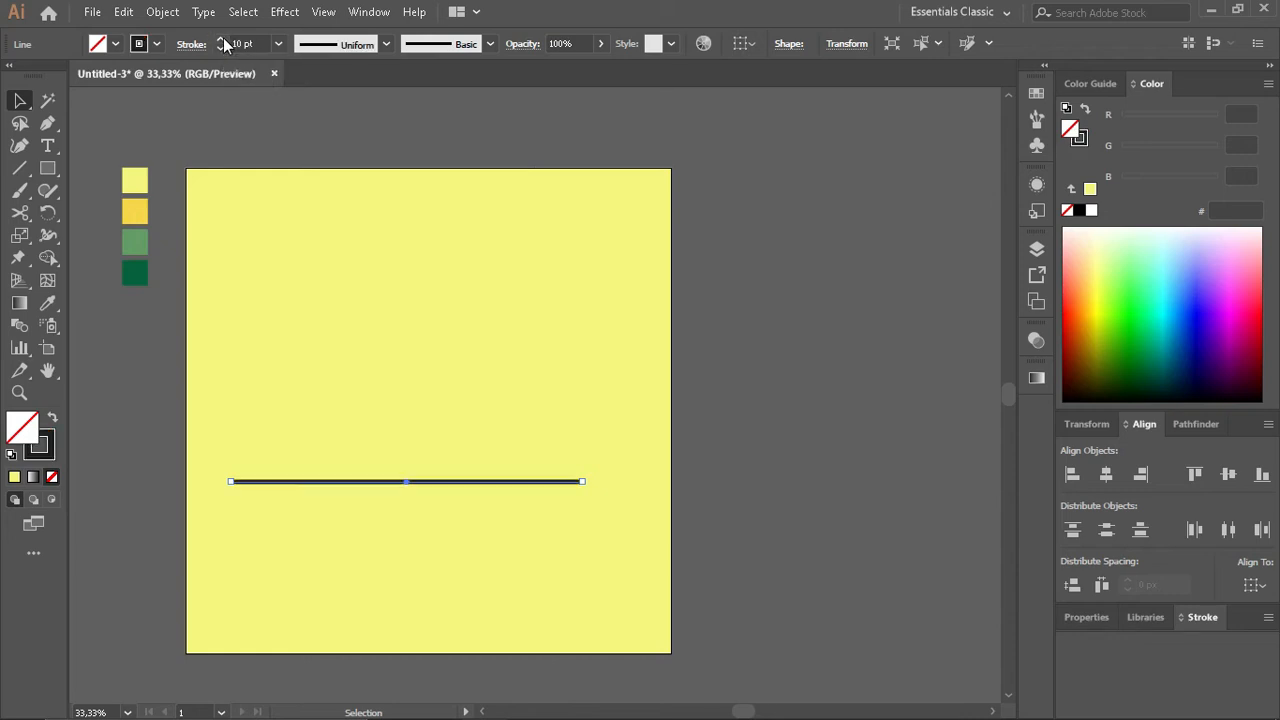
{"action": "left_click", "coordinate": [223, 49]}
{"action": "left_click", "coordinate": [223, 49]}
{"action": "left_click", "coordinate": [223, 49]}
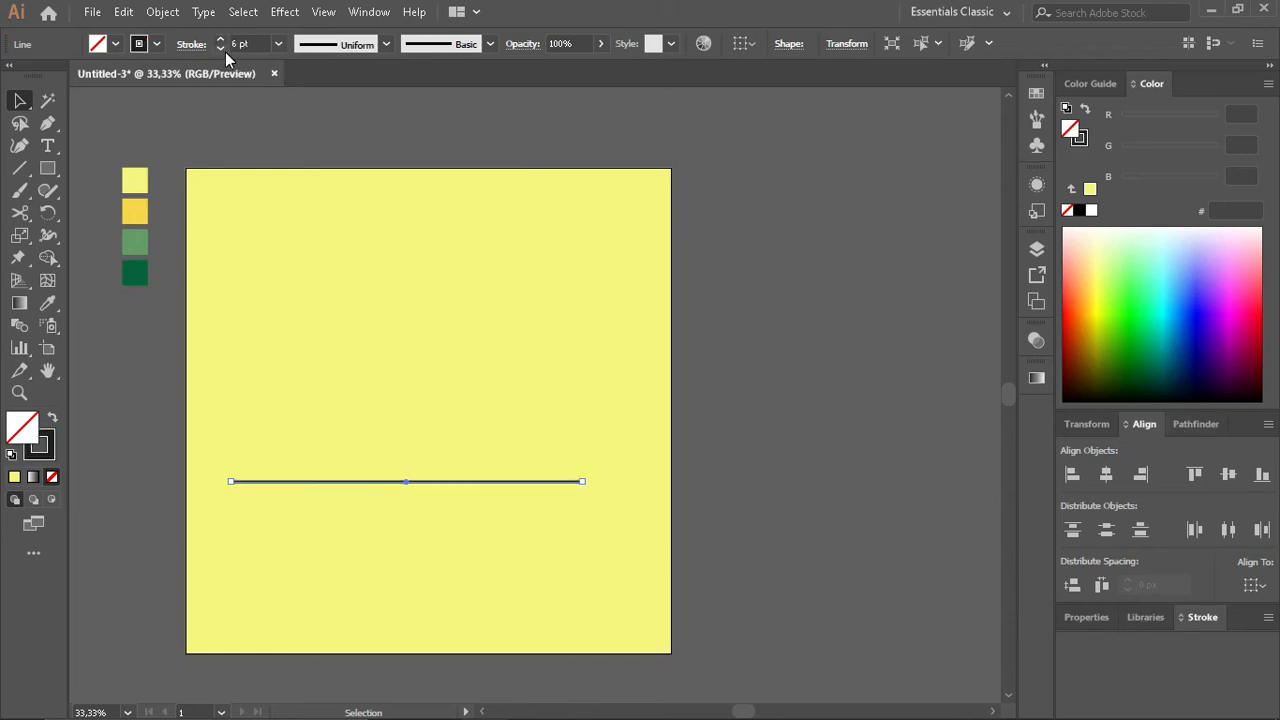
{"action": "left_click", "coordinate": [223, 49]}
{"action": "left_click", "coordinate": [222, 39]}
{"action": "left_click", "coordinate": [222, 39]}
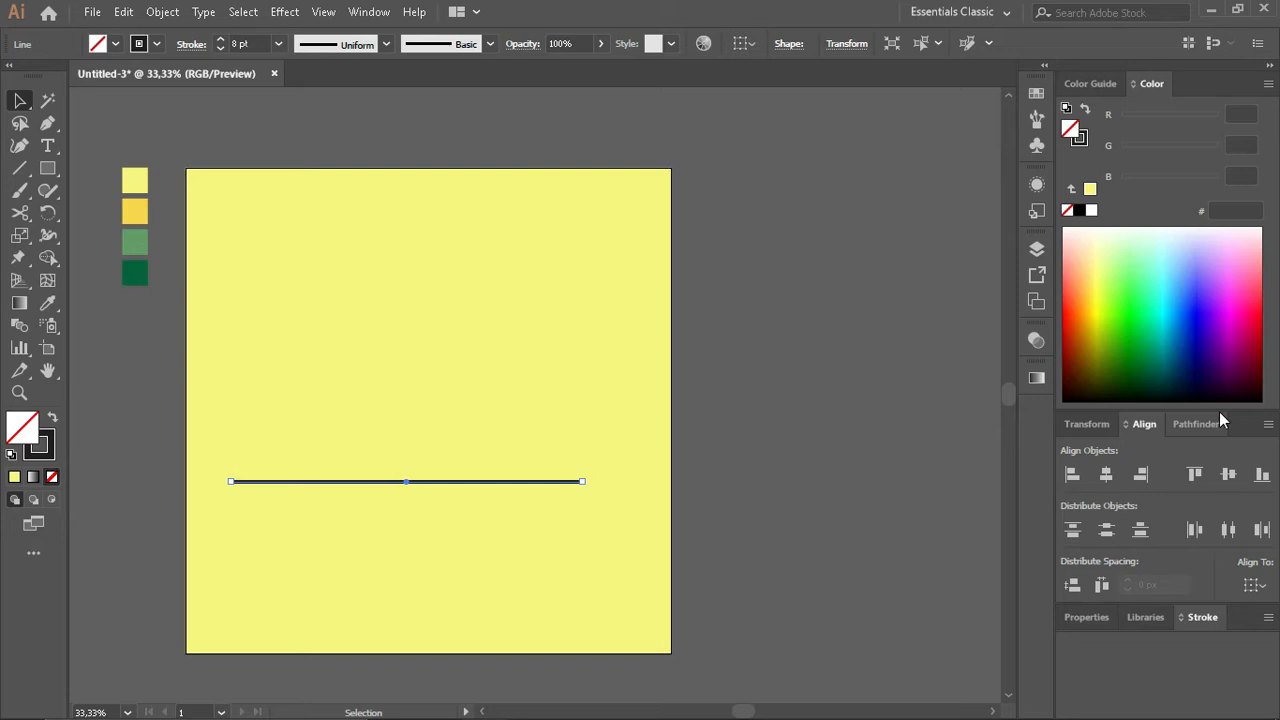
{"action": "left_click", "coordinate": [1200, 617]}
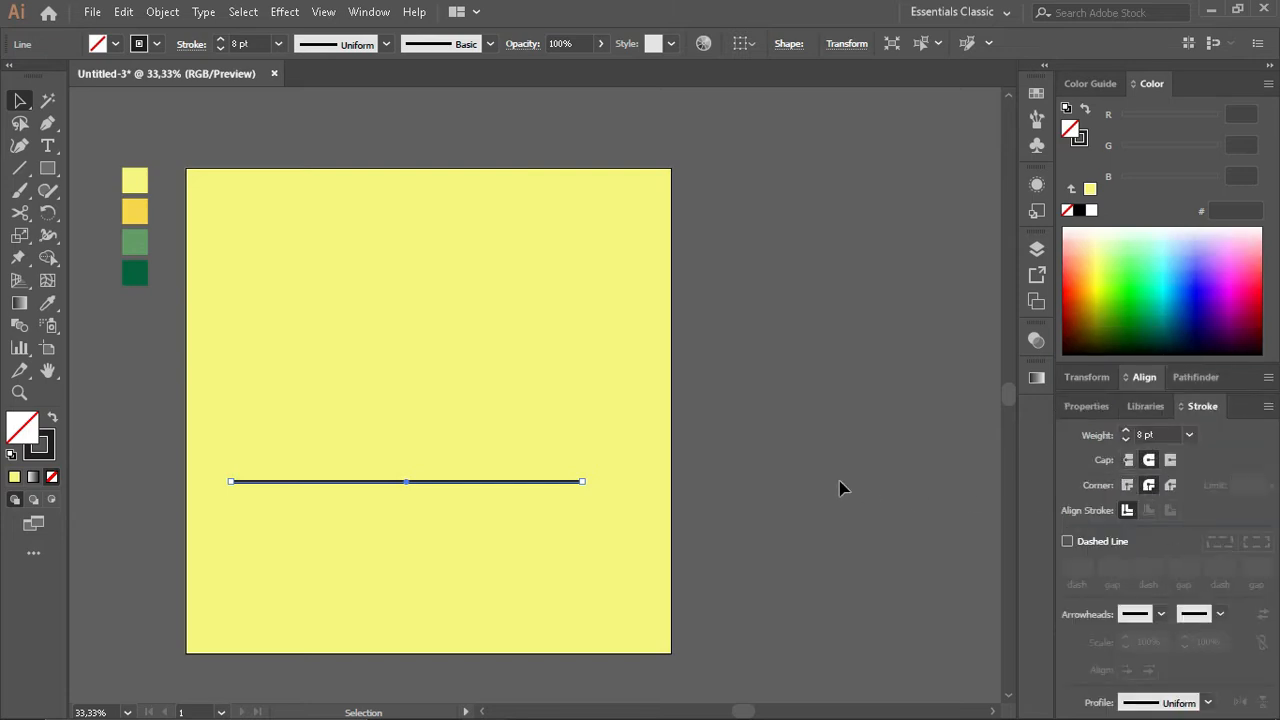
{"action": "left_click", "coordinate": [551, 489]}
- Draw a wide, thin tabletop rectangle and a slightly narrower drawer rectangle directly beneath it, above the left half of the ground line
{"action": "scroll", "coordinate": [457, 488], "scroll_direction": "left", "scroll_amount": 1}
{"action": "scroll", "coordinate": [457, 488], "scroll_direction": "up", "scroll_amount": 2}
{"action": "scroll", "coordinate": [455, 485], "scroll_direction": "up", "scroll_amount": 2}
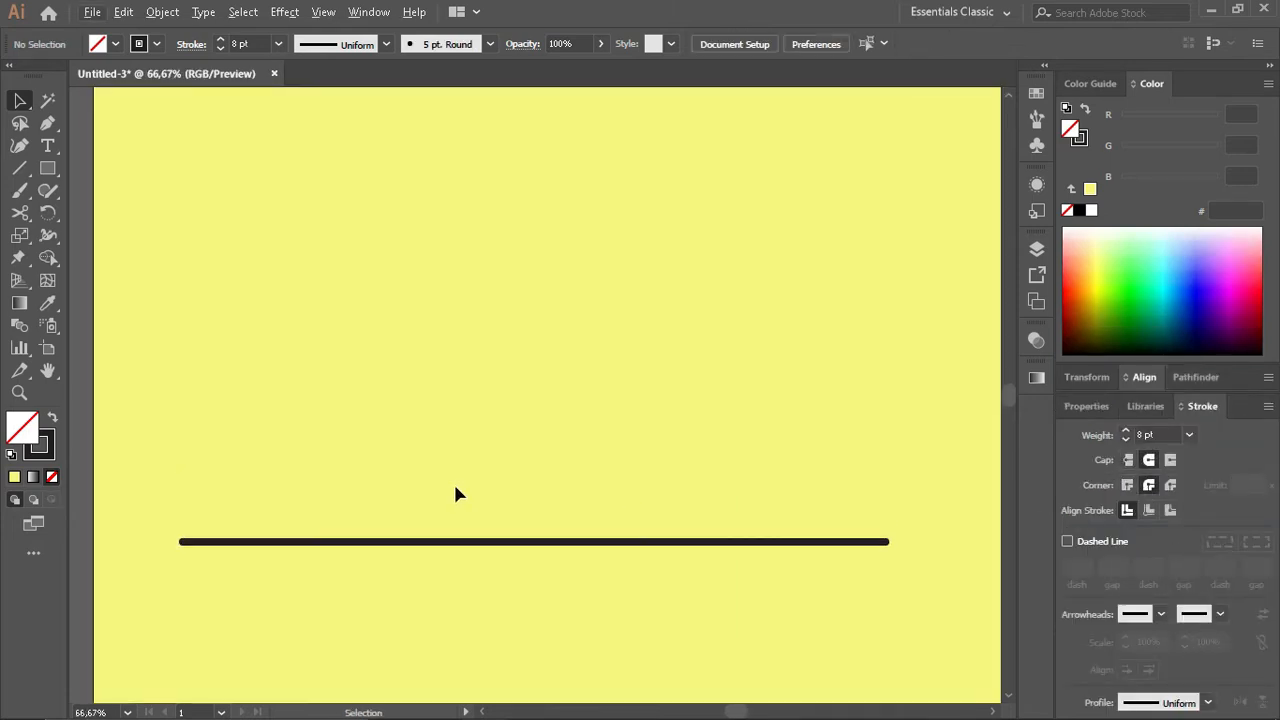
{"action": "scroll", "coordinate": [454, 485], "scroll_direction": "up", "scroll_amount": 1}
{"action": "scroll", "coordinate": [330, 455], "scroll_direction": "left", "scroll_amount": 1}
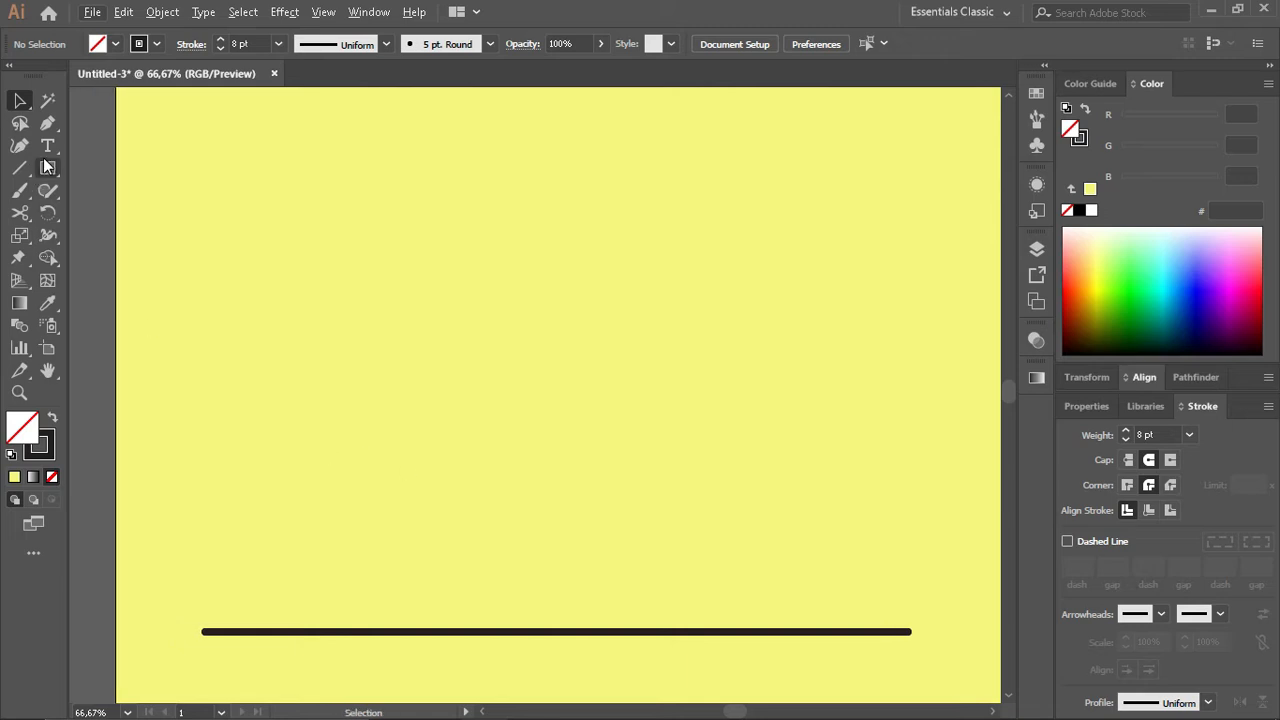
{"action": "left_click", "coordinate": [47, 170]}
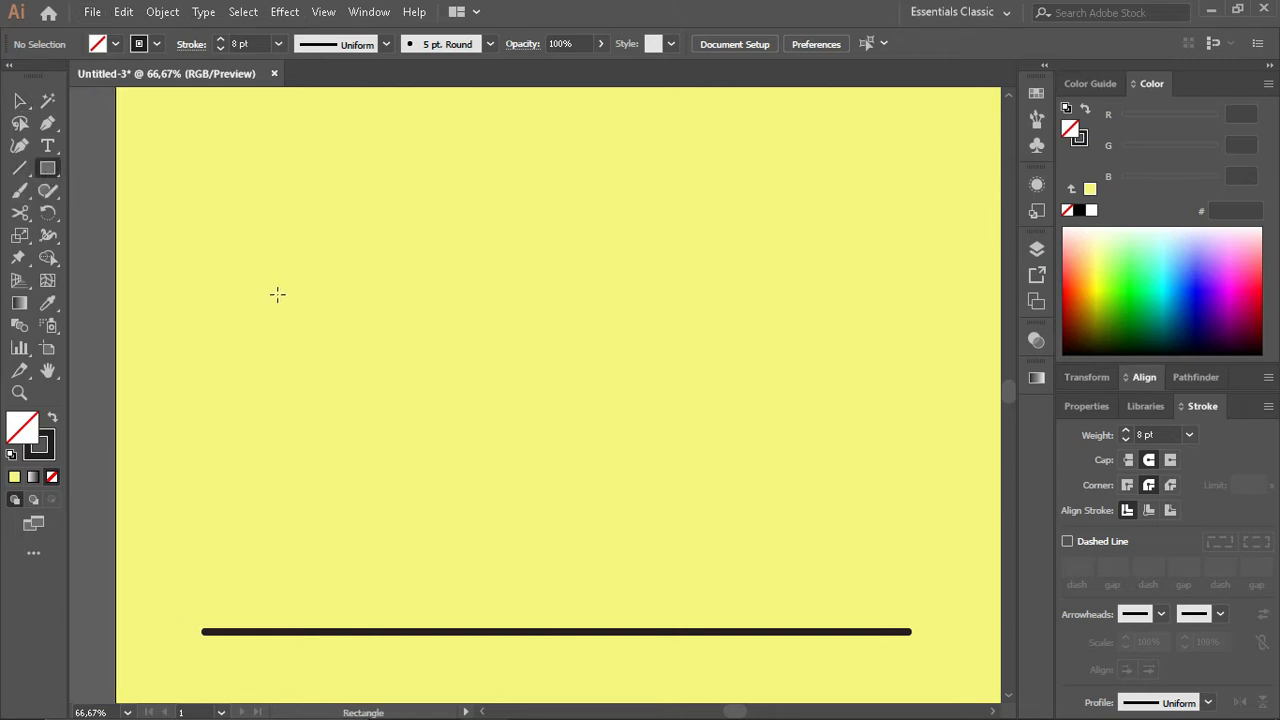
{"action": "left_click_drag", "start_coordinate": [319, 395], "coordinate": [409, 444]}
{"action": "key", "text": "v"}
- Draw a vertical leg line from the drawer's left side to the ground line and duplicate it at the drawer's right side
{"action": "key", "text": "backslash"}
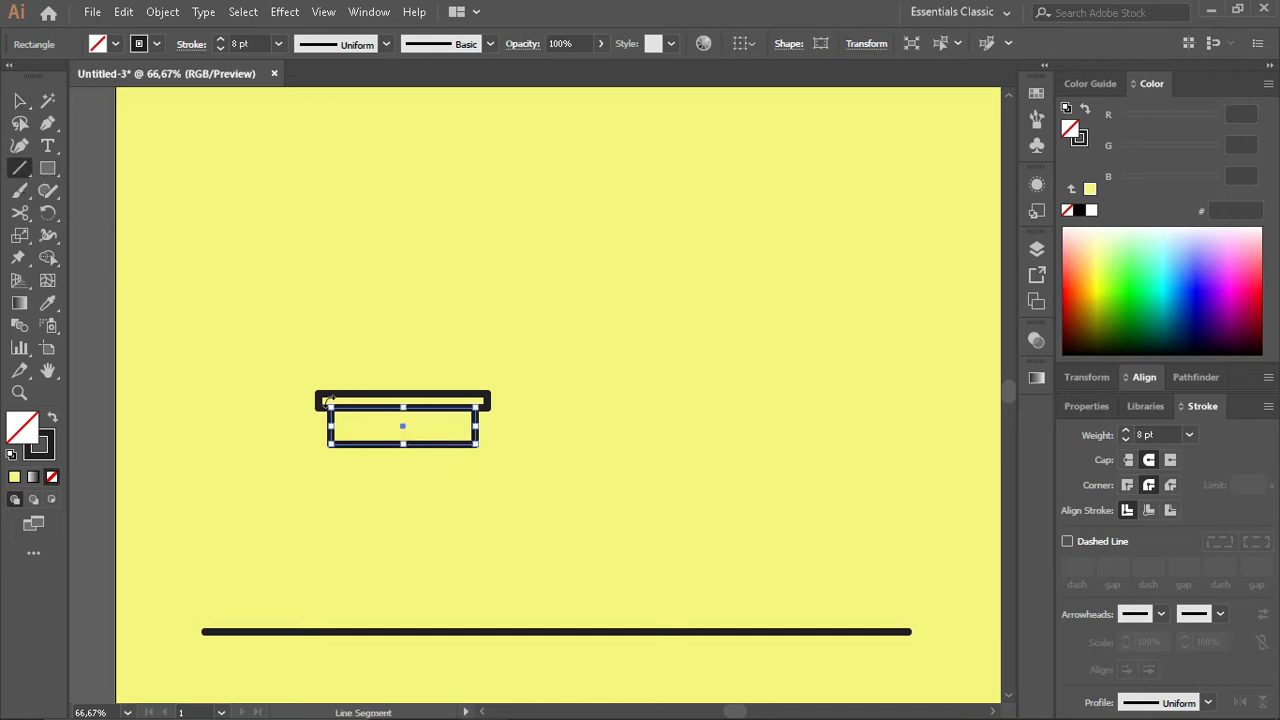
{"action": "left_click", "coordinate": [105, 370], "text": "ctrl"}
{"action": "left_click_drag", "start_coordinate": [330, 407], "coordinate": [331, 631]}
{"action": "key", "text": "v"}
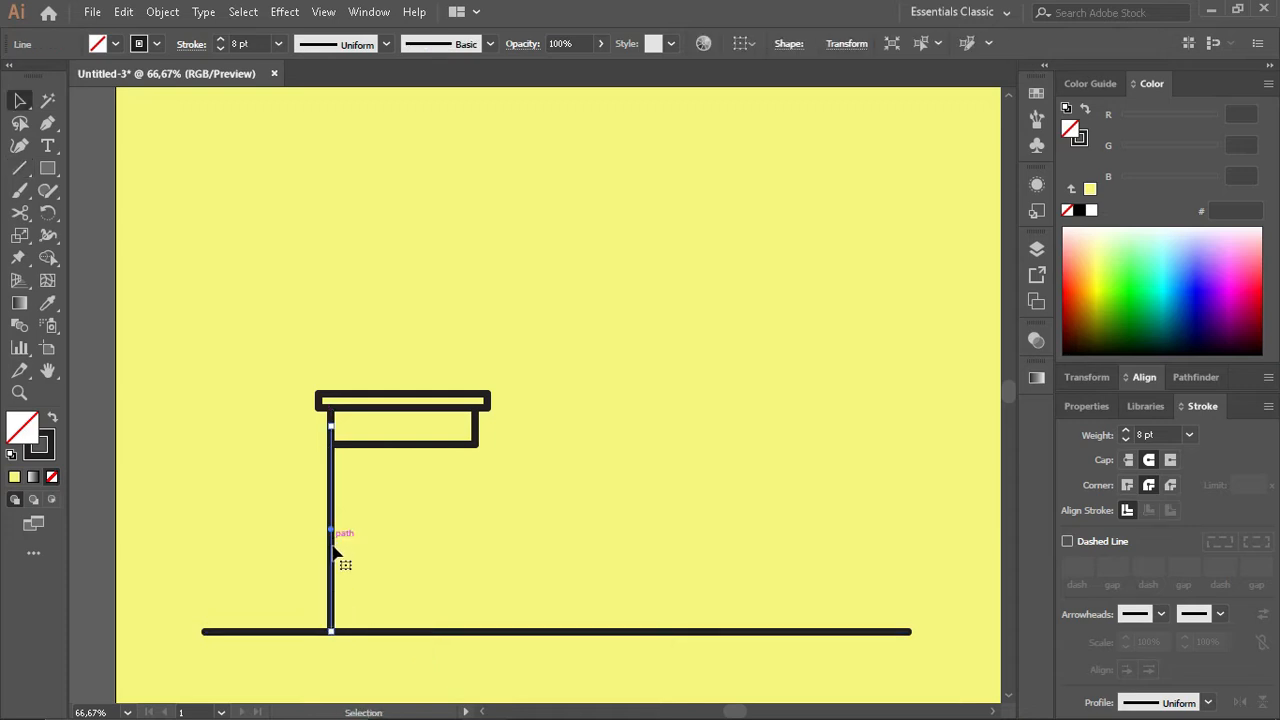
{"action": "left_click_drag", "start_coordinate": [335, 550], "coordinate": [476, 557], "text": "alt"}
{"action": "left_click", "coordinate": [400, 529]}
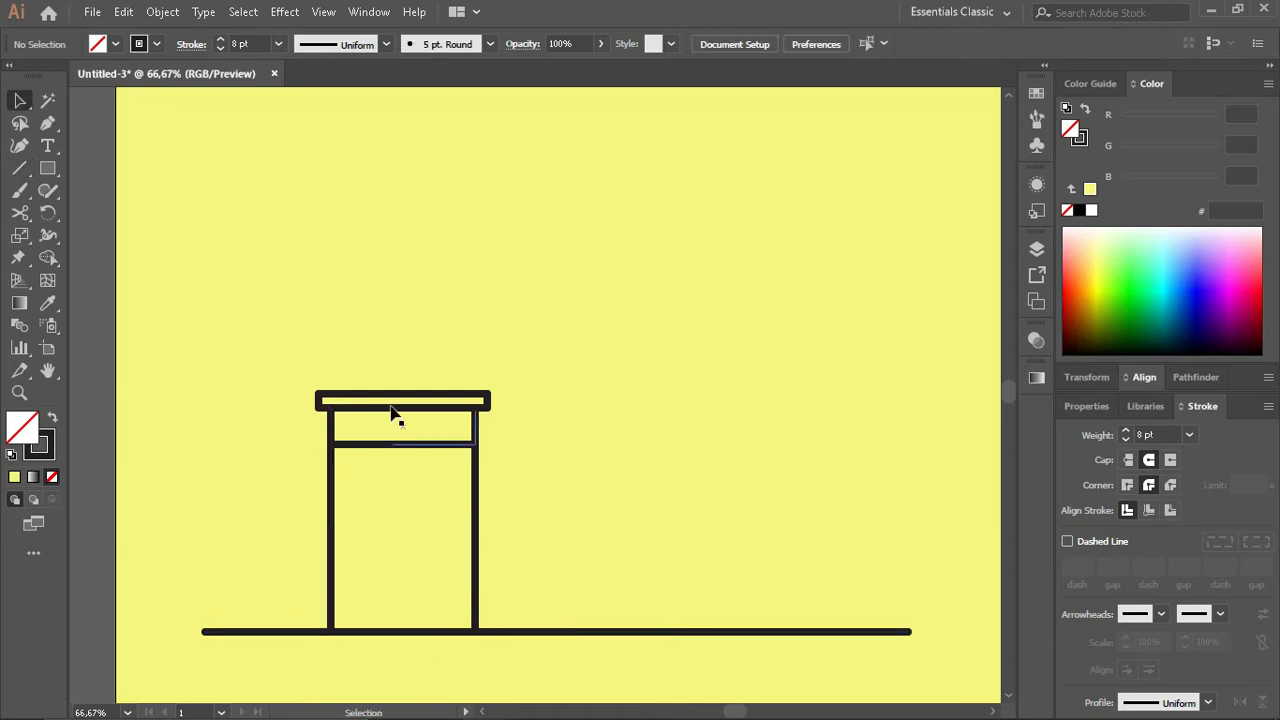
- Add a small circular knob at the drawer's centre and swap its fill and stroke for a solid dark dot
{"action": "scroll", "coordinate": [392, 412], "scroll_direction": "up", "scroll_amount": 2}
{"action": "left_click_drag", "start_coordinate": [47, 168], "coordinate": [120, 211]}
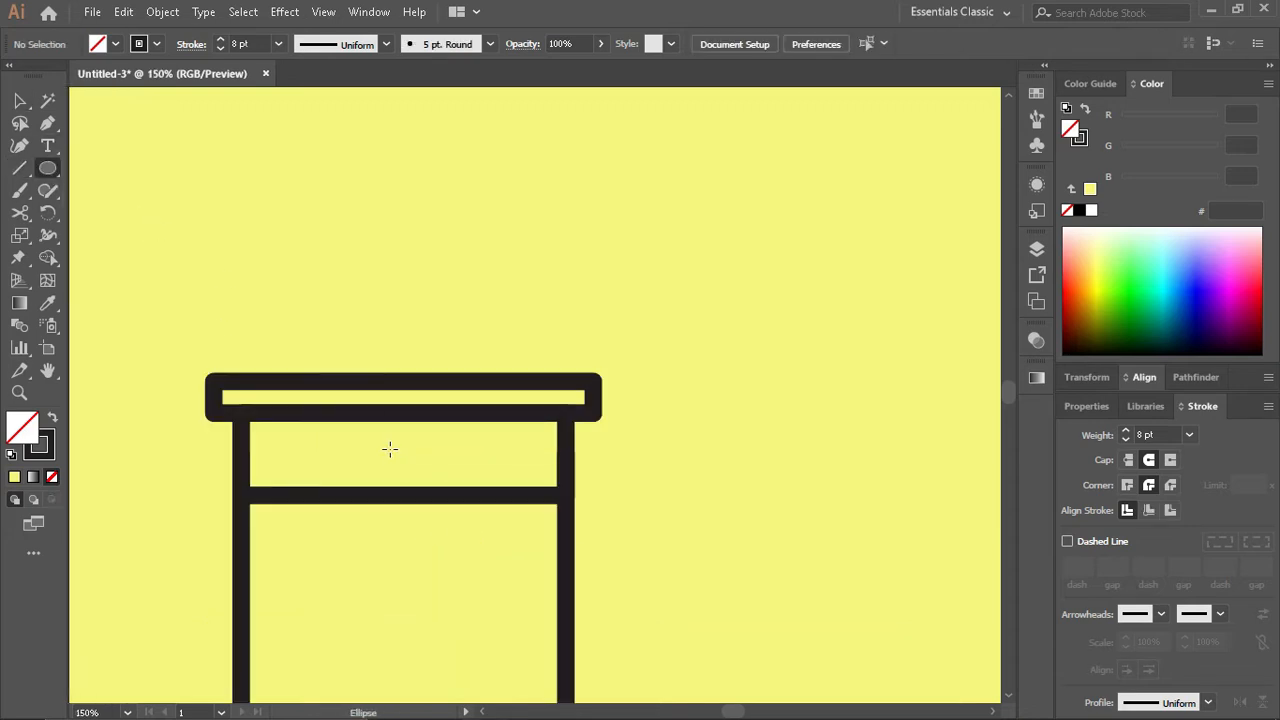
{"action": "left_click_drag", "start_coordinate": [402, 453], "coordinate": [416, 467], "text": "alt+shift"}
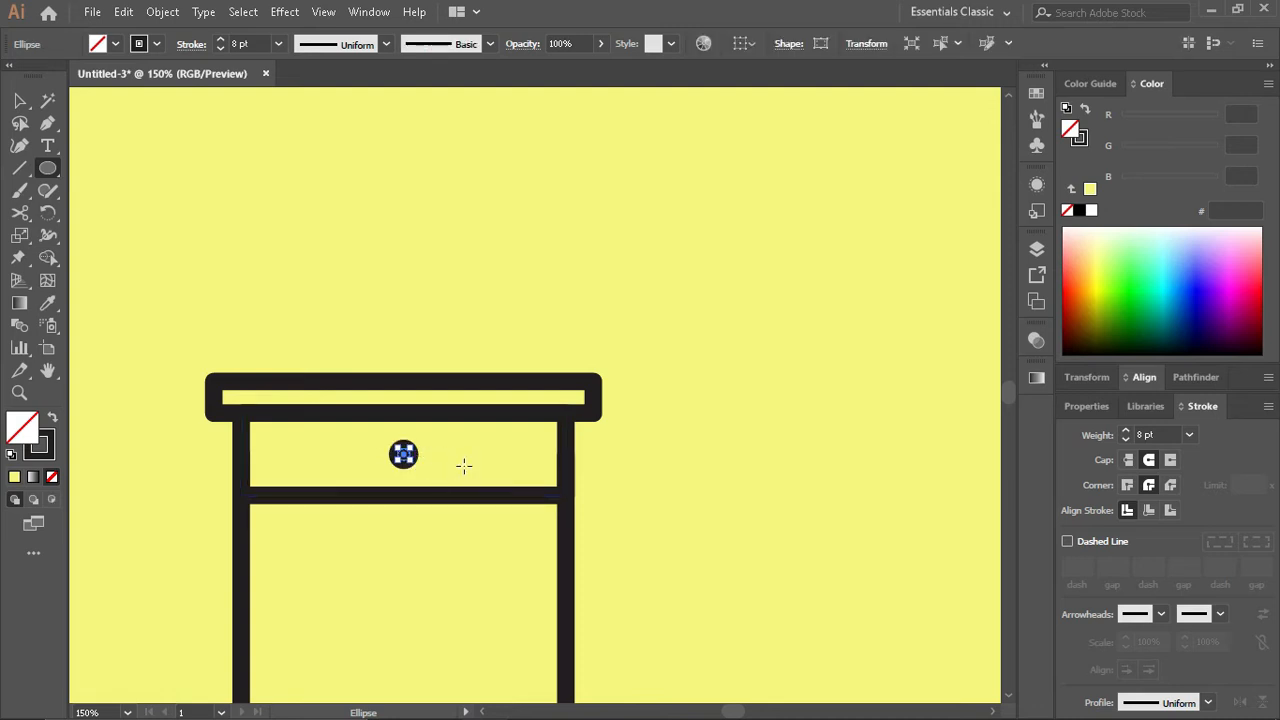
{"action": "key", "text": "v"}
{"action": "left_click", "coordinate": [52, 418]}
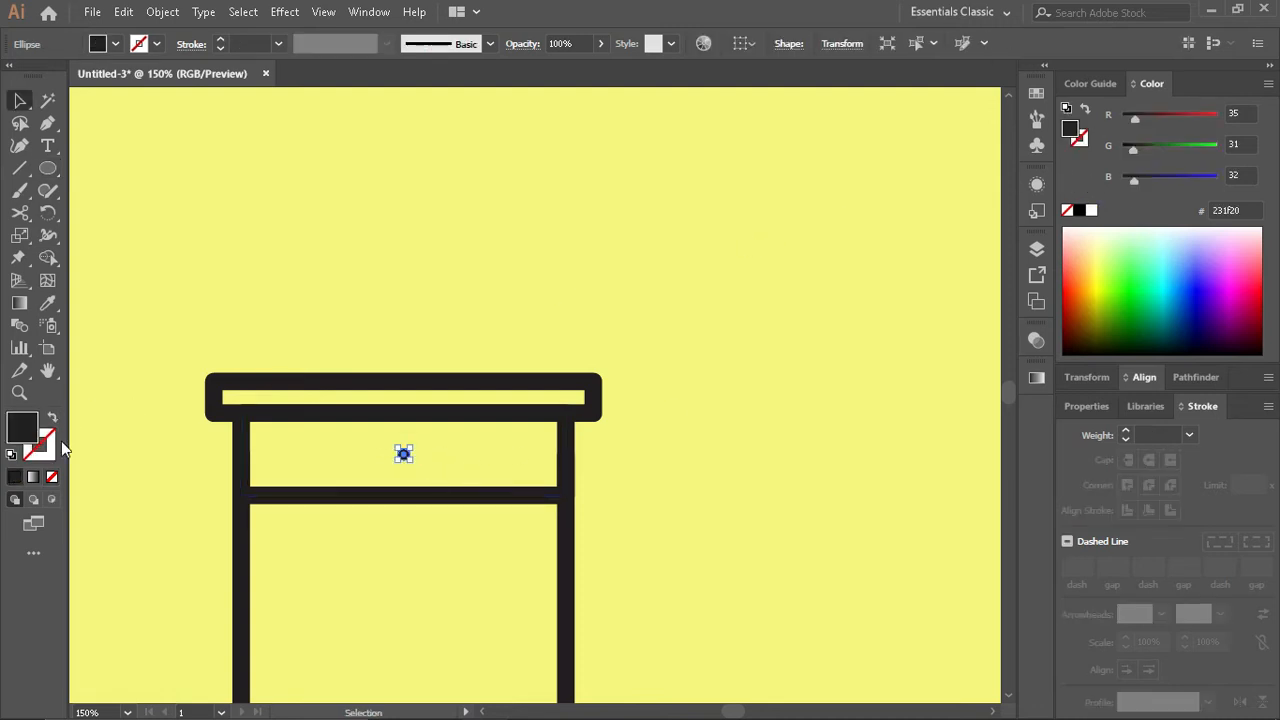
{"action": "left_click", "coordinate": [938, 264]}
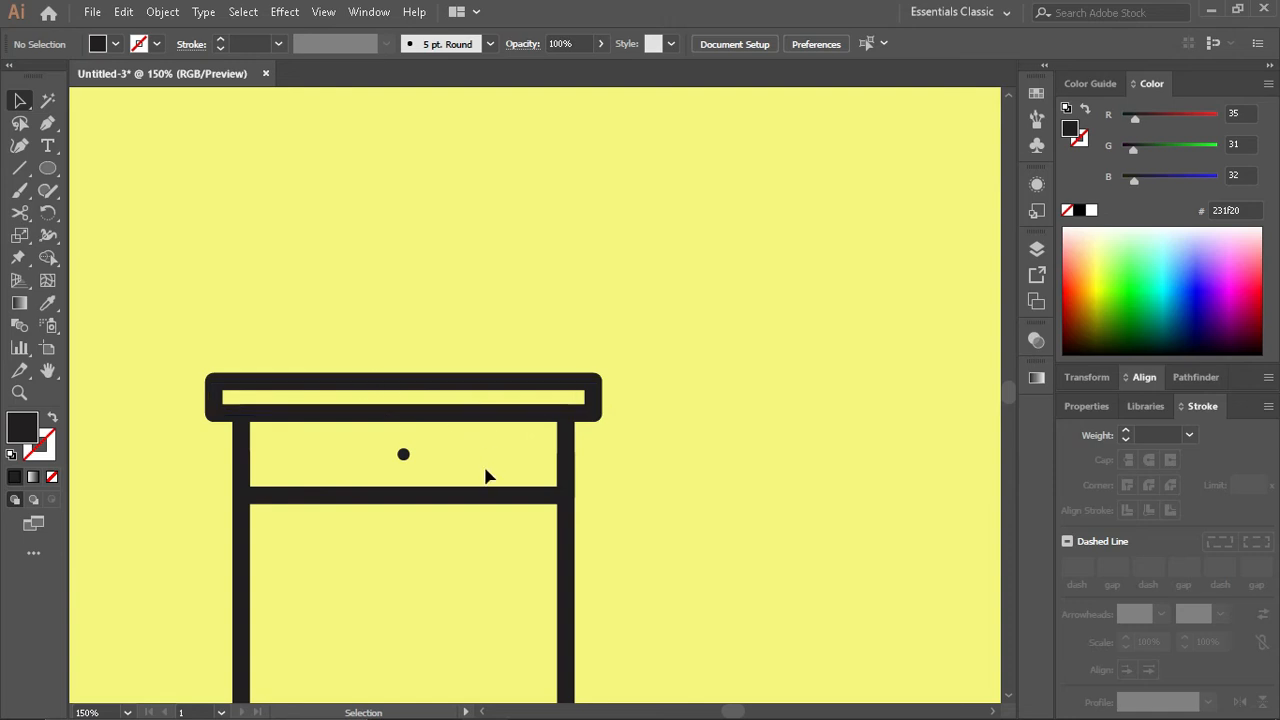
- Fill the drawer rectangle with the golden-yellow swatch colour and give it a black 8 pt stroke
{"action": "left_click", "coordinate": [535, 500]}
{"action": "scroll", "coordinate": [535, 503], "scroll_direction": "down", "scroll_amount": 2}
{"action": "scroll", "coordinate": [500, 480], "scroll_direction": "left", "scroll_amount": 2}
{"action": "key", "text": "i"}
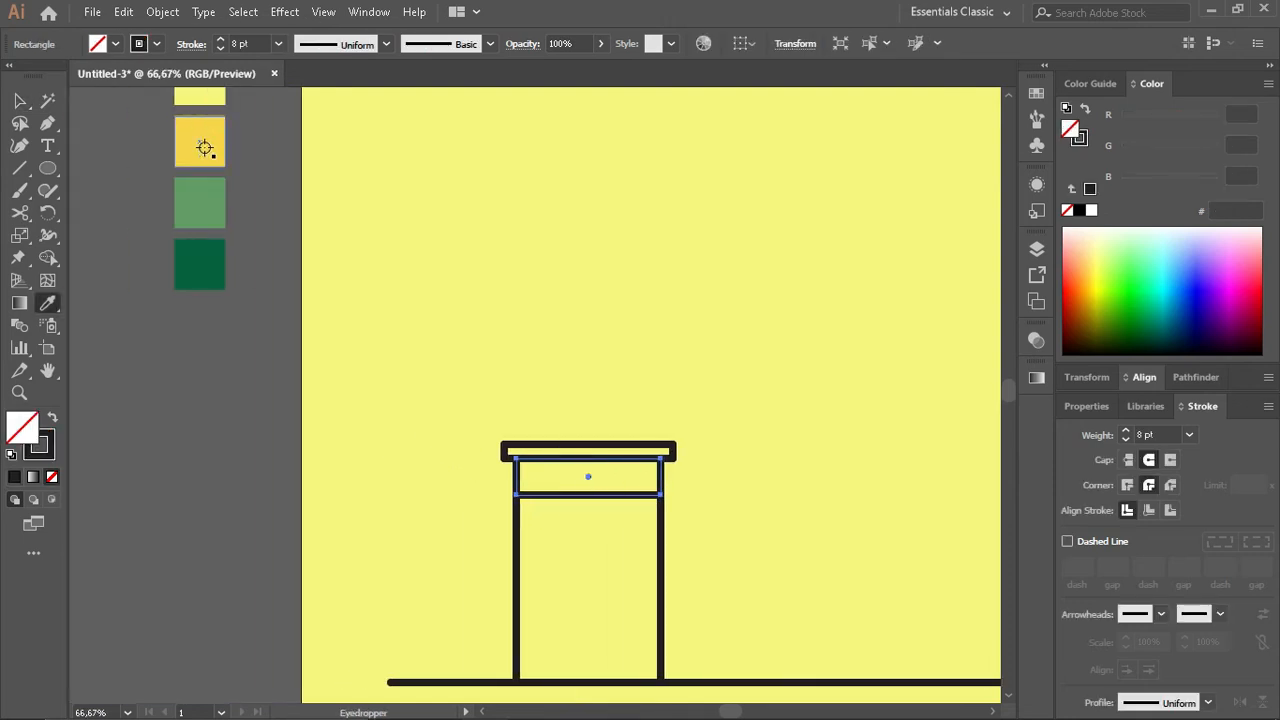
{"action": "left_click", "coordinate": [203, 140]}
{"action": "key", "text": "v"}
{"action": "left_click", "coordinate": [1079, 137]}
{"action": "left_click", "coordinate": [1080, 210]}
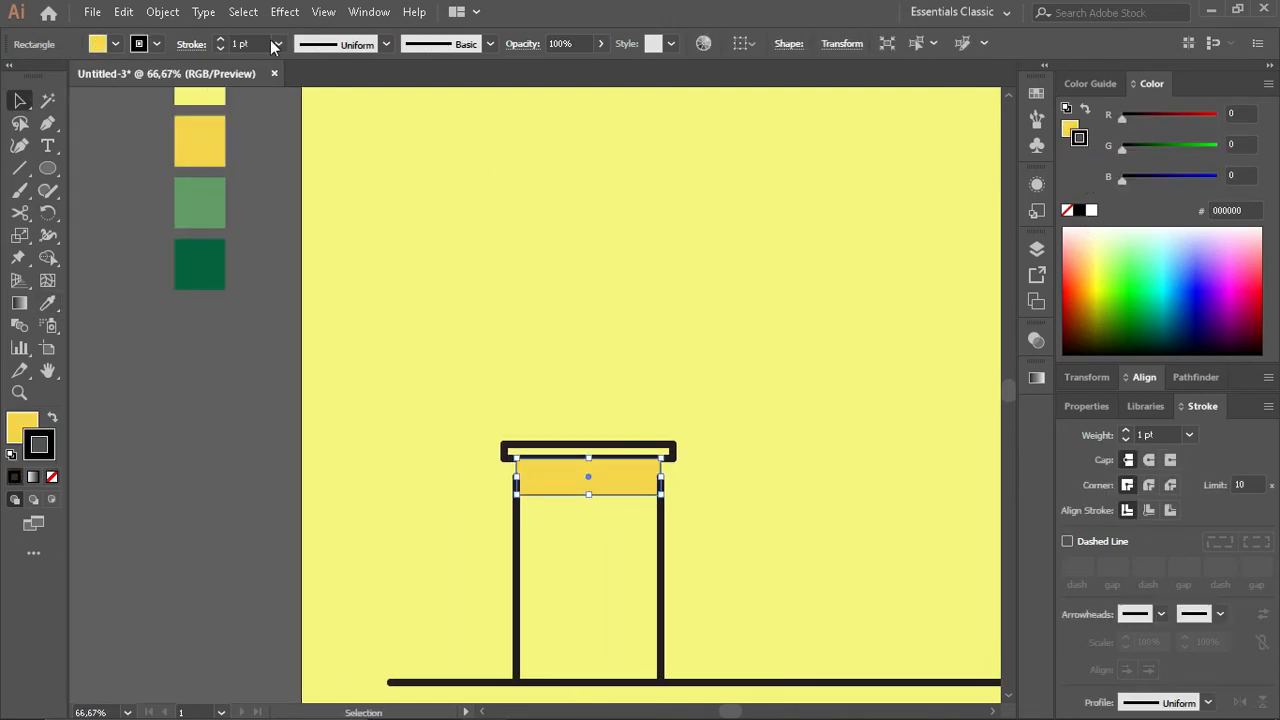
{"action": "left_click", "coordinate": [221, 41]}
{"action": "left_click", "coordinate": [221, 41]}
{"action": "left_click", "coordinate": [221, 41]}
{"action": "left_click", "coordinate": [221, 41]}
{"action": "left_click", "coordinate": [221, 41]}
{"action": "left_click", "coordinate": [221, 41]}
{"action": "left_click", "coordinate": [275, 180]}
- Copy the drawer's golden fill and black stroke onto the tabletop rectangle
{"action": "scroll", "coordinate": [678, 452], "scroll_direction": "up", "scroll_amount": 2}
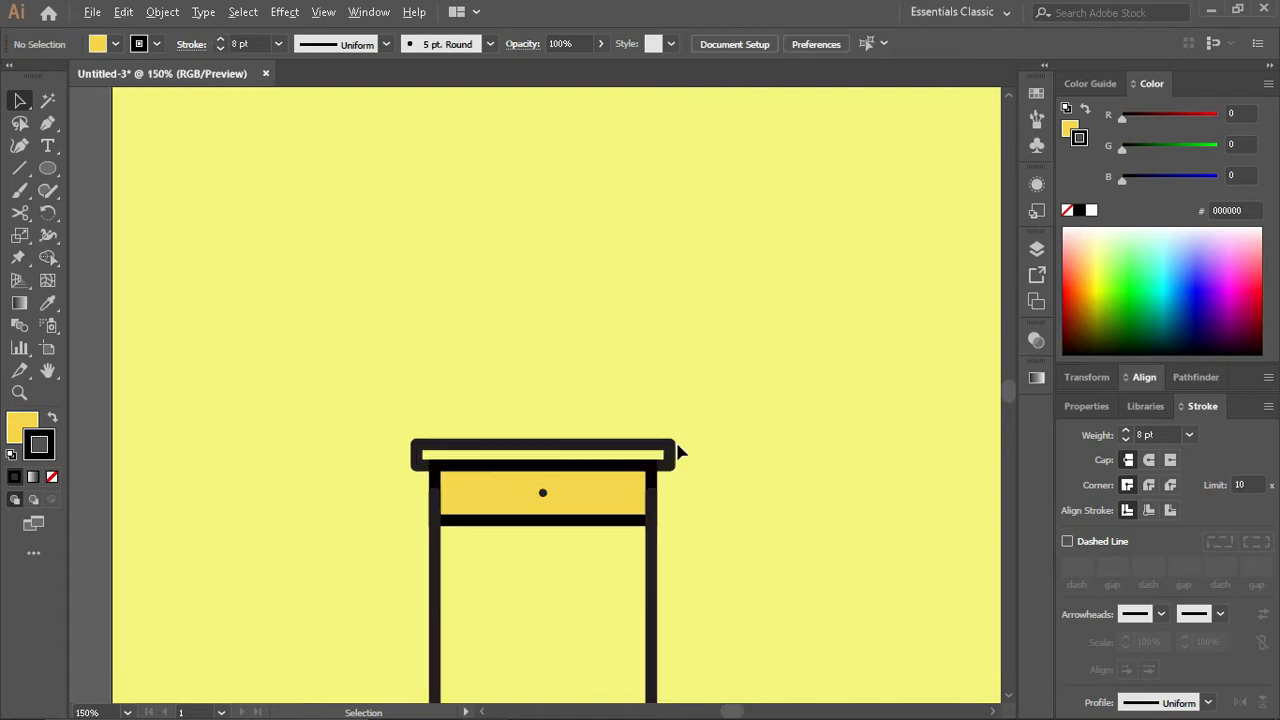
{"action": "left_click", "coordinate": [595, 462]}
{"action": "key", "text": "i"}
{"action": "left_click", "coordinate": [573, 521]}
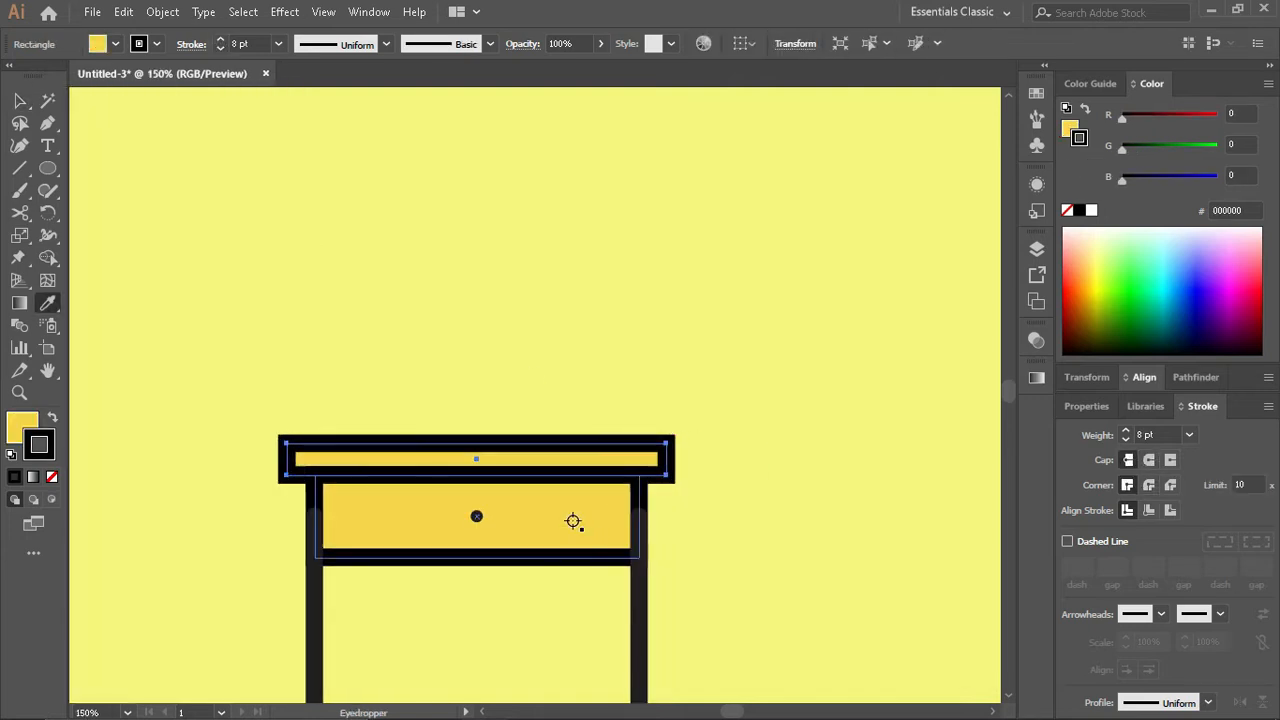
{"action": "key", "text": "v"}
- Set the stroke colour of both table legs to pure black
{"action": "left_click", "coordinate": [314, 586]}
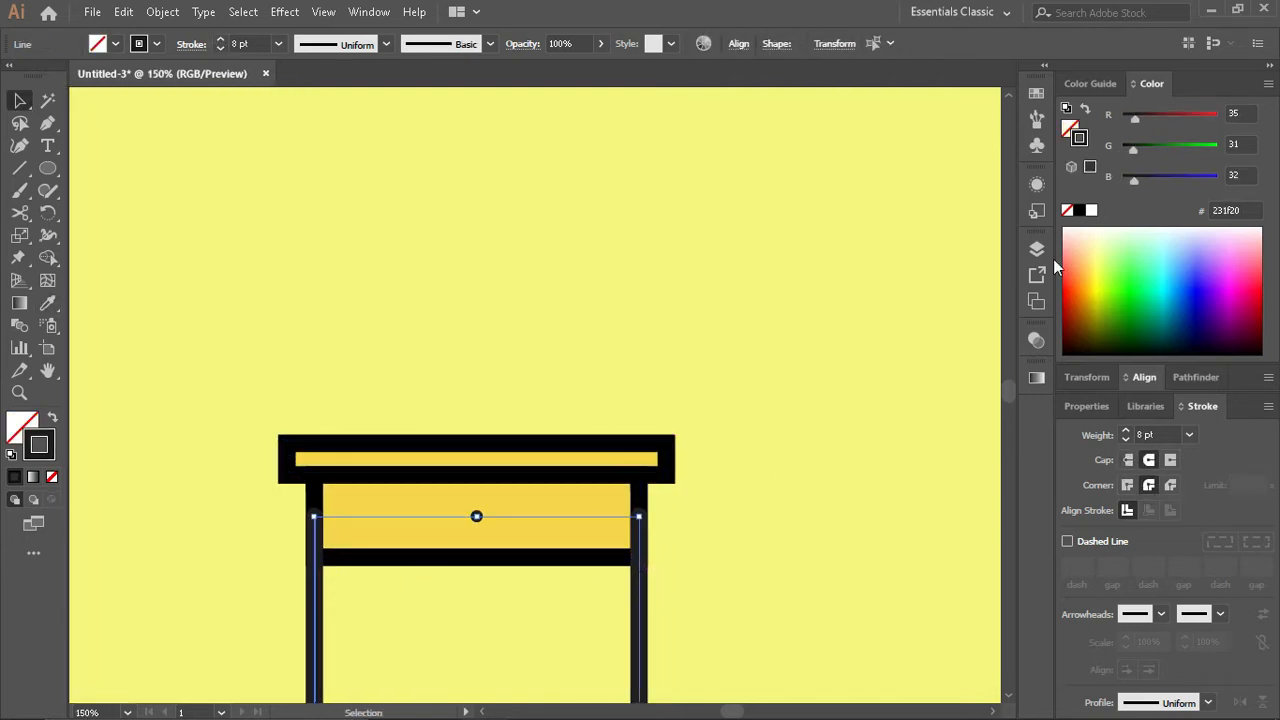
{"action": "left_click", "coordinate": [1078, 212]}
{"action": "left_click", "coordinate": [704, 374]}
- Fill the drawer knob with pure black and enlarge it slightly
{"action": "left_click", "coordinate": [477, 517]}
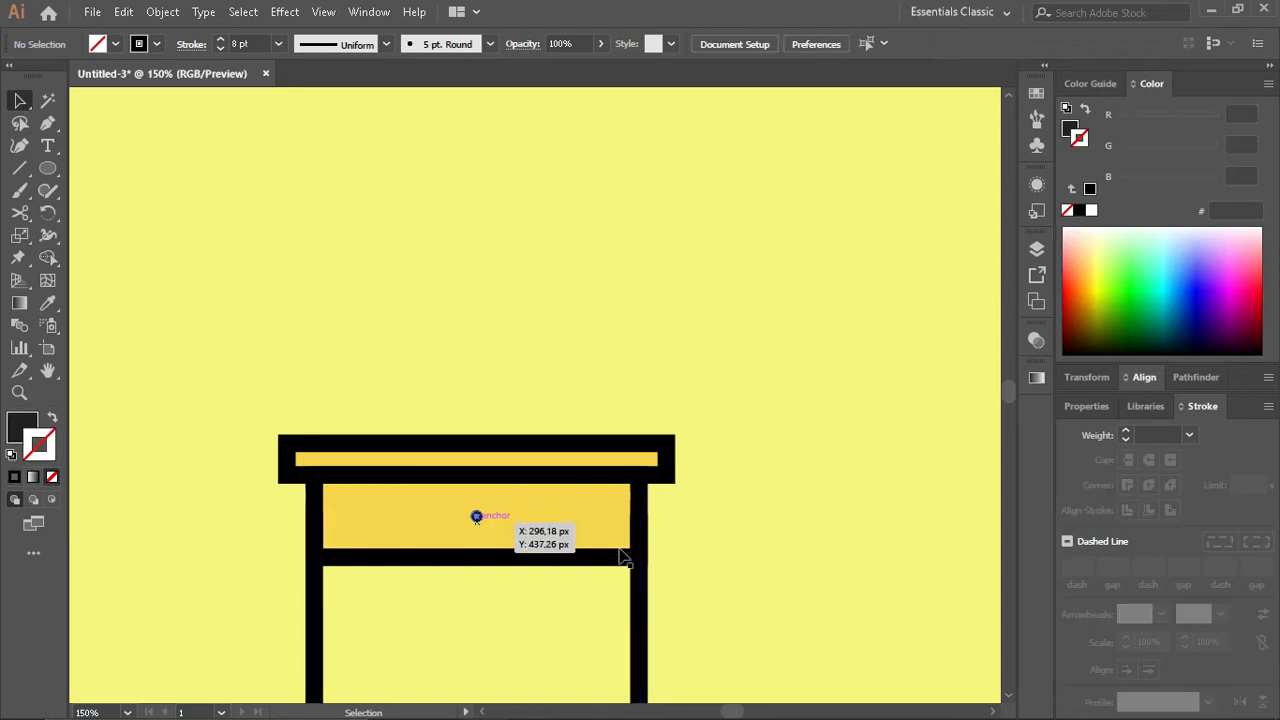
{"action": "left_click", "coordinate": [1067, 131]}
{"action": "left_click", "coordinate": [1079, 210]}
{"action": "scroll", "coordinate": [466, 532], "scroll_direction": "up", "scroll_amount": 3}
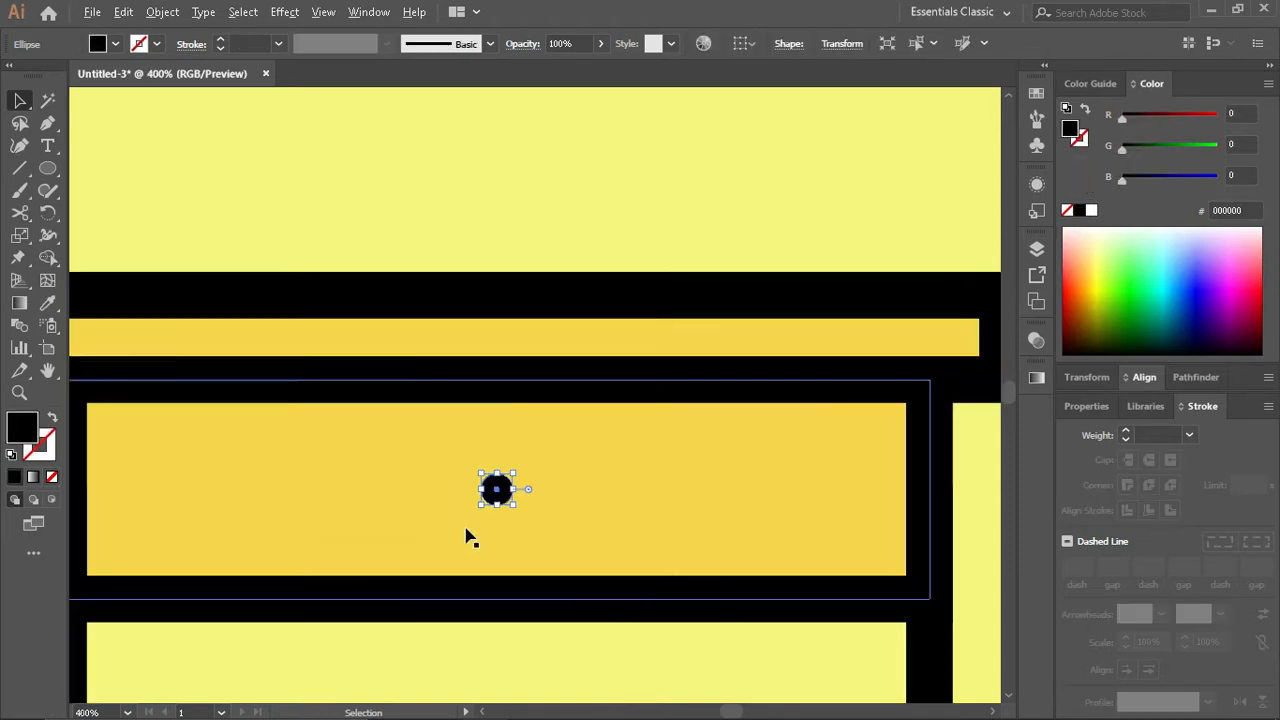
{"action": "left_click_drag", "start_coordinate": [518, 508], "coordinate": [526, 505]}
{"action": "scroll", "coordinate": [526, 505], "scroll_direction": "down", "scroll_amount": 2}
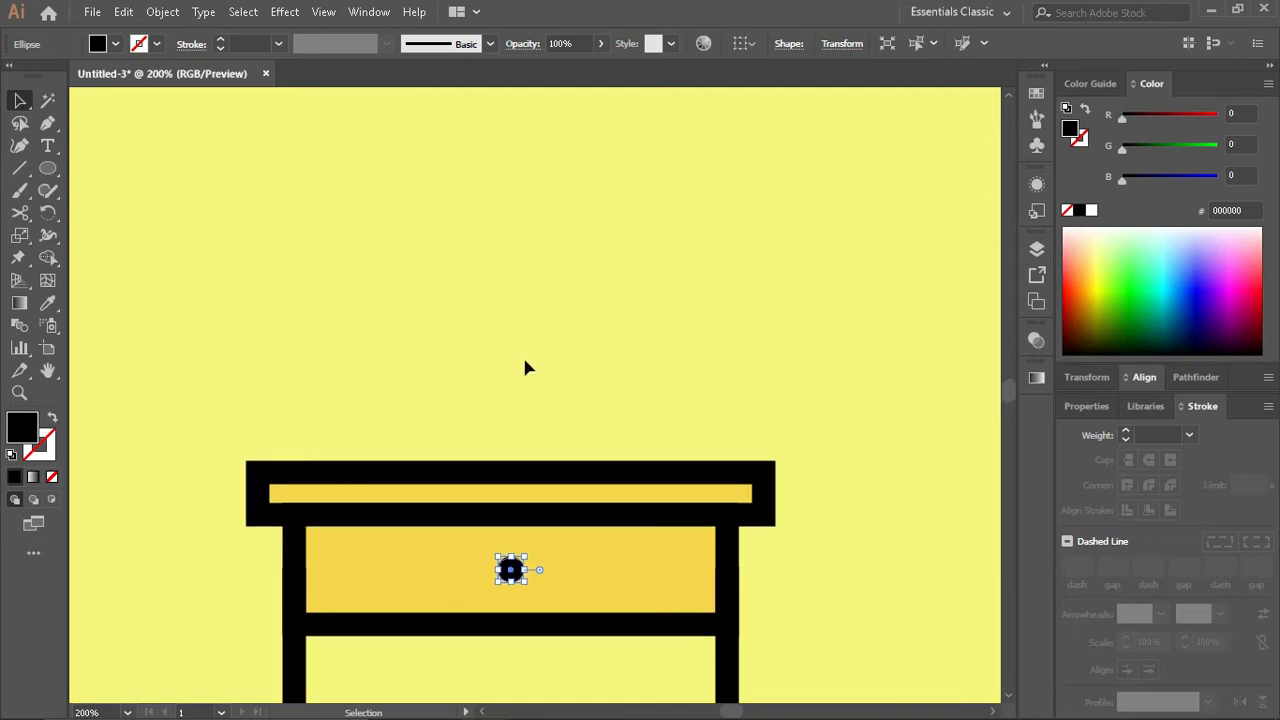
{"action": "left_click", "coordinate": [522, 354]}
- Duplicate the tabletop rectangle upward and shrink the copy to a small box resting on the tabletop's right half
{"action": "left_click", "coordinate": [508, 488]}
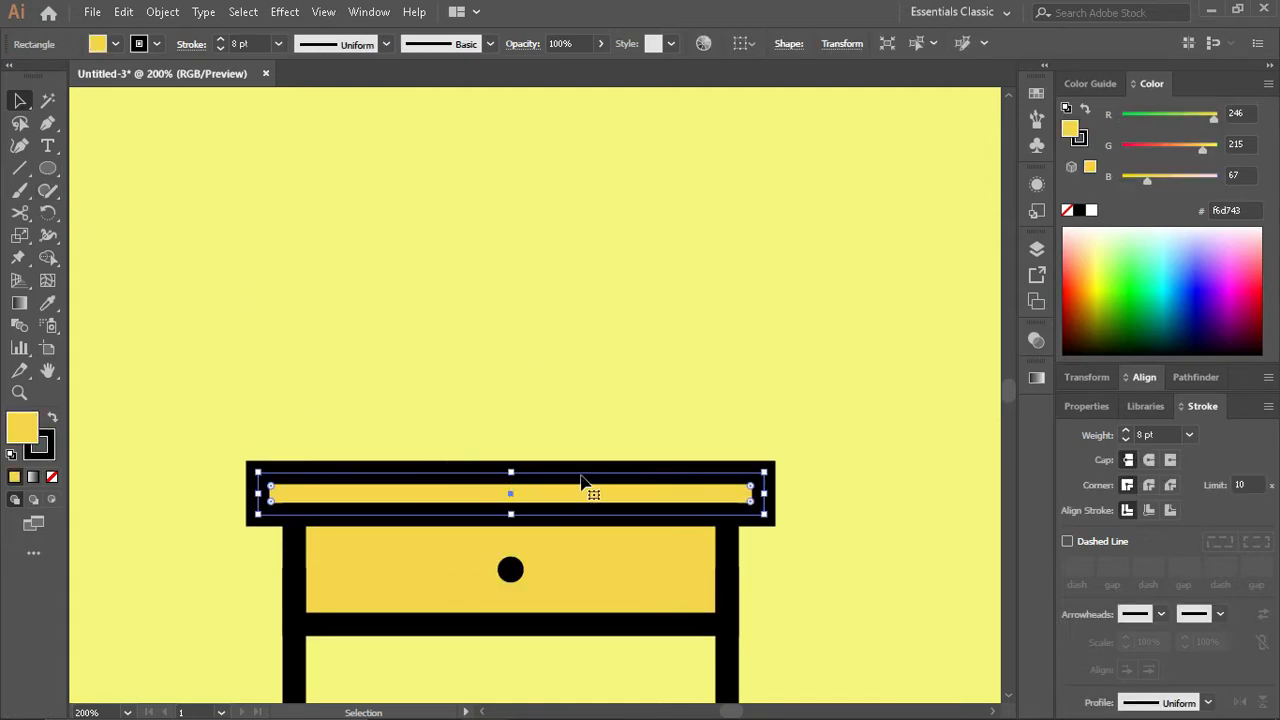
{"action": "left_click_drag", "start_coordinate": [585, 470], "coordinate": [586, 428]}
{"action": "left_click_drag", "start_coordinate": [262, 451], "coordinate": [596, 455]}
{"action": "left_click_drag", "start_coordinate": [765, 452], "coordinate": [619, 439]}
- Reduce the small box's stroke to 4 pt and lower its height, making it about 17 by 10 px
{"action": "left_click", "coordinate": [1080, 139]}
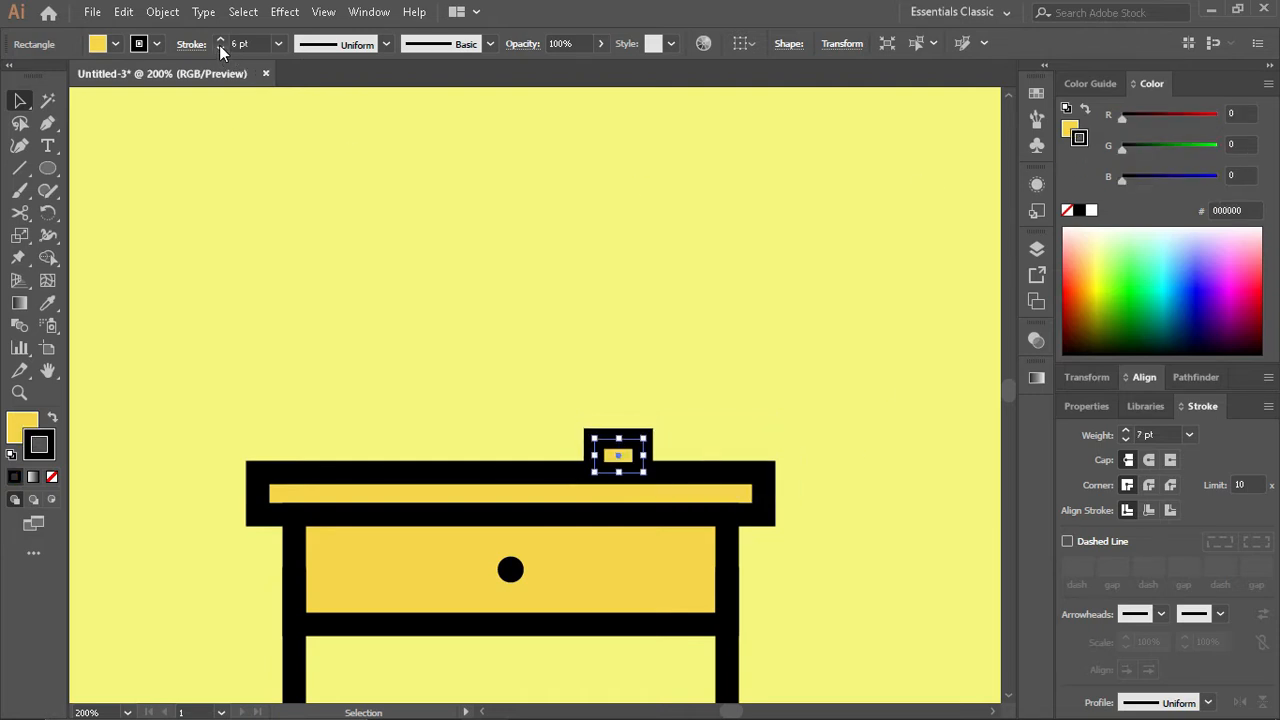
{"action": "left_click", "coordinate": [220, 48]}
{"action": "left_click", "coordinate": [220, 48]}
{"action": "left_click_drag", "start_coordinate": [619, 437], "coordinate": [622, 444]}
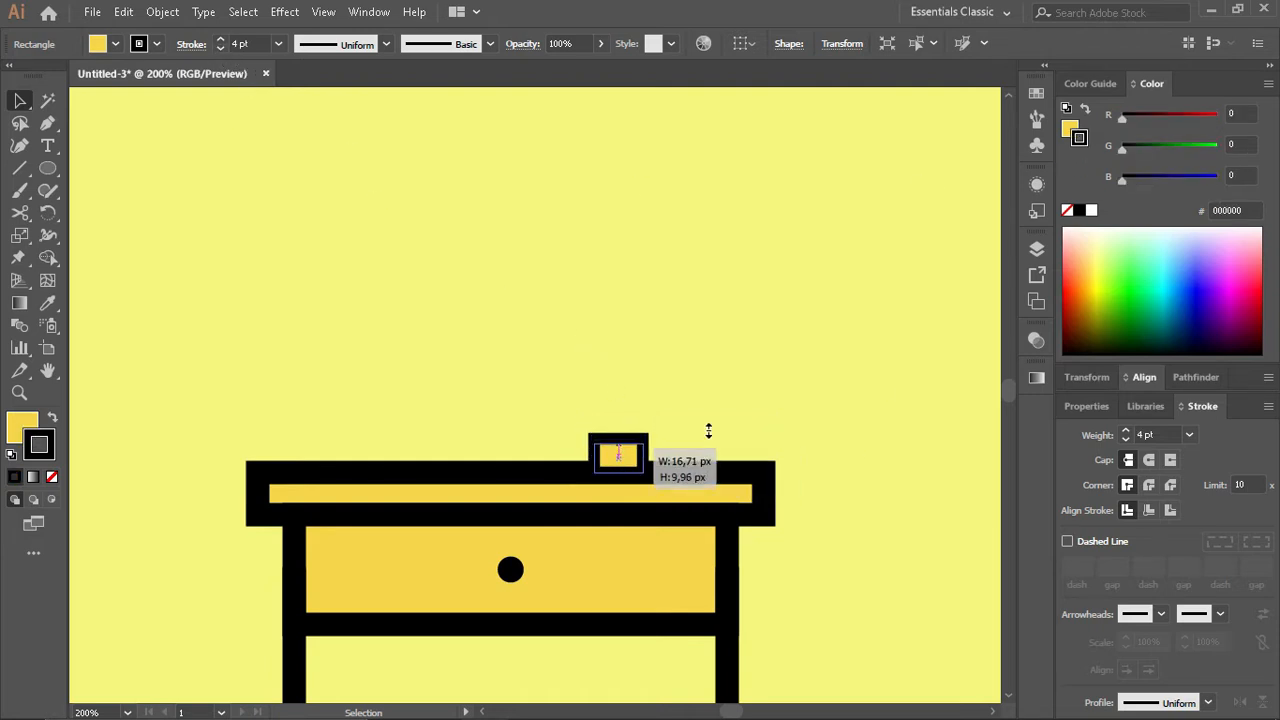
{"action": "left_click_drag", "start_coordinate": [708, 430], "coordinate": [705, 420]}
{"action": "left_click", "coordinate": [705, 420]}
- Bring the tabletop rectangle in front of the small box so it covers the box's lower edge
{"action": "key", "text": "ctrl+plus"}
{"action": "left_click", "coordinate": [719, 484]}
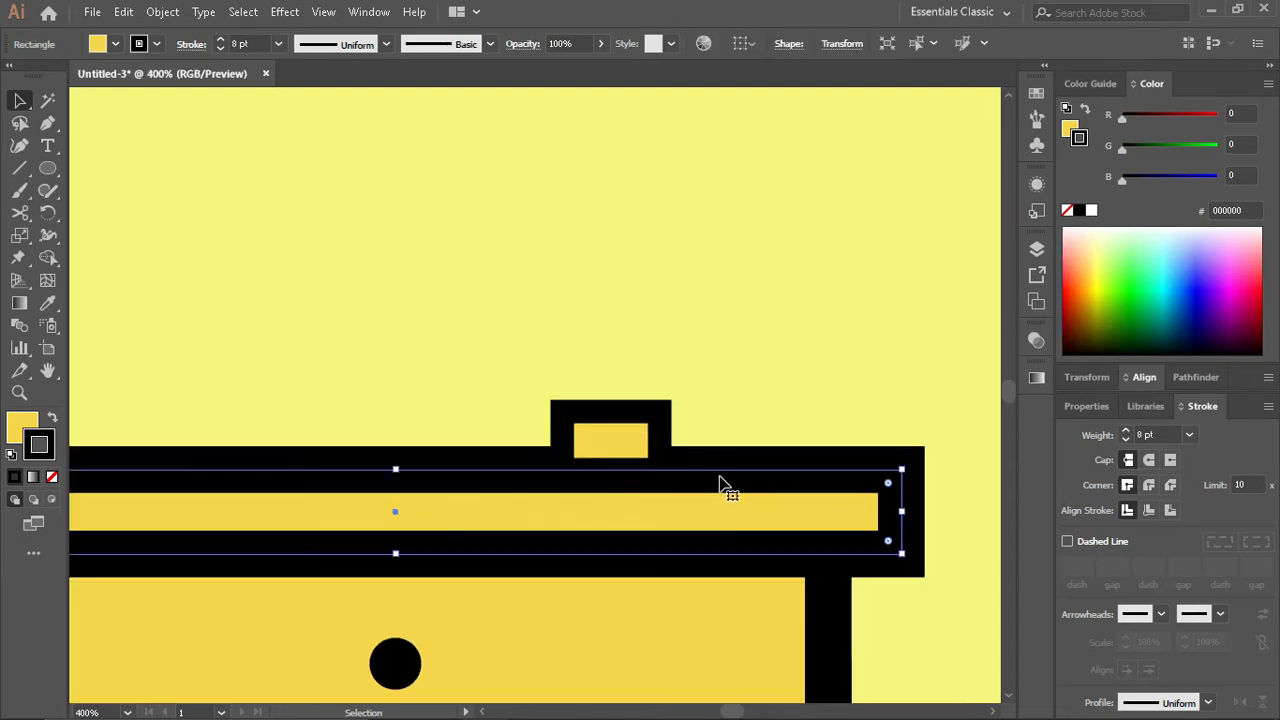
{"action": "left_click", "coordinate": [750, 360]}
{"action": "scroll", "coordinate": [624, 468], "scroll_direction": "down", "scroll_amount": 1}
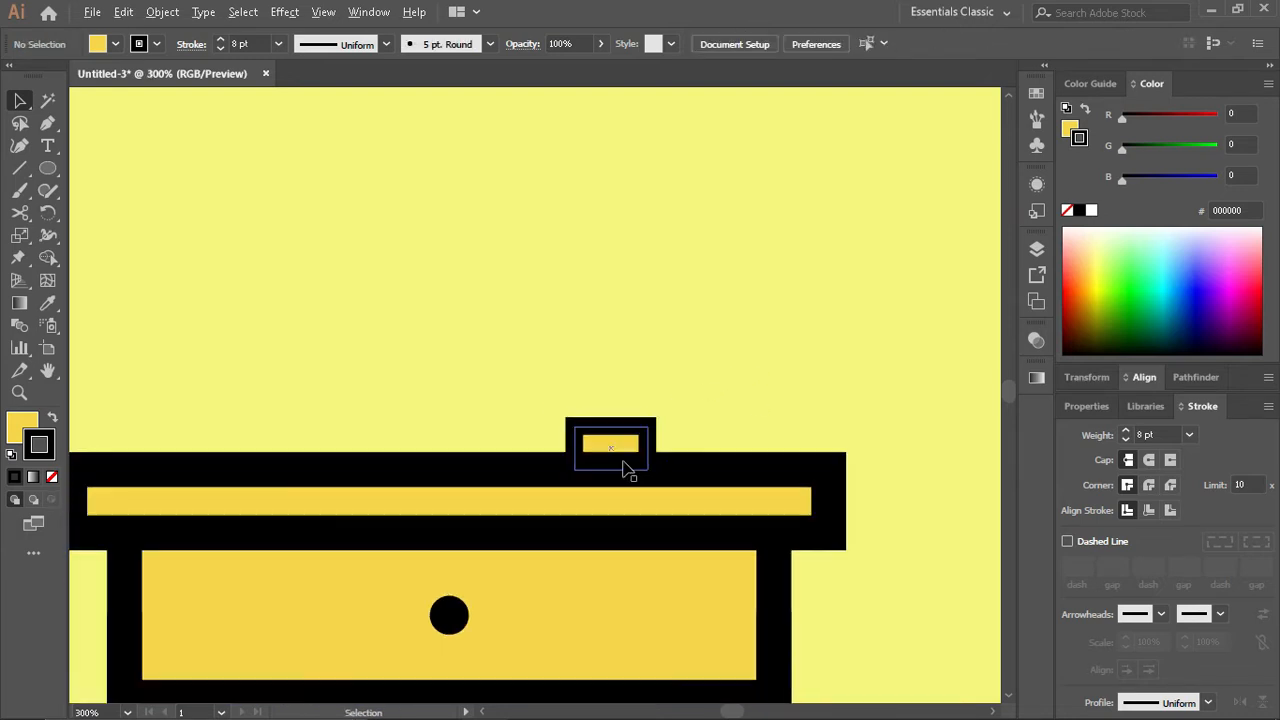
- Draw an upright rectangle standing on the tabletop's left half and set its stroke to 4 pt
{"action": "scroll", "coordinate": [610, 454], "scroll_direction": "up", "scroll_amount": 1}
{"action": "scroll", "coordinate": [553, 423], "scroll_direction": "left", "scroll_amount": 2}
{"action": "left_click_drag", "start_coordinate": [47, 168], "coordinate": [90, 173]}
{"action": "mouse_move", "coordinate": [350, 537]}
{"action": "left_mouse_down"}
{"action": "mouse_move", "coordinate": [437, 505]}
{"action": "mouse_move", "coordinate": [444, 376]}
{"action": "left_mouse_up"}
{"action": "key", "text": "v"}
{"action": "left_click", "coordinate": [217, 51]}
{"action": "left_click", "coordinate": [217, 51]}
{"action": "left_click", "coordinate": [217, 51]}
{"action": "left_click", "coordinate": [217, 51]}
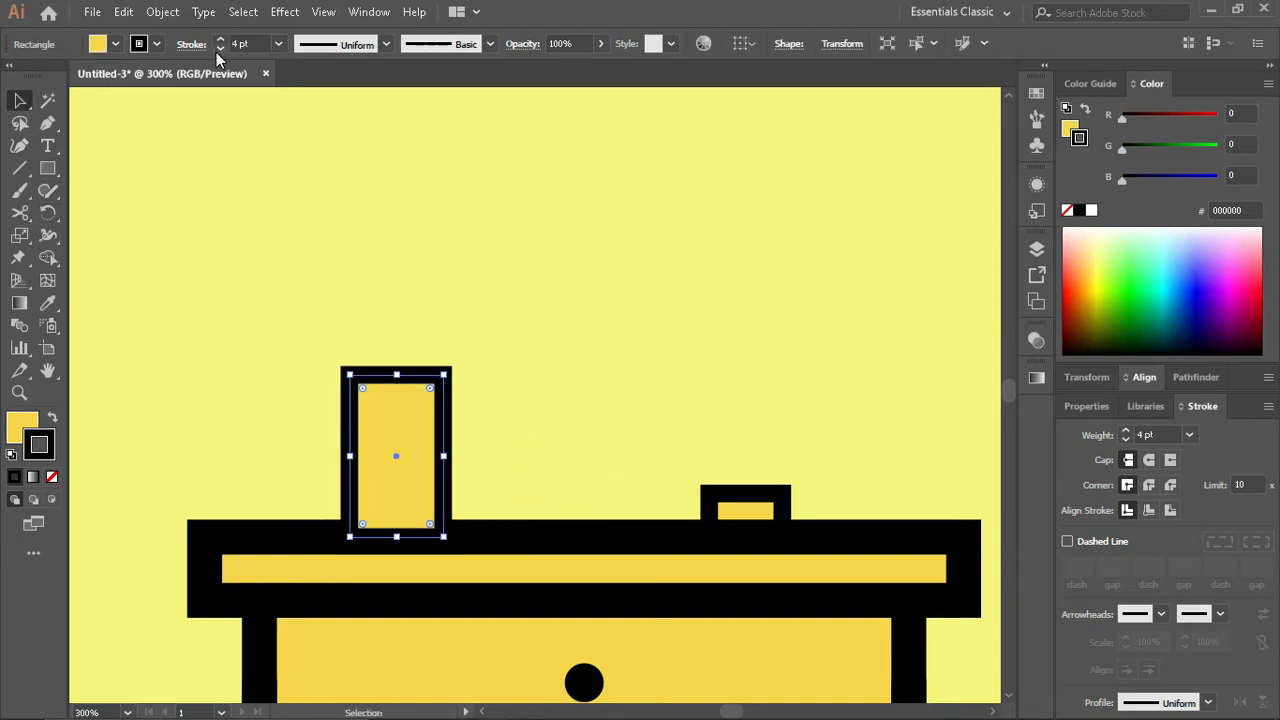
- Taper the upright rectangle into a cup shape by moving its two bottom corners about 4 px inward
{"action": "key", "text": "a"}
{"action": "left_click", "coordinate": [349, 537]}
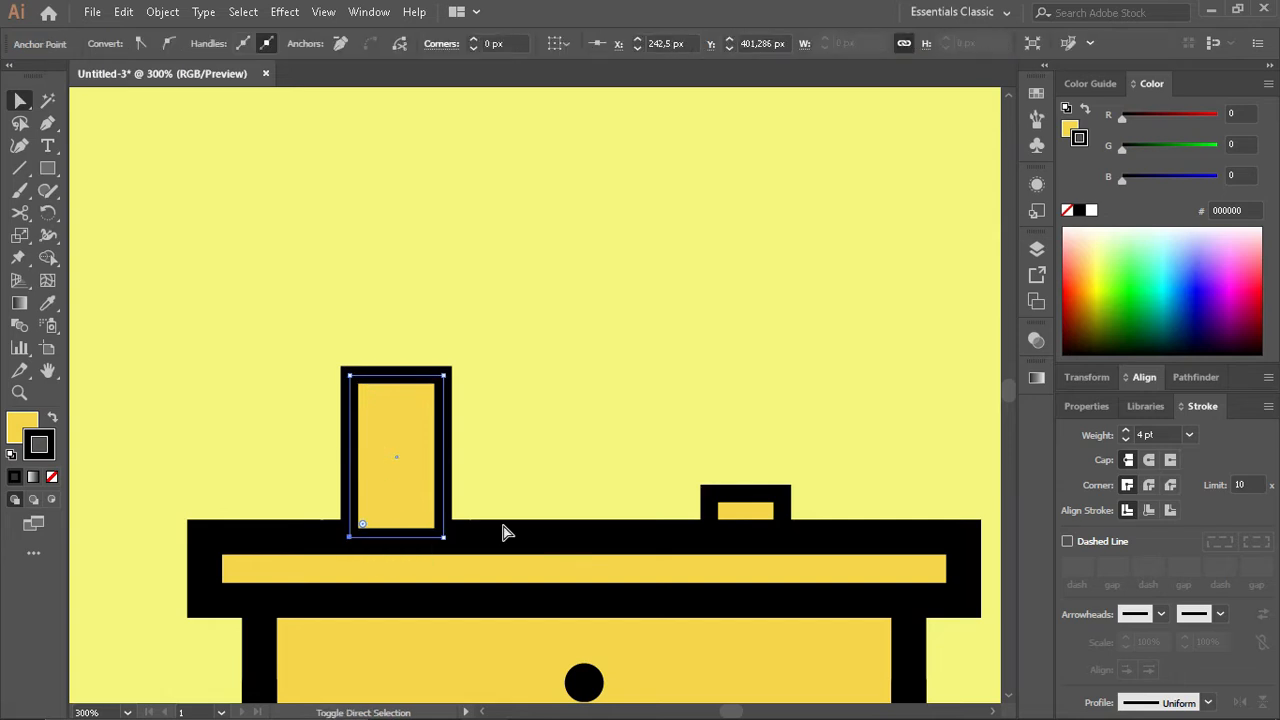
{"action": "key", "text": "shift+Right"}
{"action": "key", "text": "shift+Left"}
{"action": "key", "text": "Right"}
{"action": "key", "text": "Right"}
{"action": "key", "text": "Right"}
{"action": "key", "text": "Right"}
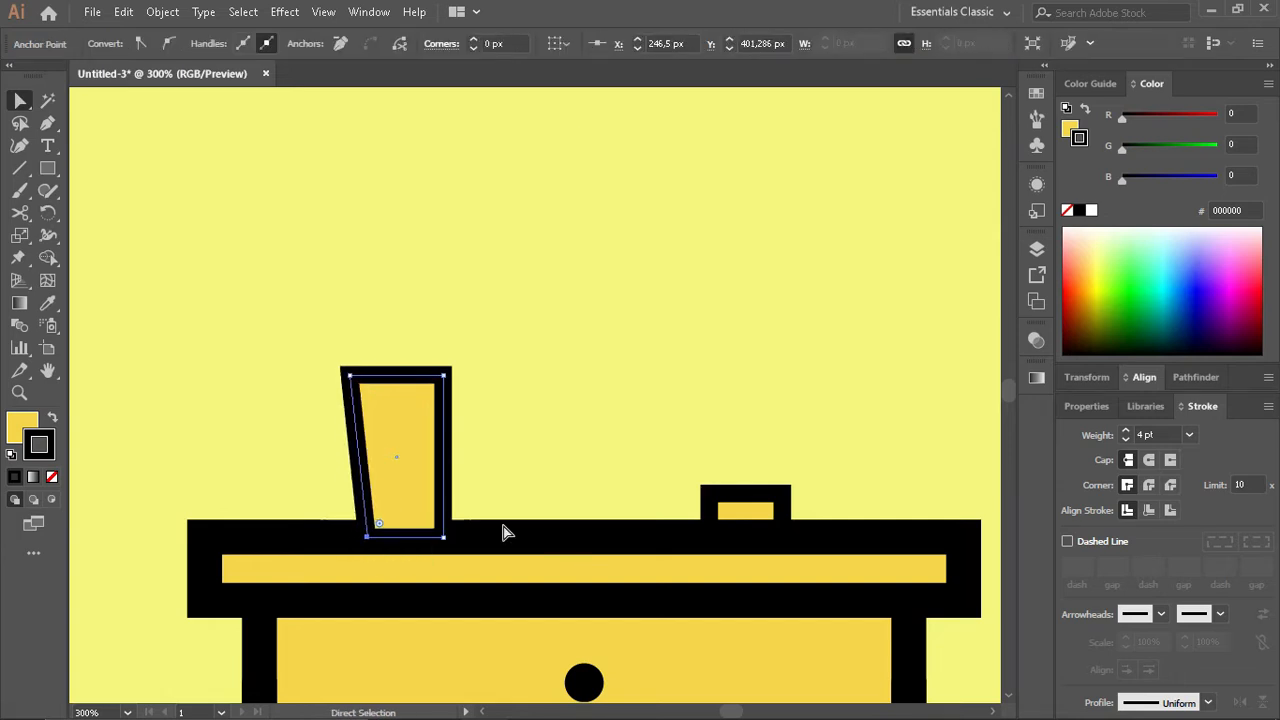
{"action": "left_click", "coordinate": [445, 538]}
{"action": "key", "text": "Left"}
{"action": "key", "text": "Left"}
{"action": "key", "text": "Left"}
{"action": "key", "text": "Left"}
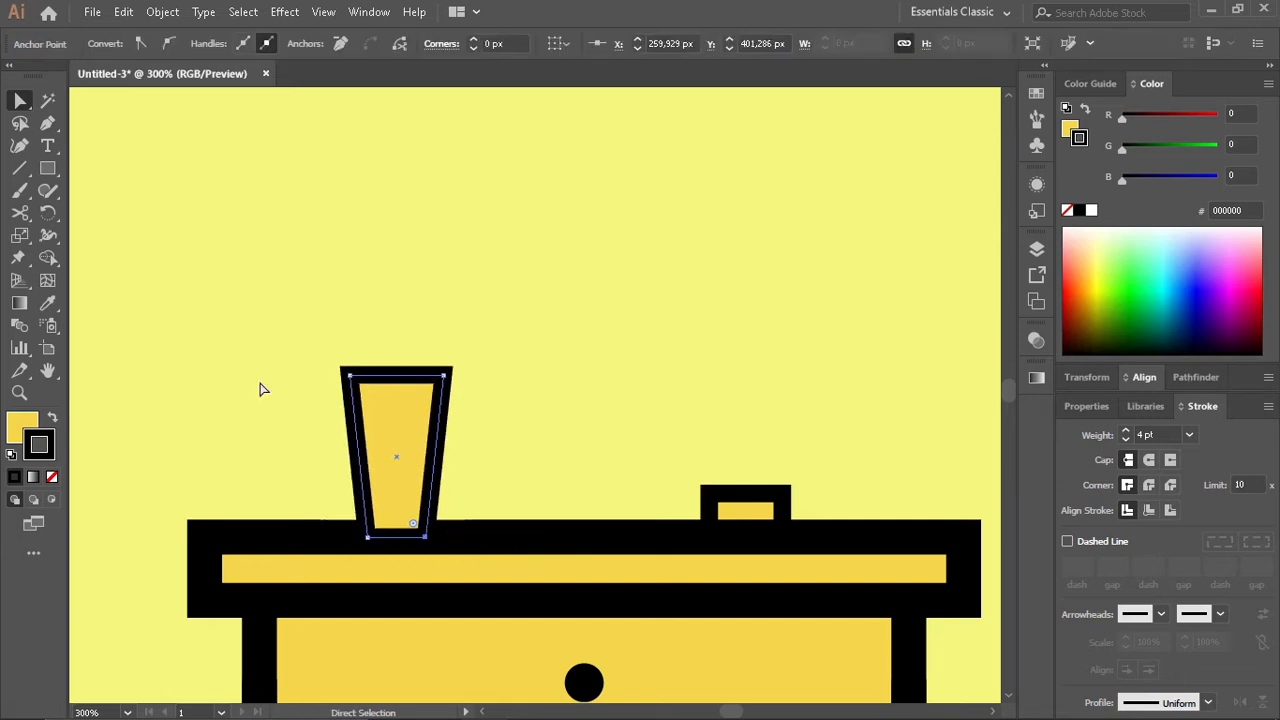
- Raise the cup slightly so it rests on the tabletop, and lower its top edge to shorten it
{"action": "key", "text": "v"}
{"action": "left_click_drag", "start_coordinate": [411, 464], "coordinate": [400, 449]}
{"action": "scroll", "coordinate": [380, 458], "scroll_direction": "up", "scroll_amount": 1}
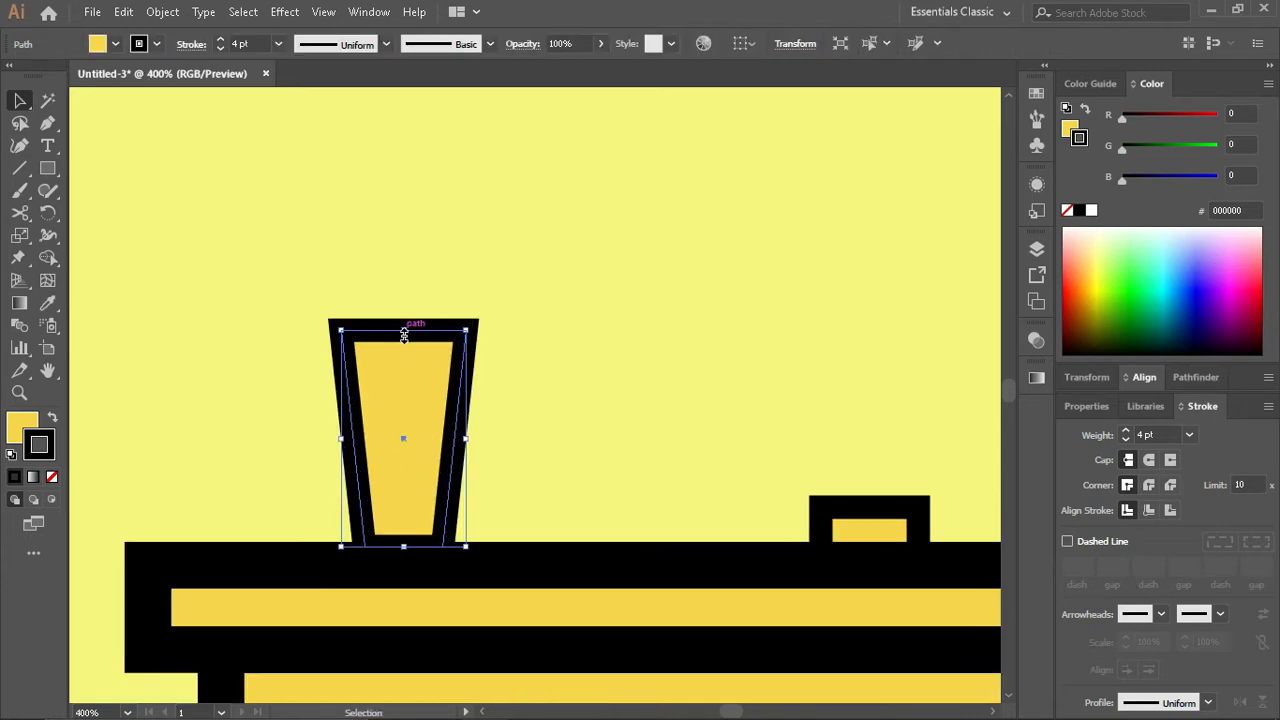
{"action": "mouse_move", "coordinate": [404, 336]}
{"action": "left_mouse_down"}
{"action": "mouse_move", "coordinate": [403, 375]}
{"action": "mouse_move", "coordinate": [466, 356]}
{"action": "left_mouse_up"}
- Draw a thin rectangle across the cup's top edge as a rim and set its stroke to 2 pt
{"action": "left_click", "coordinate": [47, 170]}
{"action": "key", "text": "v"}
{"action": "left_click", "coordinate": [220, 48]}
{"action": "left_click", "coordinate": [220, 48]}
{"action": "left_click", "coordinate": [220, 48]}
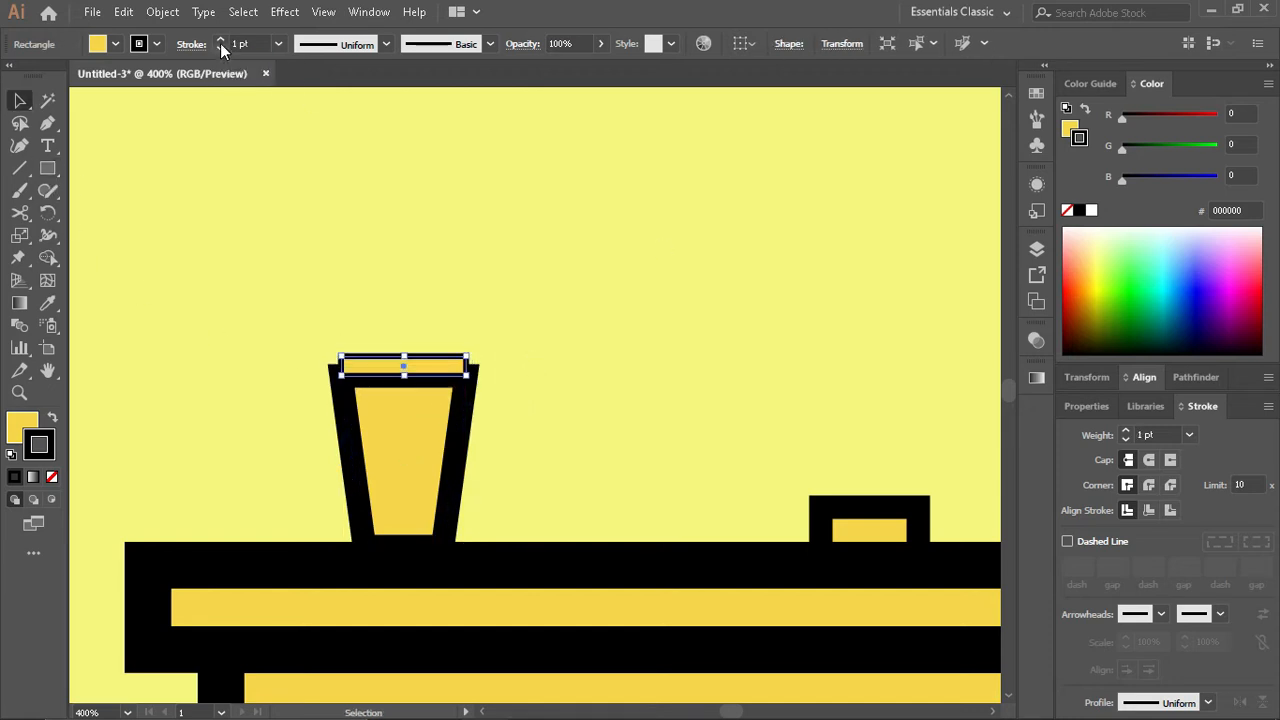
{"action": "left_click", "coordinate": [220, 41]}
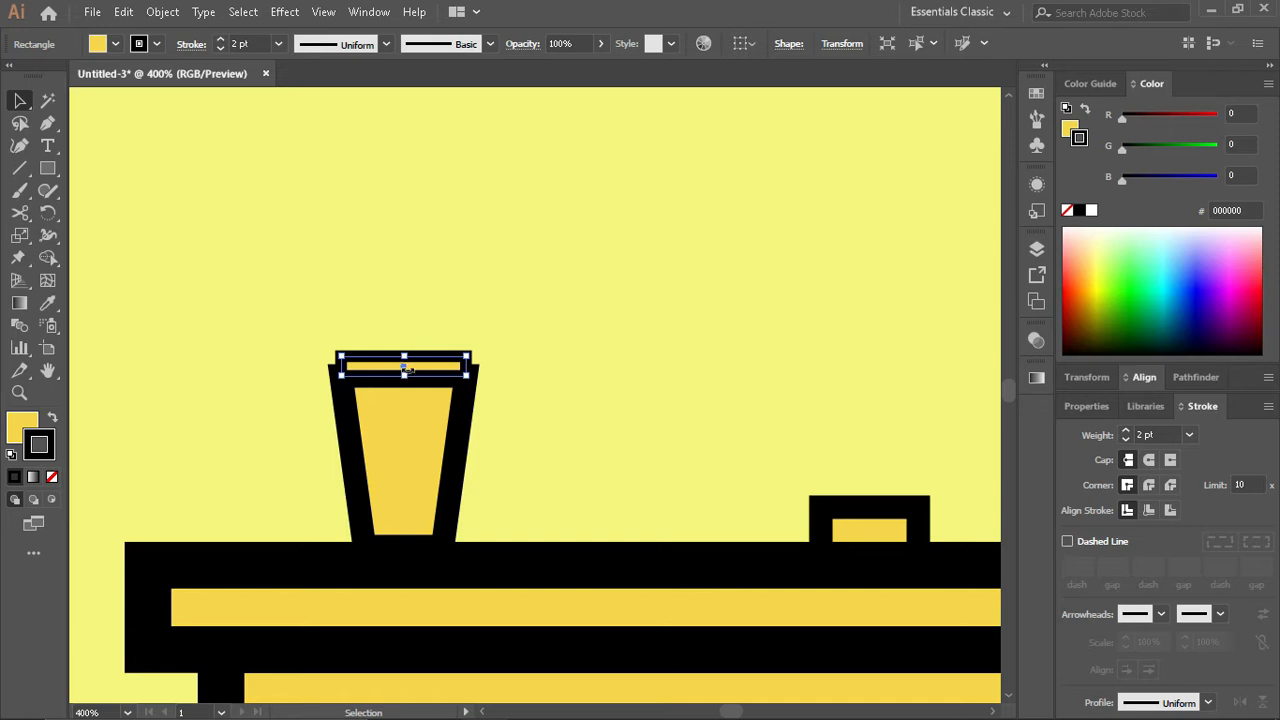
- Enlarge the rim rectangle so it overhangs both sides of the cup, and centre the two shapes horizontally on each other
{"action": "left_click_drag", "start_coordinate": [405, 374], "coordinate": [498, 377]}
{"action": "left_click_drag", "start_coordinate": [341, 376], "coordinate": [316, 376]}
{"action": "left_click", "coordinate": [408, 414], "text": "shift"}
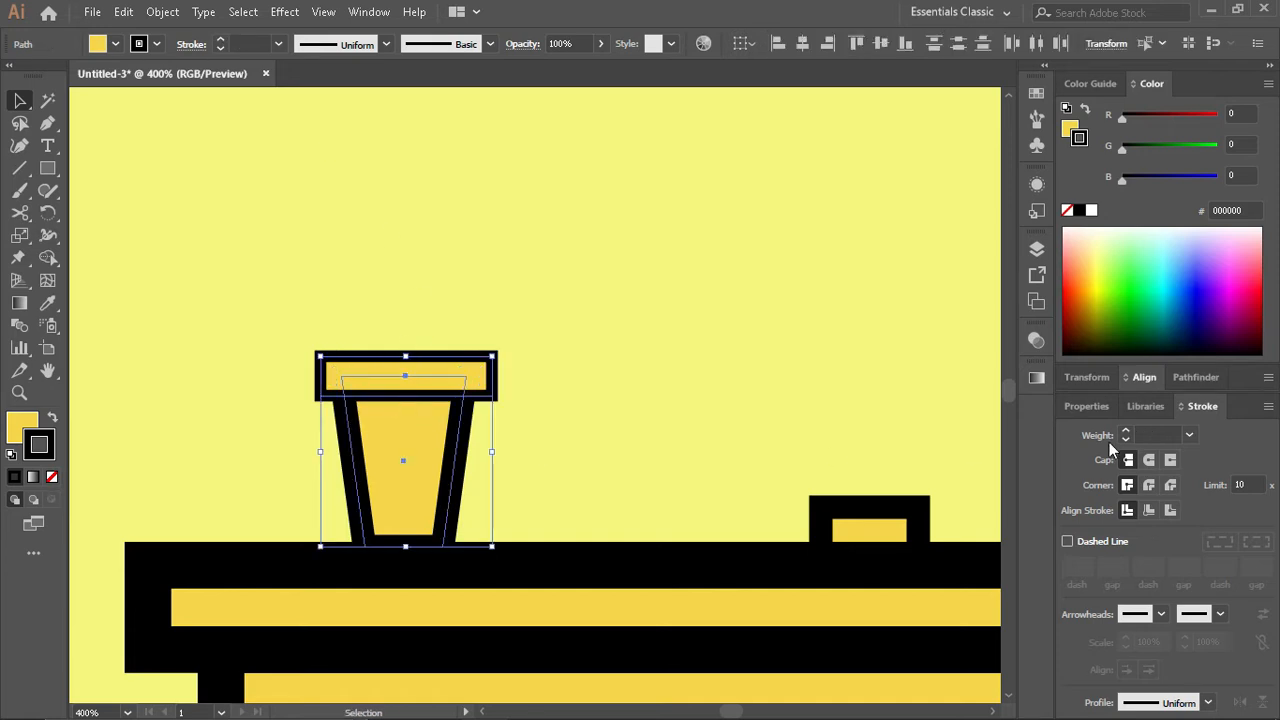
{"action": "left_click", "coordinate": [1143, 378]}
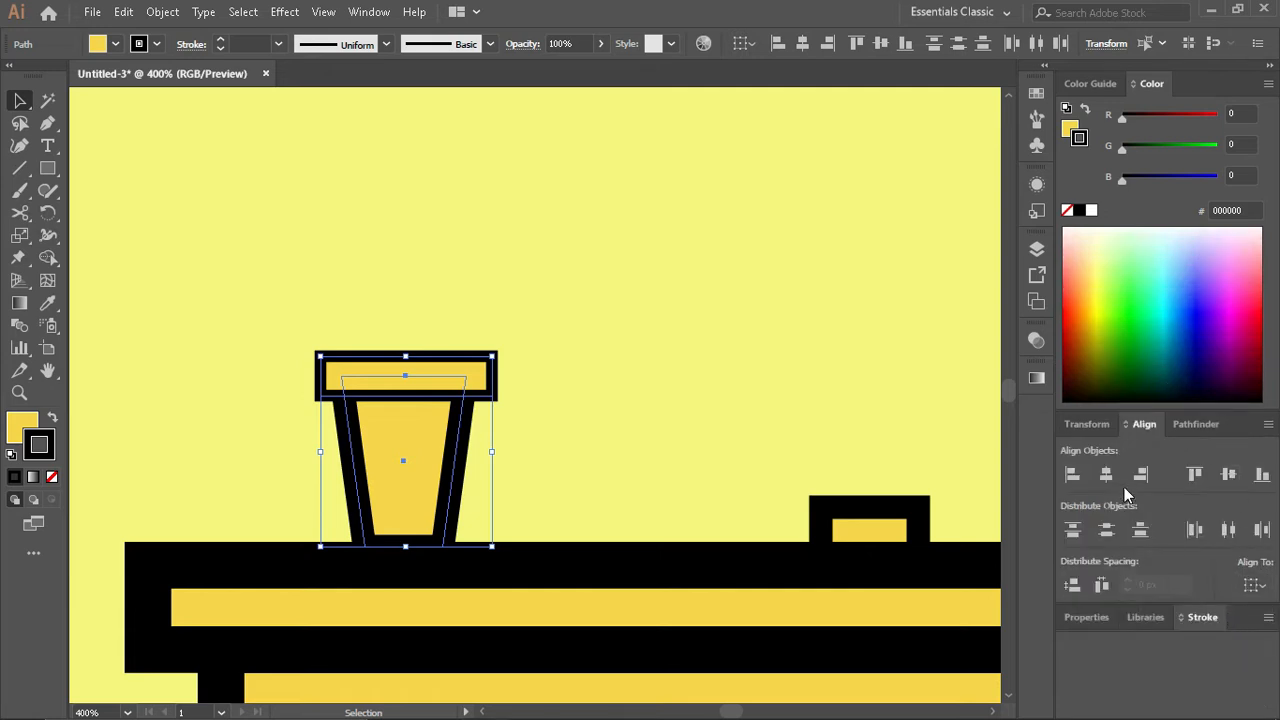
{"action": "left_click", "coordinate": [1104, 476]}
{"action": "left_click", "coordinate": [512, 427]}
- Give the rim rectangle's stroke a round cap and round corner joins
{"action": "key", "text": "ctrl+plus"}
{"action": "key", "text": "ctrl+plus"}
{"action": "left_click", "coordinate": [455, 378]}
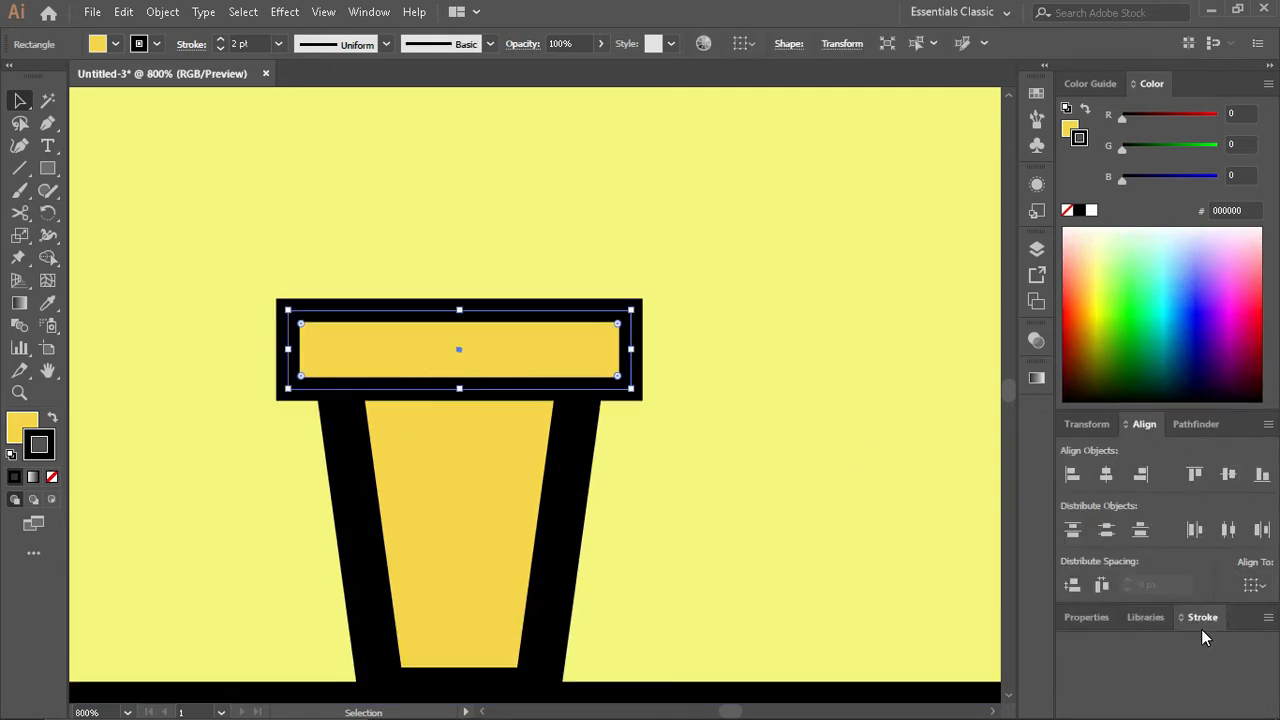
{"action": "left_click", "coordinate": [1202, 617]}
{"action": "left_click", "coordinate": [1148, 460]}
{"action": "left_click", "coordinate": [1148, 485]}
{"action": "left_click", "coordinate": [641, 462]}
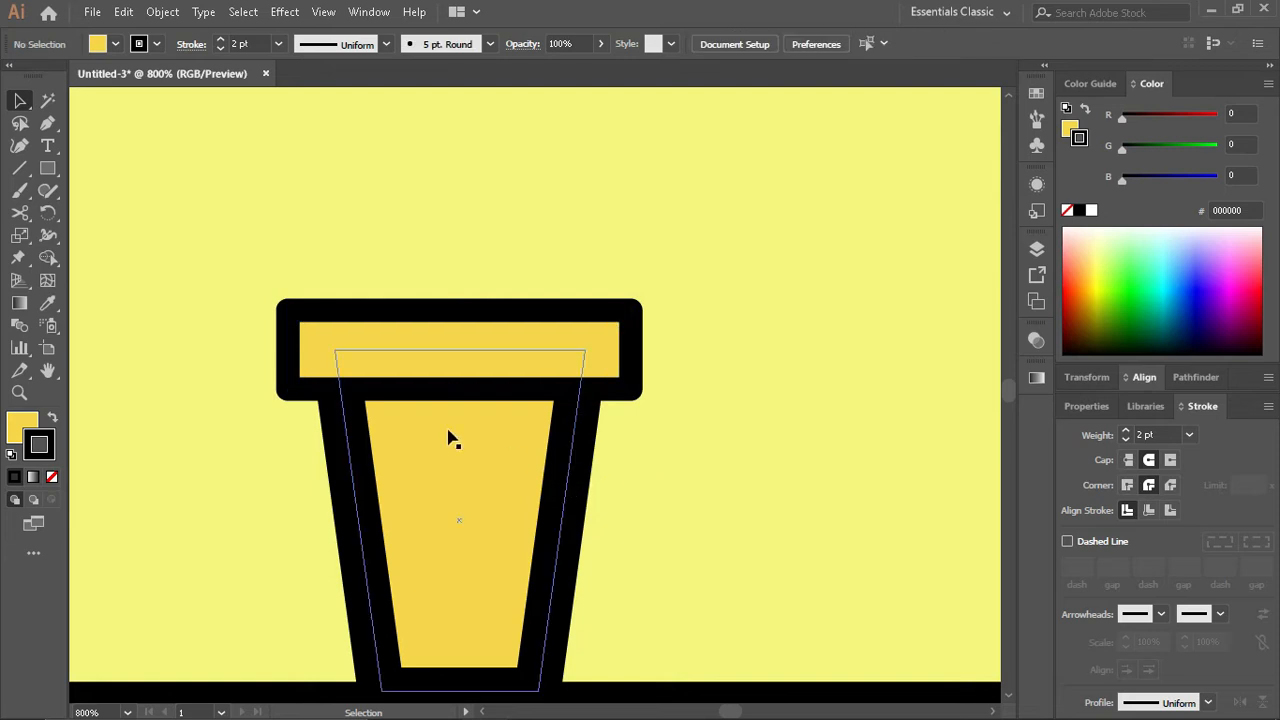
- Sample the golden swatch and the drawer's style onto the cup body, and set its stroke to 4 pt
{"action": "scroll", "coordinate": [447, 460], "scroll_direction": "down", "scroll_amount": 1}
{"action": "left_click", "coordinate": [465, 480]}
{"action": "scroll", "coordinate": [471, 500], "scroll_direction": "down", "scroll_amount": 5}
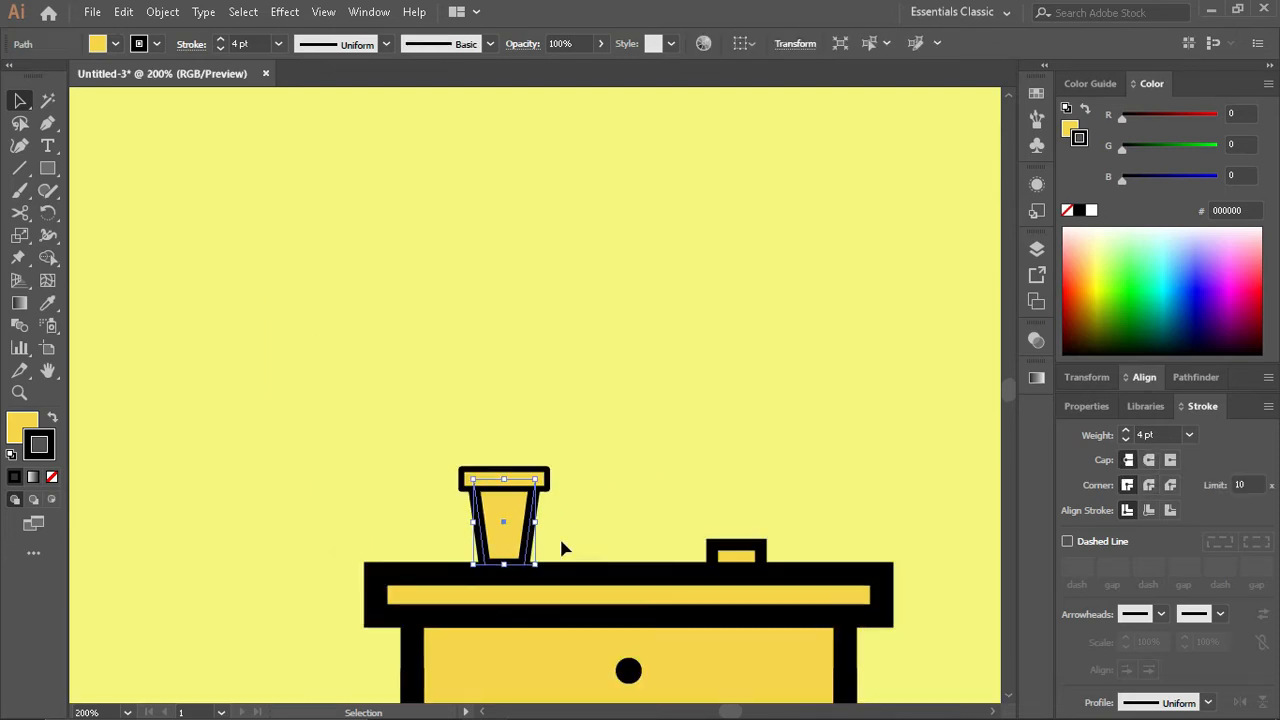
{"action": "scroll", "coordinate": [502, 528], "scroll_direction": "down", "scroll_amount": 1}
{"action": "key", "text": "i"}
{"action": "left_click", "coordinate": [155, 240]}
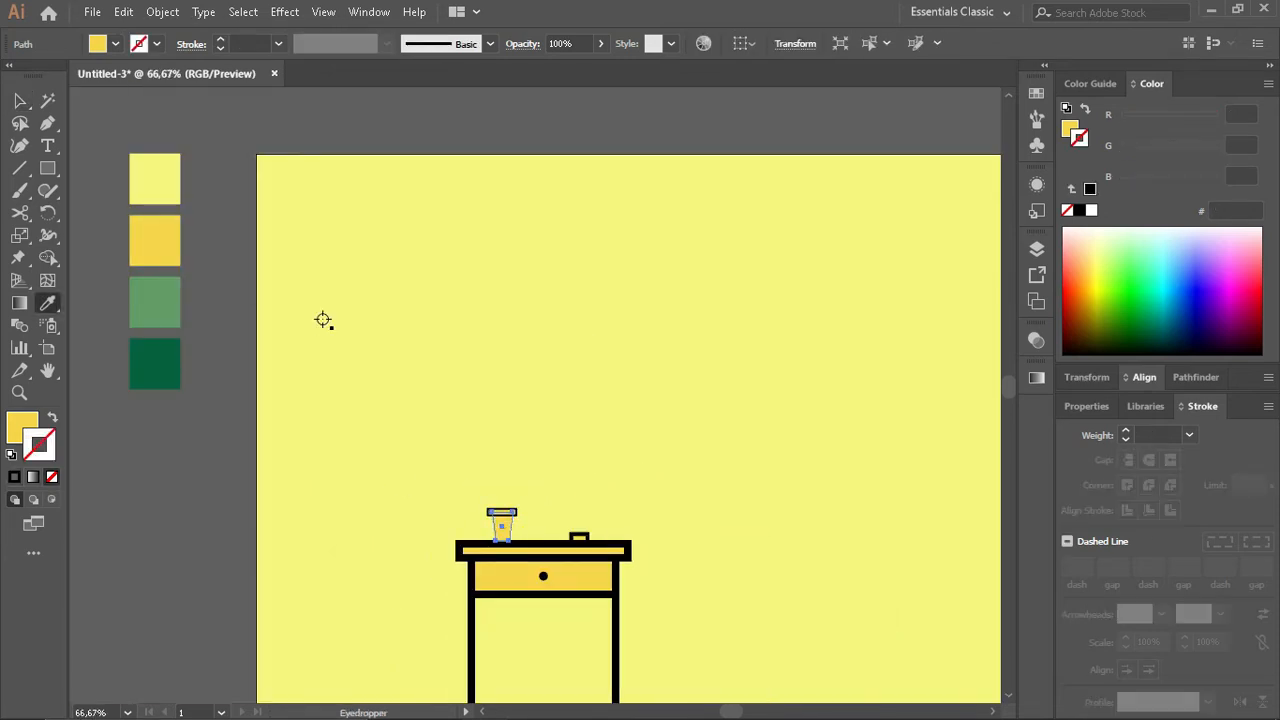
{"action": "left_click", "coordinate": [555, 575]}
{"action": "scroll", "coordinate": [495, 540], "scroll_direction": "up", "scroll_amount": 2}
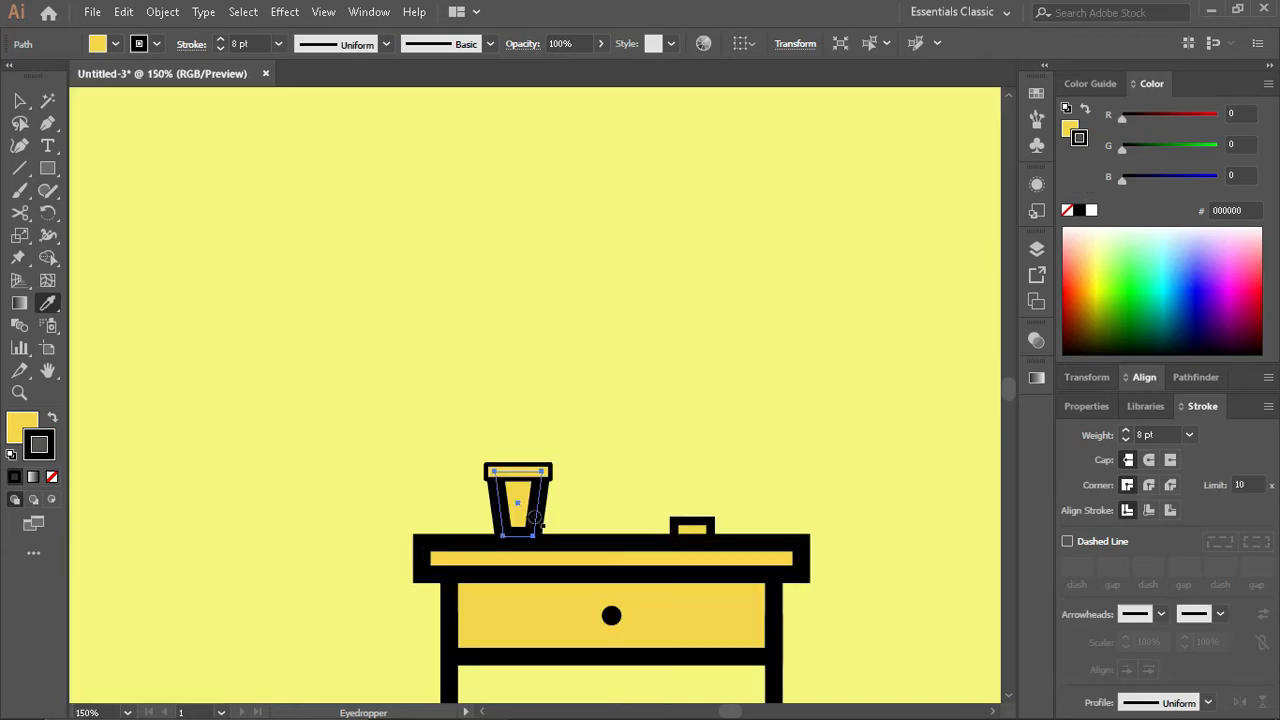
{"action": "left_click", "coordinate": [219, 48]}
{"action": "left_click", "coordinate": [219, 48]}
{"action": "left_click", "coordinate": [219, 48]}
{"action": "left_click", "coordinate": [219, 48]}
- Fill the cup body with the orange from the Analogous harmony of its golden colour
{"action": "left_click", "coordinate": [1068, 129]}
{"action": "left_click", "coordinate": [1090, 84]}
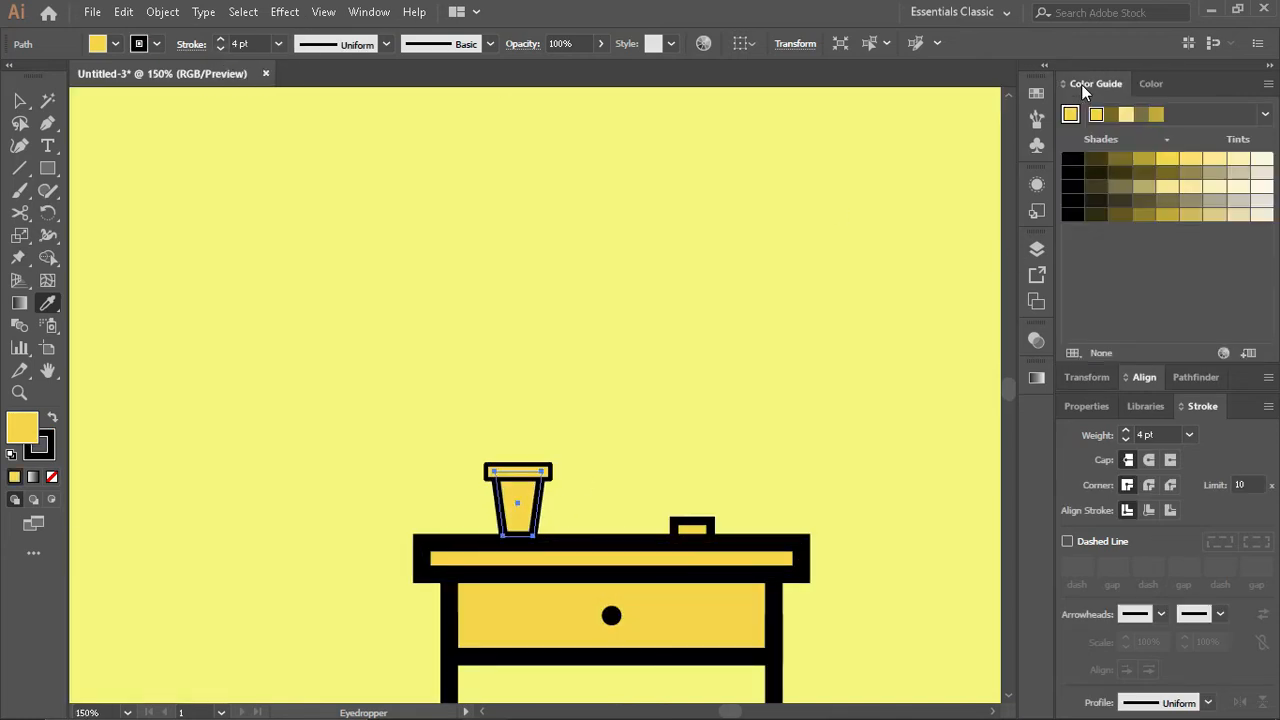
{"action": "left_click", "coordinate": [1265, 114]}
{"action": "scroll", "coordinate": [1116, 300], "scroll_direction": "up", "scroll_amount": 5}
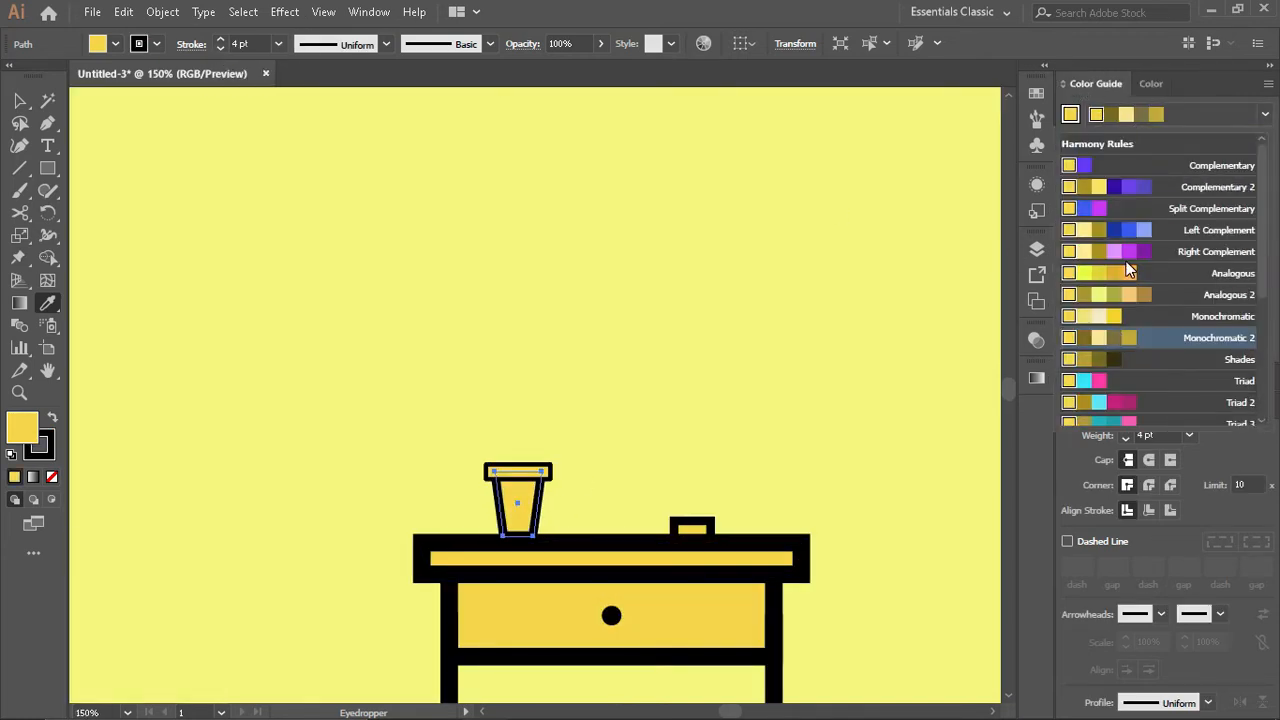
{"action": "left_click", "coordinate": [1128, 268]}
{"action": "left_click", "coordinate": [1157, 116]}
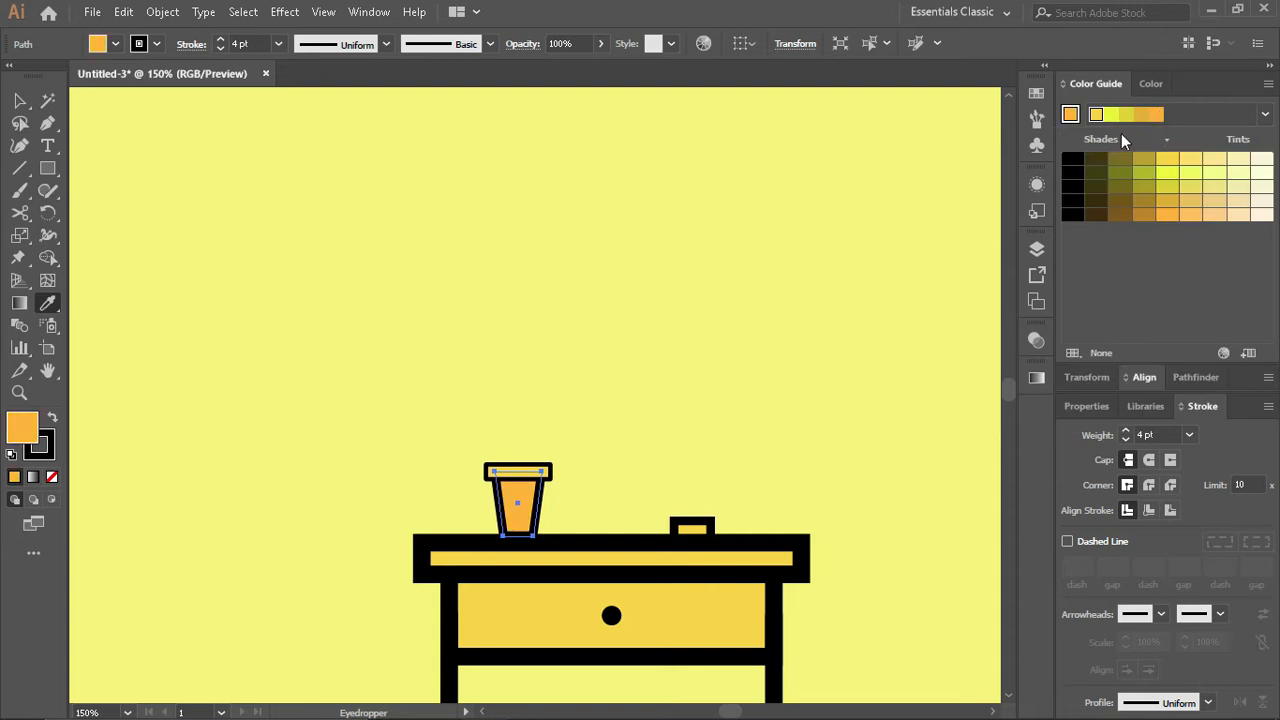
- Sample the cup body's style onto the rim and recolour the rim from the resulting orange harmony
{"action": "key", "text": "v"}
{"action": "left_click", "coordinate": [575, 452]}
{"action": "scroll", "coordinate": [469, 465], "scroll_direction": "up", "scroll_amount": 2}
{"action": "left_click", "coordinate": [627, 484]}
{"action": "key", "text": "i"}
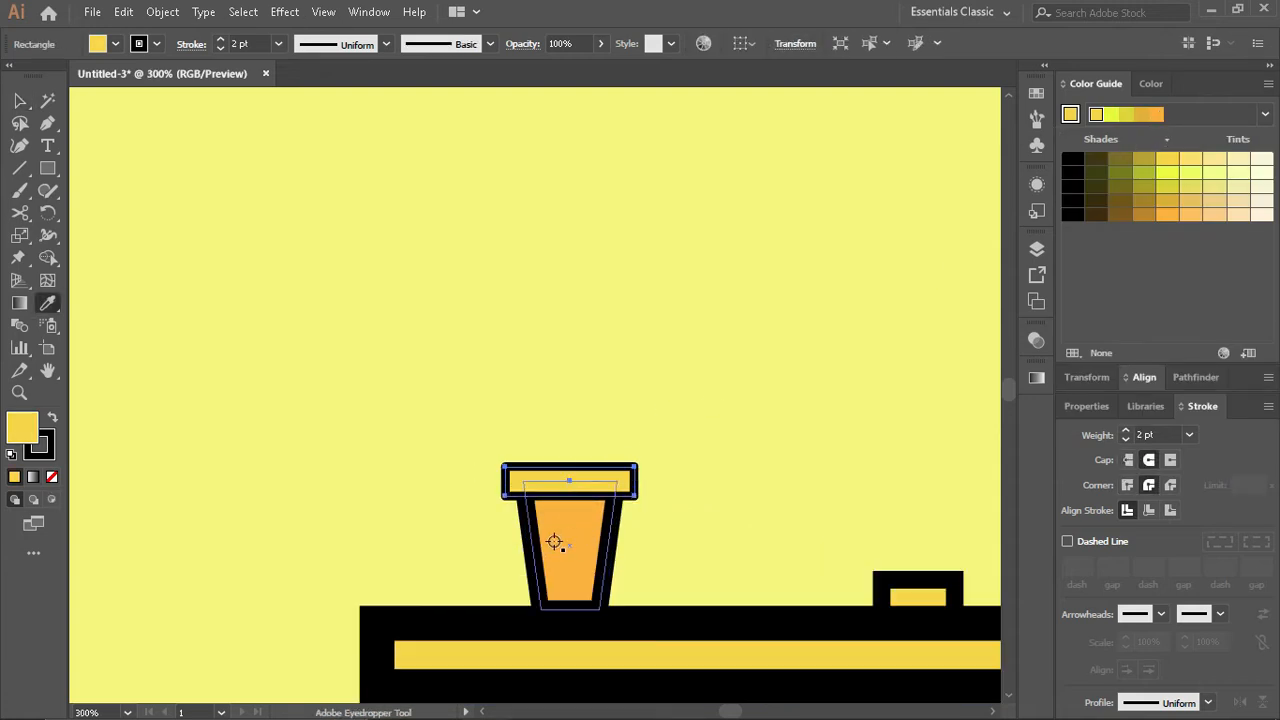
{"action": "left_click", "coordinate": [554, 542]}
{"action": "left_click", "coordinate": [1143, 160]}
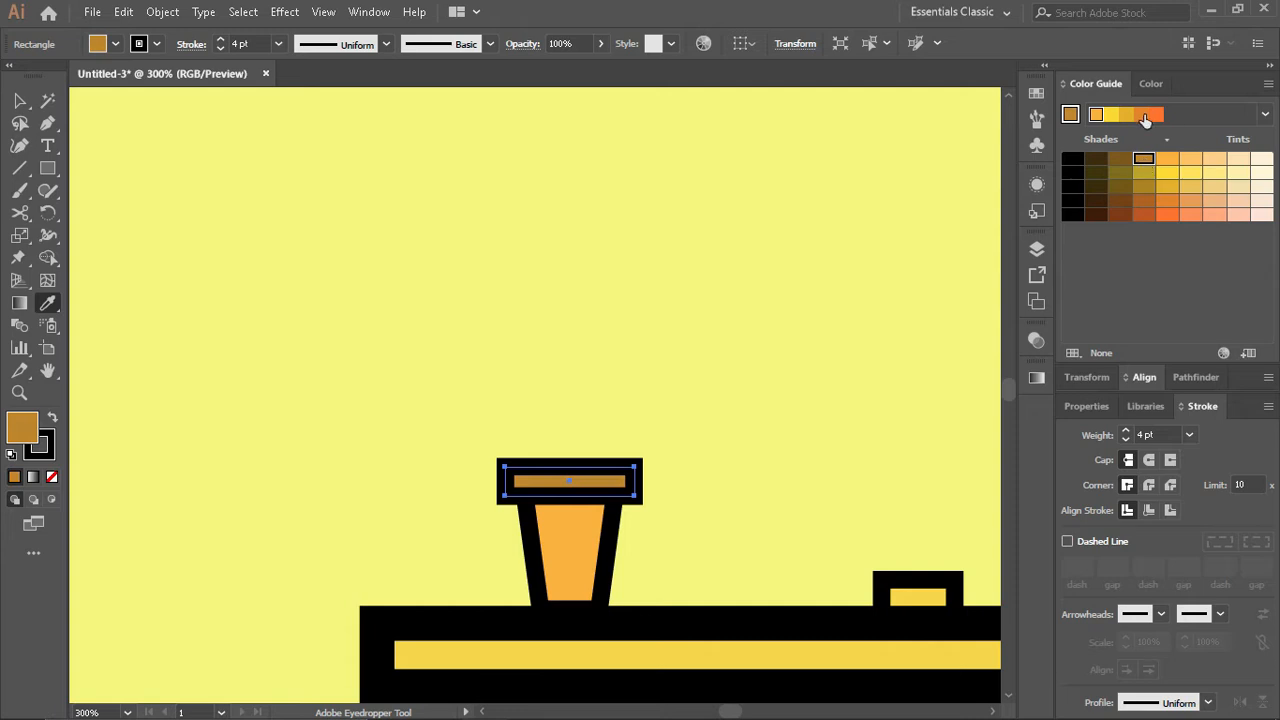
- Copy the rim's deep orange fill onto the cup body
{"action": "left_click", "coordinate": [571, 543], "text": "ctrl"}
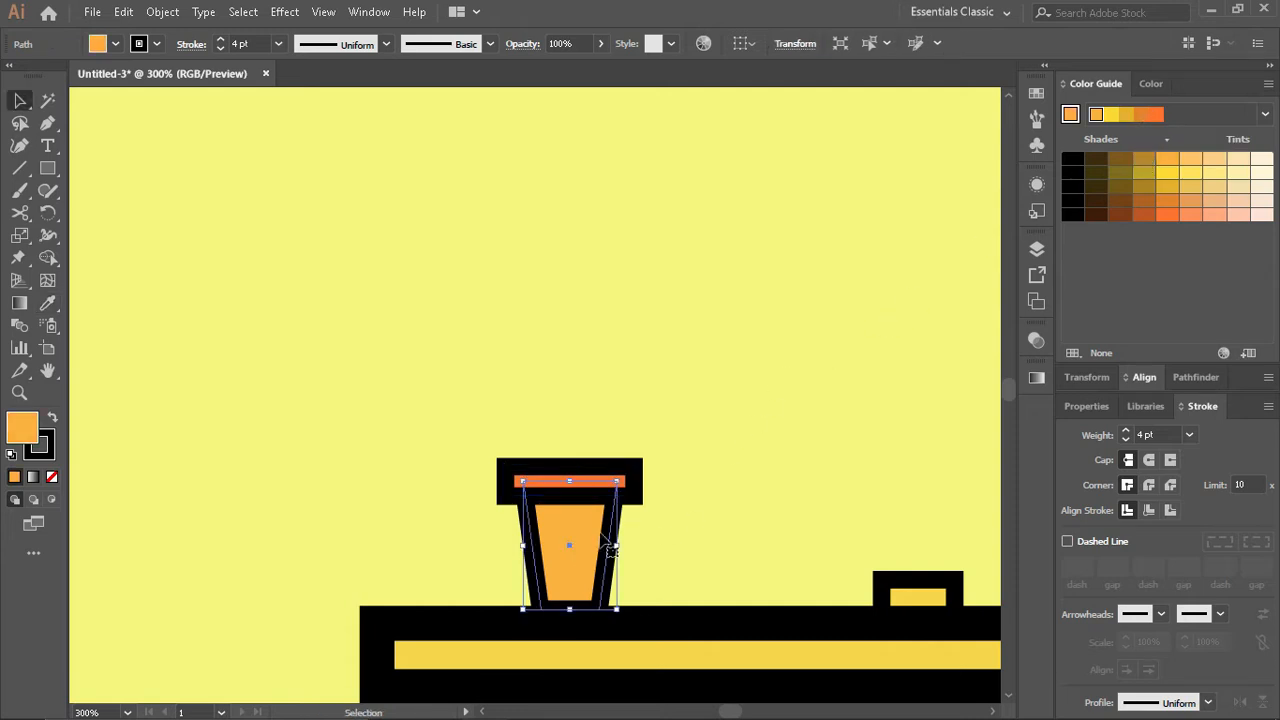
{"action": "left_click", "coordinate": [607, 480]}
{"action": "left_click", "coordinate": [607, 481], "text": "ctrl"}
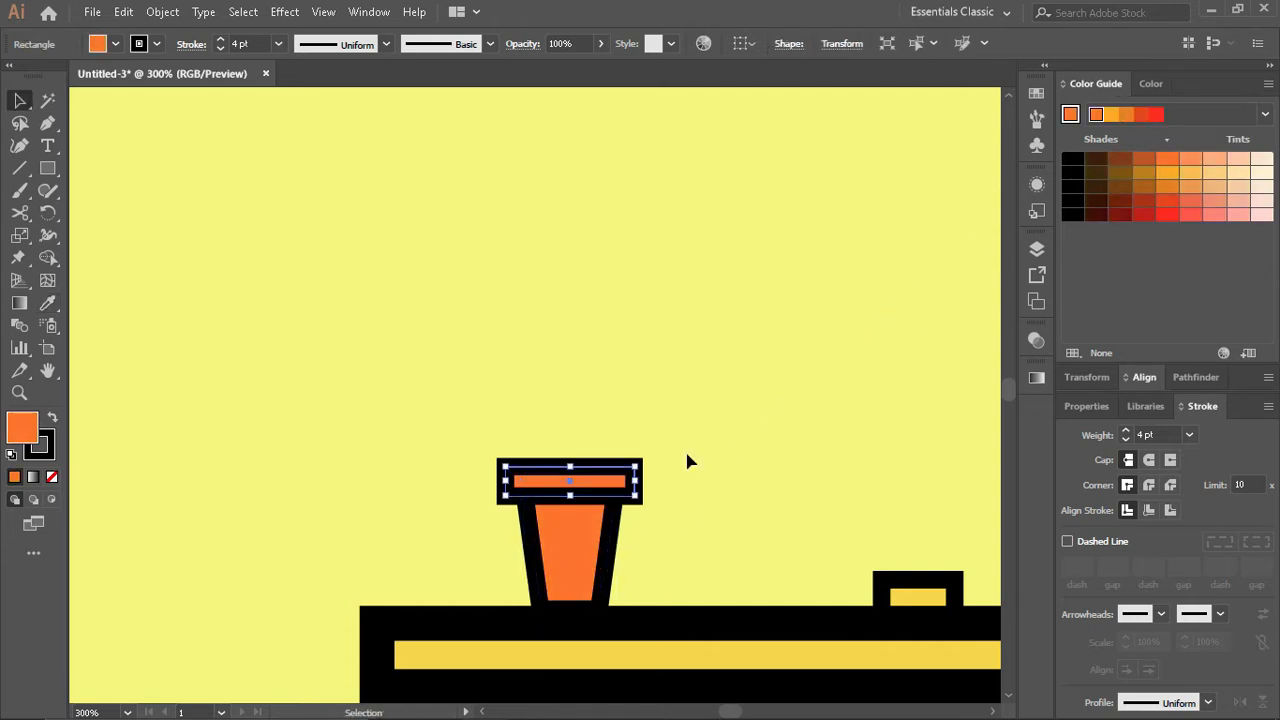
- Try several colour guide shades on the rim and fill it with the red-orange one
{"action": "left_click", "coordinate": [1145, 160]}
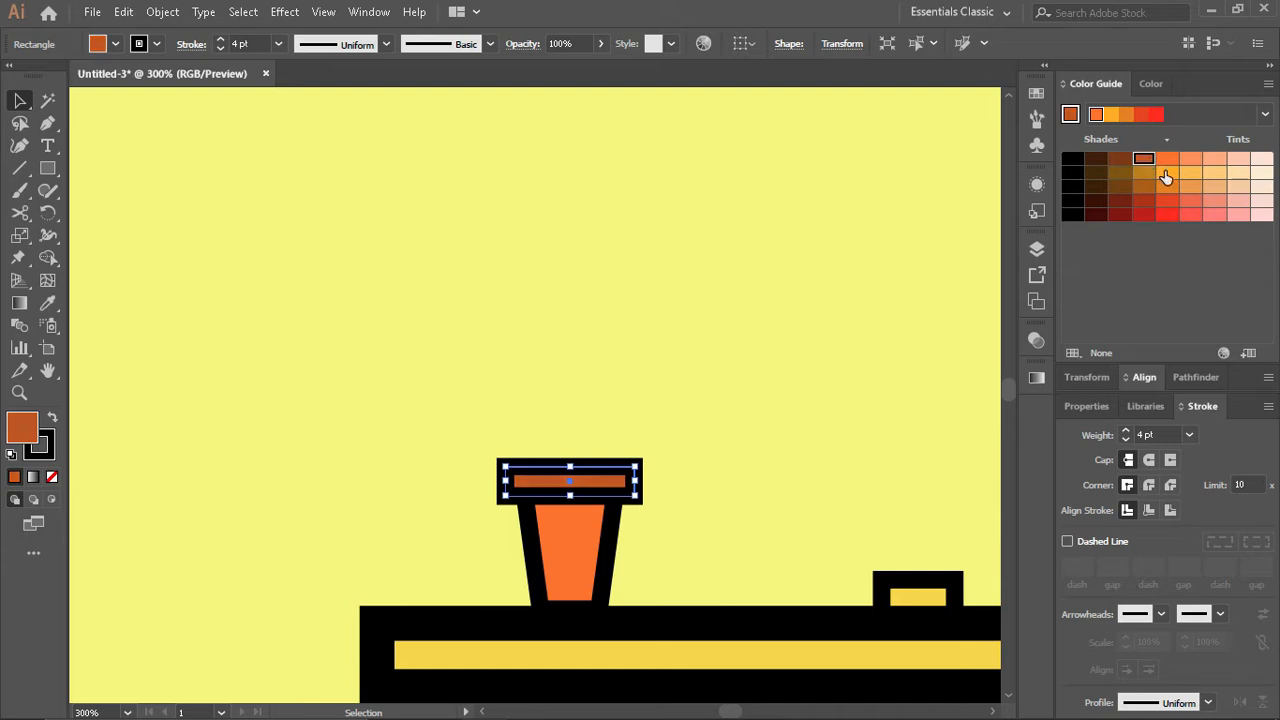
{"action": "left_click", "coordinate": [1166, 174]}
{"action": "left_click", "coordinate": [1168, 187]}
{"action": "left_click", "coordinate": [1168, 200]}
{"action": "left_click", "coordinate": [1169, 212]}
{"action": "left_click", "coordinate": [1168, 201]}
{"action": "left_click", "coordinate": [771, 322]}
- Set the rim's stroke to 2 pt with a round cap and round corner joins
{"action": "left_click", "coordinate": [582, 490]}
{"action": "left_click", "coordinate": [1148, 459]}
{"action": "left_click", "coordinate": [1148, 485]}
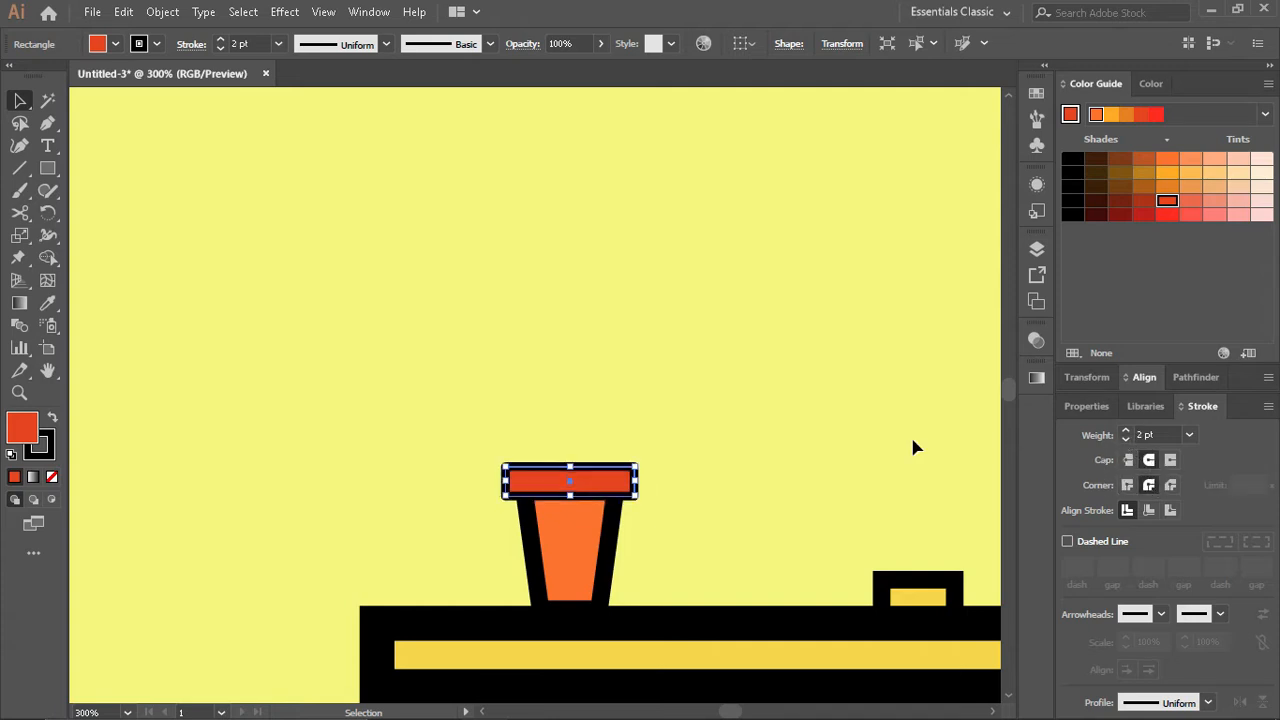
{"action": "left_click", "coordinate": [589, 449]}
- Set the stroke of both the cup body and the rim to 3 pt
{"action": "left_click", "coordinate": [590, 534]}
{"action": "left_click", "coordinate": [1126, 441]}
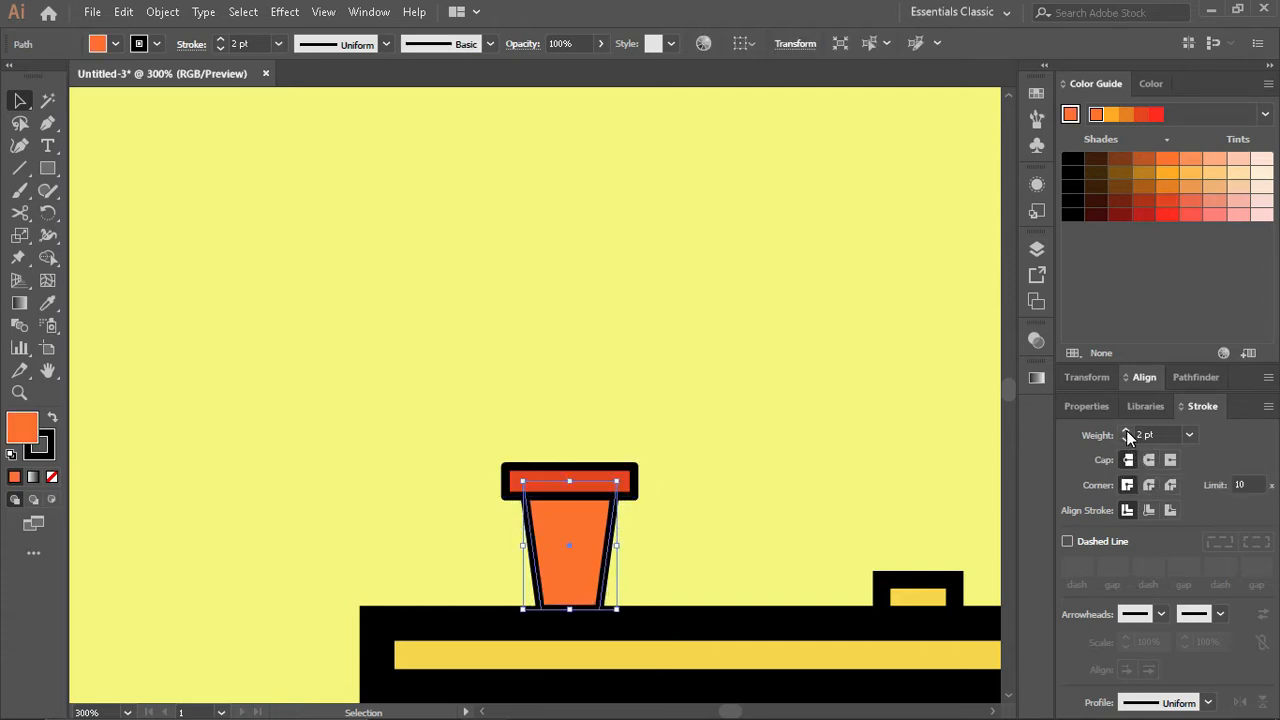
{"action": "left_click", "coordinate": [1126, 430]}
{"action": "left_click", "coordinate": [598, 489]}
{"action": "left_click", "coordinate": [1126, 441]}
{"action": "left_click", "coordinate": [1126, 431]}
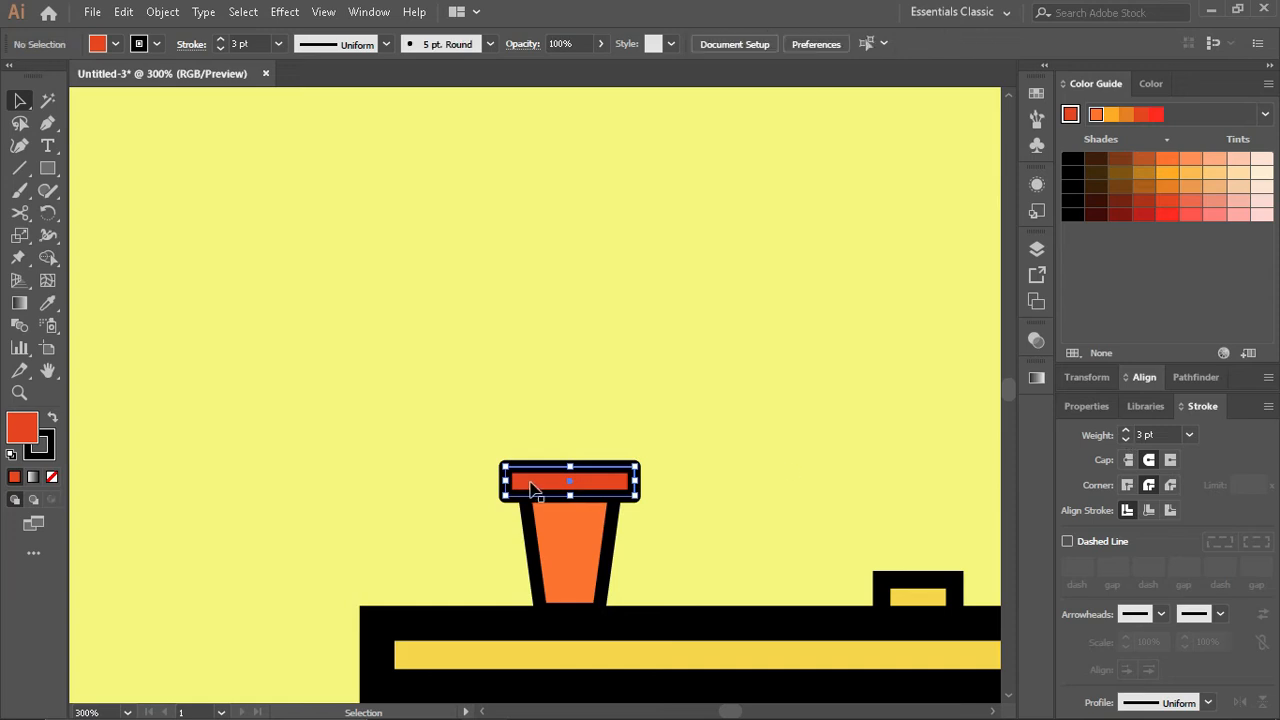
- Narrow the rim slightly on both sides and lower its top edge to make it flatter
{"action": "scroll", "coordinate": [534, 487], "scroll_direction": "up", "scroll_amount": 2}
{"action": "left_click_drag", "start_coordinate": [745, 478], "coordinate": [737, 478]}
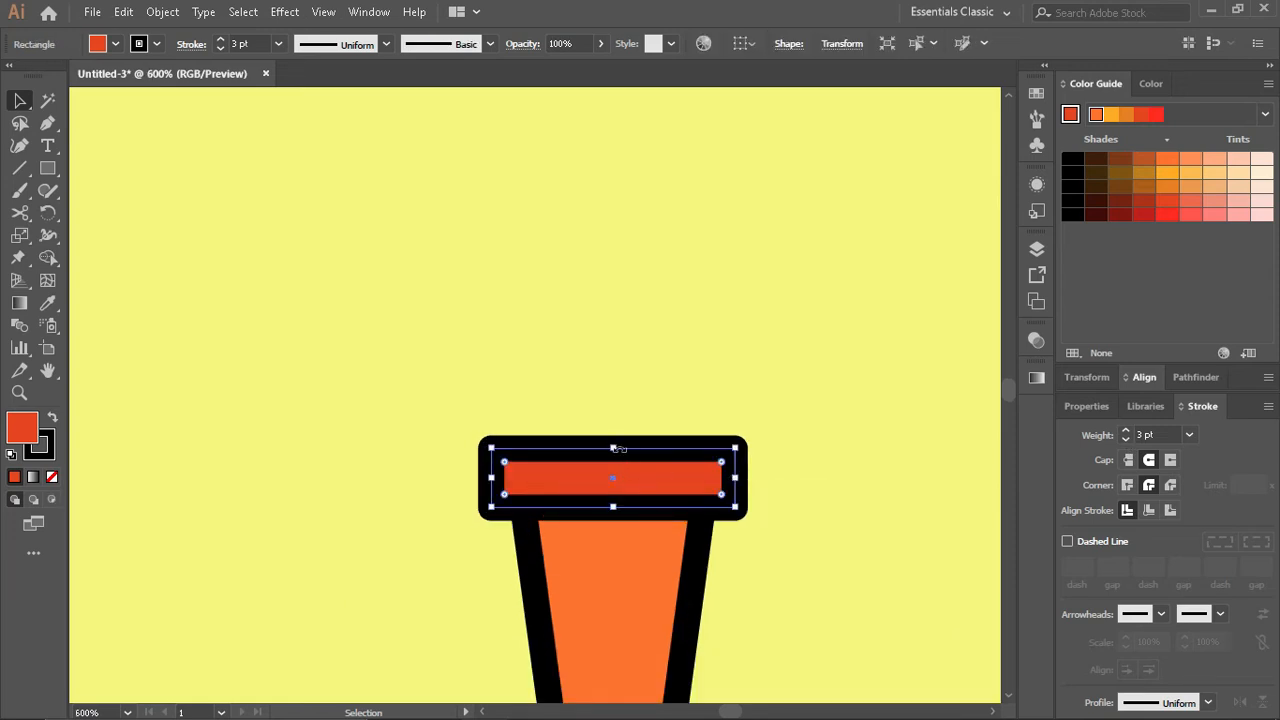
{"action": "left_click_drag", "start_coordinate": [613, 449], "coordinate": [614, 457]}
{"action": "left_click", "coordinate": [800, 443]}
- Draw a vertical stem line rising from the centre of the rim and set its stroke to 1 pt
{"action": "scroll", "coordinate": [728, 481], "scroll_direction": "up", "scroll_amount": 3}
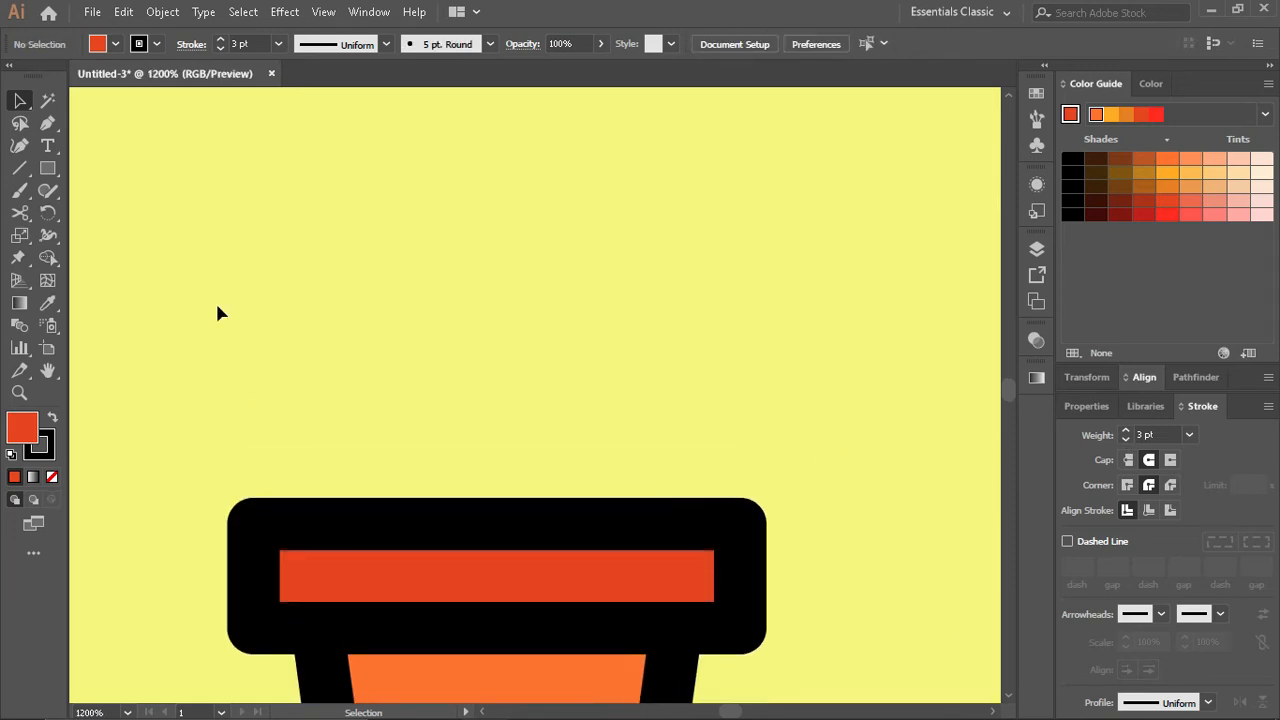
{"action": "left_click_drag", "start_coordinate": [494, 578], "coordinate": [494, 133]}
{"action": "scroll", "coordinate": [500, 235], "scroll_direction": "down", "scroll_amount": 1}
{"action": "left_click", "coordinate": [1126, 439]}
{"action": "left_click", "coordinate": [1126, 439]}
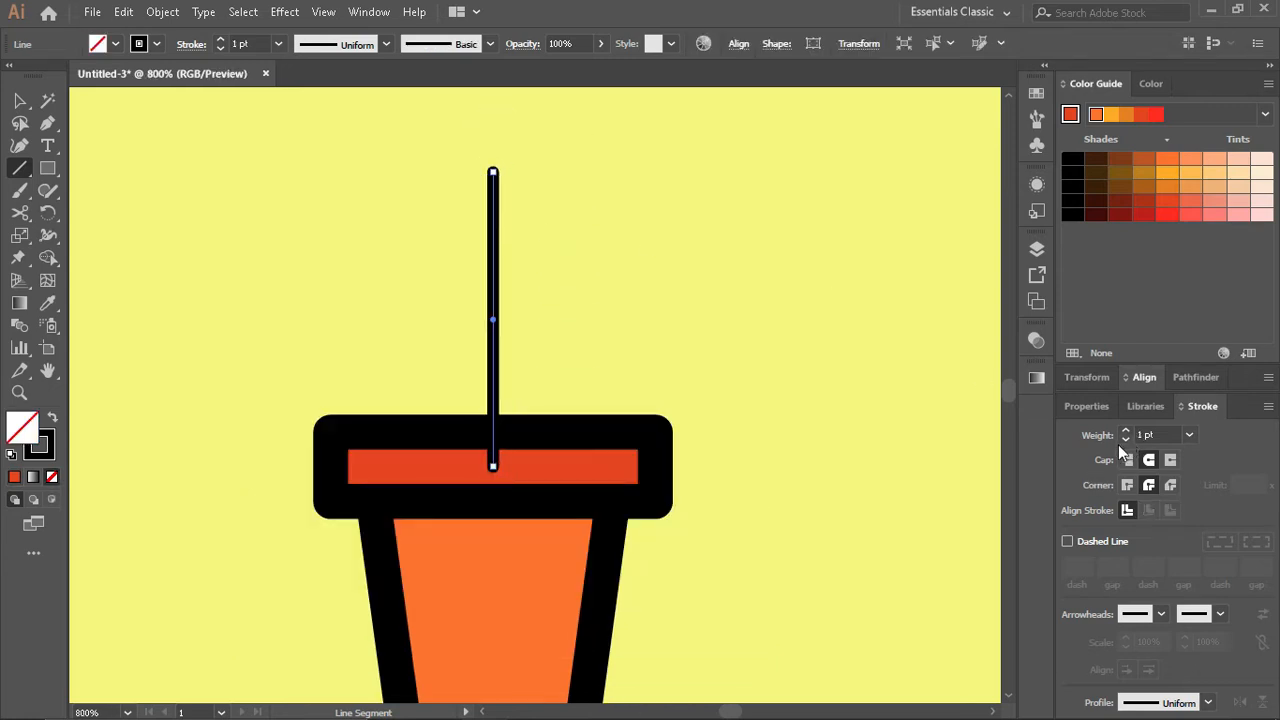
{"action": "key", "text": "v"}
{"action": "left_click", "coordinate": [482, 332]}
- Draw an unfilled circle beside the stem and place a copy to its right so the two overlap
{"action": "scroll", "coordinate": [482, 332], "scroll_direction": "up", "scroll_amount": 1}
{"action": "scroll", "coordinate": [454, 376], "scroll_direction": "up", "scroll_amount": 3}
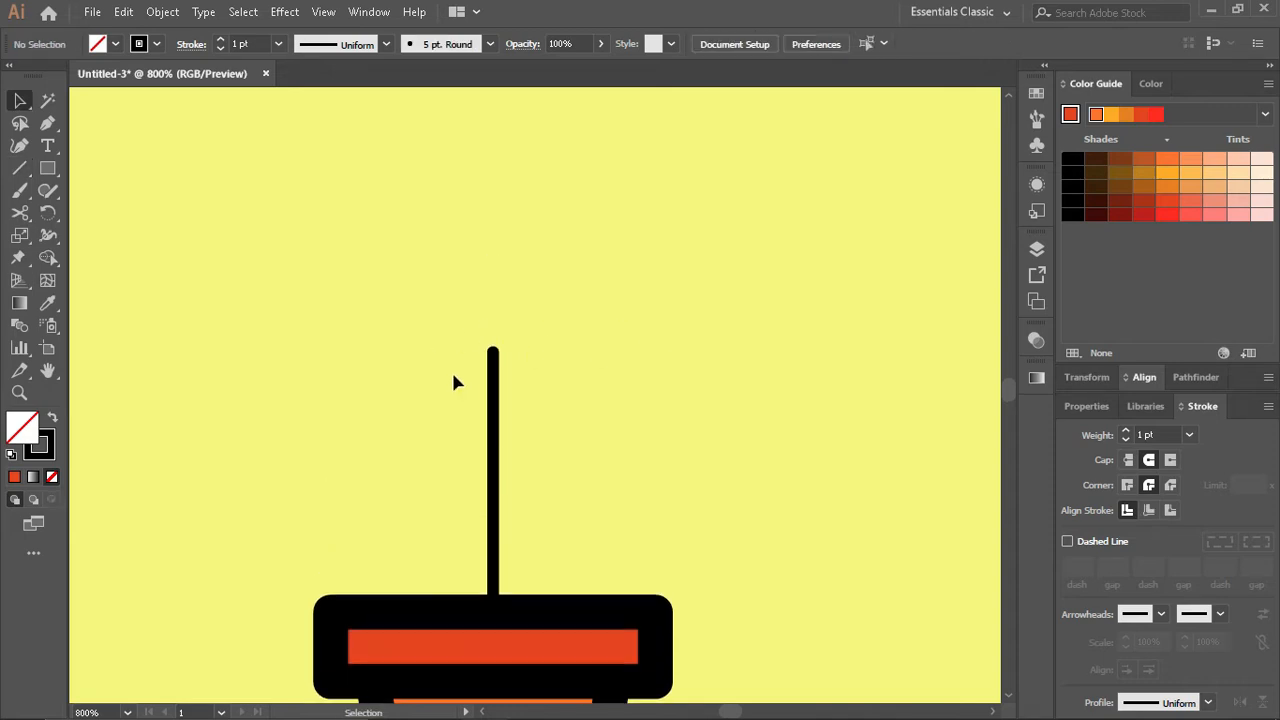
{"action": "left_click_drag", "start_coordinate": [44, 174], "coordinate": [126, 211]}
{"action": "left_click_drag", "start_coordinate": [189, 163], "coordinate": [266, 240]}
{"action": "left_click", "coordinate": [22, 101]}
{"action": "left_click_drag", "start_coordinate": [186, 163], "coordinate": [228, 284]}
{"action": "left_click_drag", "start_coordinate": [228, 284], "coordinate": [352, 290]}
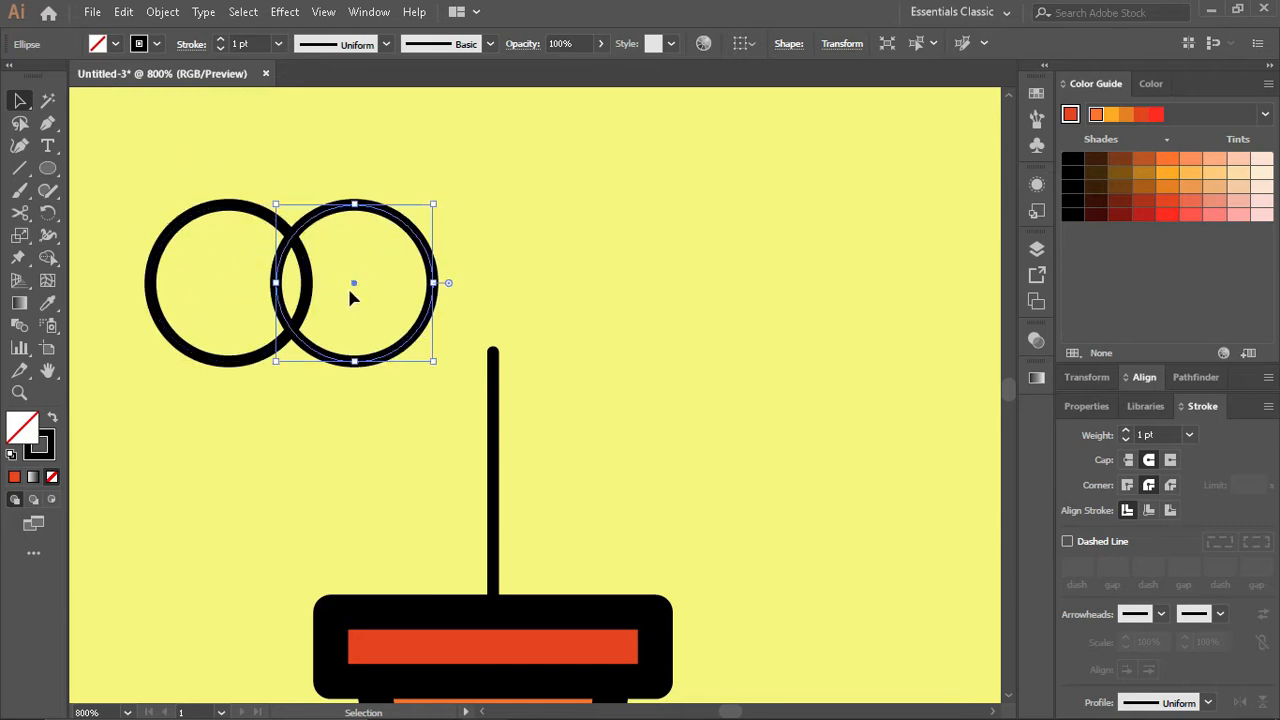
- Divide the two circles where they overlap and delete the outer parts, keeping only the leaf-shaped intersection
{"action": "left_click", "coordinate": [150, 268], "text": "shift"}
{"action": "key", "text": "shift+m"}
{"action": "key", "text": "v"}
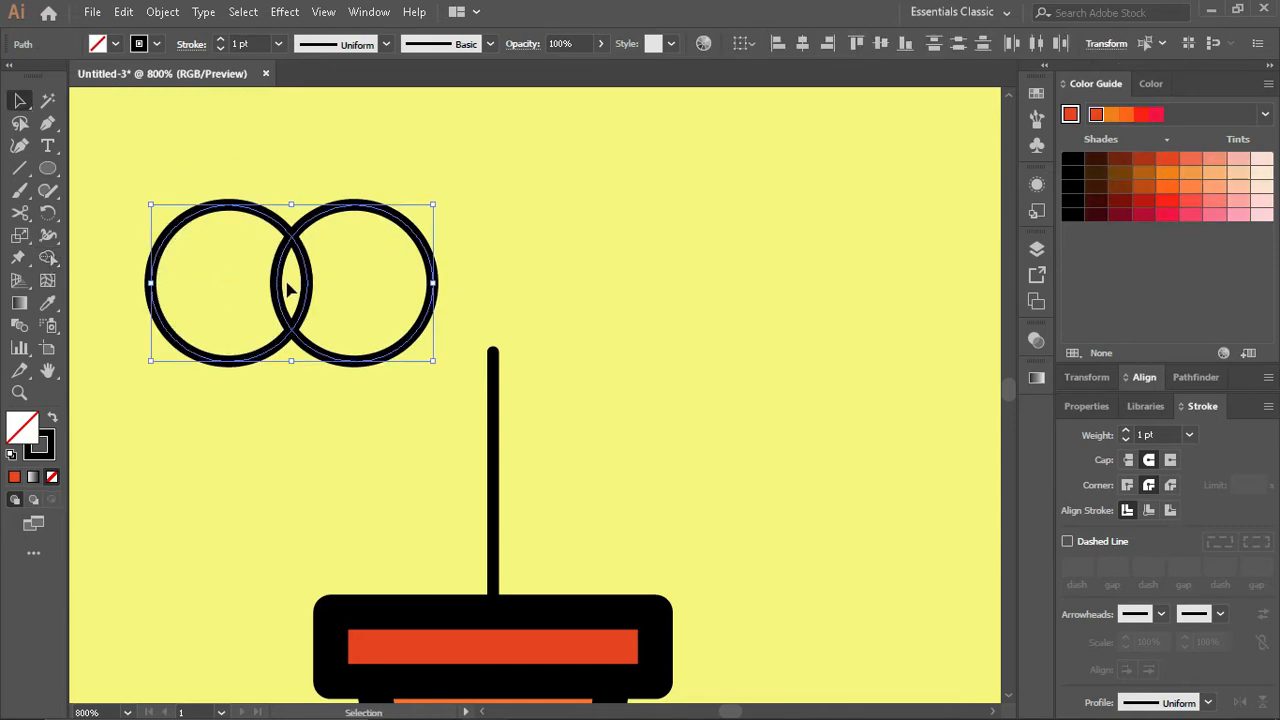
{"action": "left_click", "coordinate": [214, 253]}
{"action": "left_click", "coordinate": [207, 213]}
{"action": "key", "text": "Delete"}
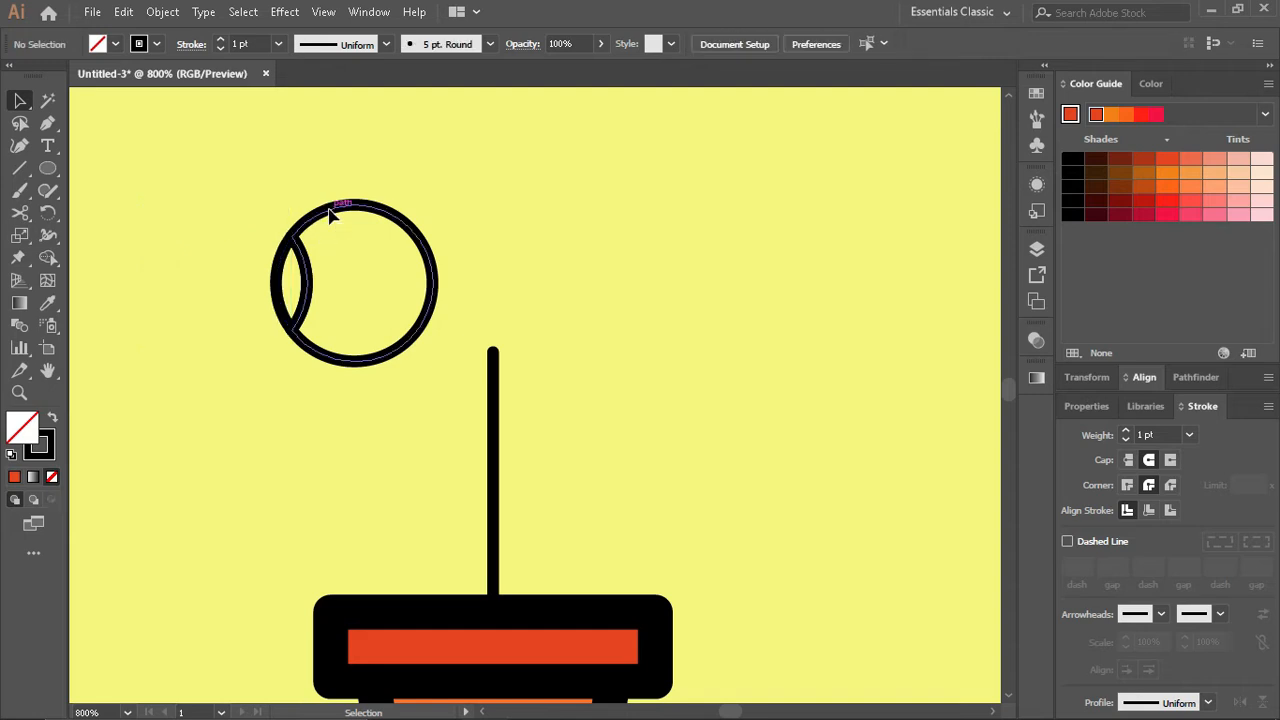
{"action": "left_click_drag", "start_coordinate": [356, 233], "coordinate": [355, 231]}
{"action": "key", "text": "Delete"}
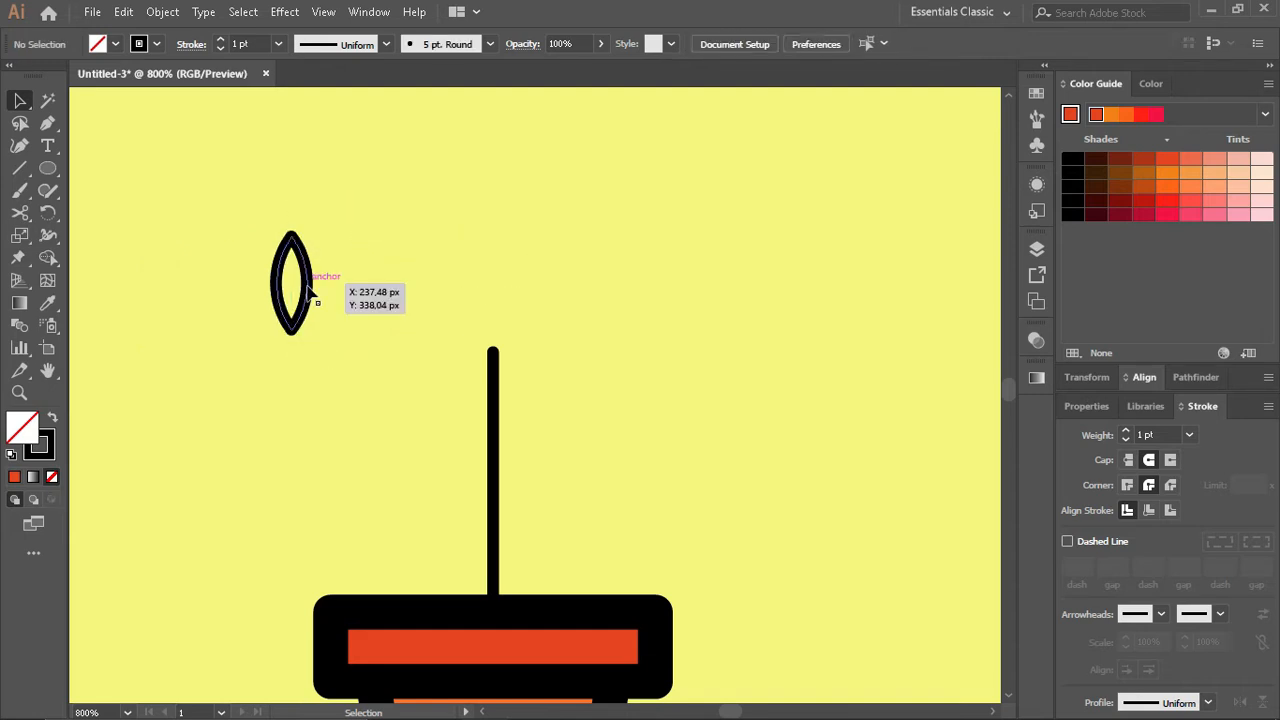
- Rotate the leaf 45° clockwise, attach it to the stem's right side and place a copy directly above it
{"action": "left_click_drag", "start_coordinate": [307, 283], "coordinate": [623, 363]}
{"action": "left_click_drag", "start_coordinate": [614, 309], "coordinate": [649, 336]}
{"action": "left_click_drag", "start_coordinate": [608, 388], "coordinate": [528, 470]}
{"action": "left_click_drag", "start_coordinate": [528, 470], "coordinate": [528, 403]}
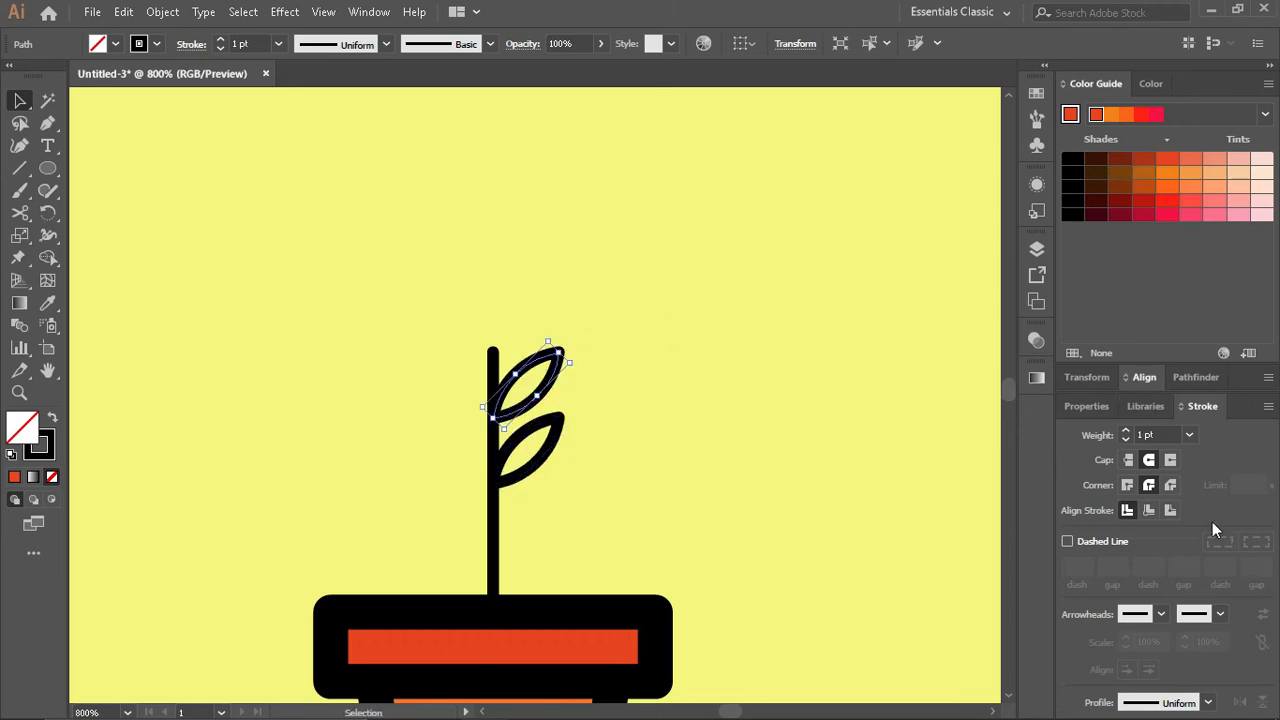
- Shrink the upper leaf proportionally so it is smaller than the lower one
{"action": "left_click", "coordinate": [1103, 381]}
{"action": "scroll", "coordinate": [1203, 444], "scroll_direction": "down", "scroll_amount": 2}
{"action": "scroll", "coordinate": [1202, 444], "scroll_direction": "up", "scroll_amount": 1}
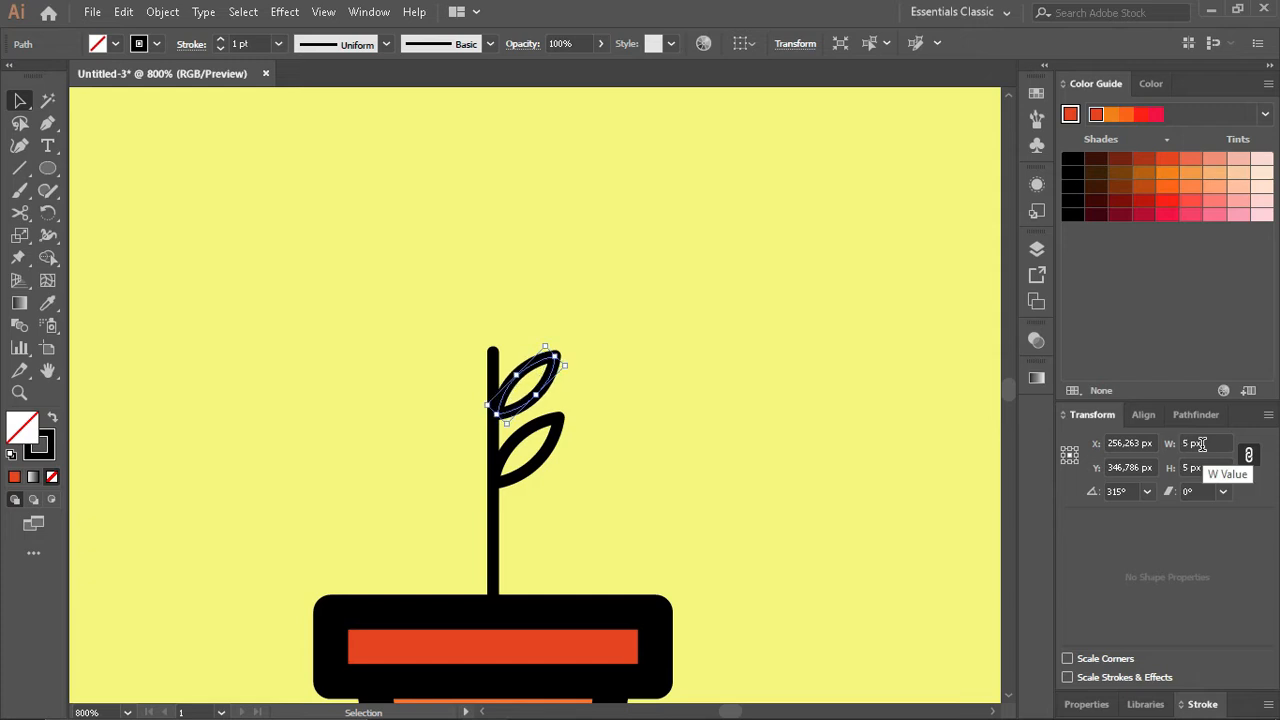
{"action": "scroll", "coordinate": [1202, 444], "scroll_direction": "down", "scroll_amount": 1}
- Select both leaves and create a mirrored copy of them with Reflect
{"action": "left_click", "coordinate": [560, 440], "text": "shift"}
{"action": "left_click", "coordinate": [162, 11]}
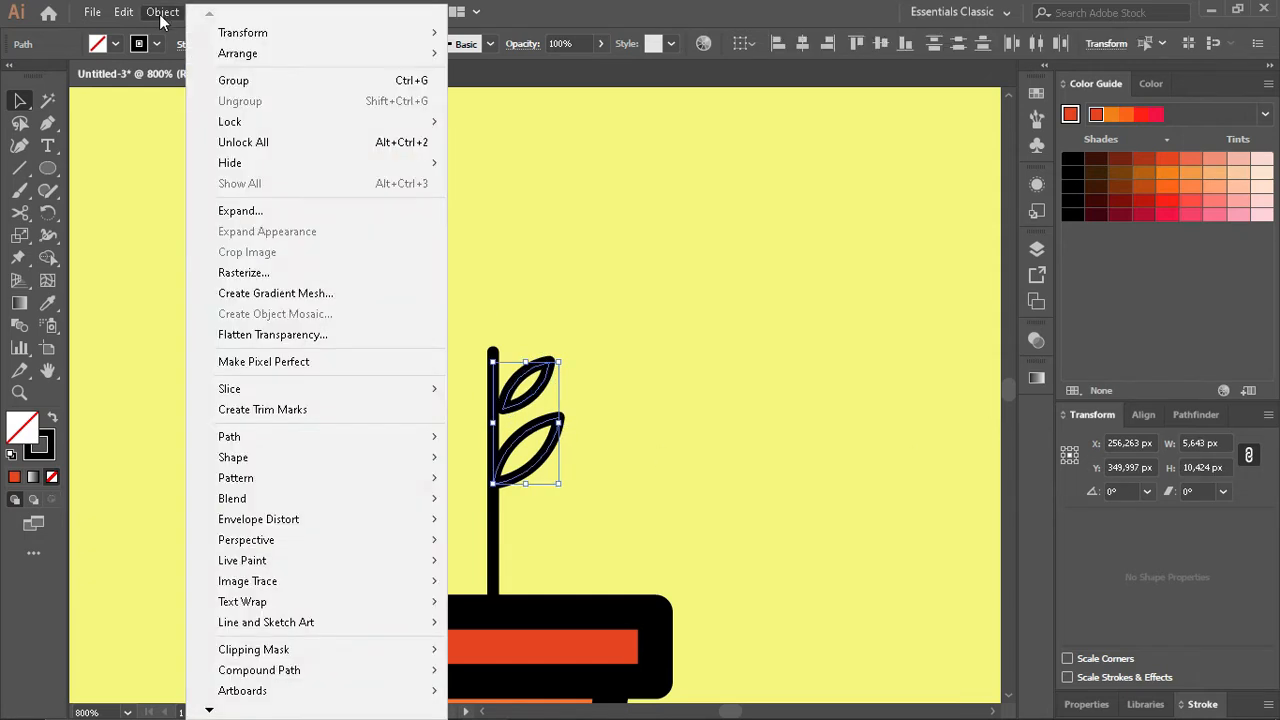
{"action": "mouse_move", "coordinate": [235, 34]}
{"action": "left_click", "coordinate": [490, 100]}
{"action": "left_click", "coordinate": [544, 469]}
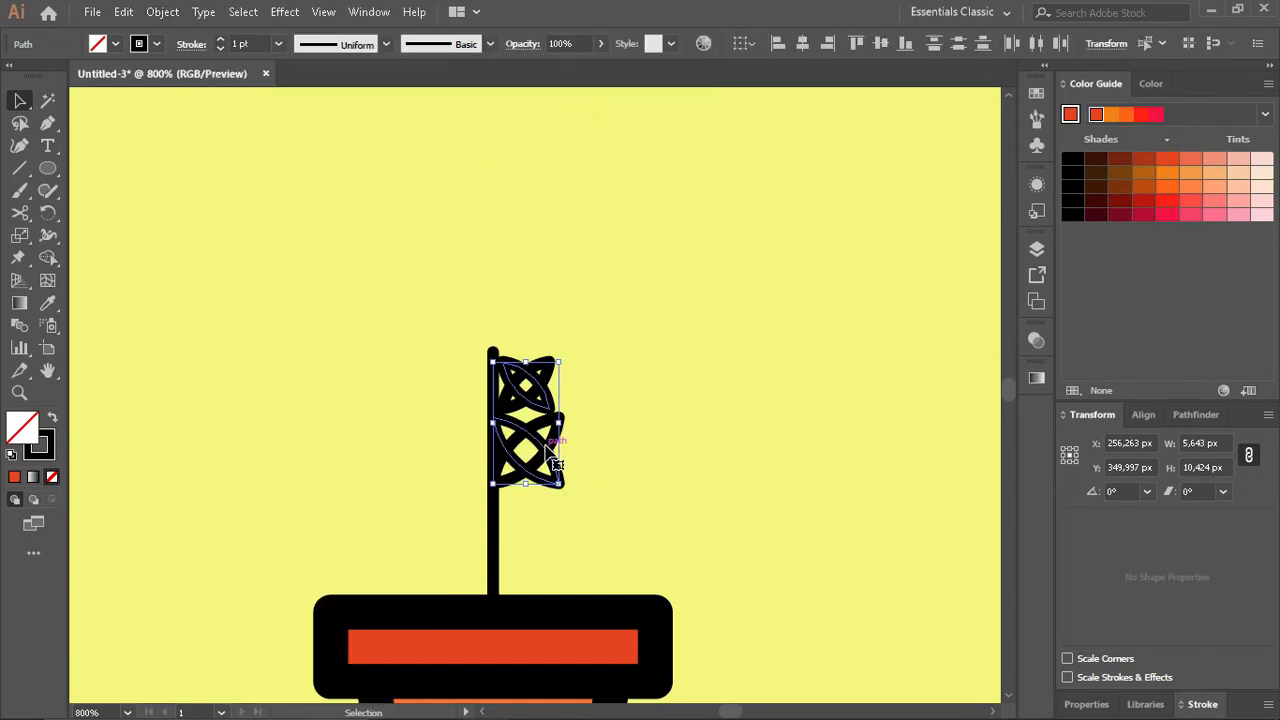
- Move the mirrored leaves to the stem's left side and nudge them 2 px down
{"action": "left_click_drag", "start_coordinate": [552, 458], "coordinate": [452, 478]}
{"action": "left_click", "coordinate": [422, 326]}
{"action": "key", "text": "Down"}
{"action": "key", "text": "Down"}
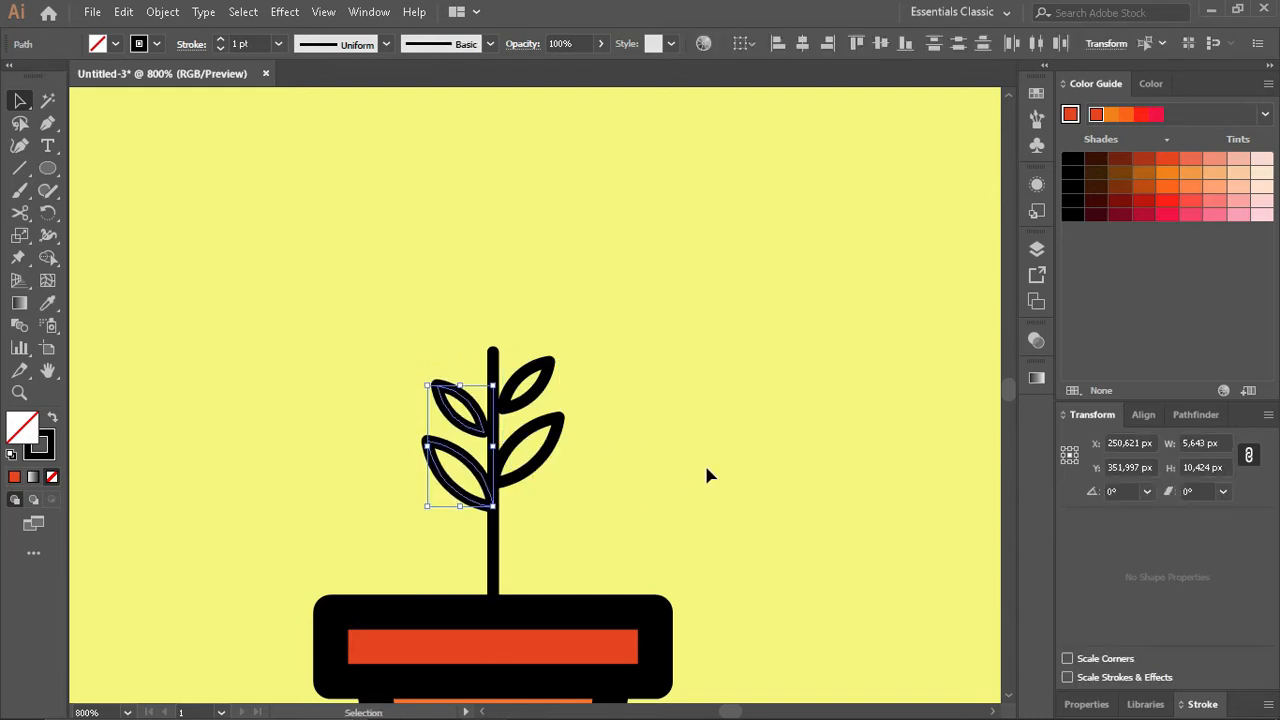
{"action": "left_click", "coordinate": [474, 291]}
{"action": "scroll", "coordinate": [474, 291], "scroll_direction": "up", "scroll_amount": 2}
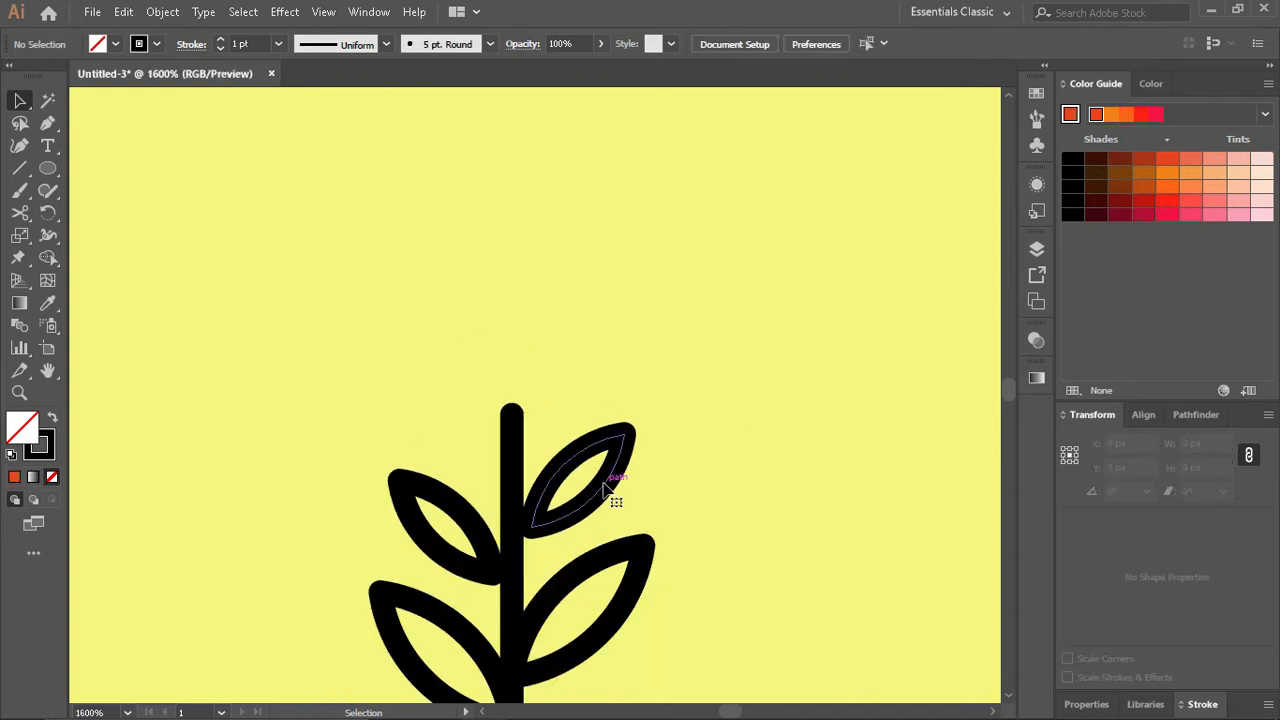
- Copy the upper right leaf, rotate the copy upright and place it at the stem's tip
{"action": "left_click", "coordinate": [604, 488]}
{"action": "left_click_drag", "start_coordinate": [643, 446], "coordinate": [527, 383]}
{"action": "left_click", "coordinate": [633, 369]}
{"action": "scroll", "coordinate": [607, 427], "scroll_direction": "down", "scroll_amount": 1}
{"action": "scroll", "coordinate": [610, 432], "scroll_direction": "down", "scroll_amount": 2}
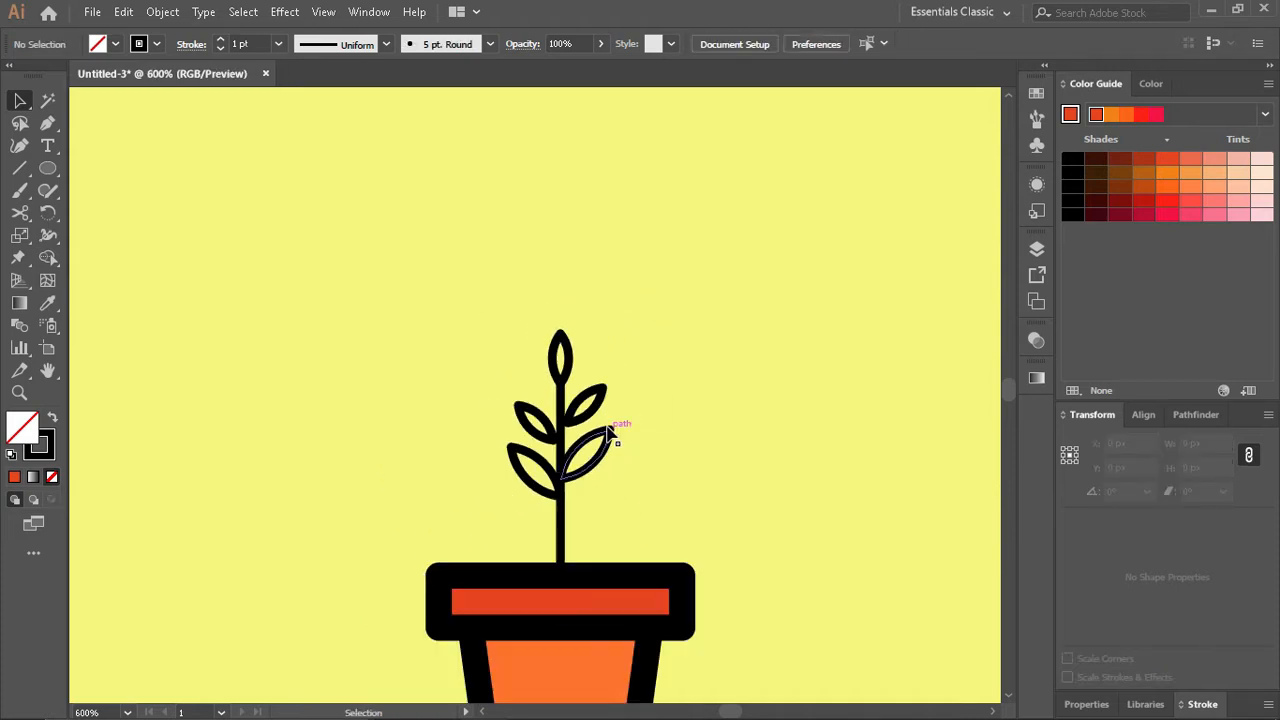
- Fine-tune the upright top leaf's position so its base sits centred on the stem's tip
{"action": "scroll", "coordinate": [617, 429], "scroll_direction": "up", "scroll_amount": 3}
{"action": "left_click", "coordinate": [583, 313]}
{"action": "left_click_drag", "start_coordinate": [583, 313], "coordinate": [580, 350]}
{"action": "left_click_drag", "start_coordinate": [586, 332], "coordinate": [586, 333]}
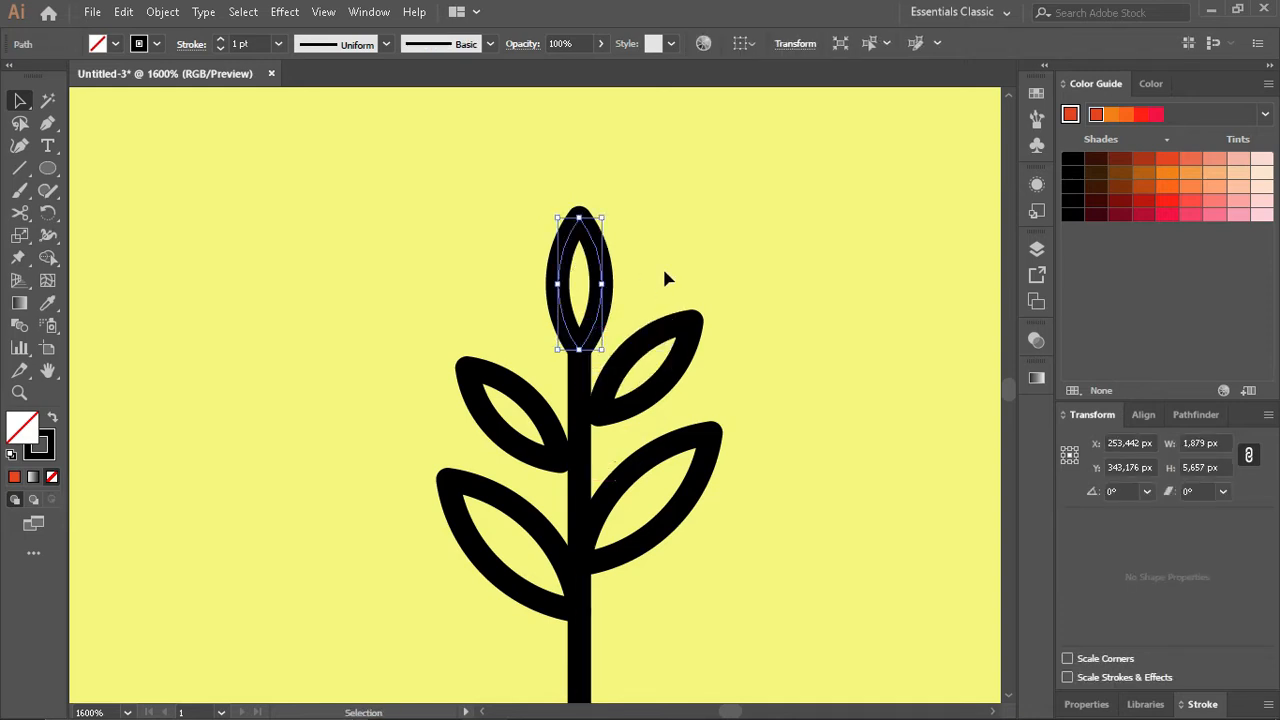
{"action": "left_click", "coordinate": [664, 268]}
{"action": "scroll", "coordinate": [677, 405], "scroll_direction": "down", "scroll_amount": 2}
{"action": "scroll", "coordinate": [677, 495], "scroll_direction": "up", "scroll_amount": 2}
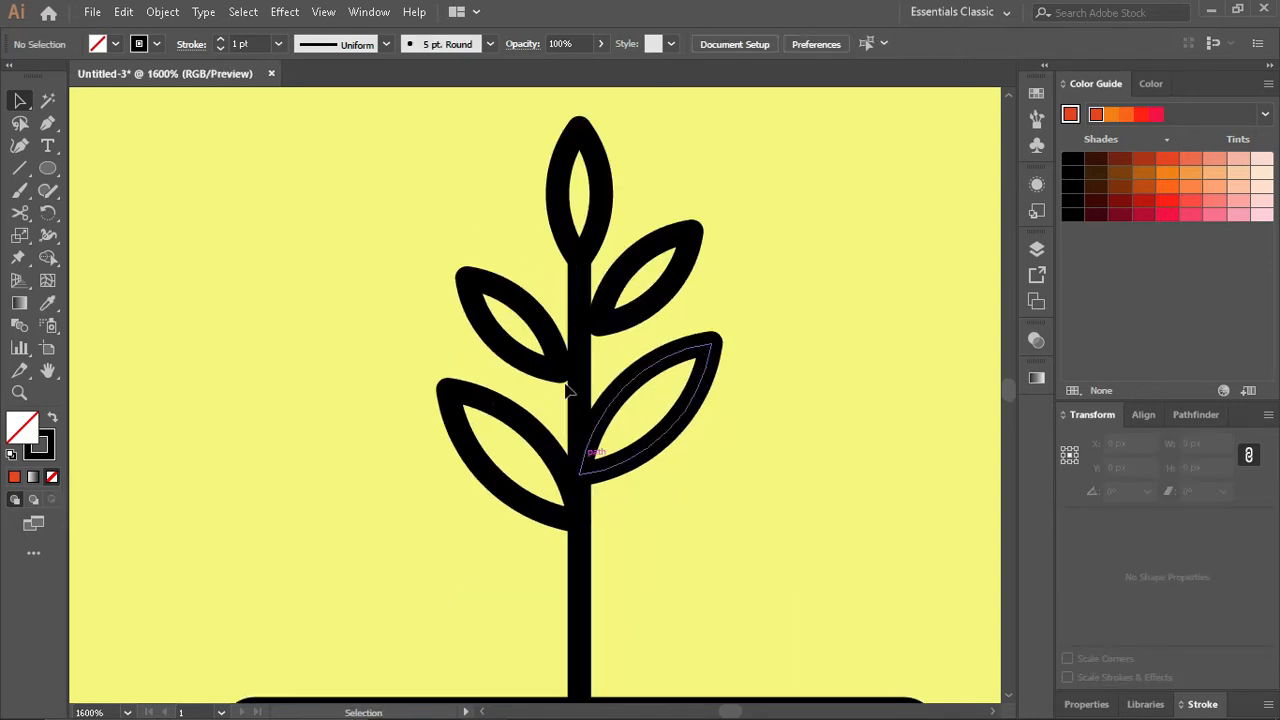
- Move the stem down into the pot and lower all five leaves to match it
{"action": "left_click_drag", "start_coordinate": [583, 313], "coordinate": [584, 393]}
{"action": "left_click_drag", "start_coordinate": [700, 509], "coordinate": [423, 286]}
{"action": "left_click", "coordinate": [588, 562], "text": "shift"}
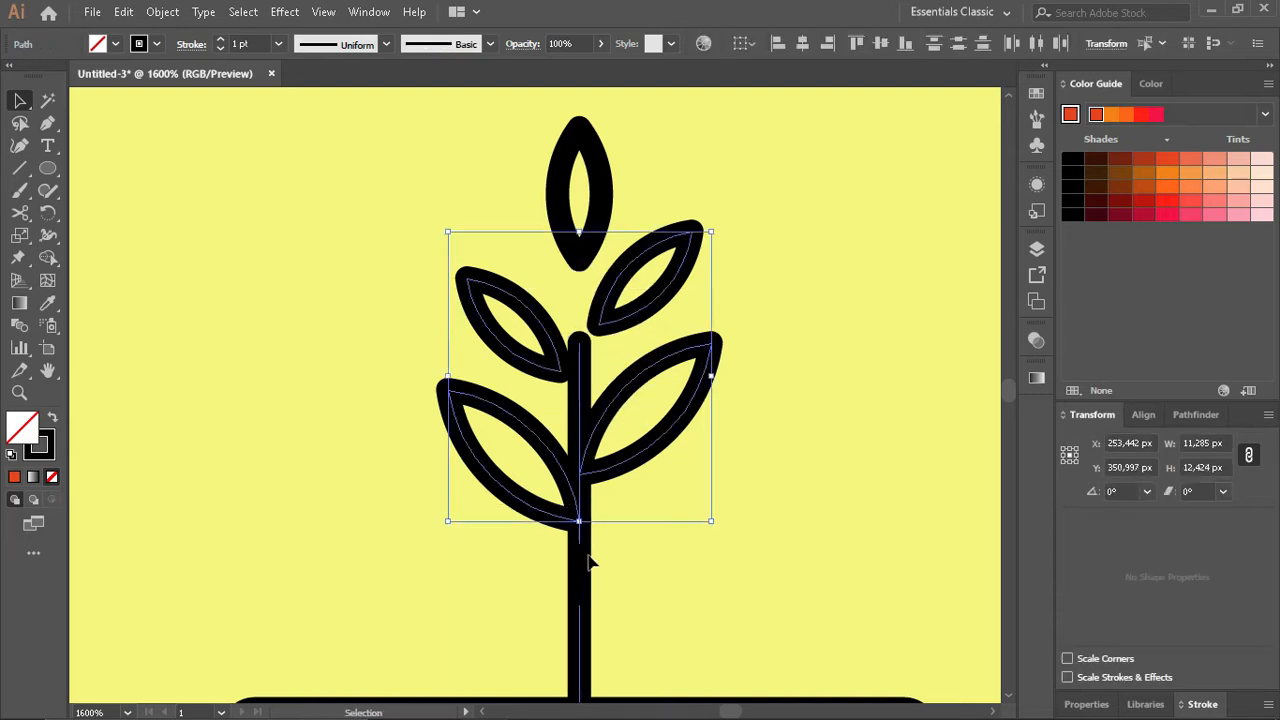
{"action": "left_click", "coordinate": [603, 212], "text": "shift"}
{"action": "left_click_drag", "start_coordinate": [603, 212], "coordinate": [601, 297]}
{"action": "left_click", "coordinate": [765, 466]}
- Select all five leaves and apply the light green swatch beside the artboard to them with the Eyedropper
{"action": "left_click_drag", "start_coordinate": [450, 215], "coordinate": [674, 350]}
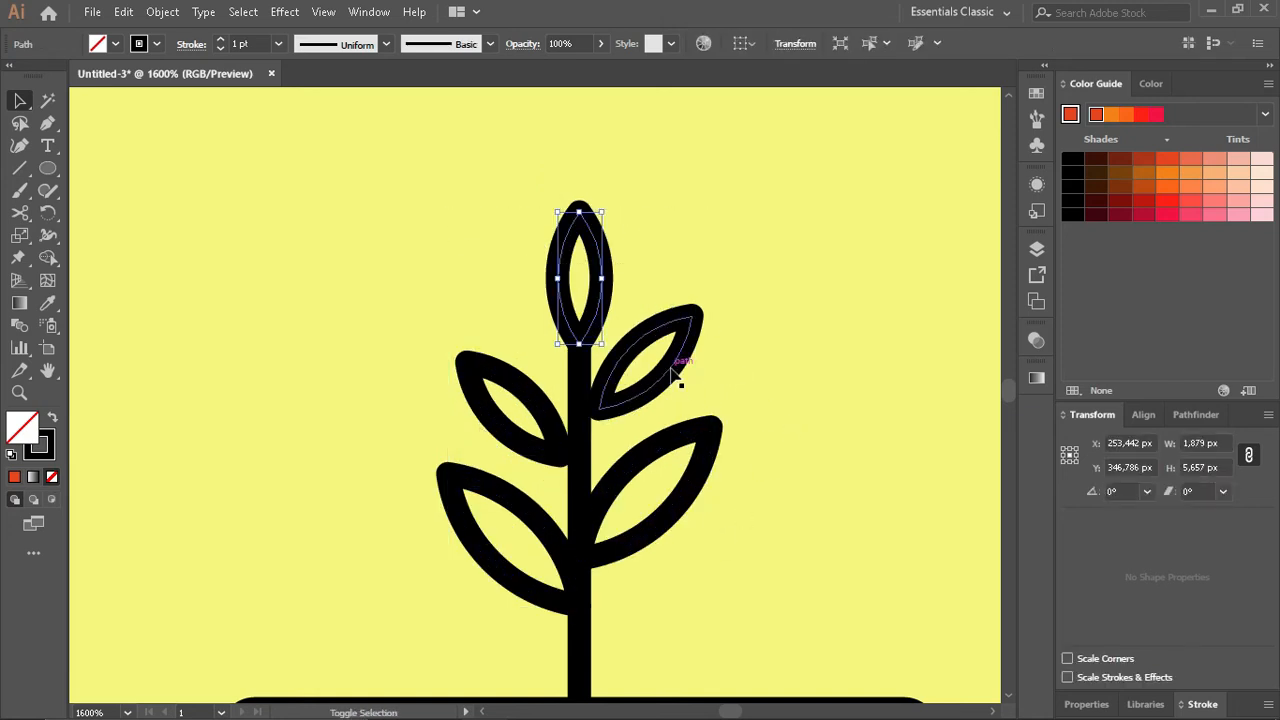
{"action": "left_click", "coordinate": [689, 498], "text": "shift"}
{"action": "left_click", "coordinate": [529, 442], "text": "shift"}
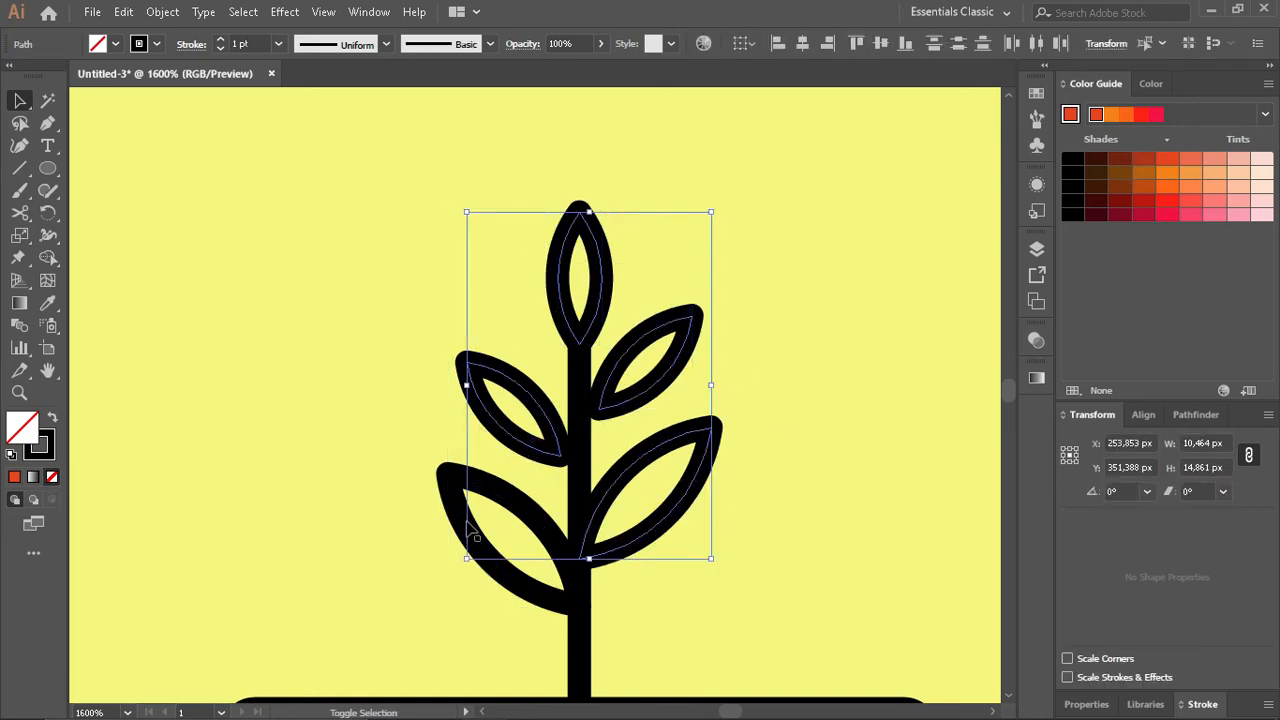
{"action": "left_click", "coordinate": [467, 521], "text": "shift"}
{"action": "scroll", "coordinate": [541, 538], "scroll_direction": "down", "scroll_amount": 2}
{"action": "left_click", "coordinate": [1264, 114]}
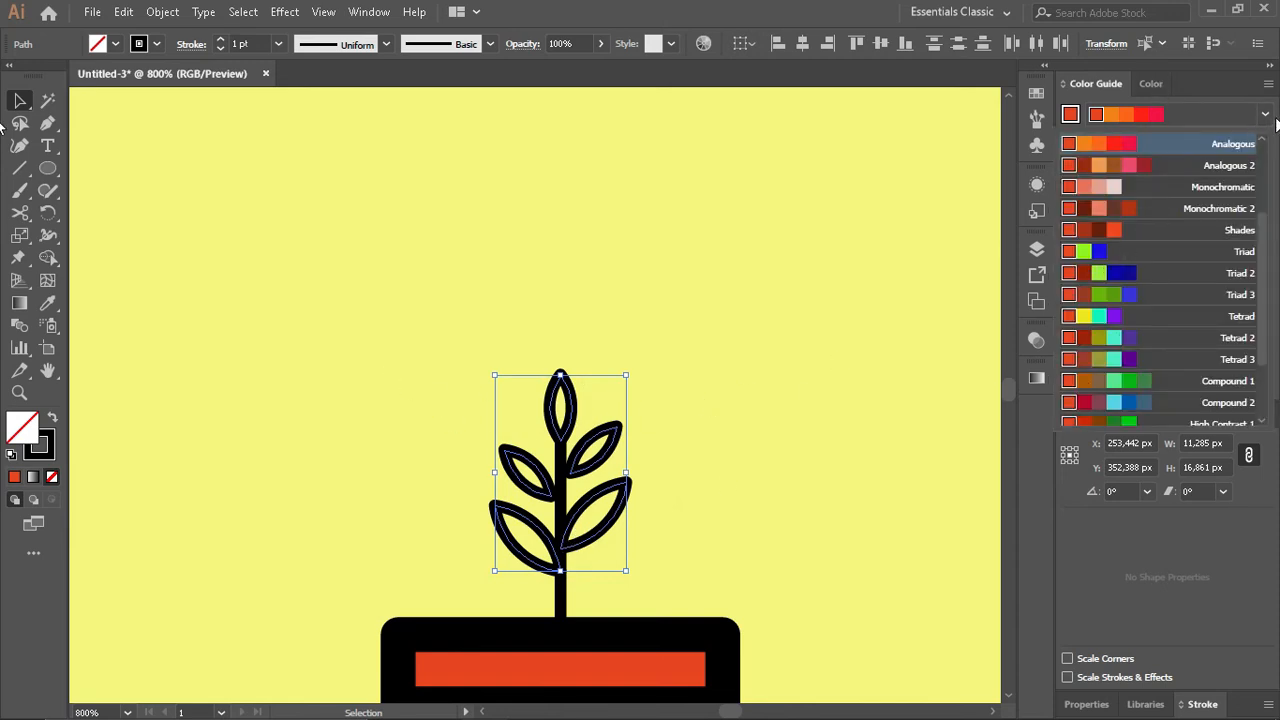
{"action": "left_click", "coordinate": [1265, 117]}
{"action": "scroll", "coordinate": [433, 396], "scroll_direction": "down", "scroll_amount": 9}
{"action": "key", "text": "i"}
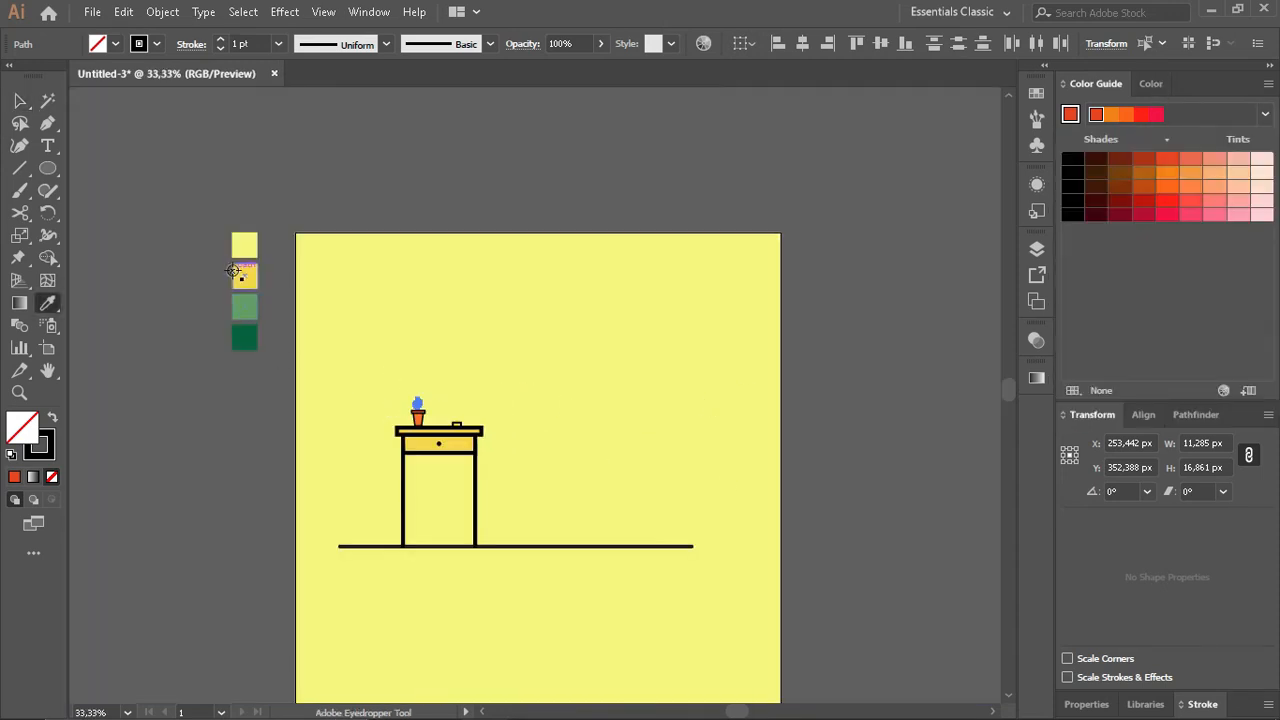
{"action": "left_click", "coordinate": [244, 307]}
{"action": "scroll", "coordinate": [422, 407], "scroll_direction": "up", "scroll_amount": 5}
{"action": "key", "text": "v"}
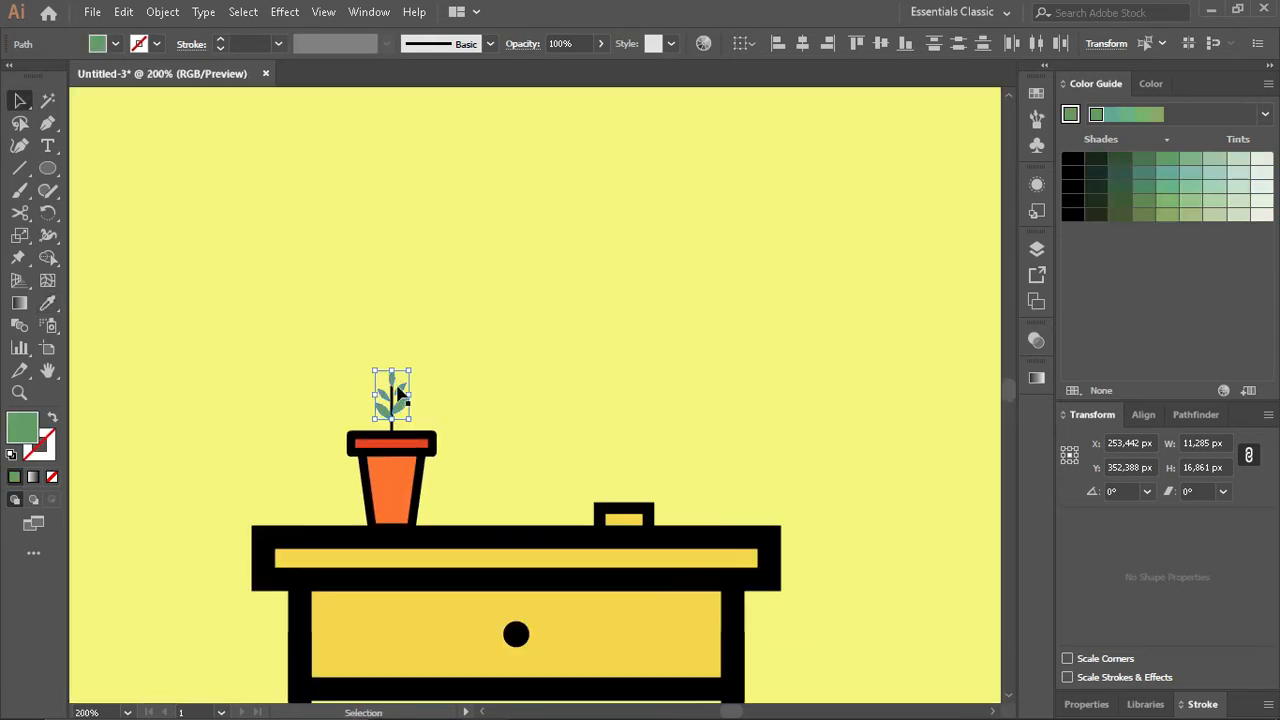
- Recolour the five leaves with the dark green swatch beside the artboard
{"action": "scroll", "coordinate": [396, 388], "scroll_direction": "down", "scroll_amount": 3}
{"action": "key", "text": "i"}
{"action": "left_click", "coordinate": [103, 243]}
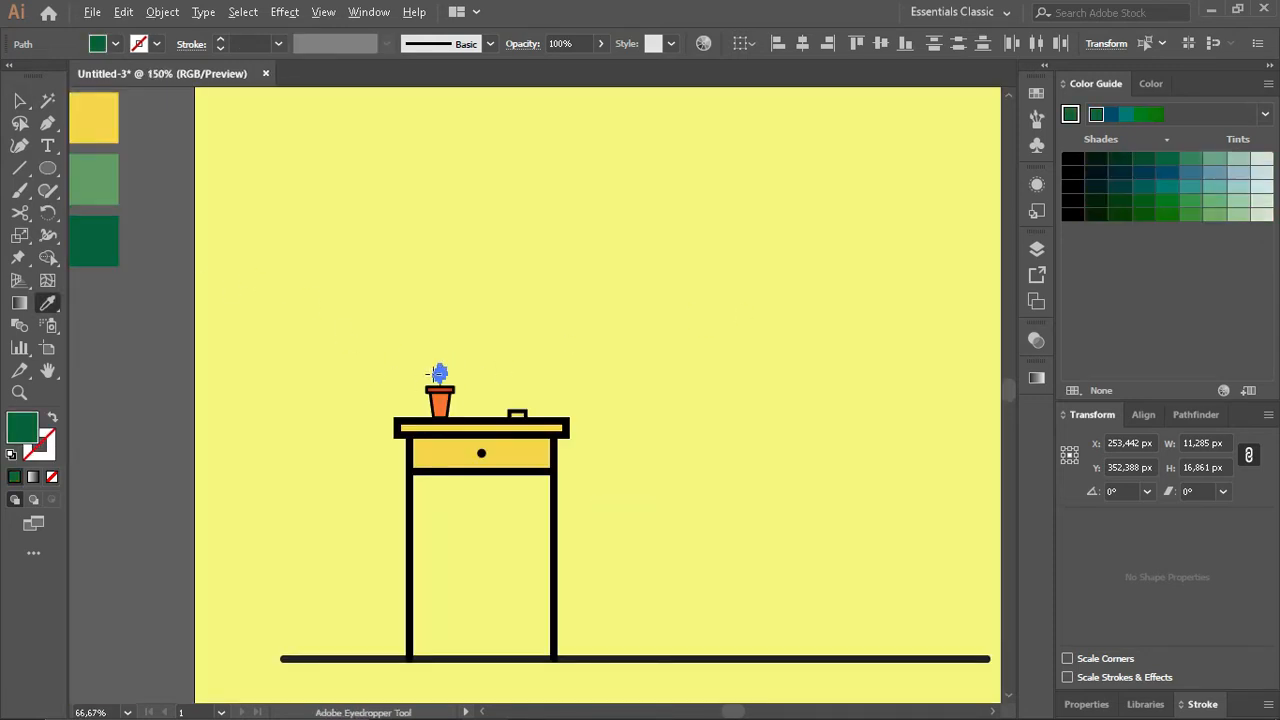
{"action": "scroll", "coordinate": [436, 376], "scroll_direction": "up", "scroll_amount": 6}
{"action": "key", "text": "v"}
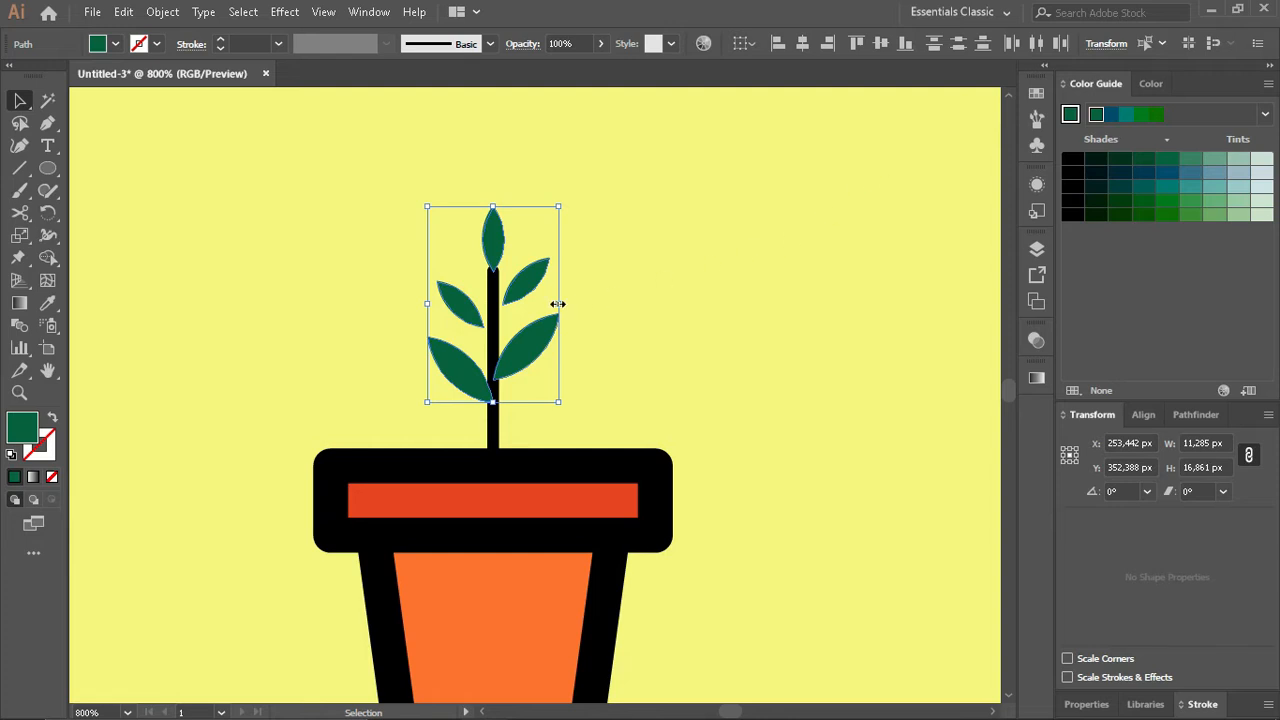
- Sample the background's yellow onto the leaves and fill them with a light green from its Color Guide variations
{"action": "left_click", "coordinate": [1150, 84]}
{"action": "left_click", "coordinate": [1096, 84]}
{"action": "key", "text": "i"}
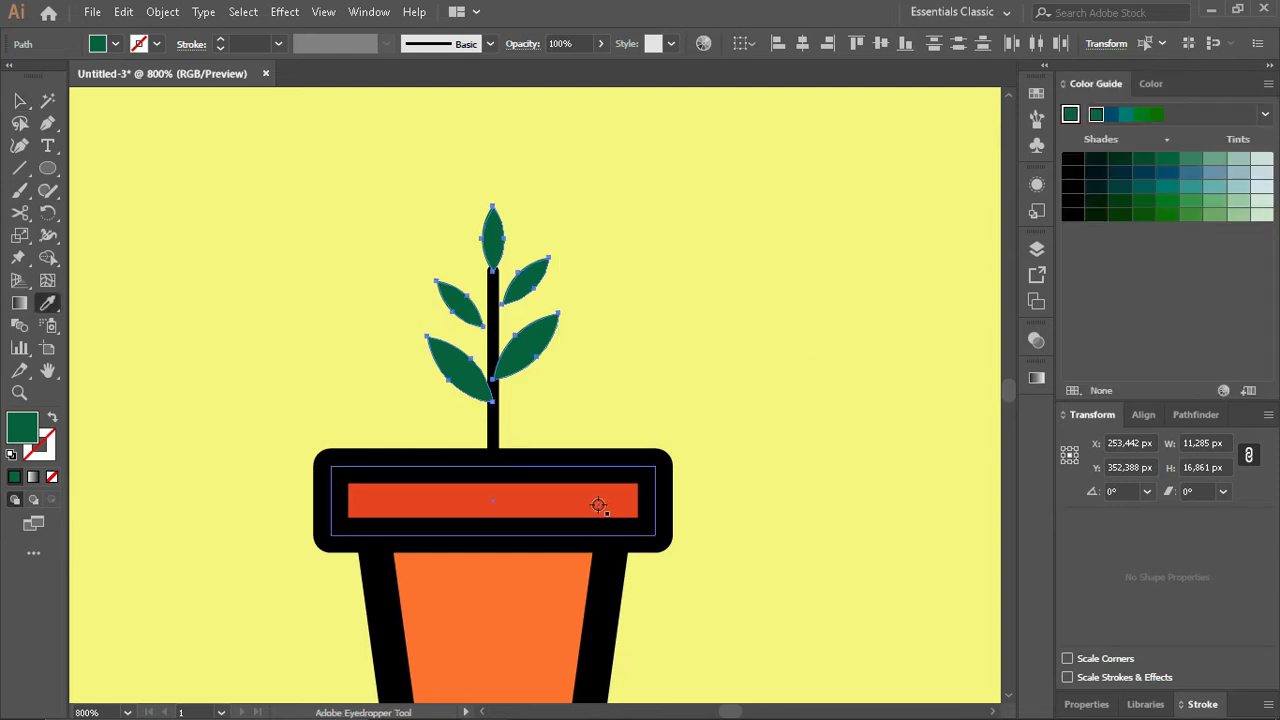
{"action": "left_click", "coordinate": [745, 400]}
{"action": "left_click", "coordinate": [1112, 115]}
{"action": "left_click", "coordinate": [1127, 115]}
{"action": "left_click", "coordinate": [1190, 173]}
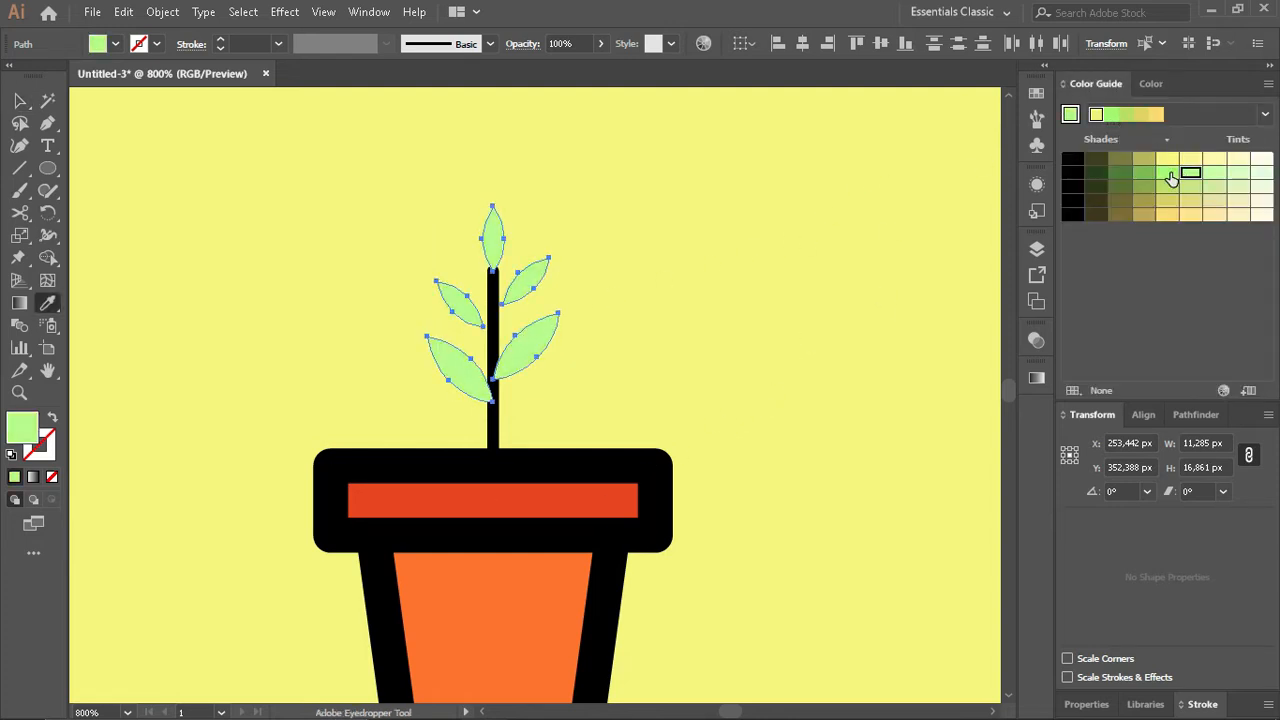
{"action": "left_click", "coordinate": [1145, 175]}
{"action": "left_click", "coordinate": [1167, 176]}
- Set the leaves' light green as the Color Guide base and fill them with a more saturated green from its harmony
{"action": "left_click", "coordinate": [1068, 118]}
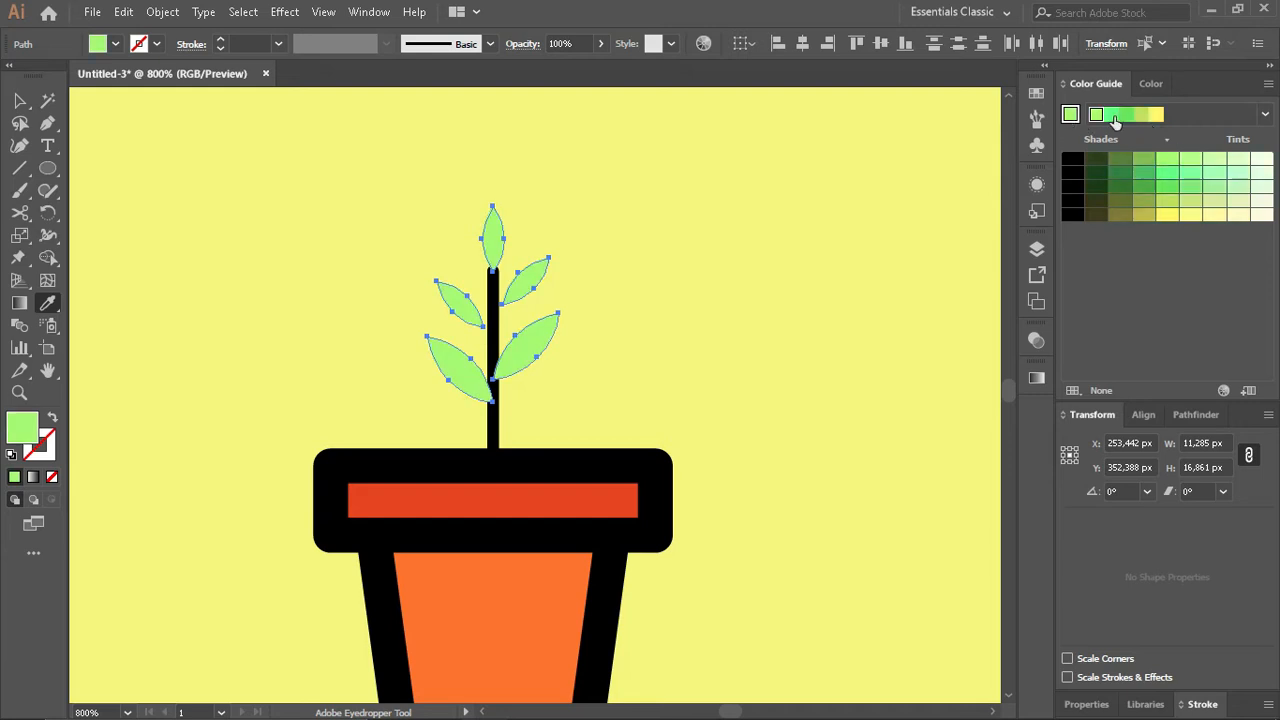
{"action": "left_click", "coordinate": [1114, 118]}
{"action": "left_click", "coordinate": [1125, 119]}
- Give the five green leaves a black 0.75 pt outline, undoing the accidental sampling of the background colour
{"action": "left_click", "coordinate": [1150, 84]}
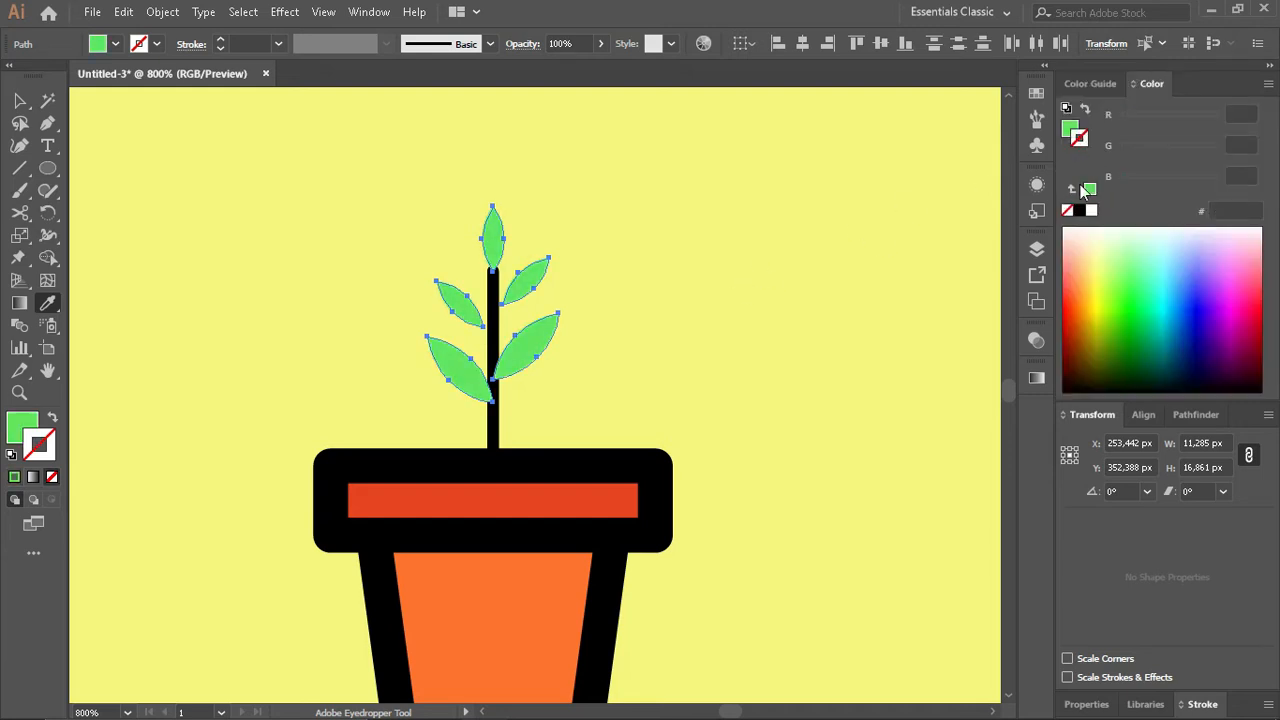
{"action": "left_click", "coordinate": [222, 41]}
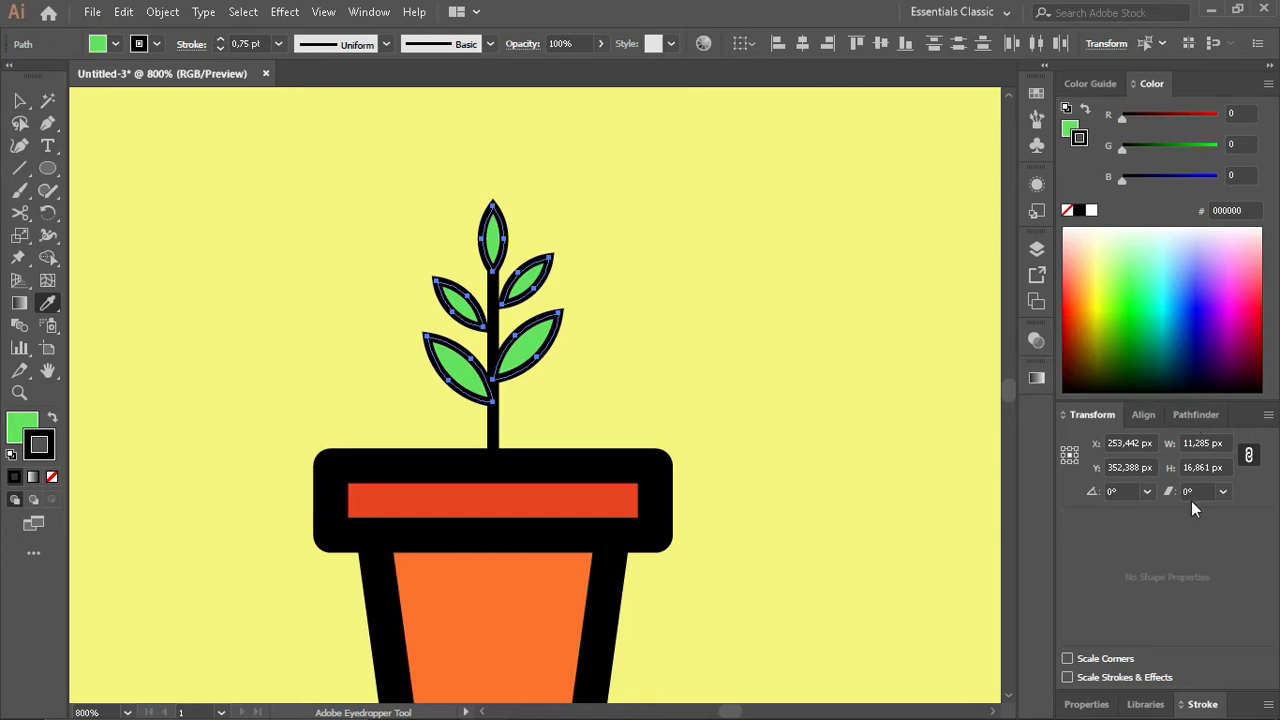
{"action": "left_click", "coordinate": [1202, 704]}
{"action": "left_click", "coordinate": [1123, 431]}
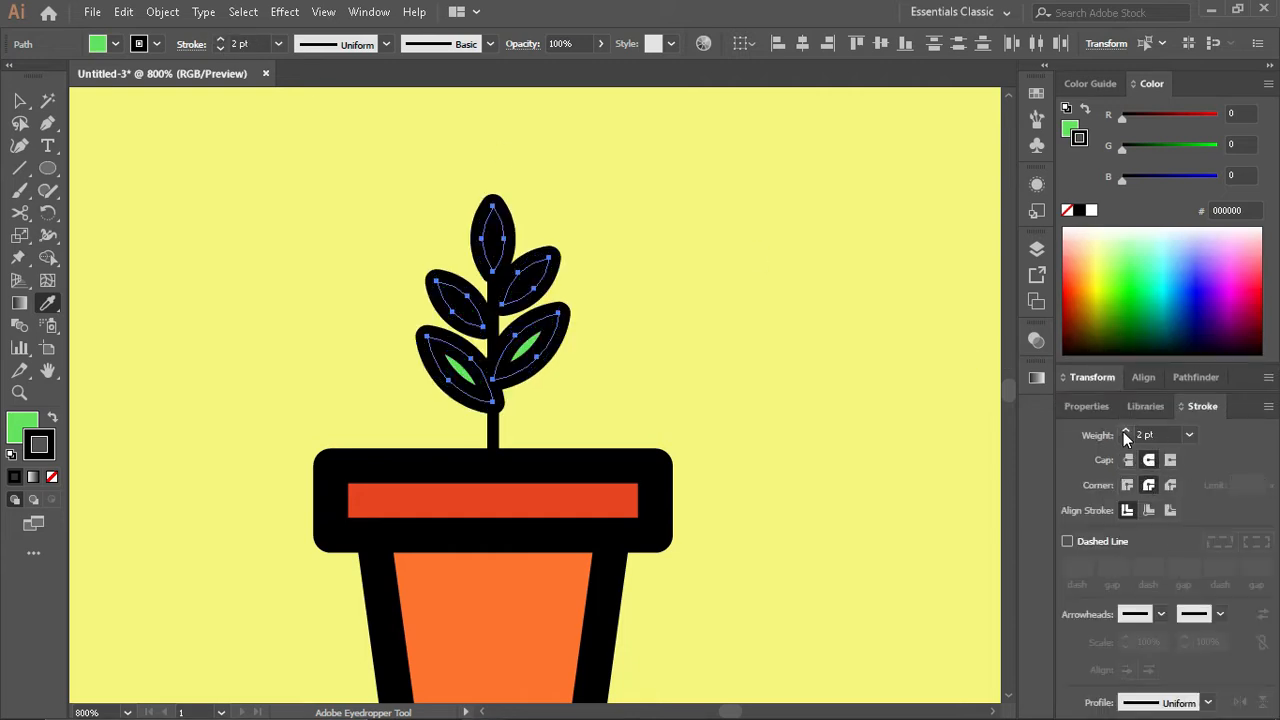
{"action": "left_click", "coordinate": [1125, 440]}
{"action": "left_click", "coordinate": [710, 347]}
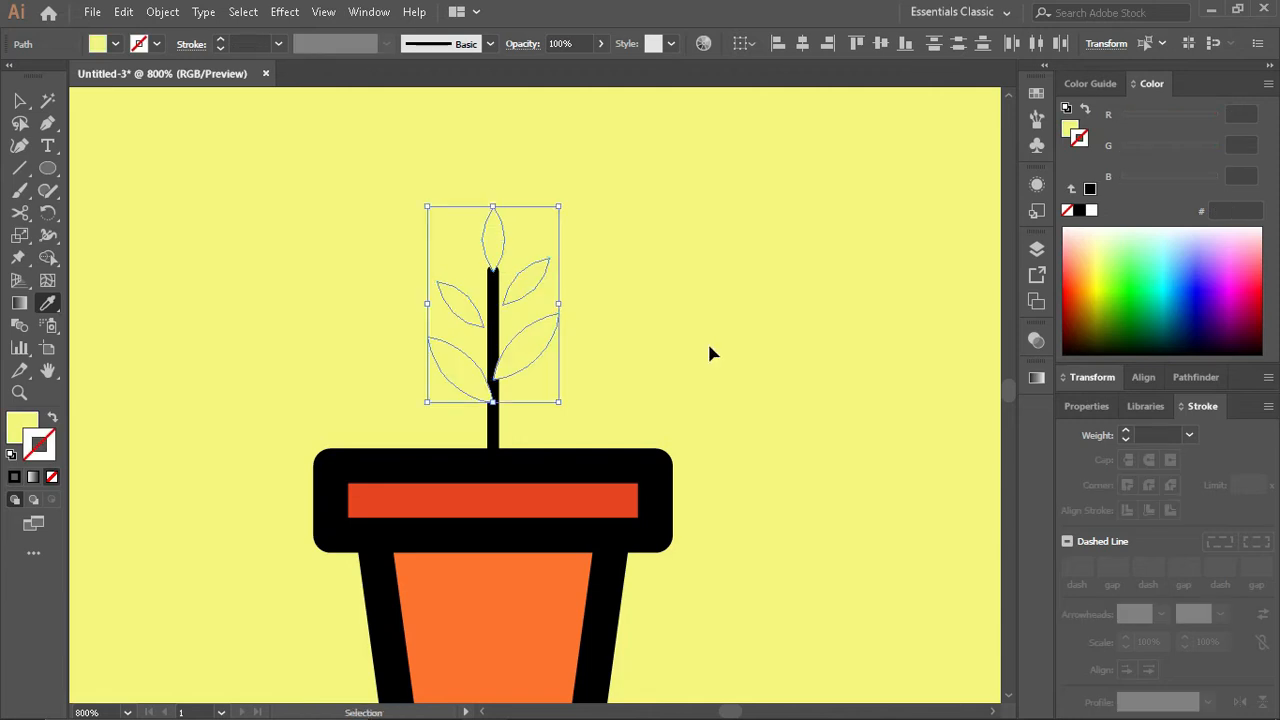
{"action": "key", "text": "ctrl+z"}
{"action": "key", "text": "v"}
{"action": "left_click", "coordinate": [709, 346]}
- Try to nudge the upper right leaf toward the stem
{"action": "scroll", "coordinate": [472, 308], "scroll_direction": "up", "scroll_amount": 3}
{"action": "left_click", "coordinate": [590, 330]}
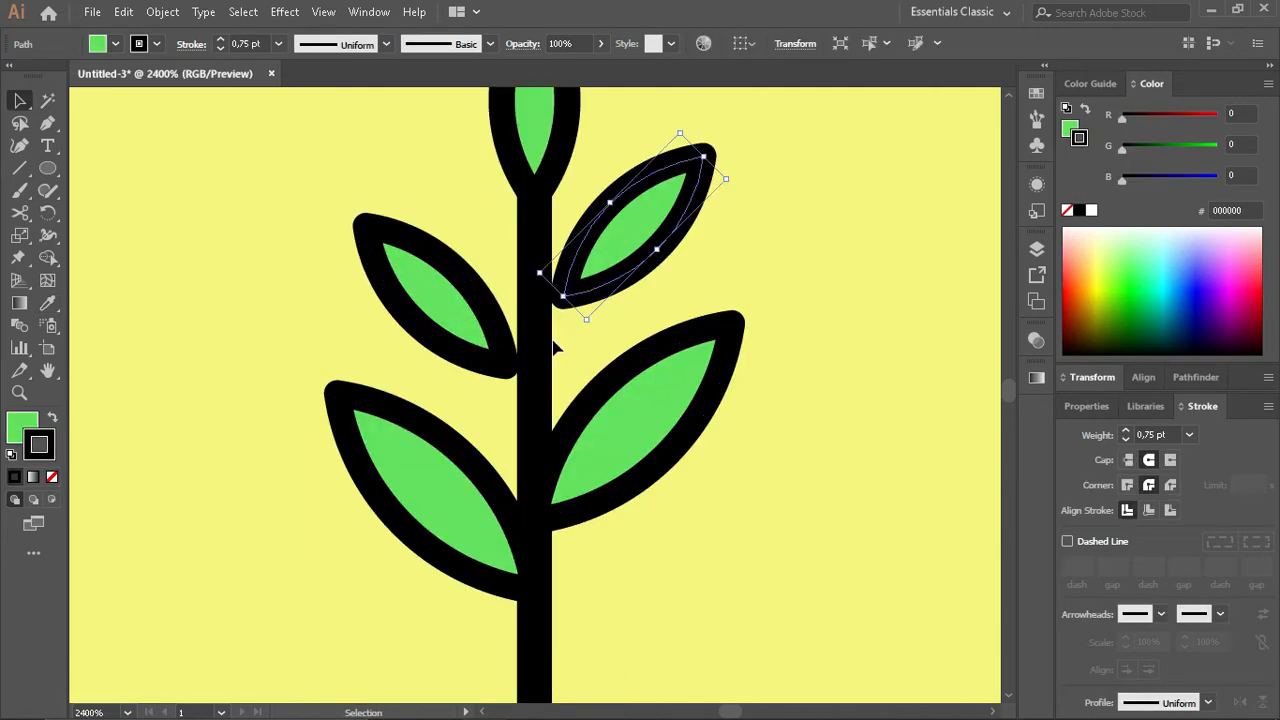
{"action": "key", "text": "Left"}
{"action": "key", "text": "ctrl+z"}
- Thin the outline of all five leaves to 0.25 pt
{"action": "scroll", "coordinate": [665, 392], "scroll_direction": "down", "scroll_amount": 1}
{"action": "key", "text": "a"}
{"action": "key", "text": "v"}
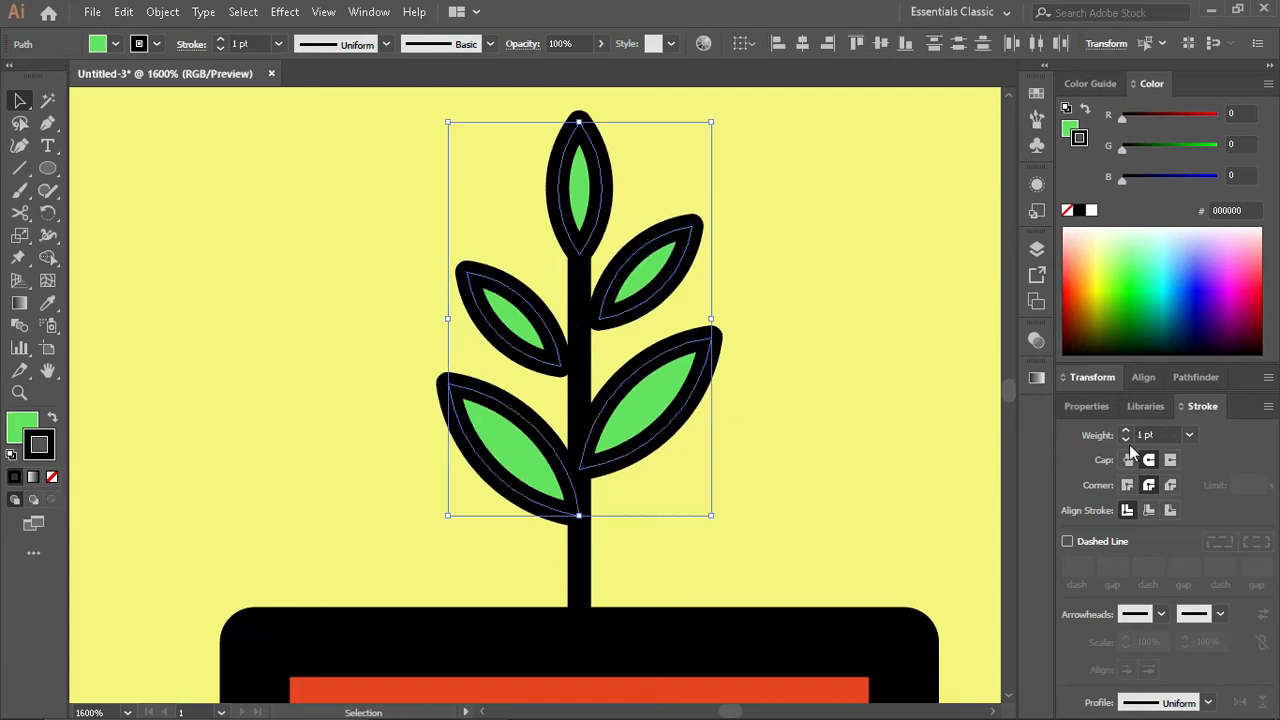
{"action": "left_click", "coordinate": [1126, 440]}
{"action": "left_click", "coordinate": [1126, 440]}
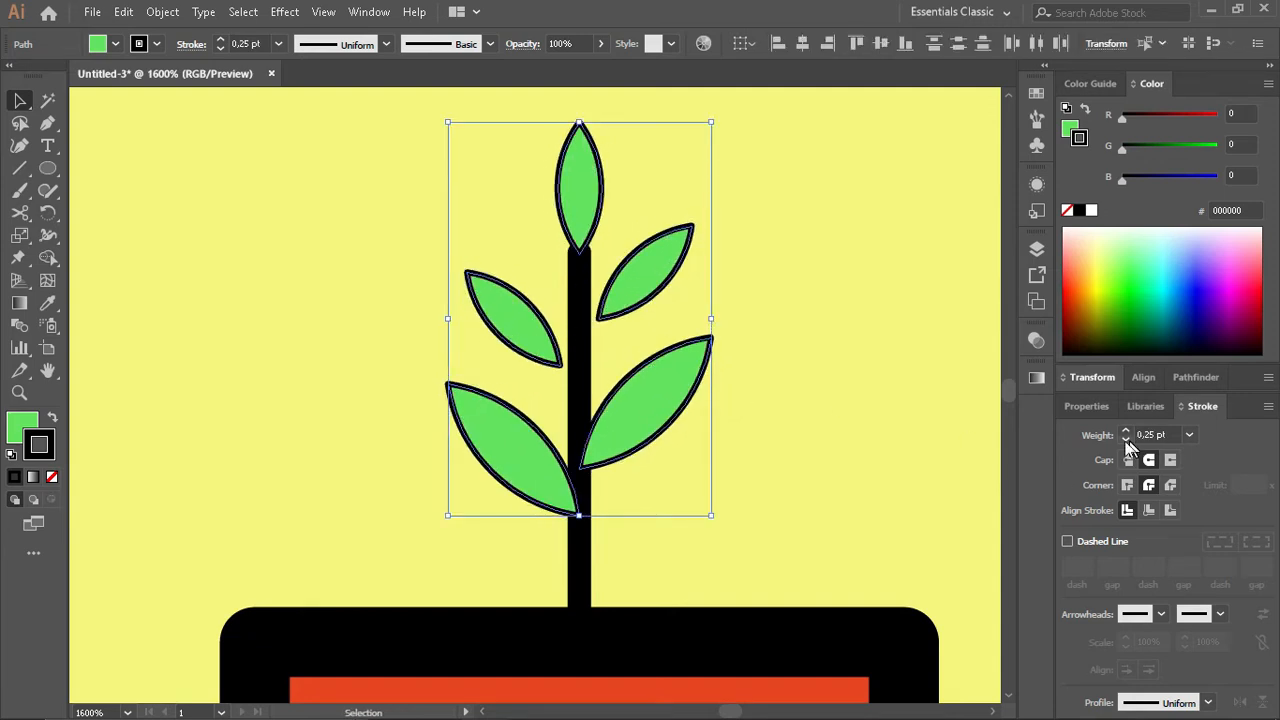
{"action": "left_click", "coordinate": [723, 386]}
- Move the two upper side leaves onto the stem and bring the stem and pot rim in front of the leaves
{"action": "left_click_drag", "start_coordinate": [533, 325], "coordinate": [556, 340]}
{"action": "left_click_drag", "start_coordinate": [636, 300], "coordinate": [617, 301]}
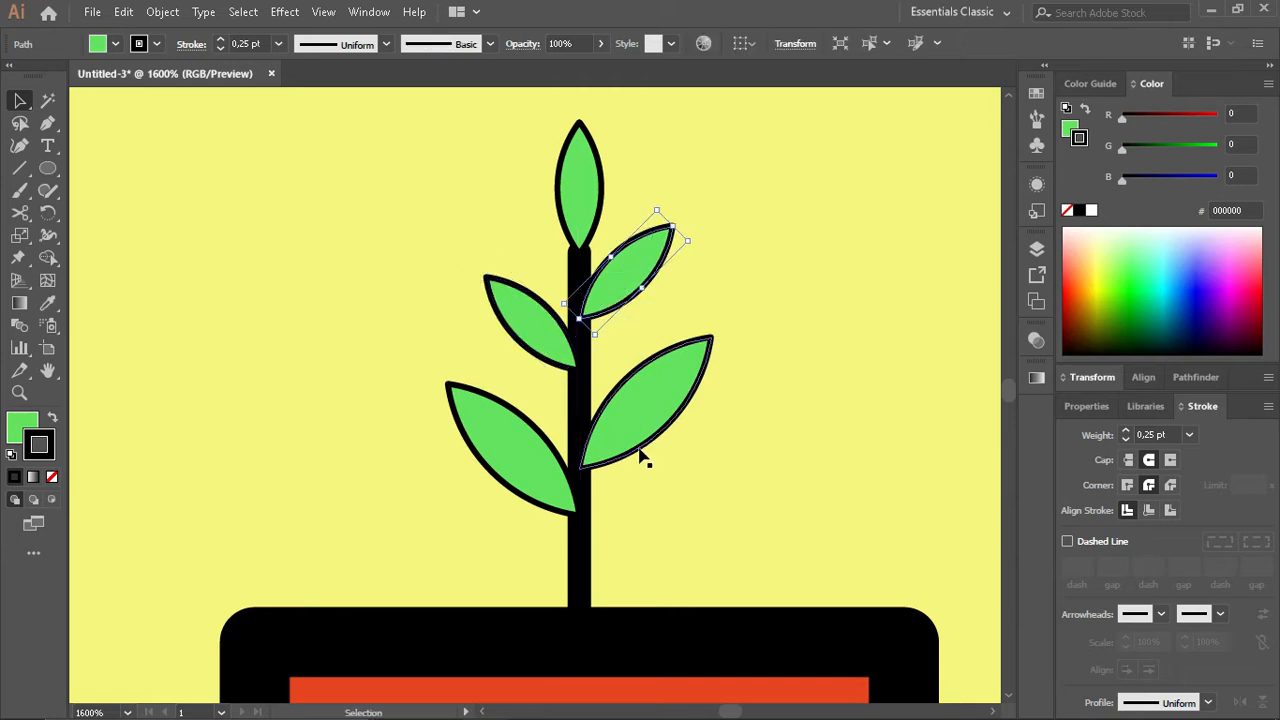
{"action": "left_click", "coordinate": [578, 560]}
{"action": "scroll", "coordinate": [632, 612], "scroll_direction": "down", "scroll_amount": 3}
{"action": "left_click", "coordinate": [722, 560], "text": "shift"}
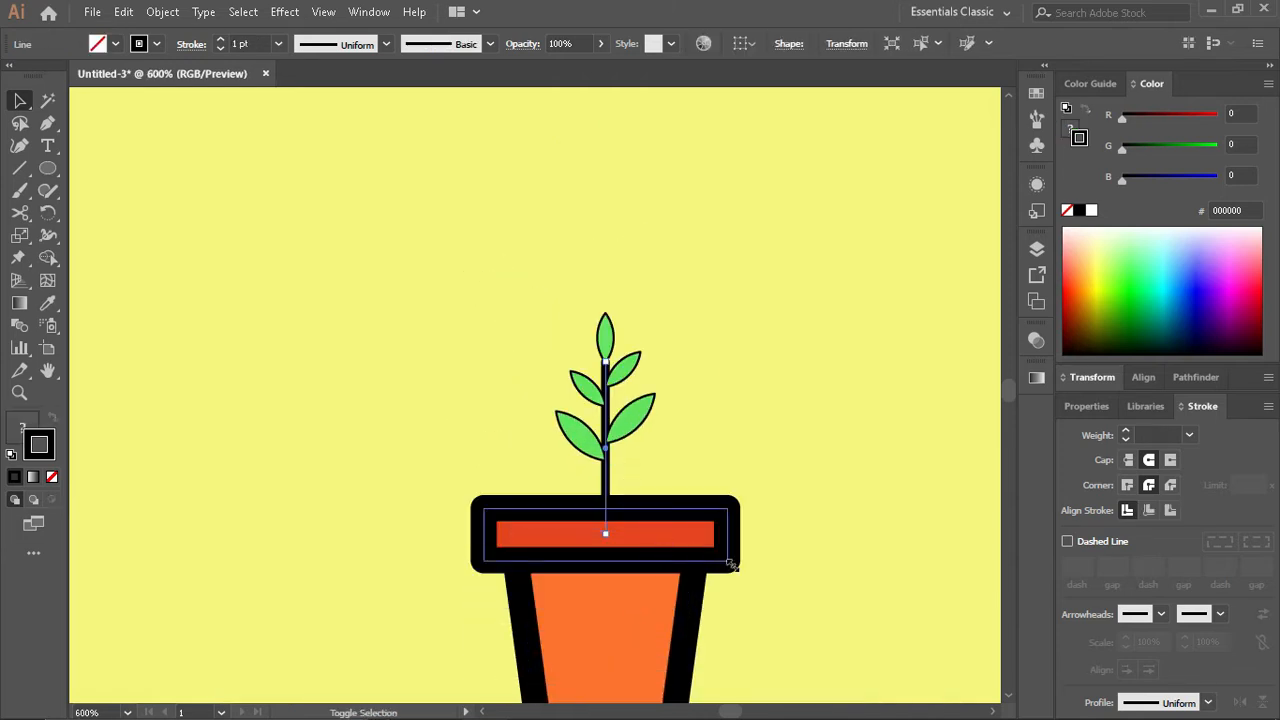
{"action": "left_click", "coordinate": [846, 505]}
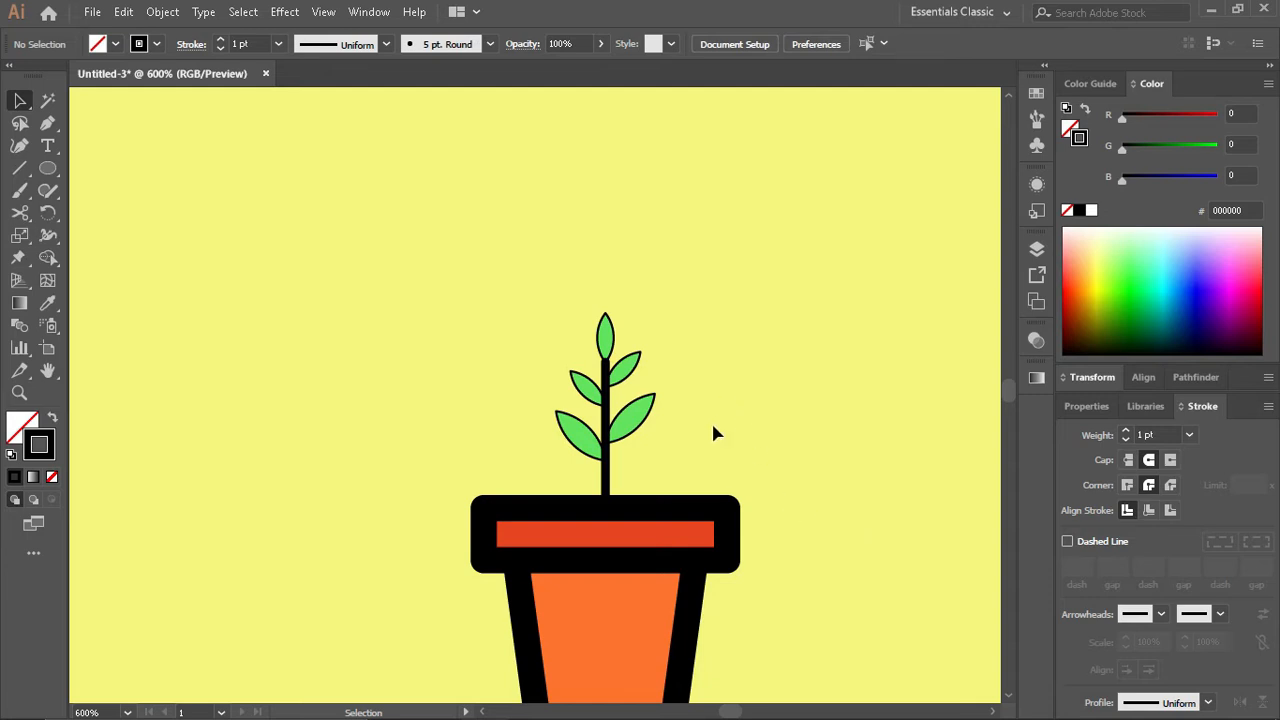
- Raise the top leaf slightly so its base just touches the stem's tip
{"action": "scroll", "coordinate": [711, 420], "scroll_direction": "down", "scroll_amount": 3}
{"action": "scroll", "coordinate": [677, 410], "scroll_direction": "up", "scroll_amount": 5}
{"action": "scroll", "coordinate": [414, 377], "scroll_direction": "up", "scroll_amount": 2}
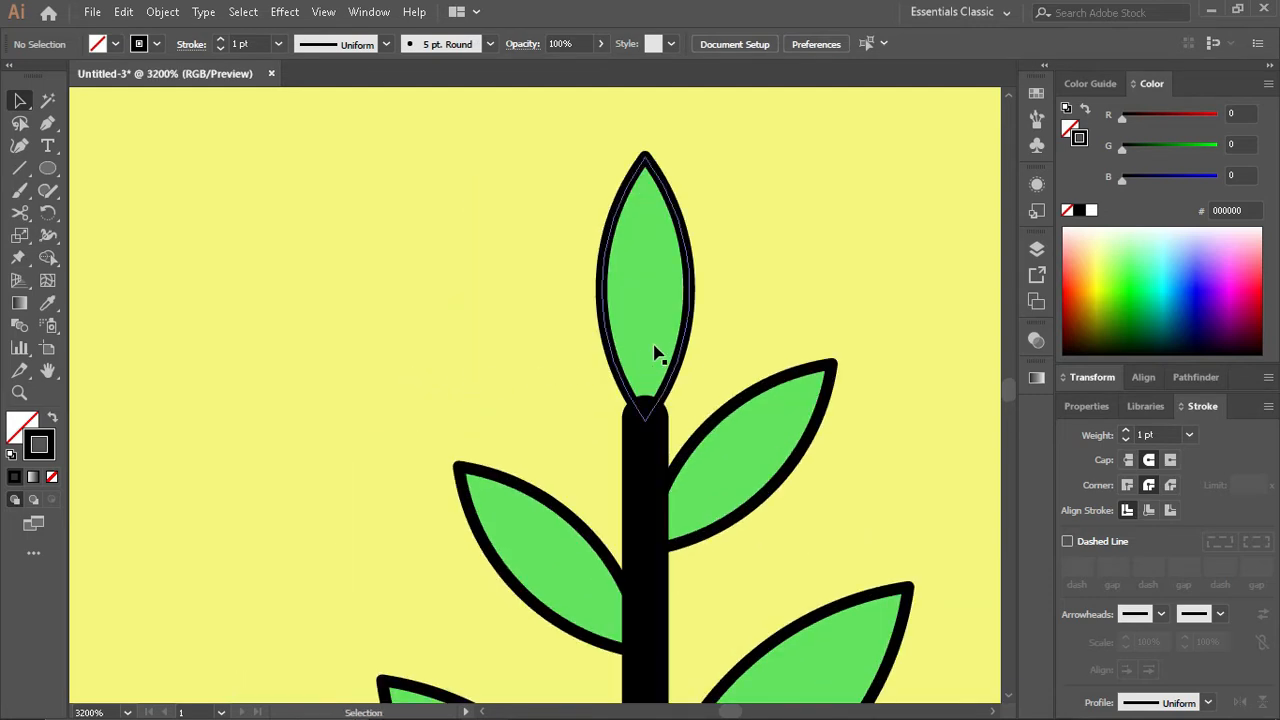
{"action": "left_click_drag", "start_coordinate": [673, 366], "coordinate": [676, 349]}
{"action": "left_click", "coordinate": [691, 393]}
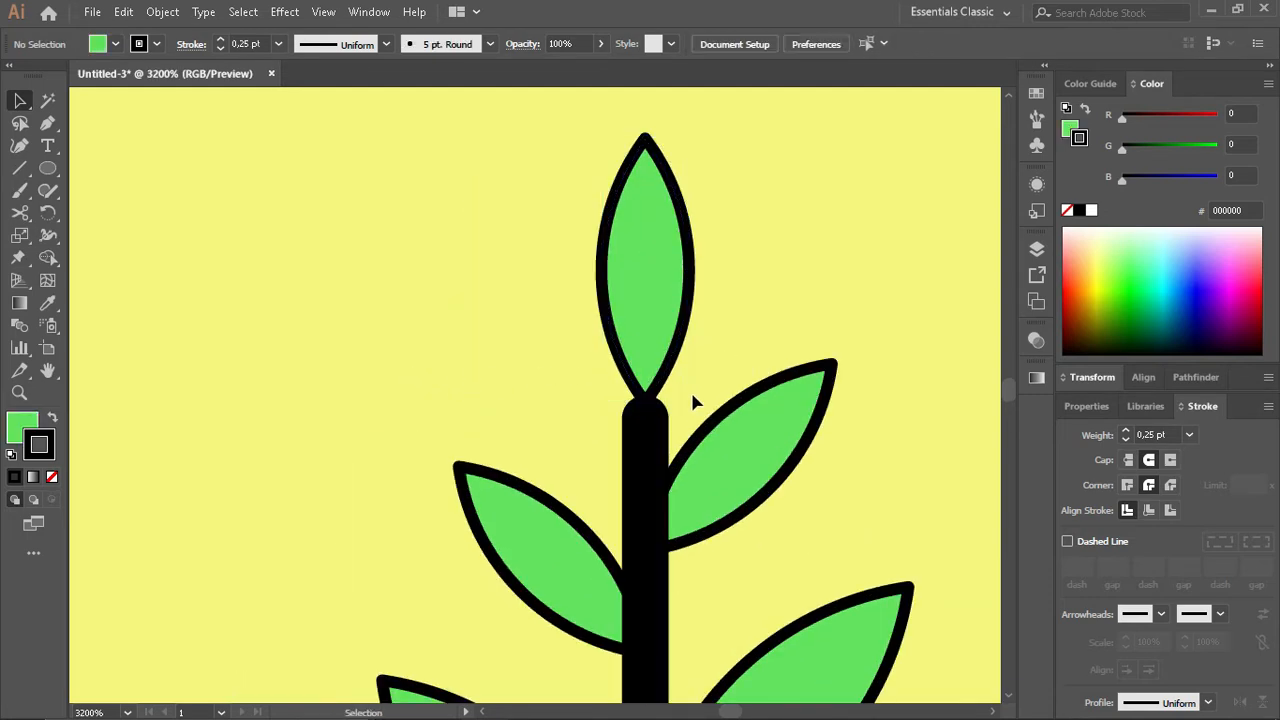
{"action": "scroll", "coordinate": [693, 428], "scroll_direction": "down", "scroll_amount": 3}
{"action": "scroll", "coordinate": [660, 452], "scroll_direction": "down", "scroll_amount": 4}
{"action": "scroll", "coordinate": [620, 450], "scroll_direction": "up", "scroll_amount": 2}
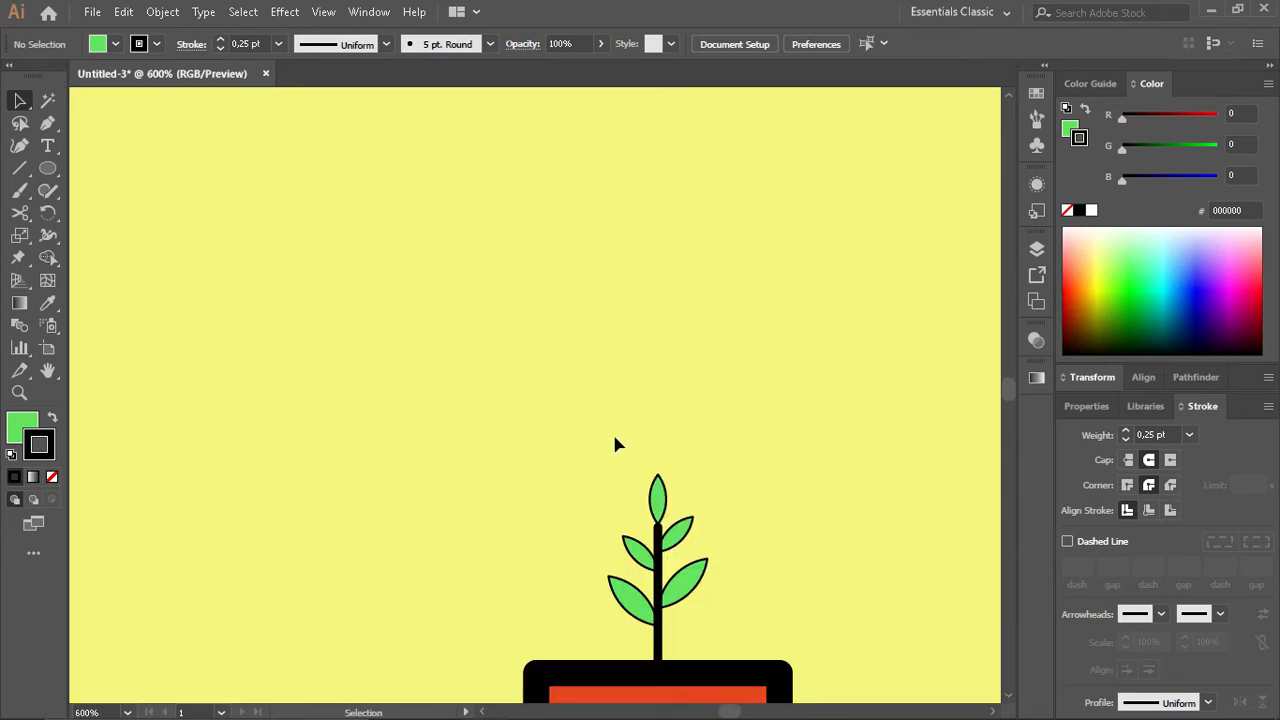
- Enlarge the leaves and stem together proportionally and reposition them above the pot
{"action": "left_click_drag", "start_coordinate": [585, 451], "coordinate": [762, 622]}
{"action": "left_click_drag", "start_coordinate": [709, 474], "coordinate": [755, 402]}
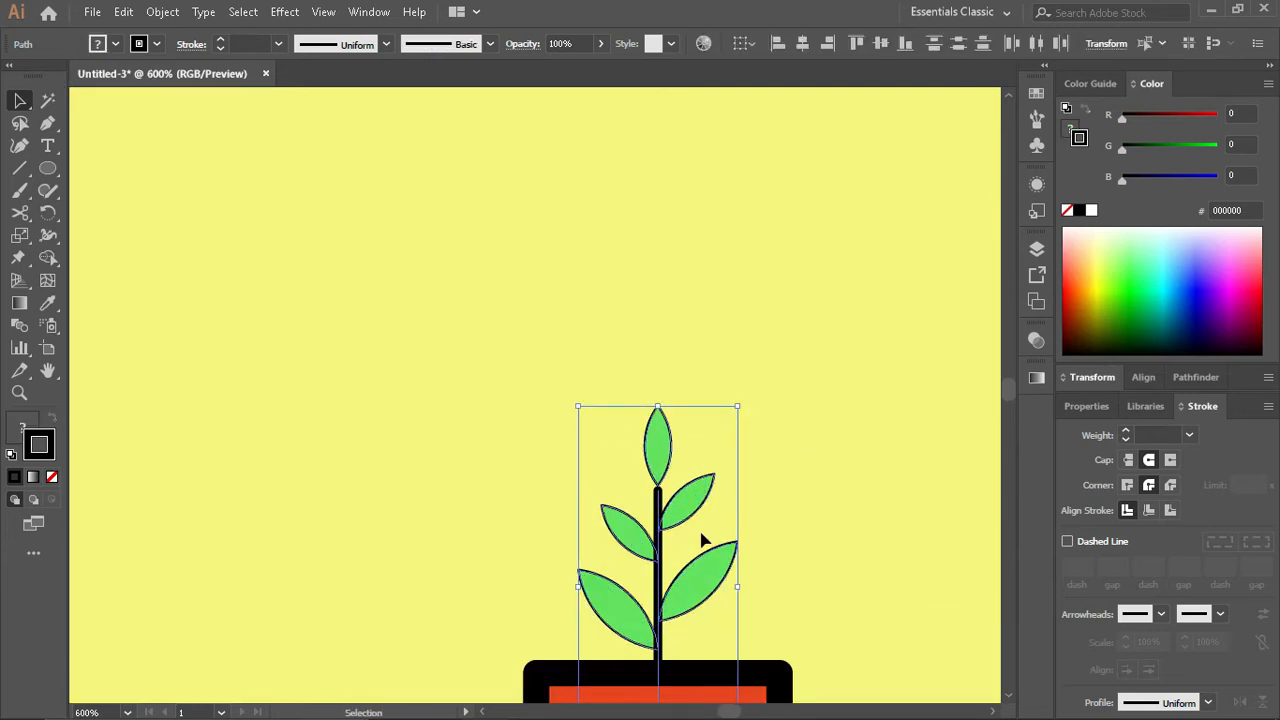
{"action": "left_click_drag", "start_coordinate": [661, 572], "coordinate": [664, 511]}
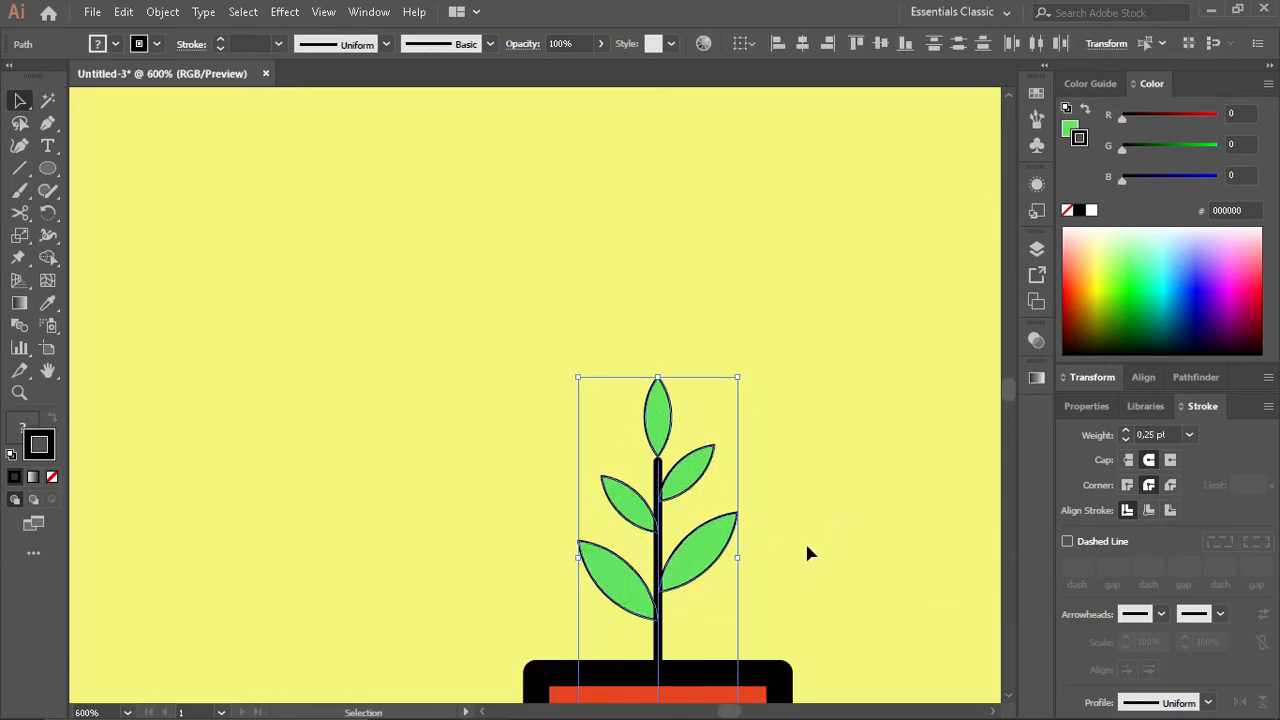
{"action": "left_click", "coordinate": [806, 546]}
{"action": "scroll", "coordinate": [804, 546], "scroll_direction": "down", "scroll_amount": 4}
{"action": "scroll", "coordinate": [774, 532], "scroll_direction": "up", "scroll_amount": 4}
- Set the outline of all five leaves to 0.5 pt
{"action": "left_click", "coordinate": [748, 468]}
{"action": "scroll", "coordinate": [745, 600], "scroll_direction": "up", "scroll_amount": 2}
{"action": "left_click", "coordinate": [812, 400], "text": "shift"}
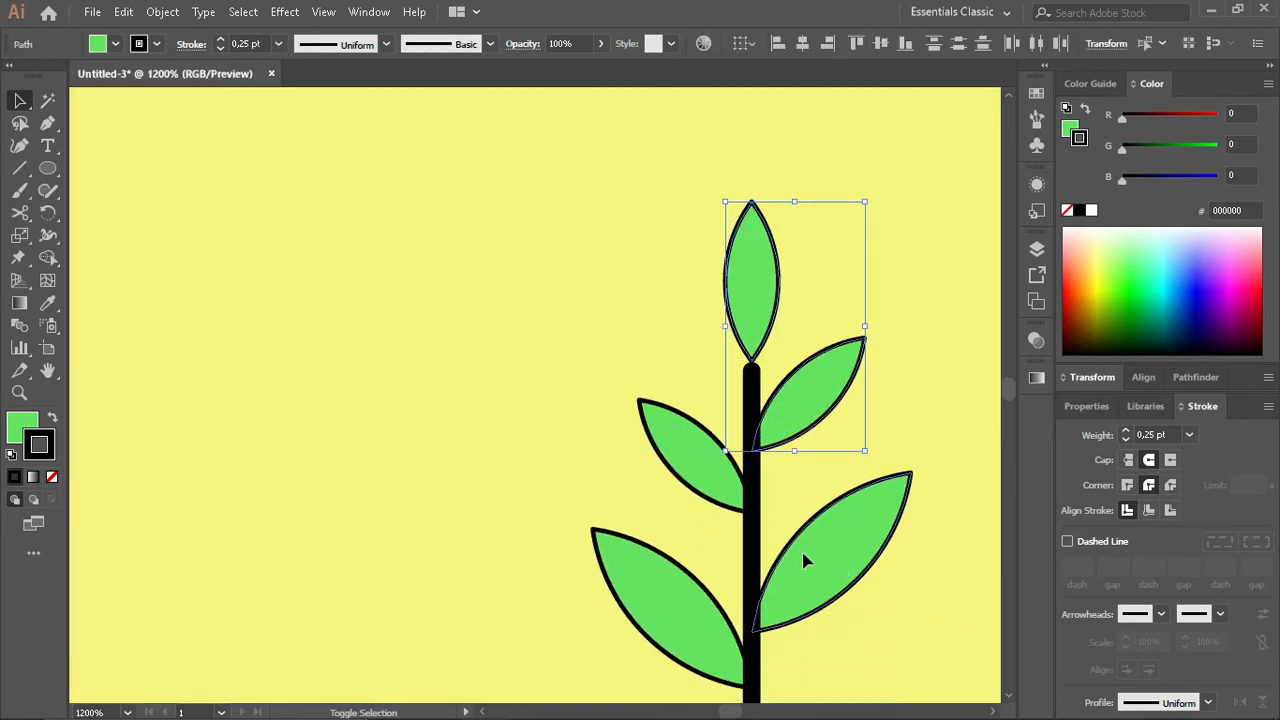
{"action": "left_click", "coordinate": [806, 560], "text": "shift"}
{"action": "left_click", "coordinate": [690, 452], "text": "shift"}
{"action": "left_click", "coordinate": [686, 623], "text": "shift"}
{"action": "left_click", "coordinate": [1125, 430]}
{"action": "left_click", "coordinate": [935, 594]}
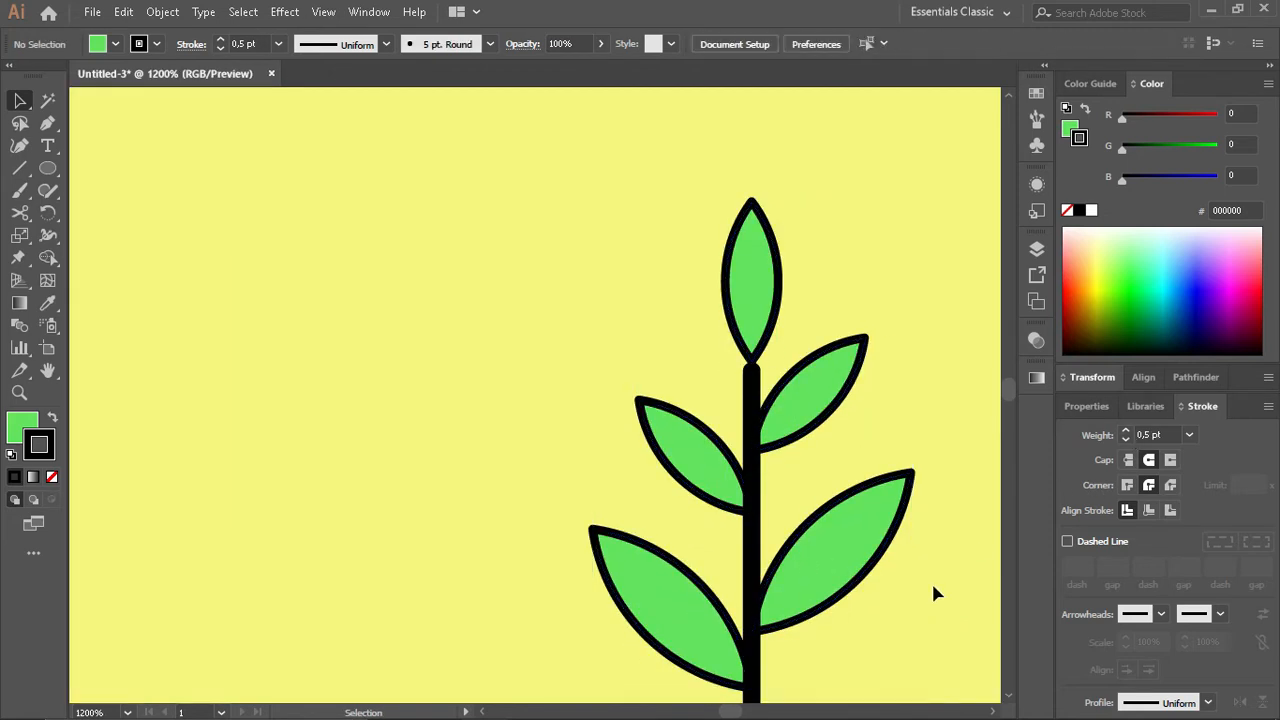
- Shift the side leaves slightly outward to meet the stem's edges and lower the top leaf onto the stem's tip
{"action": "scroll", "coordinate": [934, 594], "scroll_direction": "down", "scroll_amount": 4}
{"action": "scroll", "coordinate": [803, 580], "scroll_direction": "up", "scroll_amount": 3}
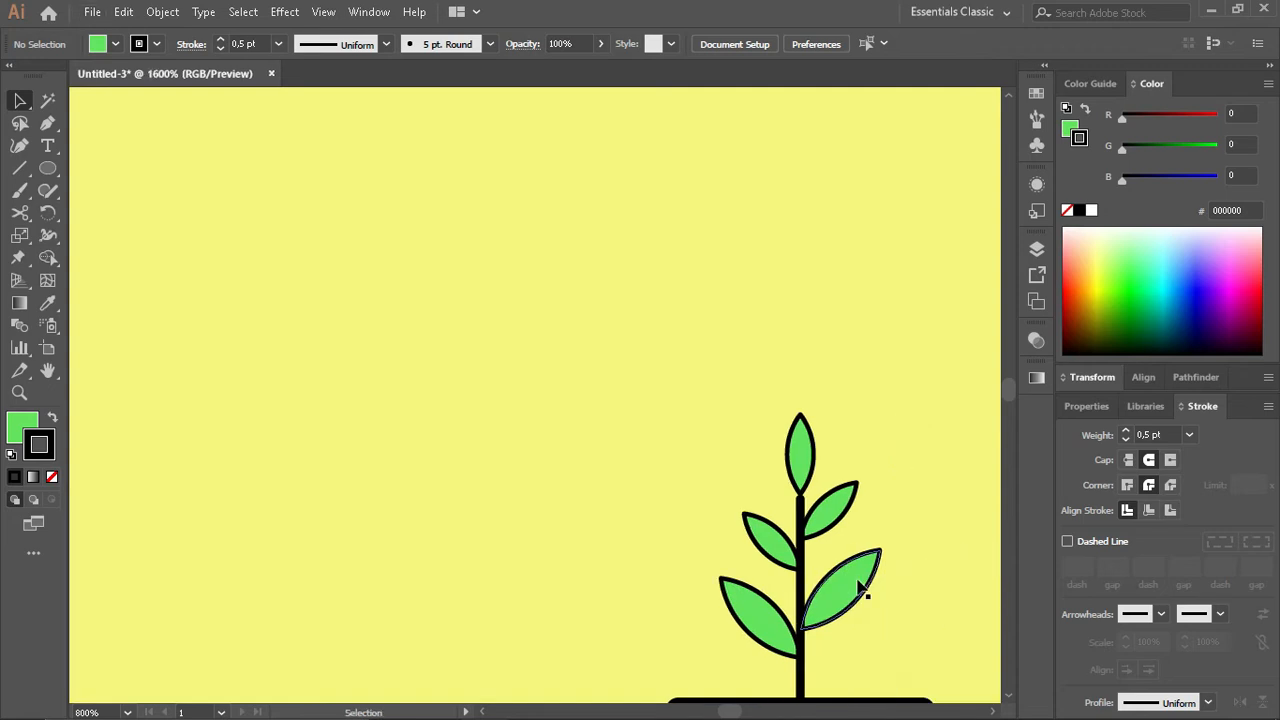
{"action": "scroll", "coordinate": [860, 588], "scroll_direction": "up", "scroll_amount": 2}
{"action": "left_click", "coordinate": [743, 337]}
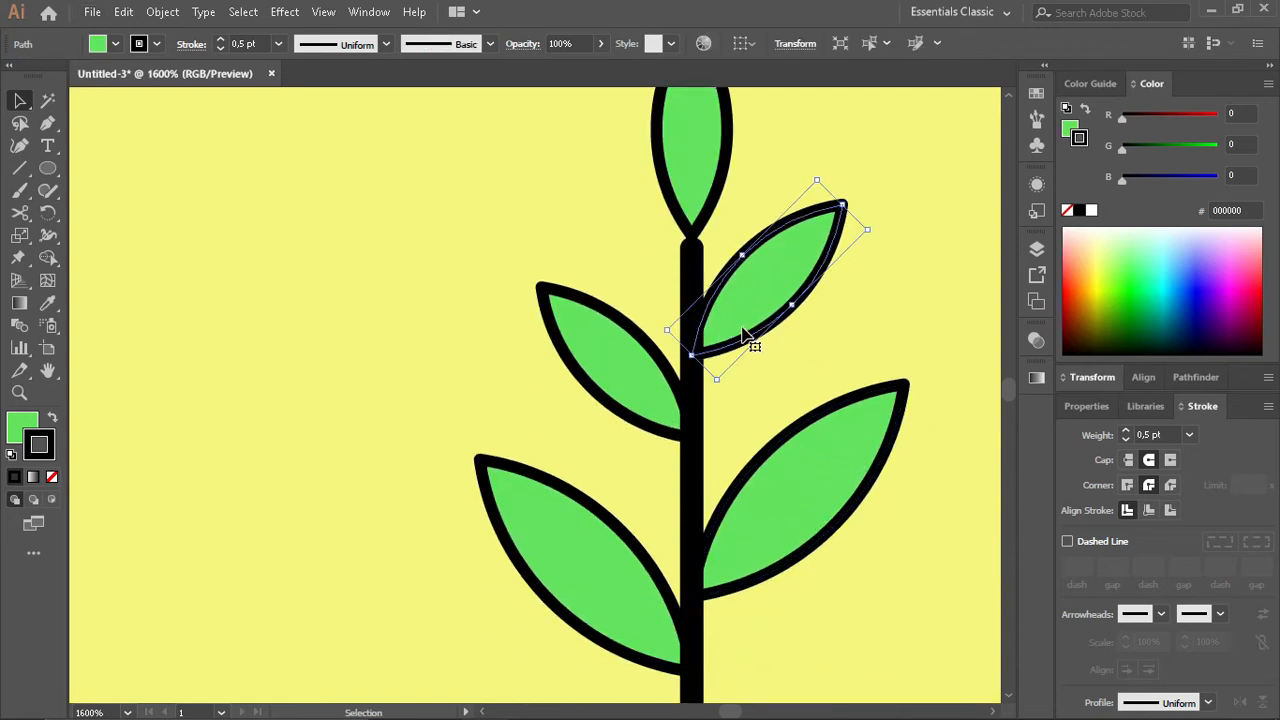
{"action": "left_click_drag", "start_coordinate": [743, 337], "coordinate": [748, 337]}
{"action": "left_click_drag", "start_coordinate": [624, 384], "coordinate": [609, 384]}
{"action": "left_click", "coordinate": [607, 598]}
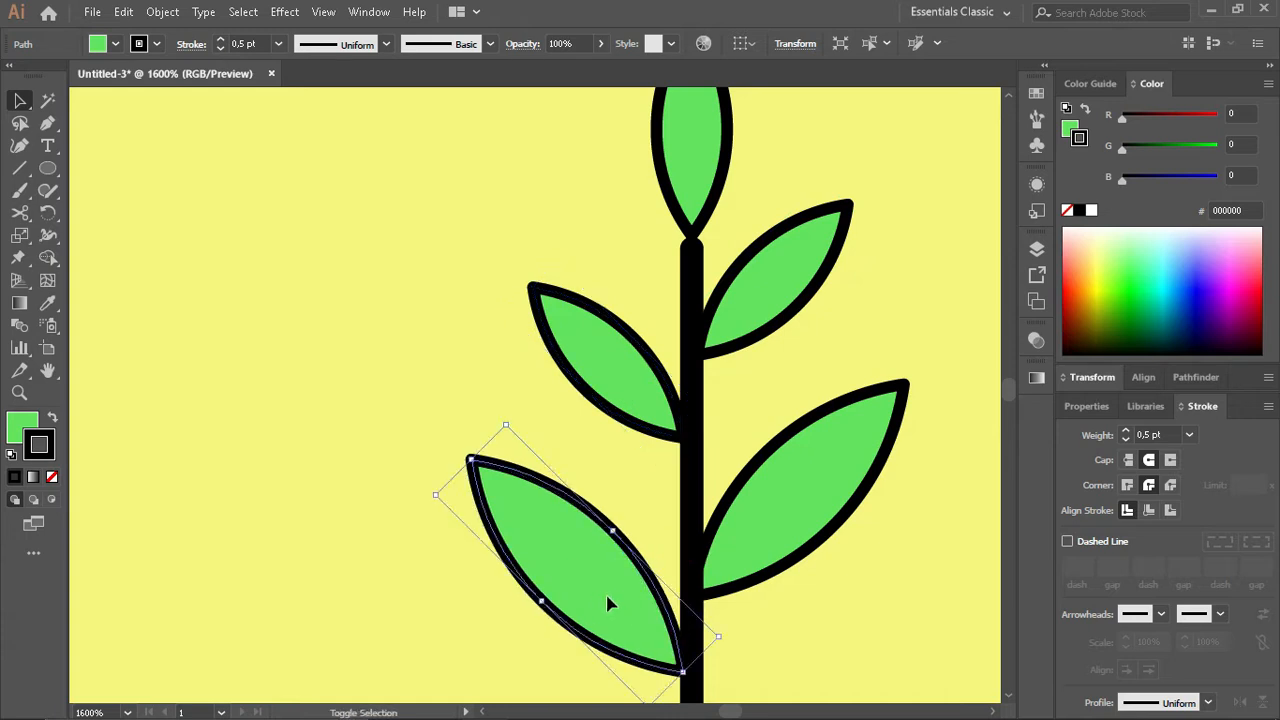
{"action": "left_click_drag", "start_coordinate": [782, 537], "coordinate": [788, 537]}
{"action": "left_click_drag", "start_coordinate": [697, 194], "coordinate": [710, 206]}
{"action": "left_click", "coordinate": [810, 342]}
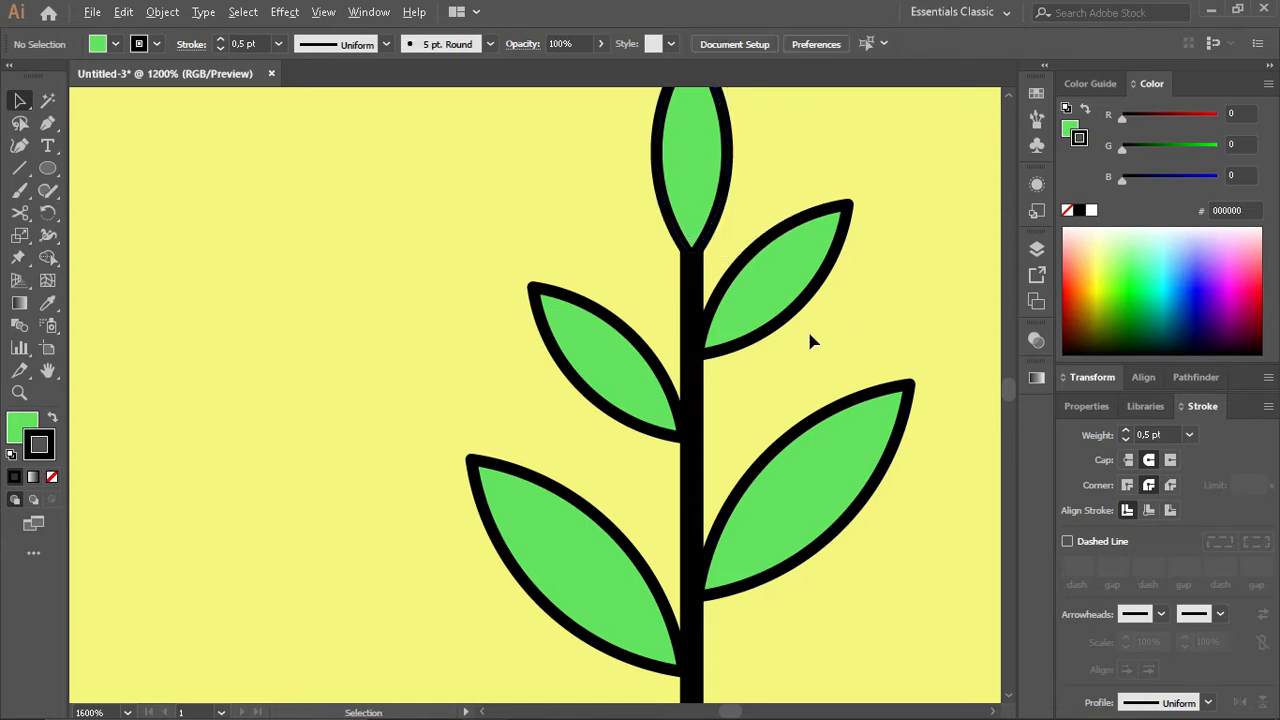
- Shorten the plant stem's lower end so it stays hidden behind the pot's rim
{"action": "scroll", "coordinate": [790, 300], "scroll_direction": "down", "scroll_amount": 4}
{"action": "left_click_drag", "start_coordinate": [849, 291], "coordinate": [849, 291]}
{"action": "left_click", "coordinate": [820, 340]}
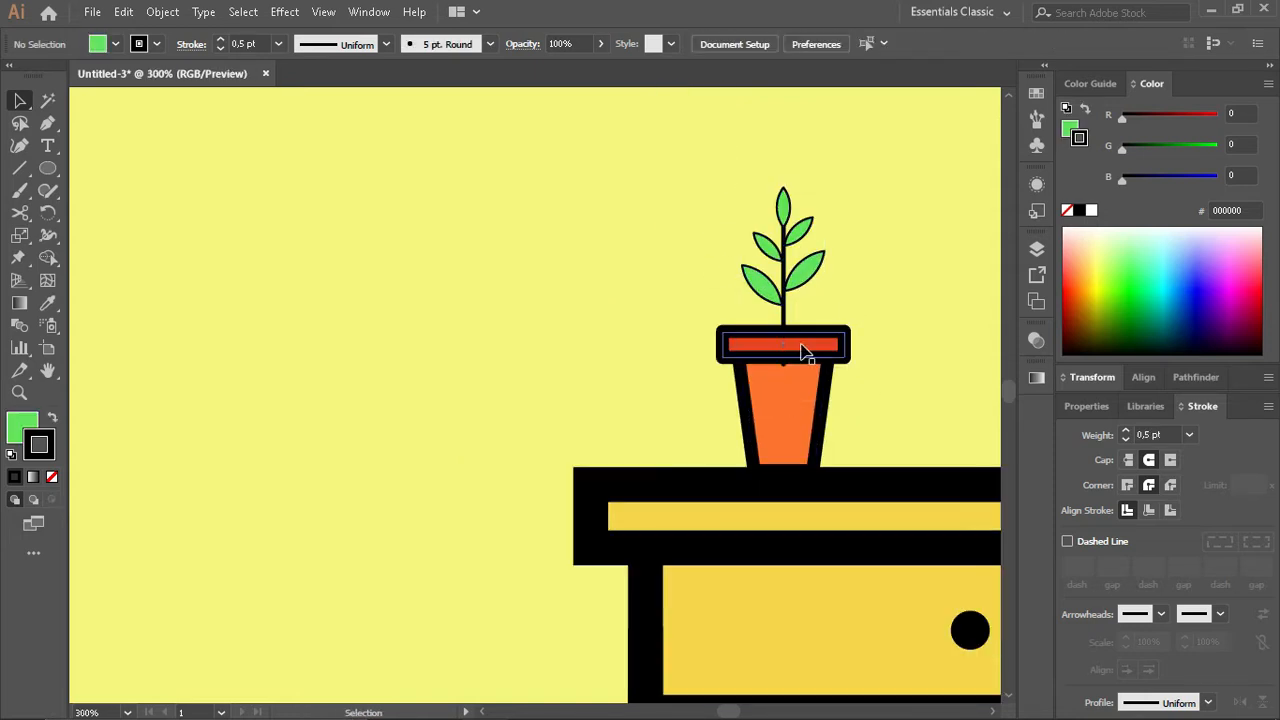
{"action": "scroll", "coordinate": [802, 350], "scroll_direction": "up", "scroll_amount": 2}
{"action": "left_click", "coordinate": [766, 353]}
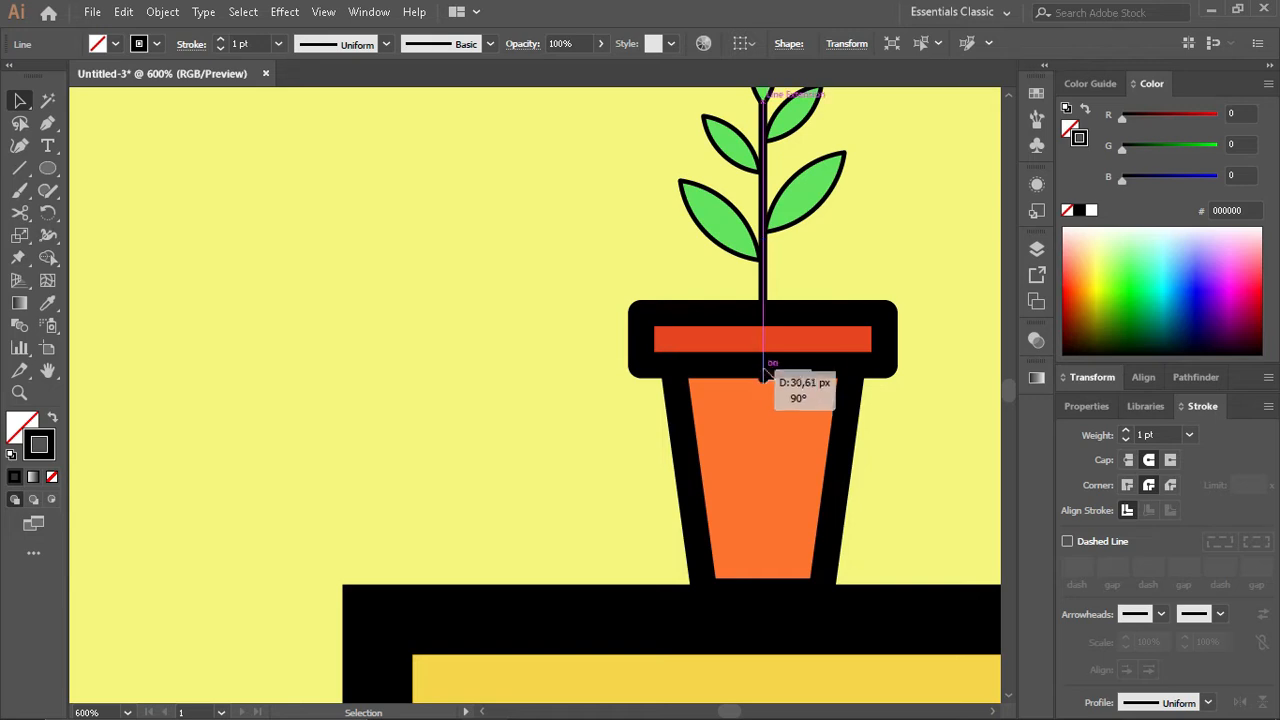
- Group the plant with its pot and combine that group with the table group
{"action": "scroll", "coordinate": [645, 368], "scroll_direction": "down", "scroll_amount": 2}
{"action": "left_click_drag", "start_coordinate": [577, 182], "coordinate": [969, 606]}
{"action": "key", "text": "ctrl+g"}
{"action": "left_click", "coordinate": [807, 461]}
{"action": "scroll", "coordinate": [807, 461], "scroll_direction": "down", "scroll_amount": 5}
{"action": "key", "text": "a"}
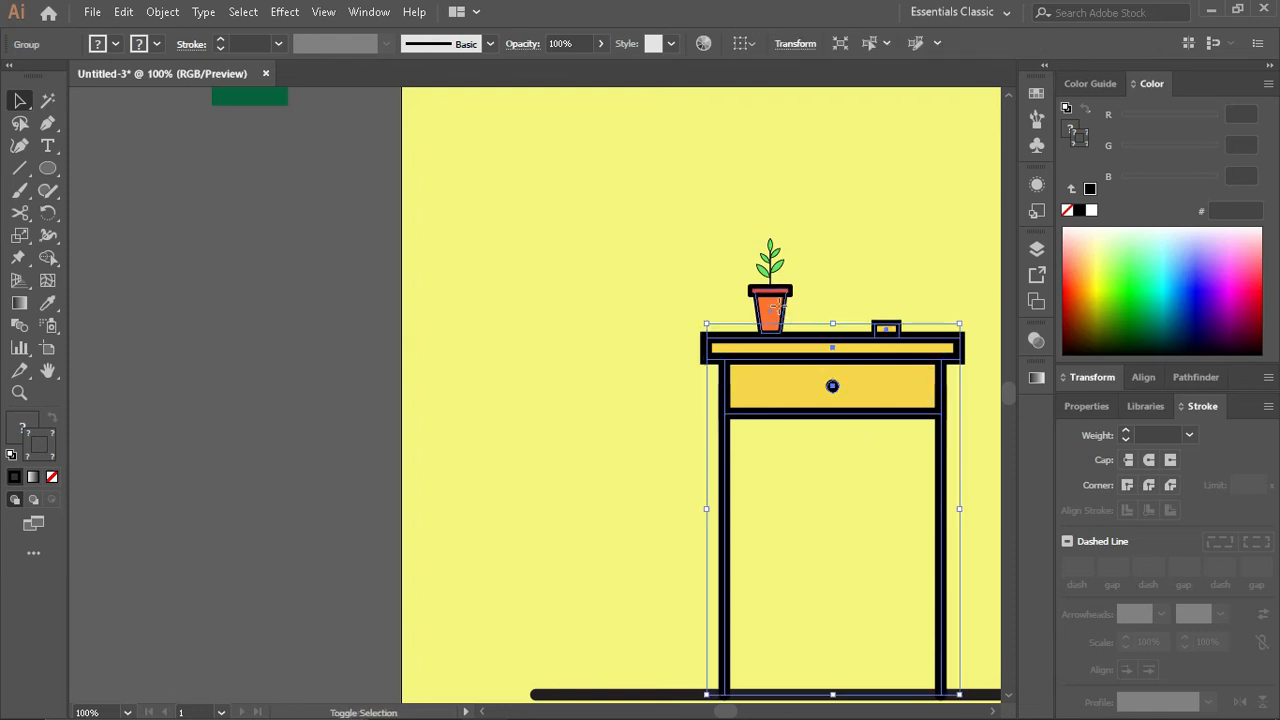
{"action": "left_click", "coordinate": [776, 314], "text": "shift"}
{"action": "key", "text": "ctrl+g"}
{"action": "left_click", "coordinate": [648, 508]}
{"action": "scroll", "coordinate": [648, 508], "scroll_direction": "down", "scroll_amount": 2}
{"action": "scroll", "coordinate": [630, 515], "scroll_direction": "down", "scroll_amount": 1}
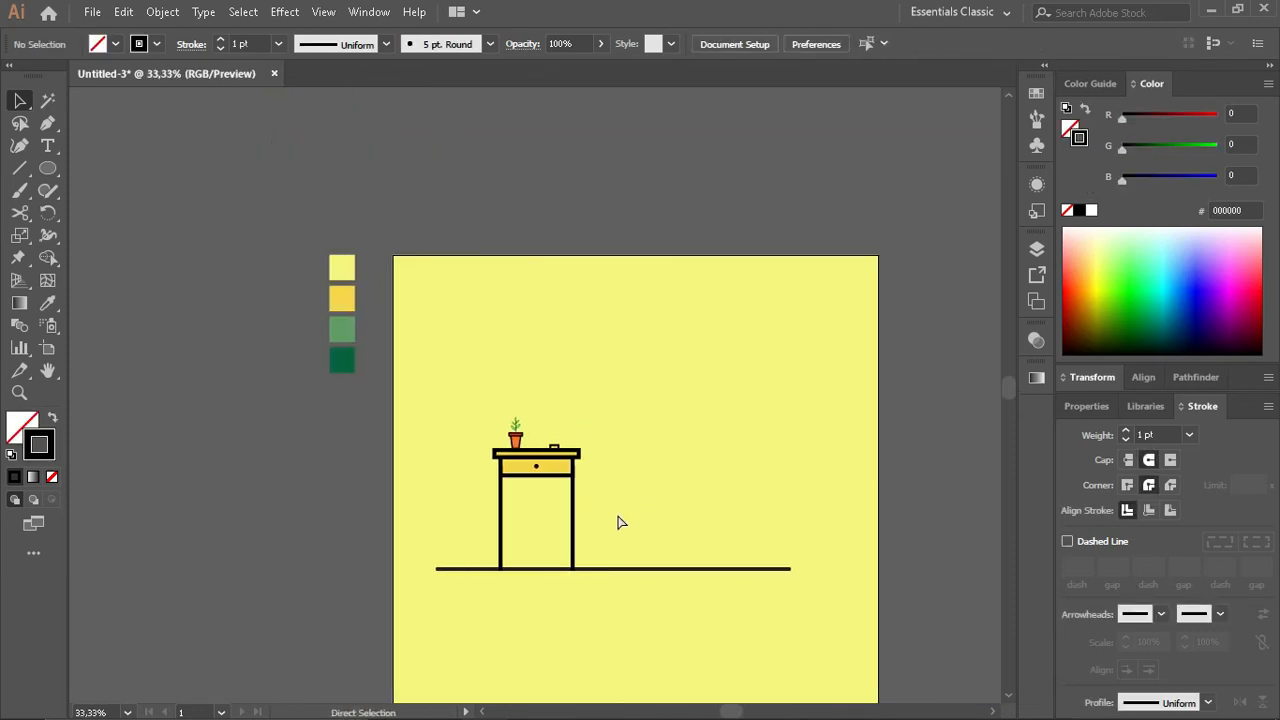
- Scale the table group down proportionally so it stands on the floor line
{"action": "scroll", "coordinate": [617, 520], "scroll_direction": "up", "scroll_amount": 2}
{"action": "left_click", "coordinate": [533, 516]}
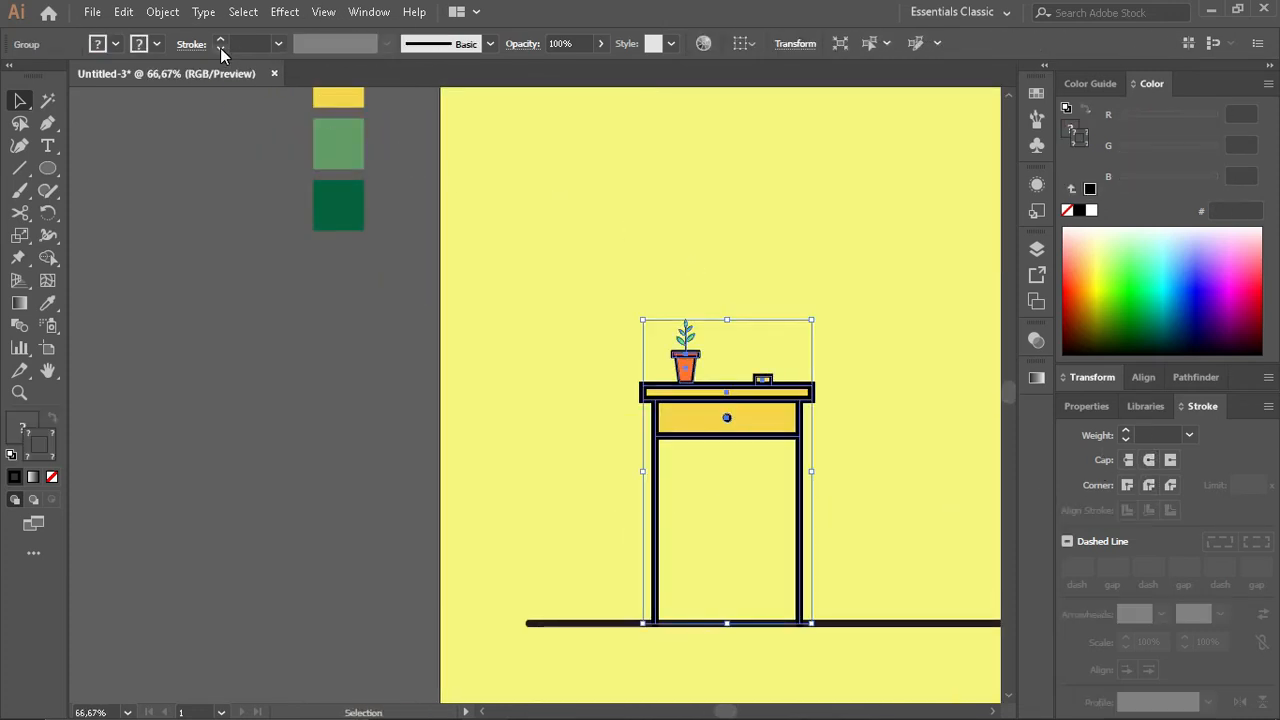
{"action": "left_click", "coordinate": [778, 520]}
{"action": "scroll", "coordinate": [775, 515], "scroll_direction": "down", "scroll_amount": 2}
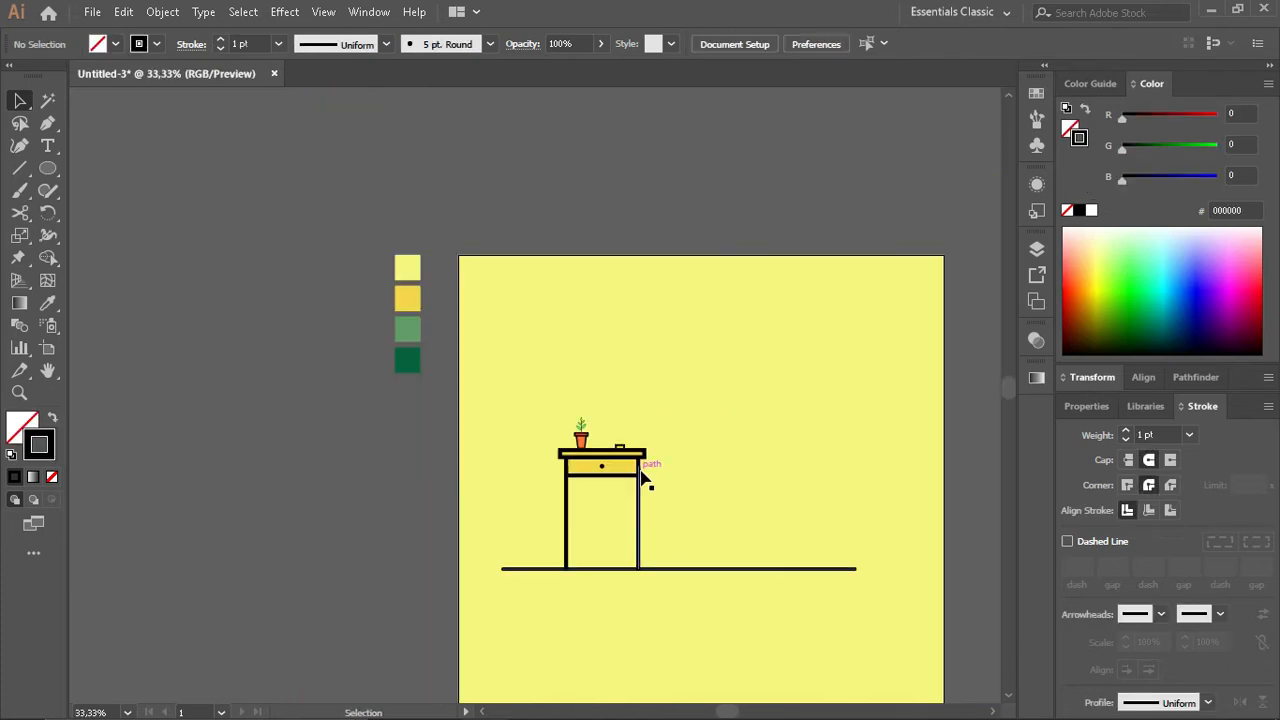
{"action": "left_click", "coordinate": [647, 450]}
{"action": "left_click_drag", "start_coordinate": [645, 417], "coordinate": [604, 509]}
{"action": "left_click", "coordinate": [583, 609]}
{"action": "scroll", "coordinate": [580, 609], "scroll_direction": "up", "scroll_amount": 2}
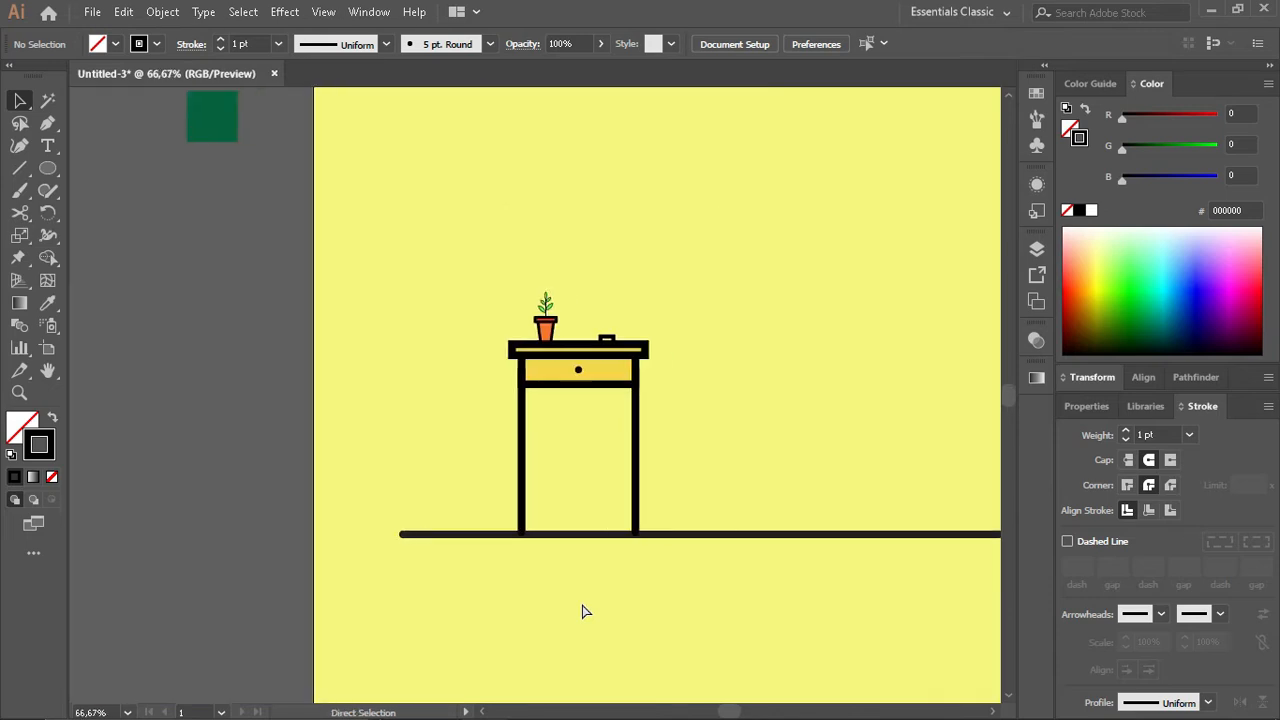
- Draw a wide unfilled rectangle with an 8 pt black outline beside the table, slightly above the floor line
{"action": "left_click", "coordinate": [693, 535]}
{"action": "left_click", "coordinate": [735, 358]}
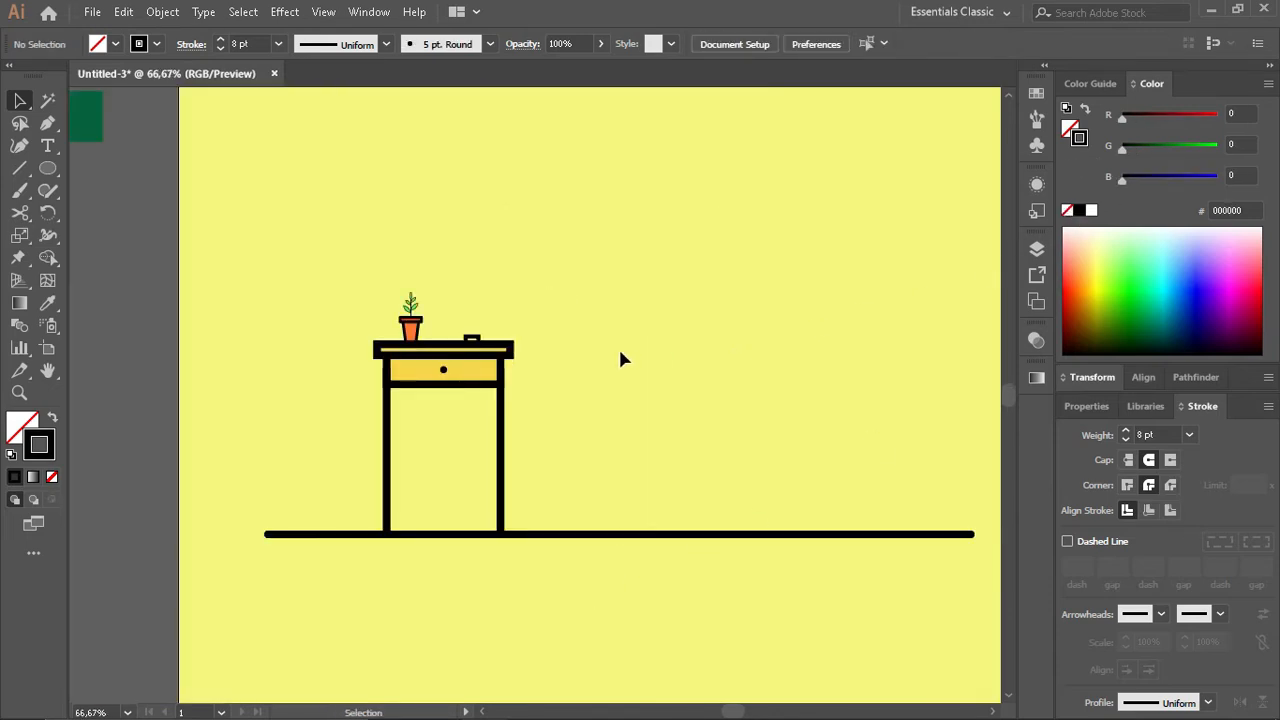
{"action": "left_click_drag", "start_coordinate": [45, 165], "coordinate": [140, 174]}
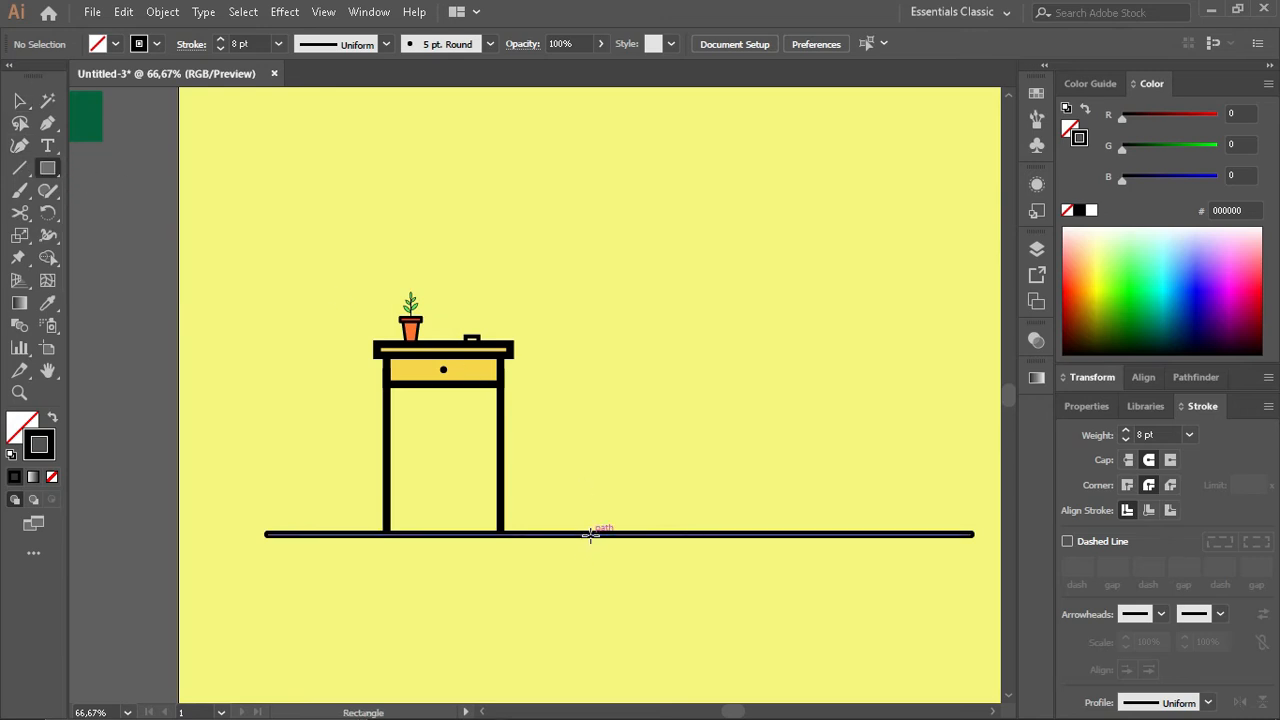
{"action": "left_click_drag", "start_coordinate": [590, 535], "coordinate": [884, 369]}
{"action": "key", "text": "v"}
{"action": "mouse_move", "coordinate": [737, 457]}
{"action": "left_mouse_down"}
{"action": "mouse_move", "coordinate": [737, 431]}
{"action": "mouse_move", "coordinate": [742, 446]}
{"action": "left_mouse_up"}
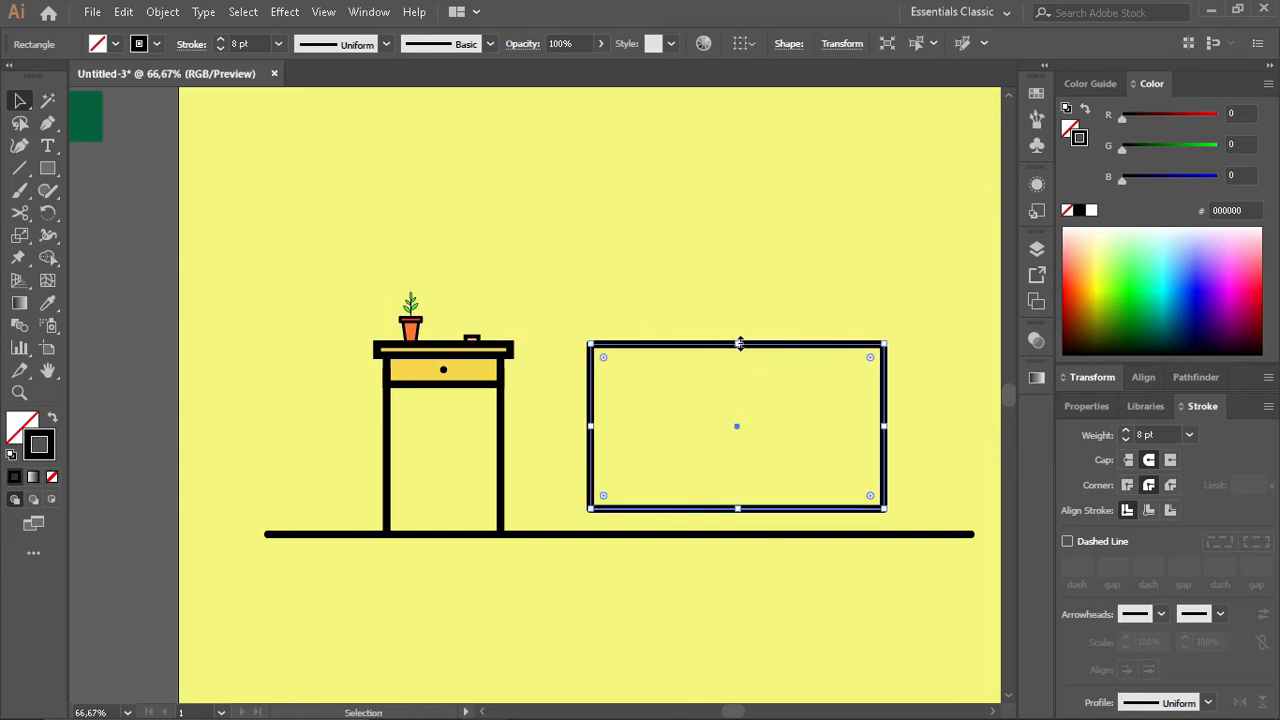
- Duplicate the sofa rectangle in place and resize the copies into a low strip along its base and two equal halves
{"action": "left_click_drag", "start_coordinate": [737, 344], "coordinate": [737, 485]}
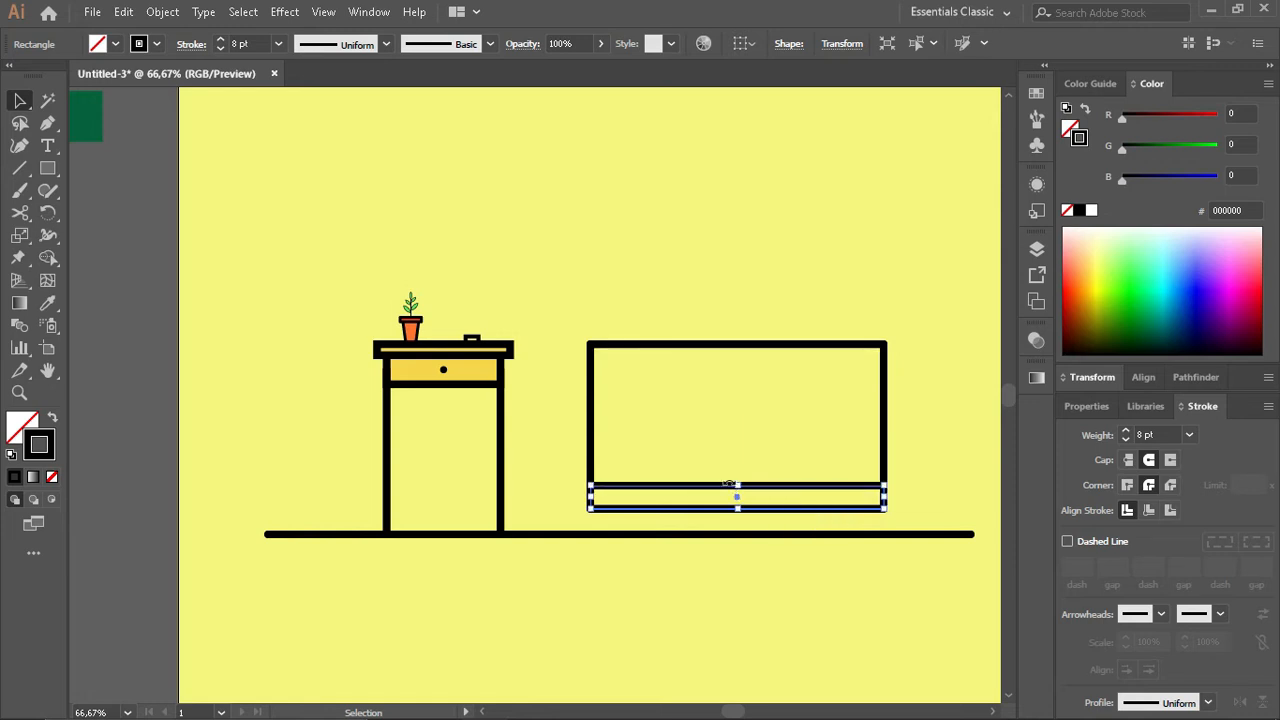
{"action": "left_click", "coordinate": [885, 422]}
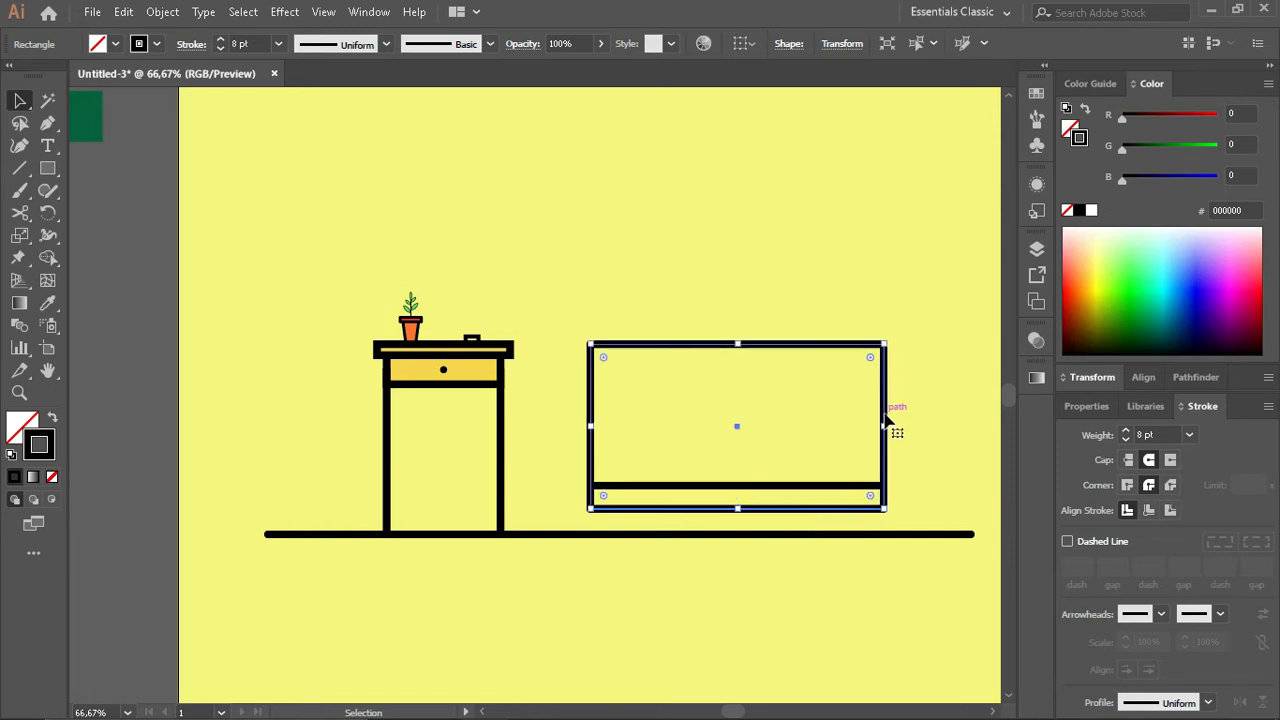
{"action": "key", "text": "ctrl+c"}
{"action": "key", "text": "ctrl+f"}
{"action": "left_click_drag", "start_coordinate": [886, 426], "coordinate": [737, 428]}
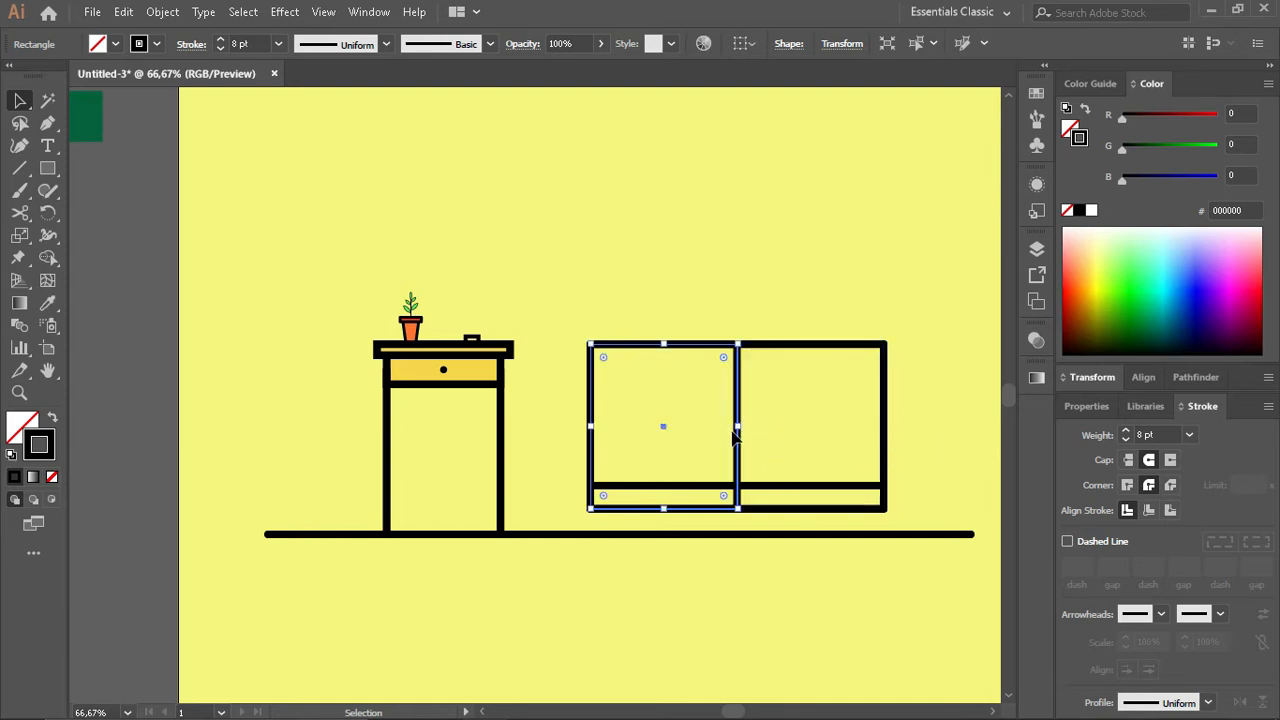
{"action": "left_click", "coordinate": [773, 398]}
{"action": "left_click", "coordinate": [778, 352]}
{"action": "key", "text": "ctrl+c"}
{"action": "key", "text": "ctrl+f"}
{"action": "left_click_drag", "start_coordinate": [588, 426], "coordinate": [737, 426]}
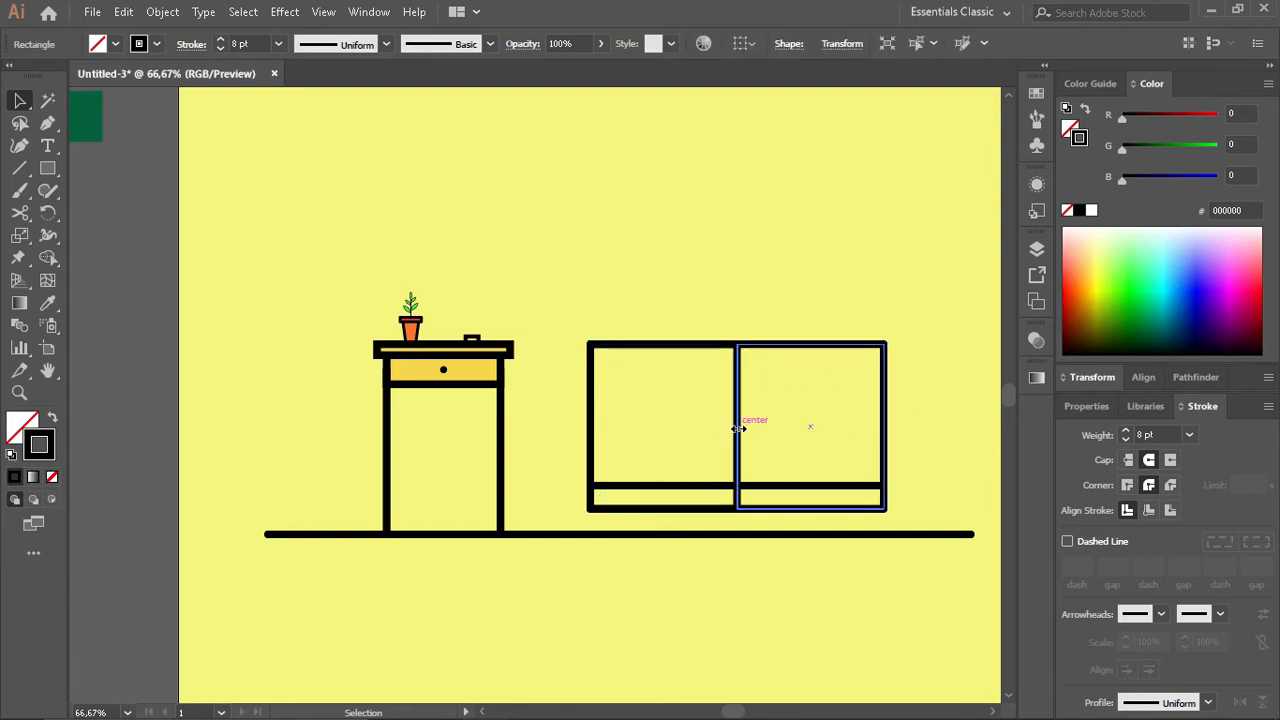
{"action": "left_click", "coordinate": [757, 308]}
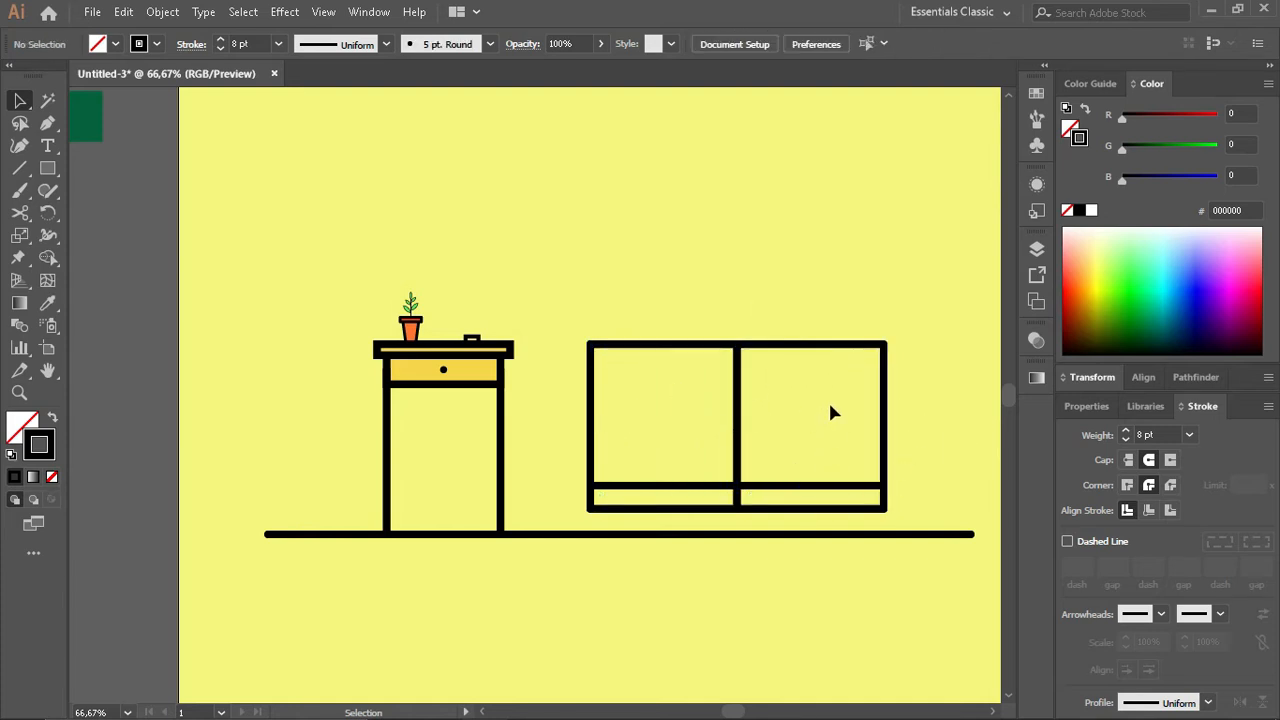
- Turn copies of the sofa rectangle into narrow armrests on both sides, about half the back's height and level with its base
{"action": "left_click", "coordinate": [810, 346]}
{"action": "left_click_drag", "start_coordinate": [739, 427], "coordinate": [931, 427]}
{"action": "left_click_drag", "start_coordinate": [908, 346], "coordinate": [500, 485]}
{"action": "left_click", "coordinate": [608, 494]}
{"action": "scroll", "coordinate": [608, 494], "scroll_direction": "up", "scroll_amount": 3}
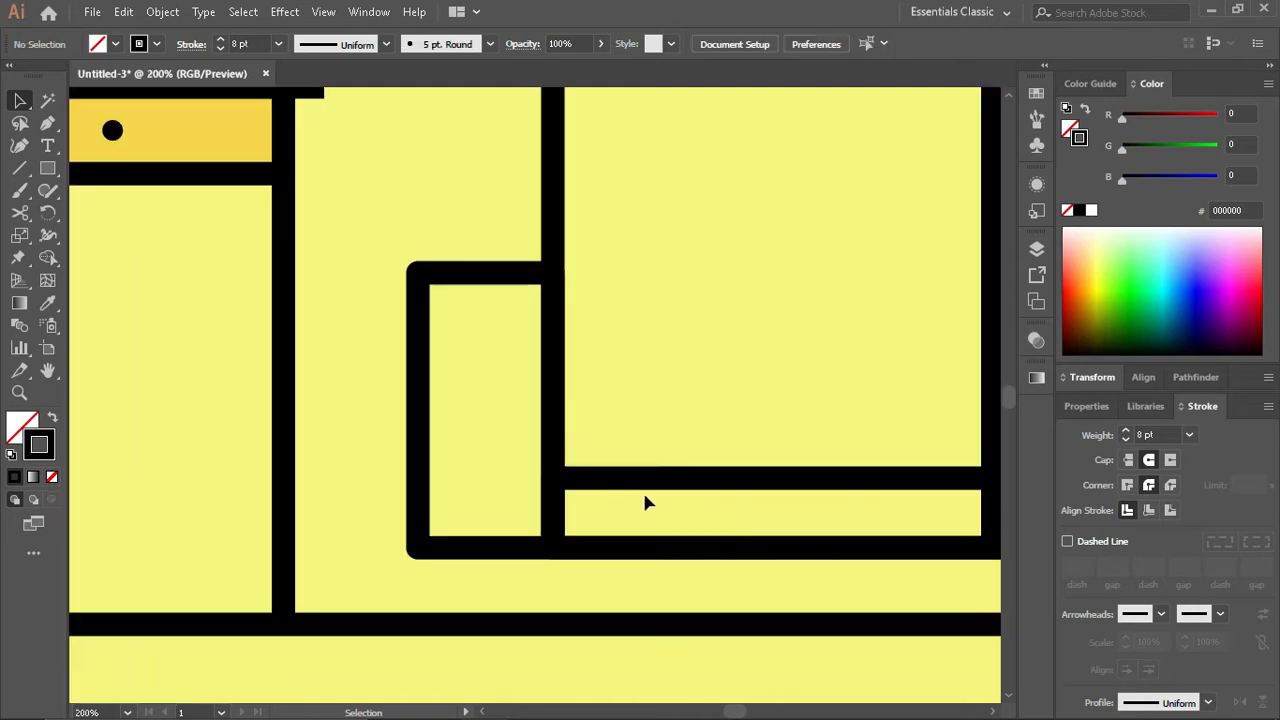
{"action": "scroll", "coordinate": [645, 503], "scroll_direction": "down", "scroll_amount": 3}
{"action": "key", "text": "ctrl+y"}
{"action": "key", "text": "ctrl+y"}
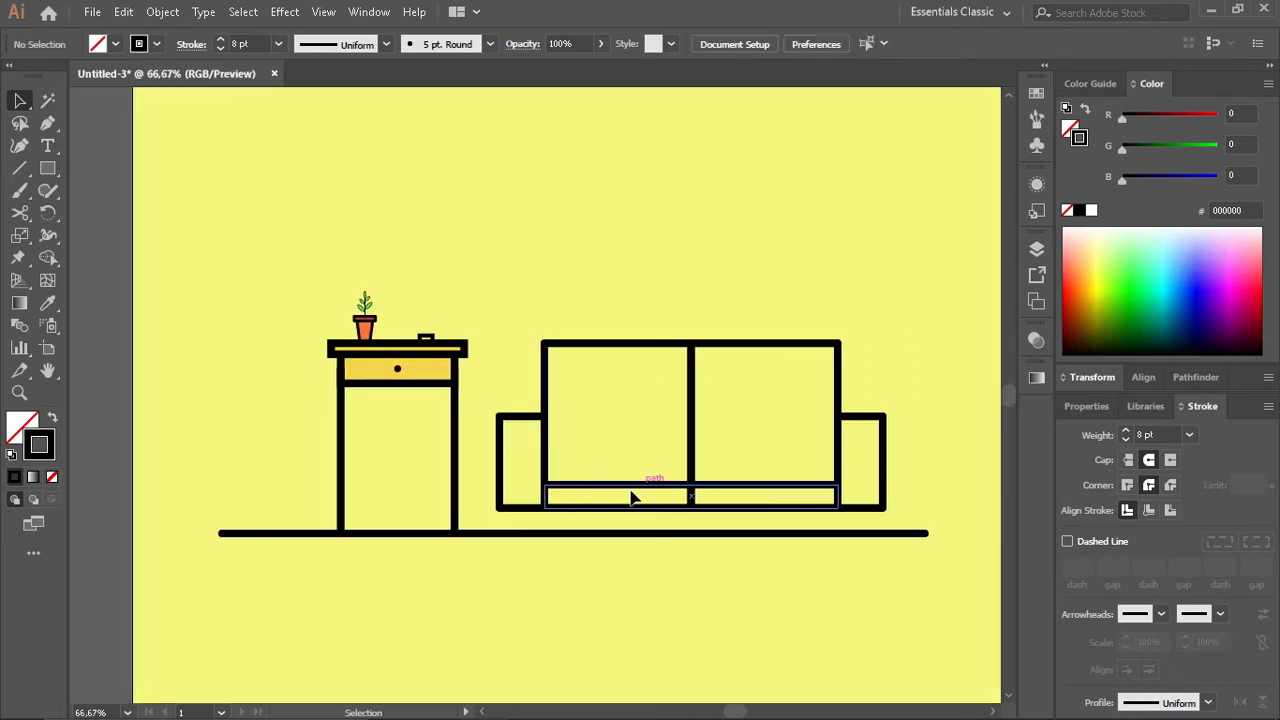
- Place three copies of the armrest rectangle across the sofa's lower part, standing on the floor line
{"action": "scroll", "coordinate": [666, 508], "scroll_direction": "up", "scroll_amount": 1}
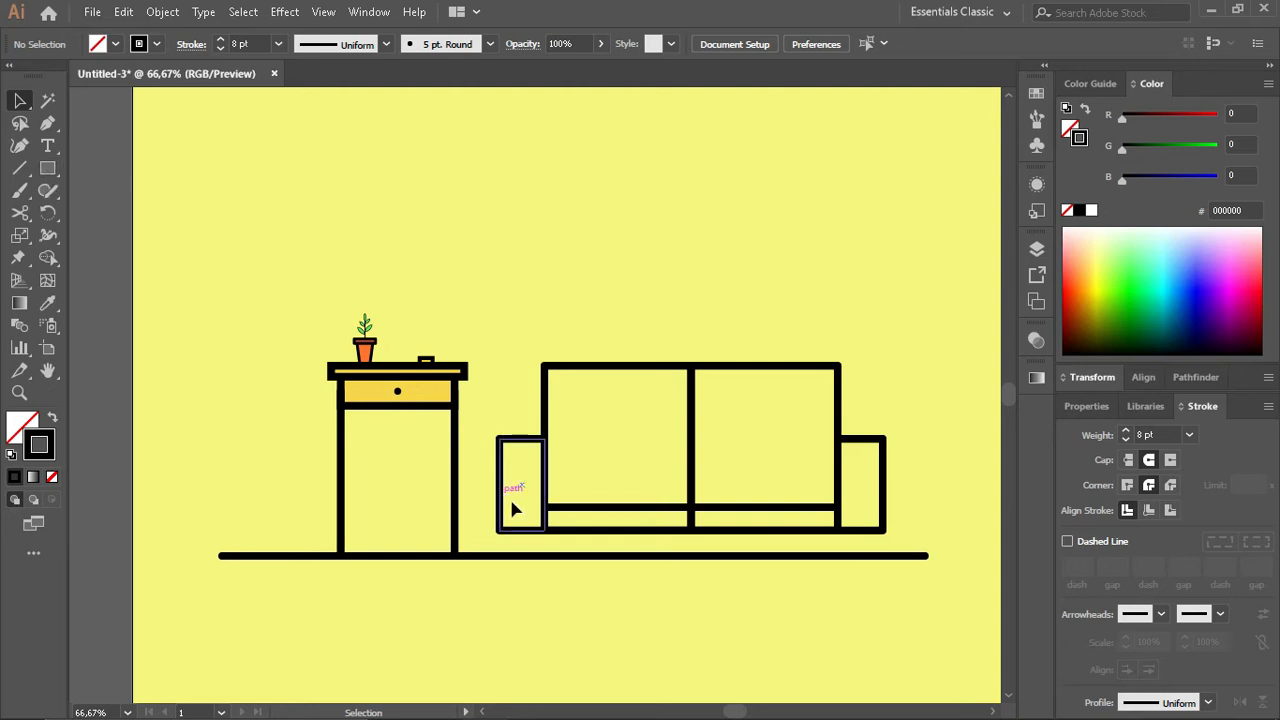
{"action": "left_click_drag", "start_coordinate": [512, 509], "coordinate": [560, 538]}
{"action": "left_click", "coordinate": [714, 530], "text": "shift"}
{"action": "left_click", "coordinate": [776, 540], "text": "shift"}
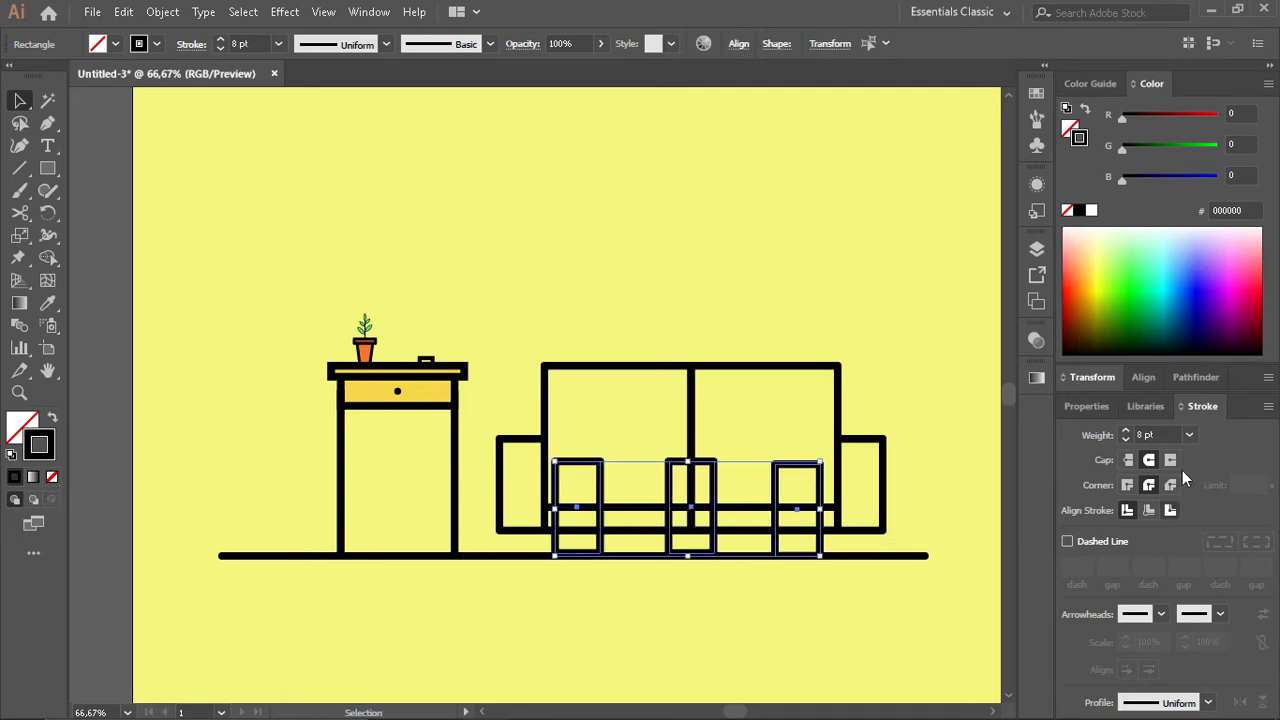
- Distribute the three leg rectangles horizontally by their centers, align their bottom edges and center them under the sofa
{"action": "left_click", "coordinate": [1145, 377]}
{"action": "left_click", "coordinate": [1228, 530]}
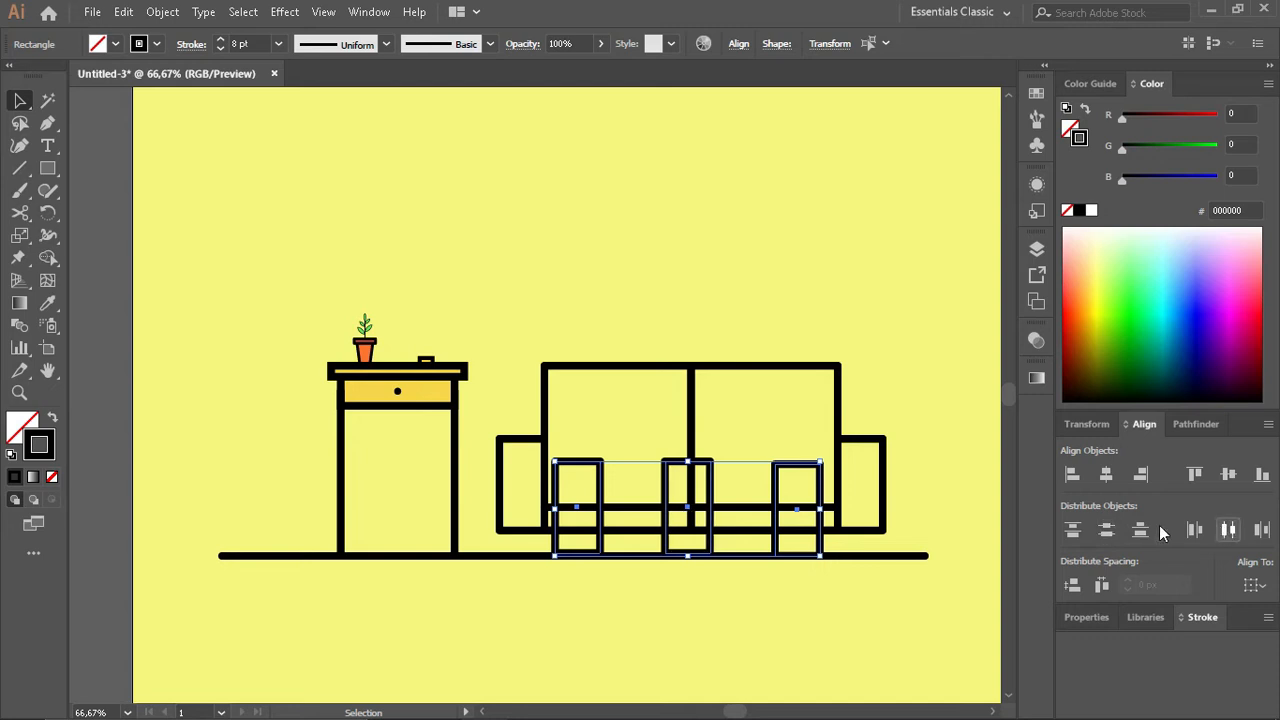
{"action": "left_click_drag", "start_coordinate": [686, 510], "coordinate": [690, 511]}
{"action": "key", "text": "ctrl+z"}
{"action": "left_click", "coordinate": [1260, 477]}
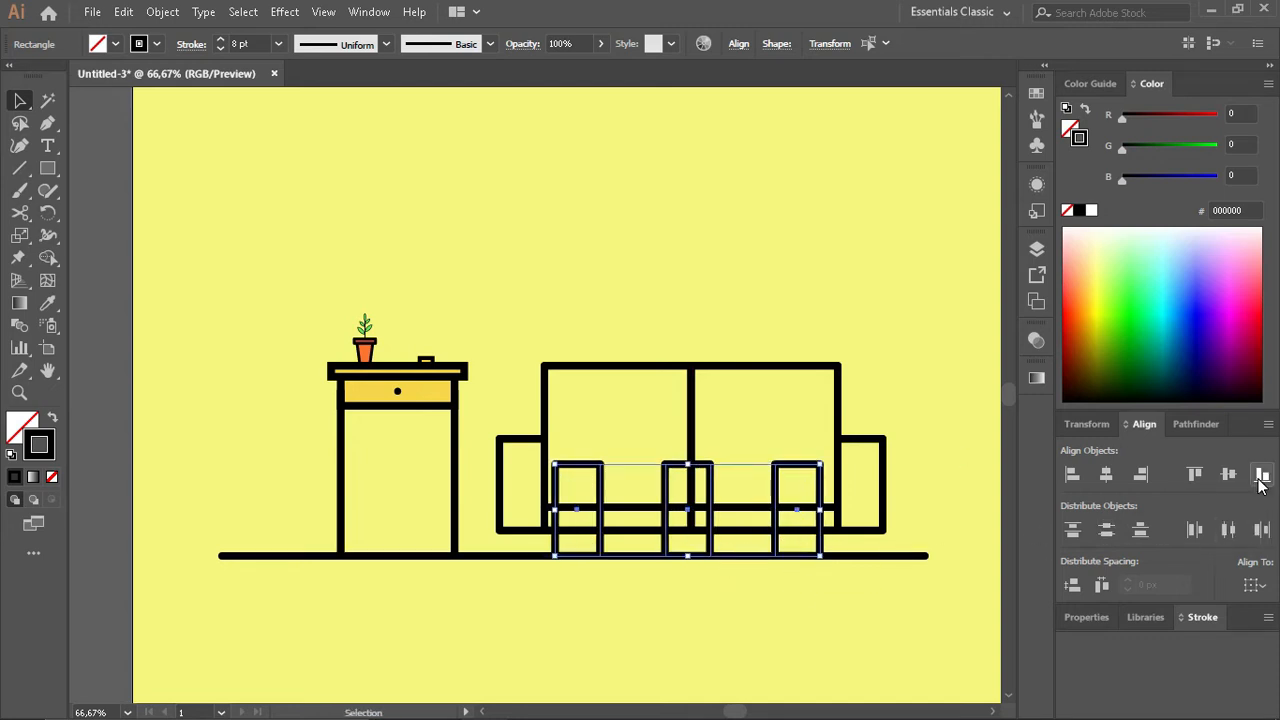
{"action": "left_click_drag", "start_coordinate": [687, 510], "coordinate": [691, 510]}
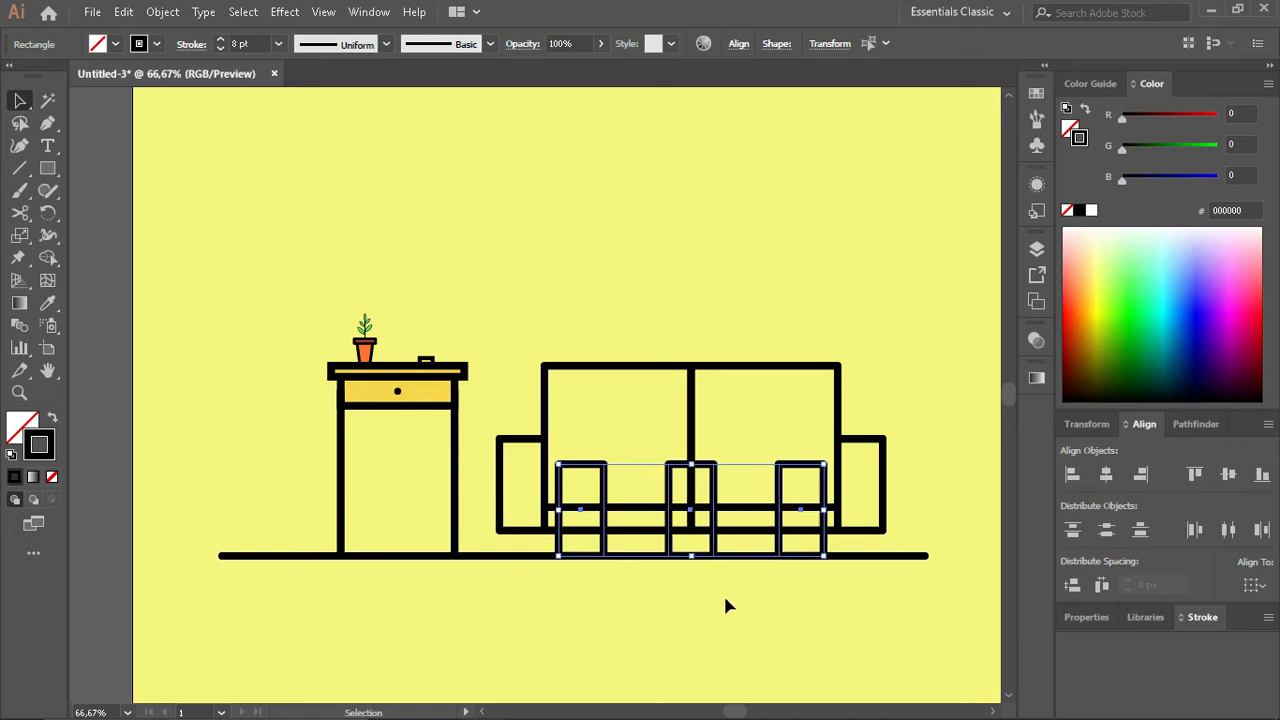
- Delete the middle leg rectangle from under the sofa
{"action": "left_click", "coordinate": [726, 600]}
{"action": "left_click", "coordinate": [669, 545]}
{"action": "left_click", "coordinate": [765, 520]}
- Shorten the right leg rectangle to fit between the sofa's base and the floor line, and narrow it symmetrically
{"action": "left_click", "coordinate": [801, 464]}
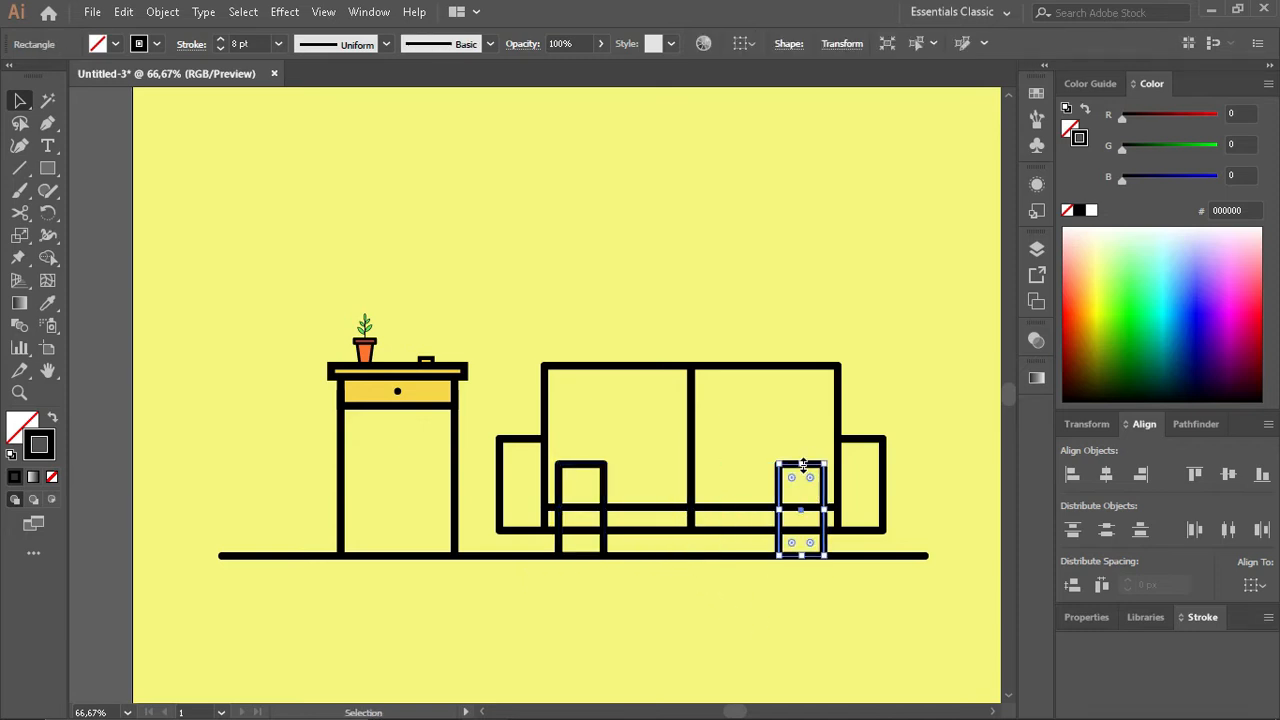
{"action": "left_click_drag", "start_coordinate": [801, 463], "coordinate": [804, 531]}
{"action": "scroll", "coordinate": [796, 546], "scroll_direction": "up", "scroll_amount": 3}
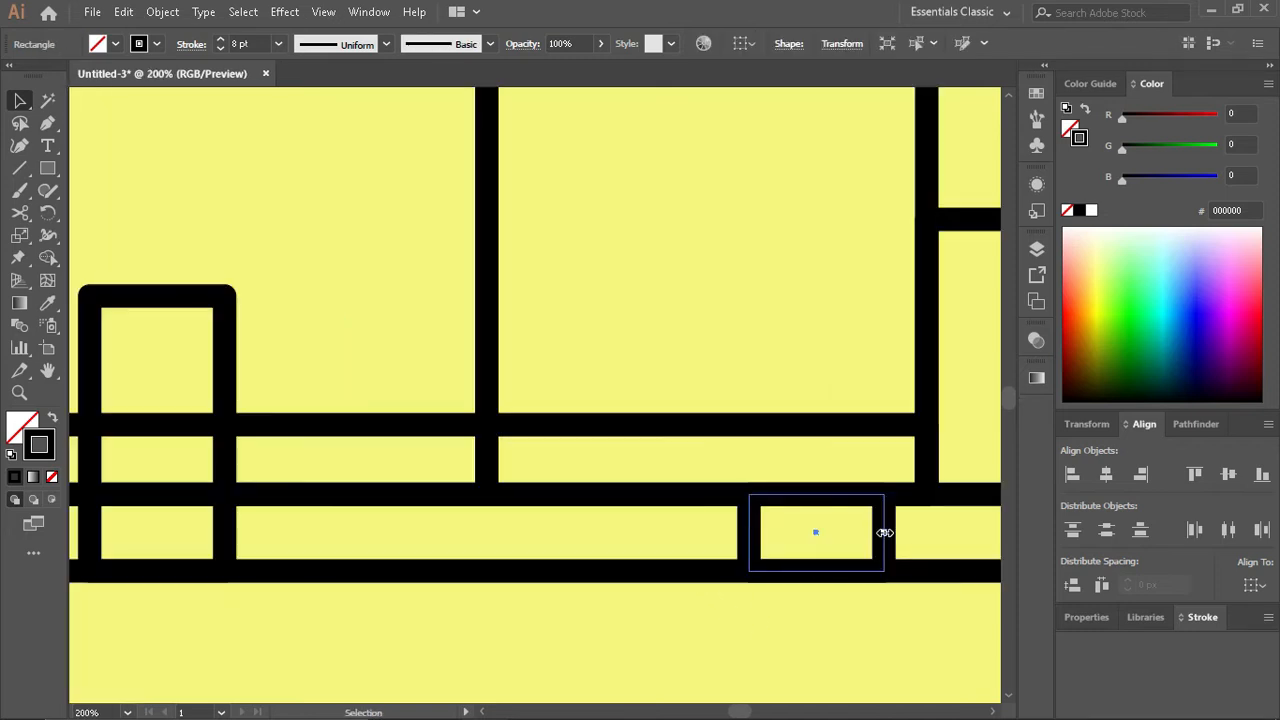
{"action": "left_click_drag", "start_coordinate": [885, 532], "coordinate": [855, 533]}
{"action": "left_click", "coordinate": [822, 540]}
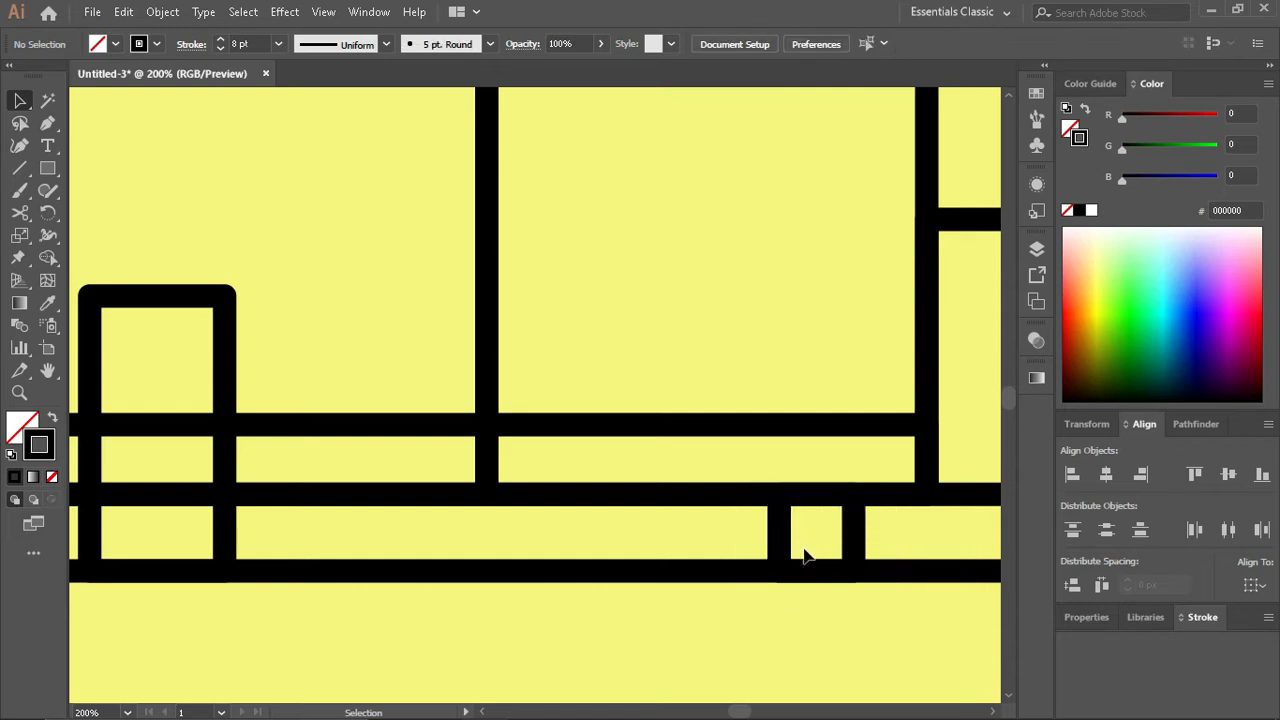
- Slant the right leg's inner side by shifting its lower inner corner slightly outward
{"action": "left_click", "coordinate": [785, 547]}
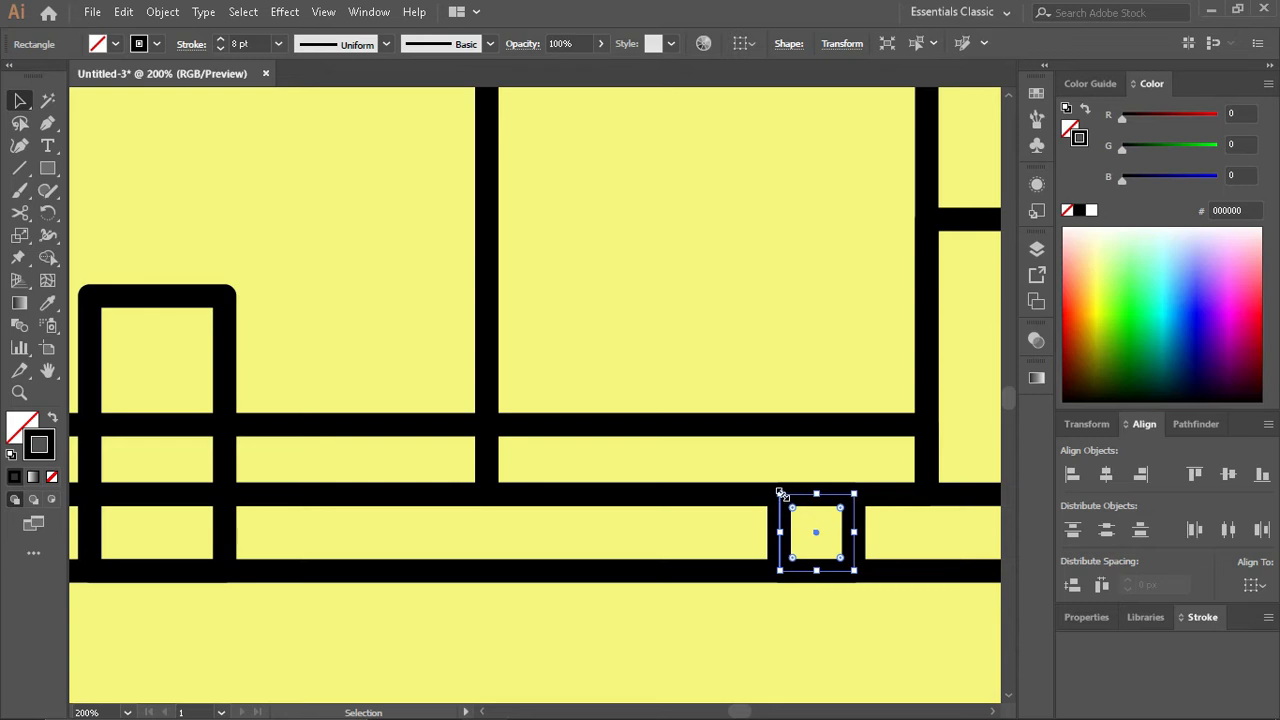
{"action": "key", "text": "a"}
{"action": "left_click", "coordinate": [780, 571]}
{"action": "key", "text": "Right"}
{"action": "key", "text": "Right"}
{"action": "key", "text": "Right"}
{"action": "key", "text": "Right"}
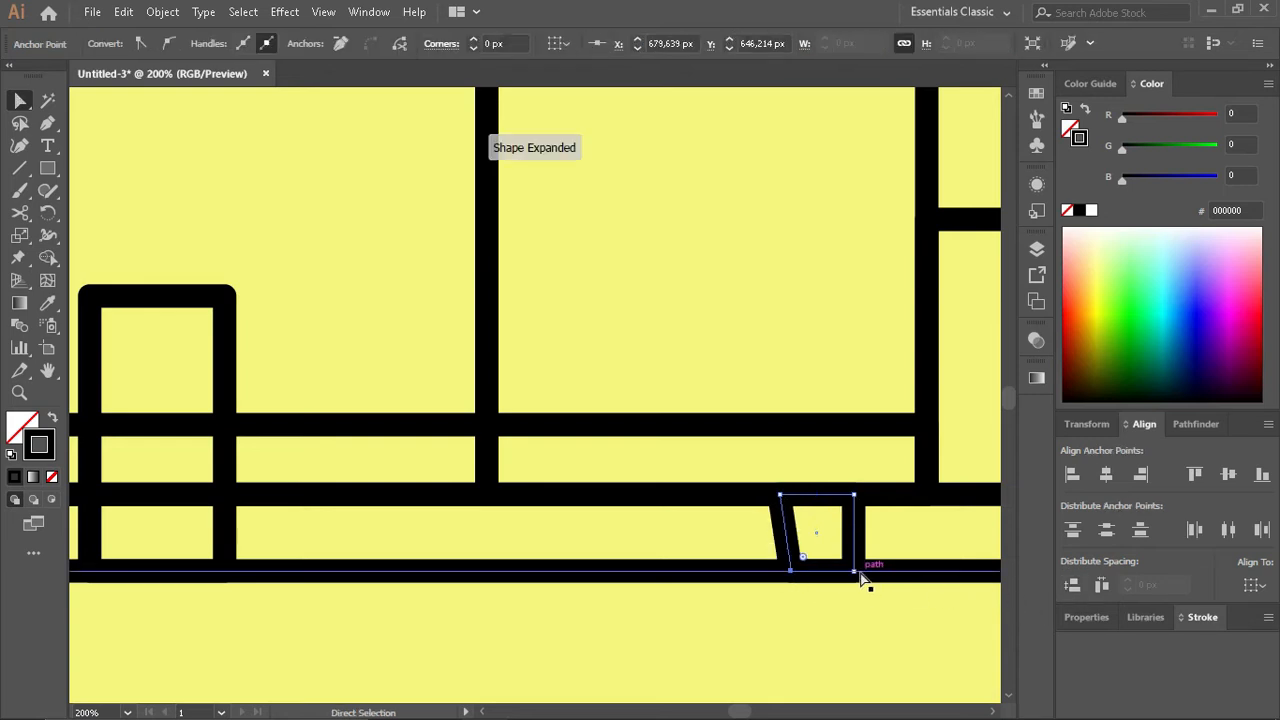
{"action": "left_click", "coordinate": [812, 605]}
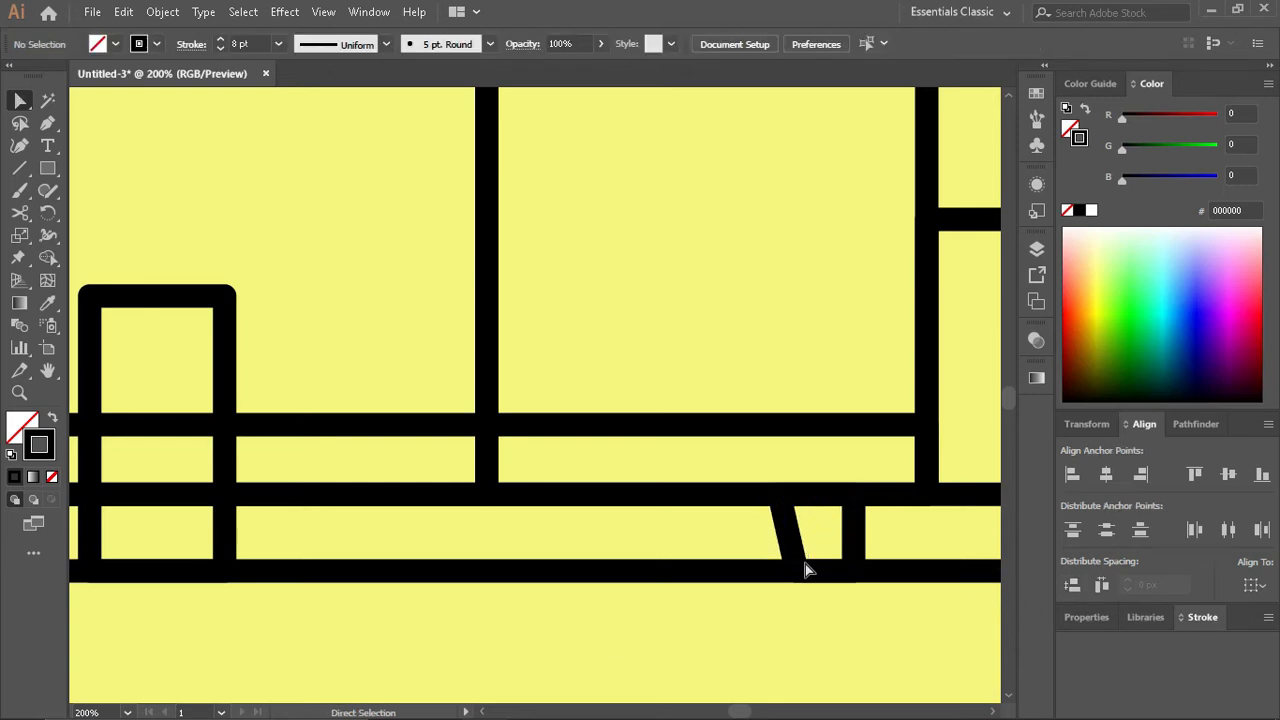
- Try to create a copy of the right leg reflected across the vertical axis
{"action": "left_click", "coordinate": [866, 547]}
{"action": "left_click", "coordinate": [1087, 424]}
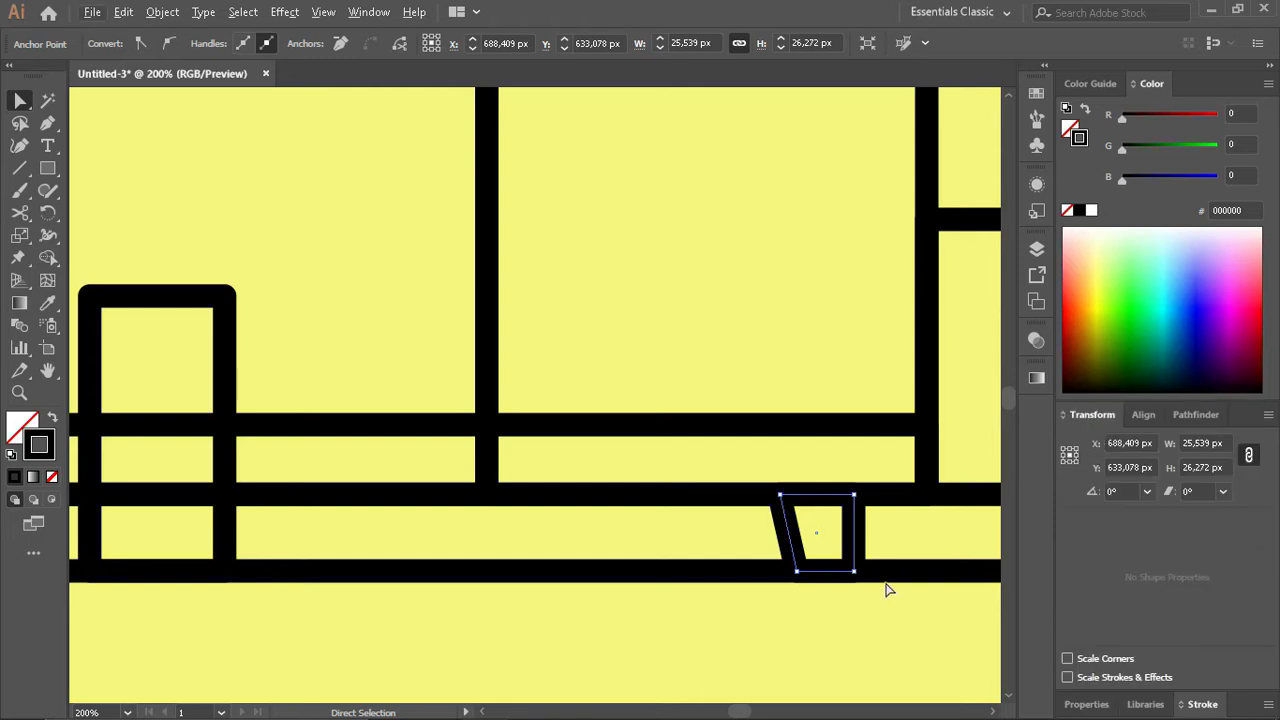
{"action": "scroll", "coordinate": [855, 615], "scroll_direction": "down", "scroll_amount": 2}
{"action": "scroll", "coordinate": [751, 620], "scroll_direction": "left", "scroll_amount": 1}
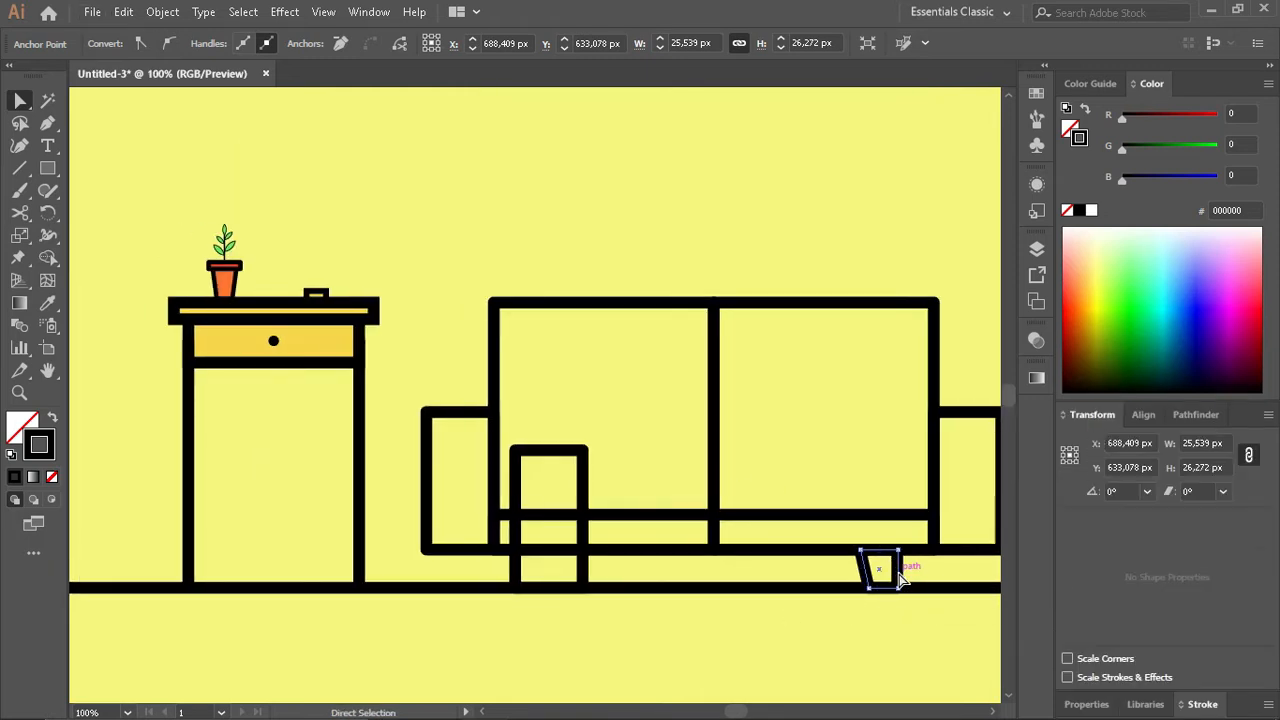
{"action": "left_click", "coordinate": [162, 11]}
{"action": "mouse_move", "coordinate": [290, 31]}
{"action": "left_click", "coordinate": [540, 105]}
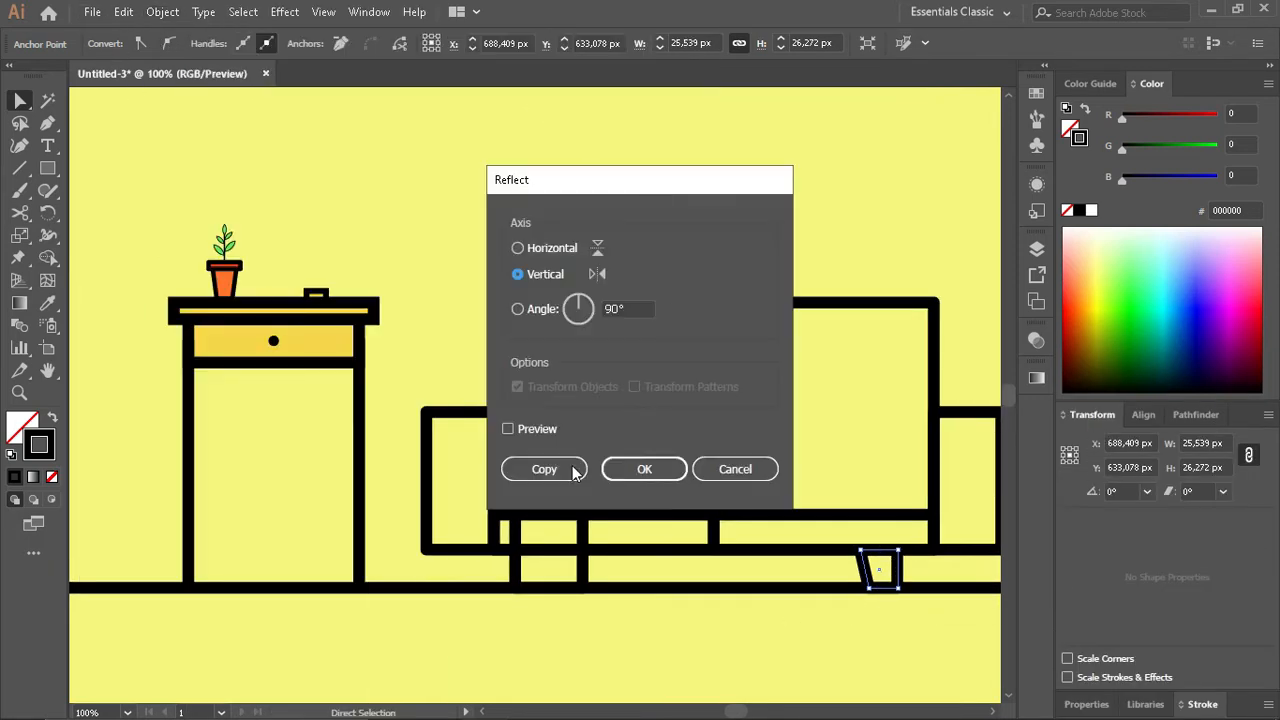
{"action": "left_click", "coordinate": [573, 468]}
{"action": "key", "text": "v"}
{"action": "left_click", "coordinate": [915, 576]}
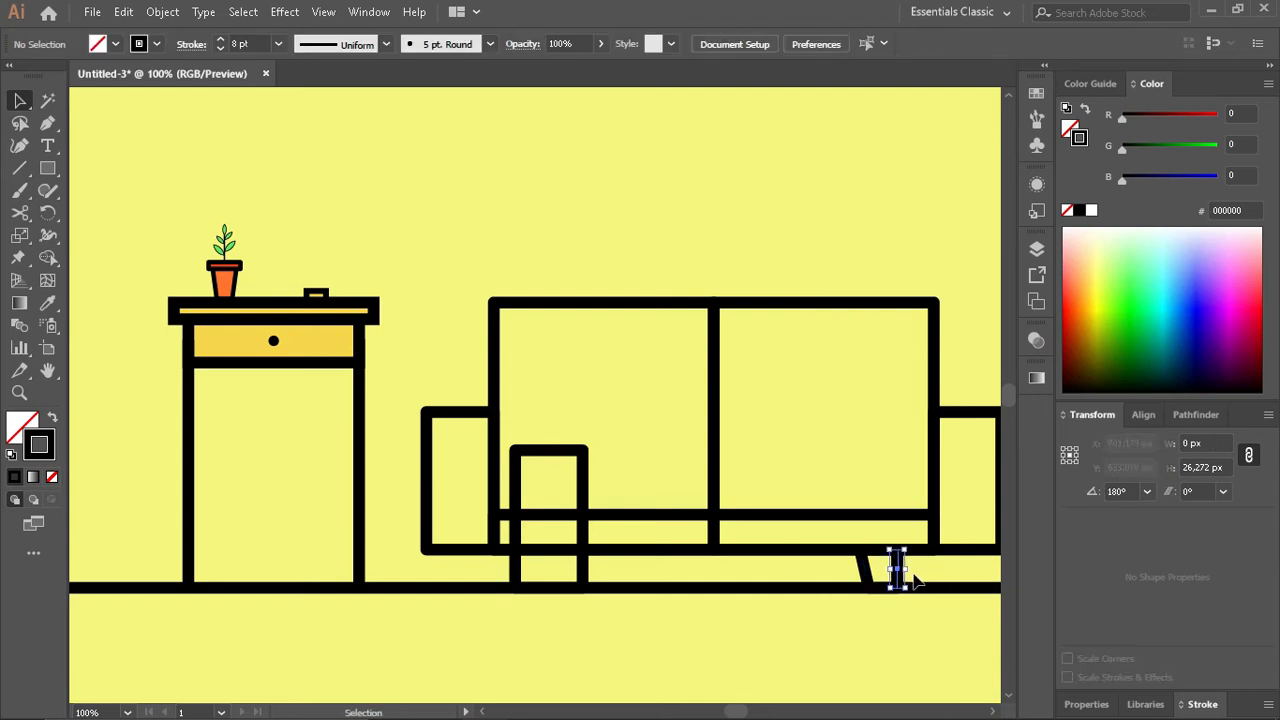
- Create a copy of the whole right leg reflected across the vertical axis and move it under the sofa's left half
{"action": "left_click_drag", "start_coordinate": [915, 580], "coordinate": [855, 568]}
{"action": "left_click", "coordinate": [162, 11]}
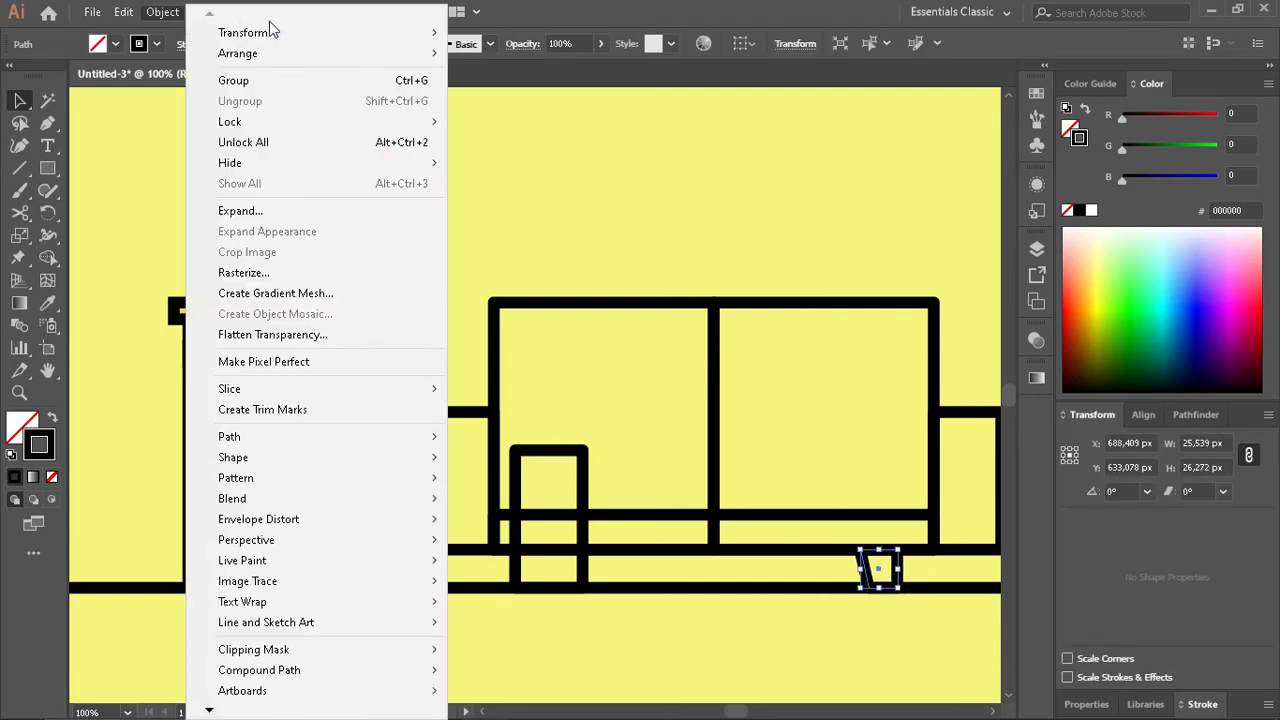
{"action": "mouse_move", "coordinate": [273, 31]}
{"action": "left_click", "coordinate": [526, 104]}
{"action": "left_click", "coordinate": [562, 467]}
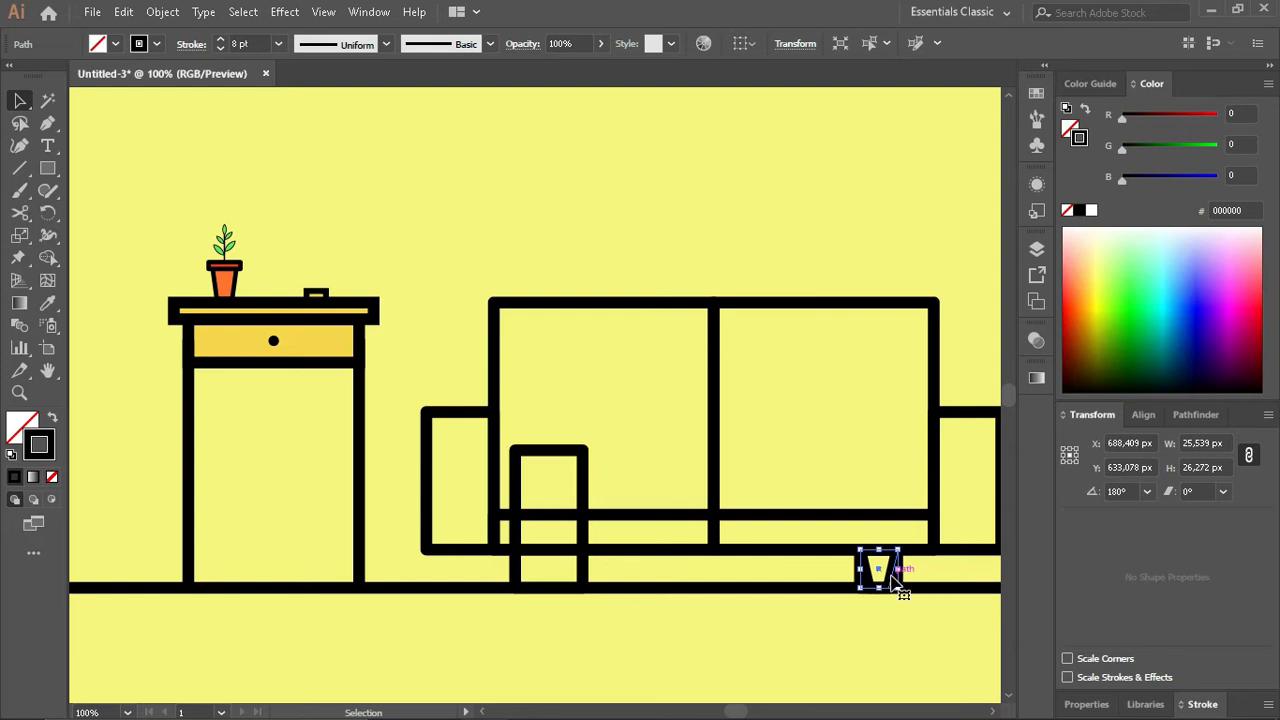
{"action": "left_click_drag", "start_coordinate": [895, 582], "coordinate": [567, 572]}
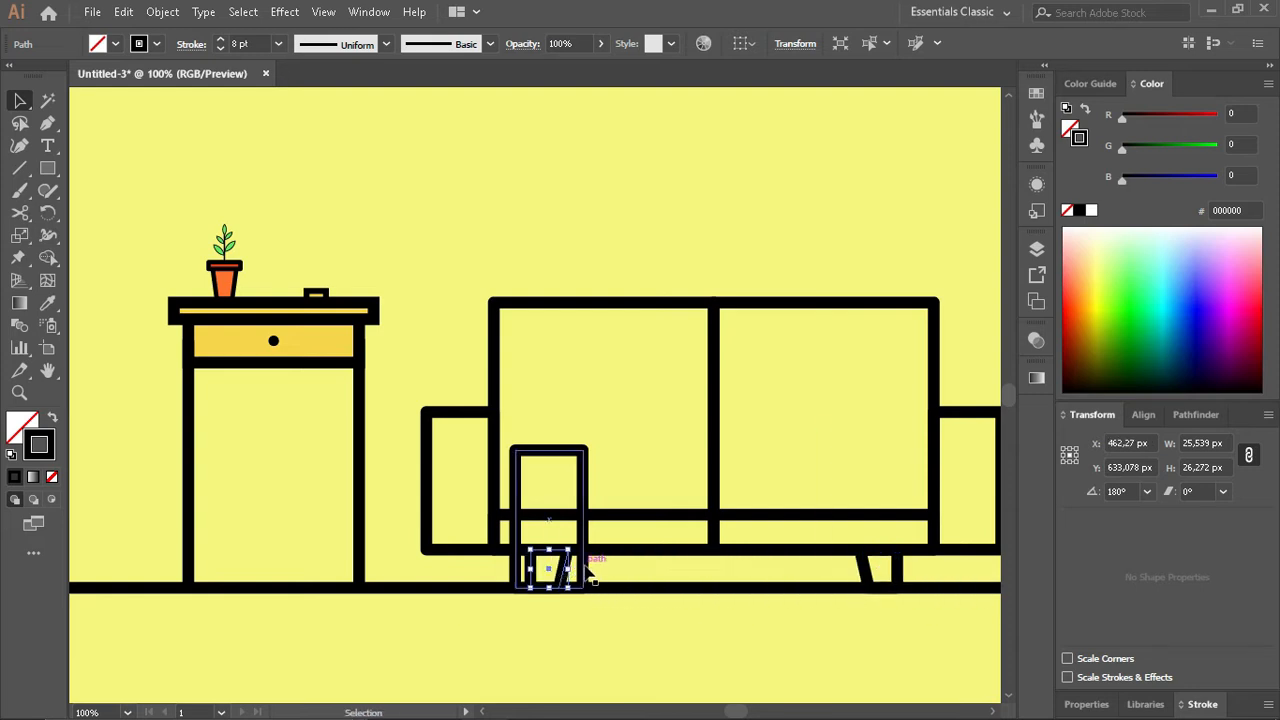
- Duplicate the sofa's long seat rectangle and place the copy directly above the original
{"action": "left_click", "coordinate": [691, 632]}
{"action": "scroll", "coordinate": [691, 632], "scroll_direction": "up", "scroll_amount": 1}
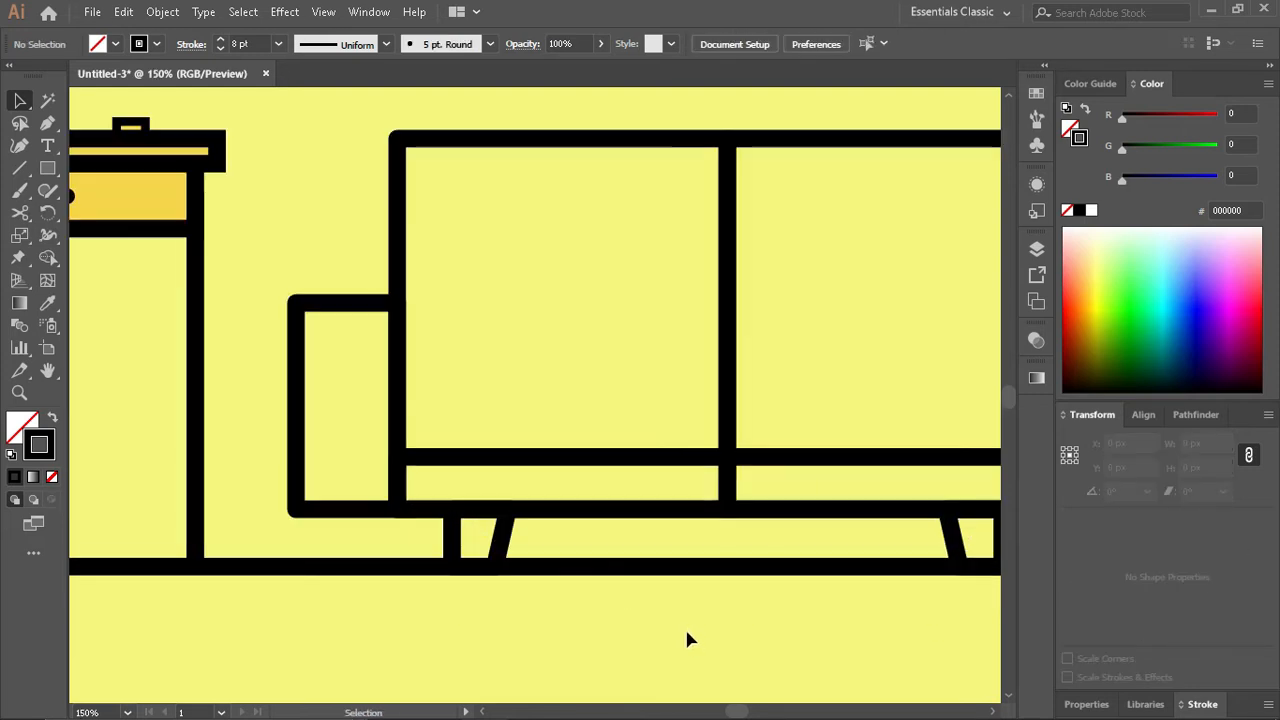
{"action": "left_click", "coordinate": [614, 458]}
{"action": "left_click_drag", "start_coordinate": [623, 458], "coordinate": [630, 406]}
{"action": "left_click", "coordinate": [614, 377]}
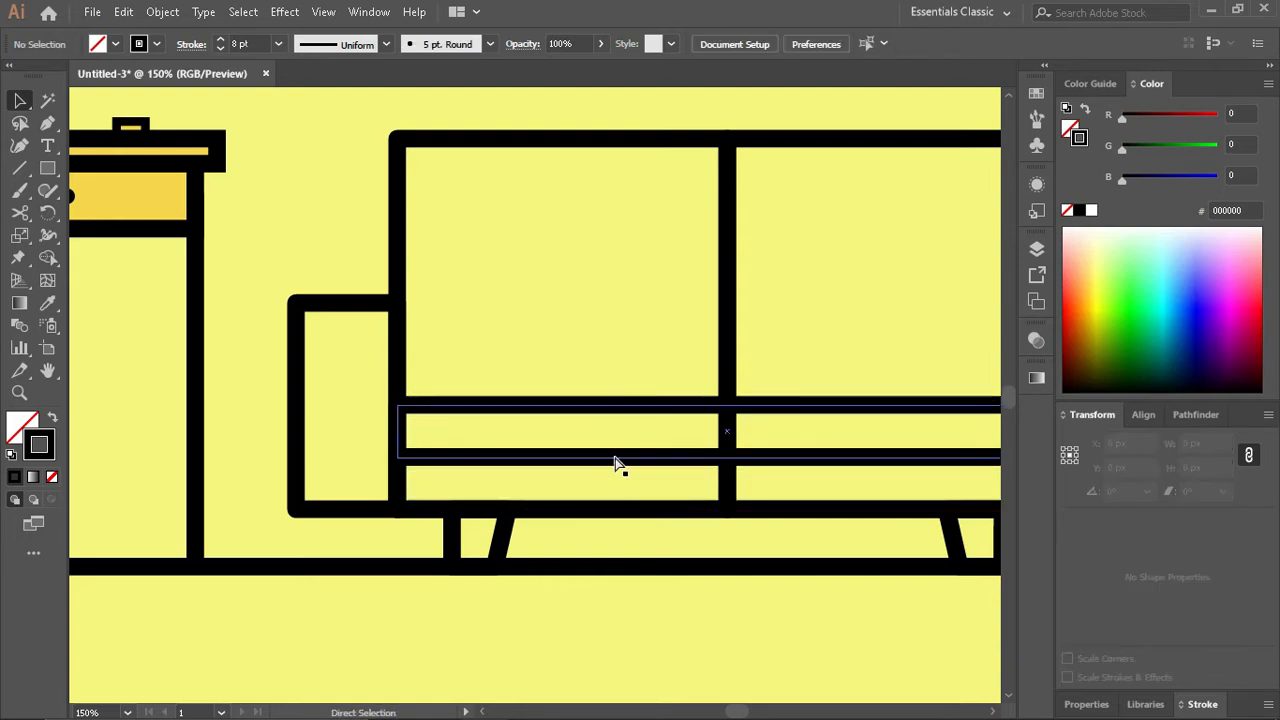
{"action": "key", "text": "ctrl+y"}
{"action": "key", "text": "ctrl+y"}
{"action": "scroll", "coordinate": [483, 440], "scroll_direction": "down", "scroll_amount": 1}
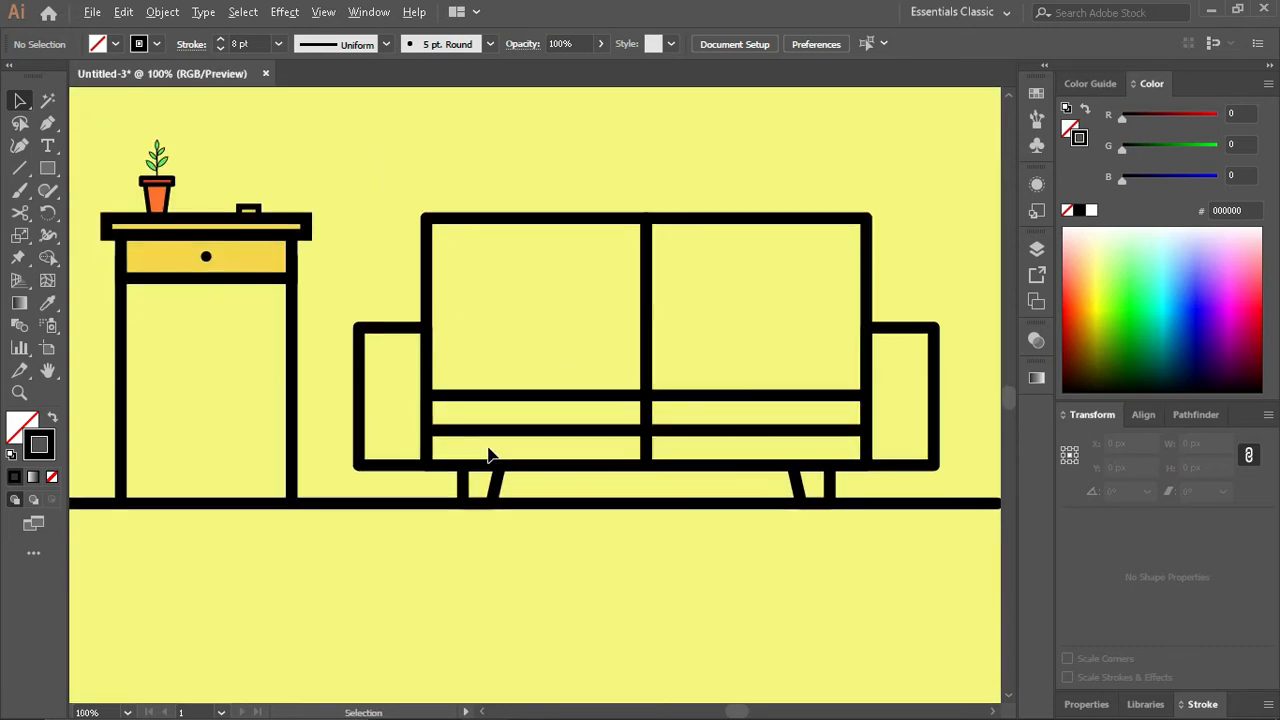
- Fill the sofa's backrest, seat and armrest rectangles together with the golden yellow sampled from the palette swatch
{"action": "left_click", "coordinate": [378, 338]}
{"action": "scroll", "coordinate": [583, 430], "scroll_direction": "down", "scroll_amount": 1}
{"action": "left_click_drag", "start_coordinate": [860, 446], "coordinate": [851, 443]}
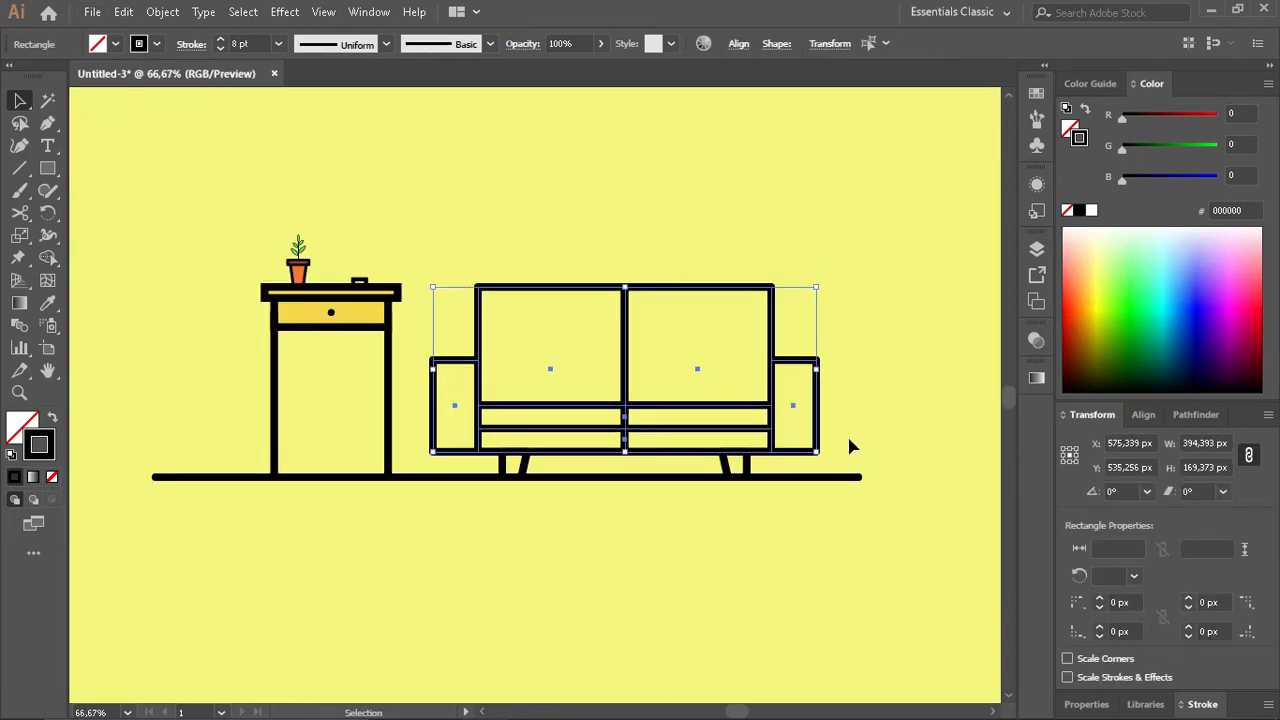
{"action": "scroll", "coordinate": [851, 443], "scroll_direction": "down", "scroll_amount": 1}
{"action": "left_click", "coordinate": [598, 397]}
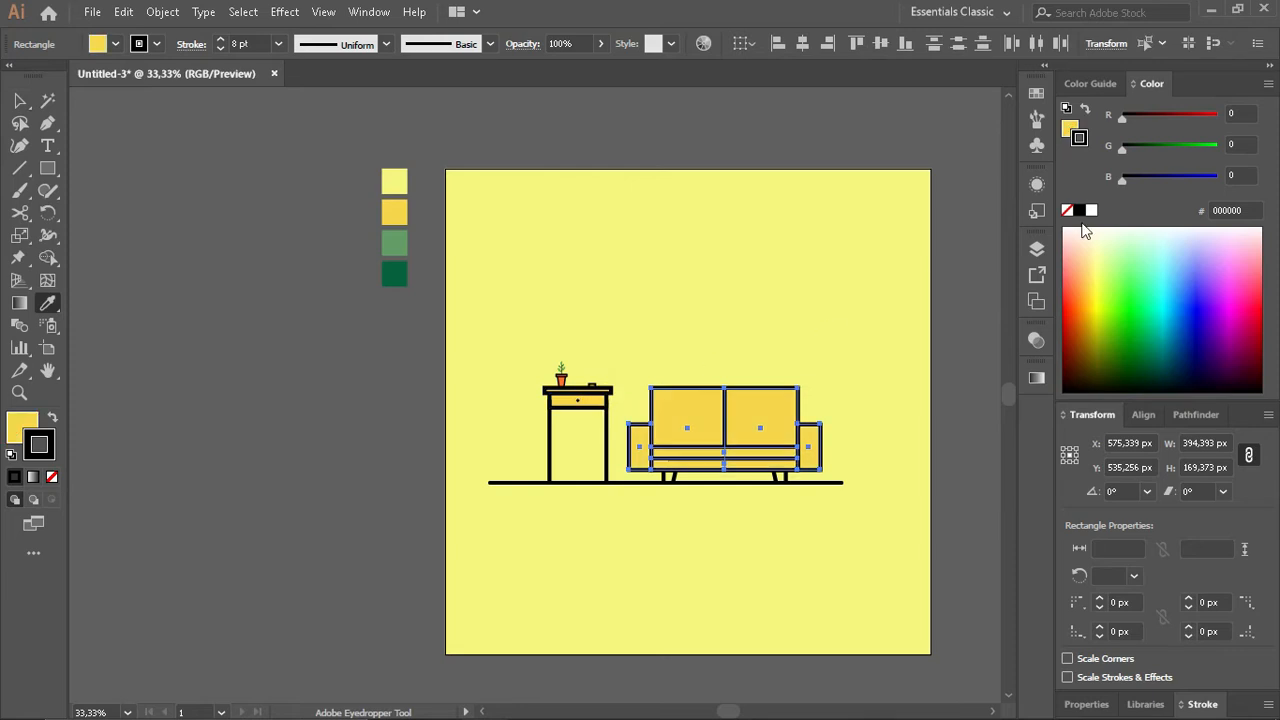
- Colour the outlines of the selected sofa parts bright blue from the High Contrast 1 harmony
{"action": "left_click", "coordinate": [1088, 83]}
{"action": "left_click", "coordinate": [1265, 115]}
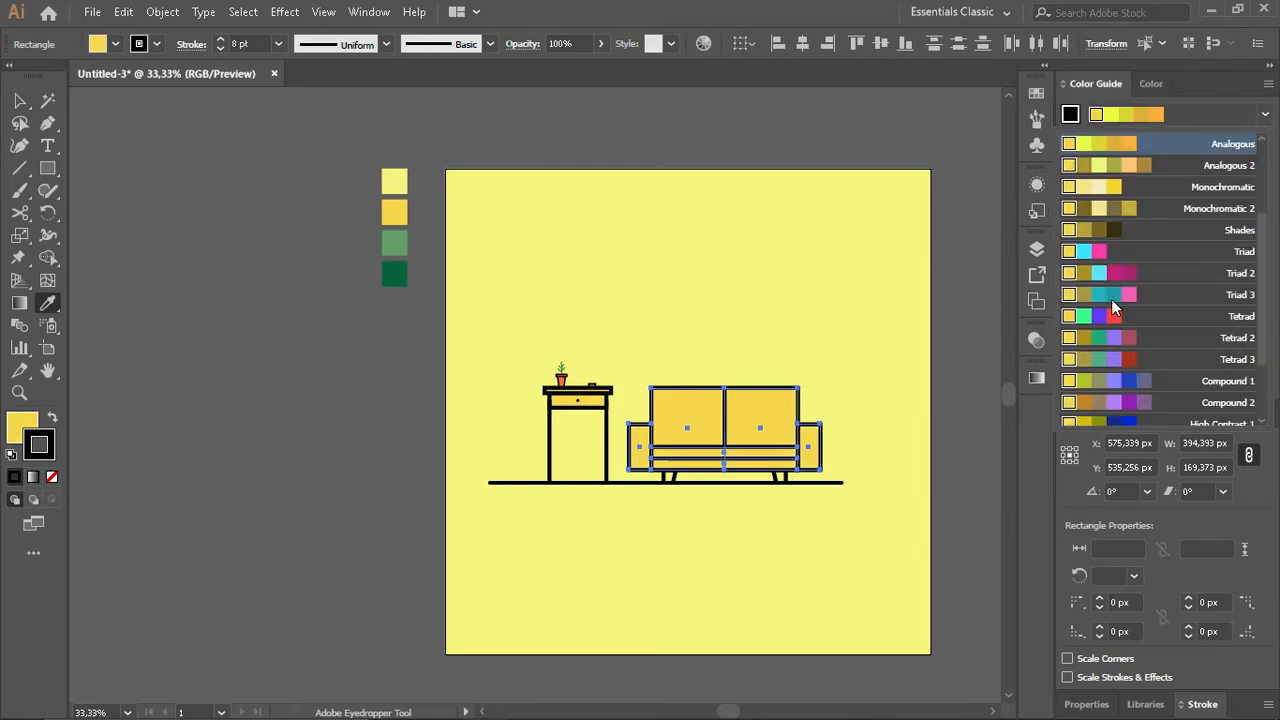
{"action": "scroll", "coordinate": [1120, 340], "scroll_direction": "down", "scroll_amount": 1}
{"action": "left_click", "coordinate": [1139, 360]}
{"action": "left_click", "coordinate": [1168, 214]}
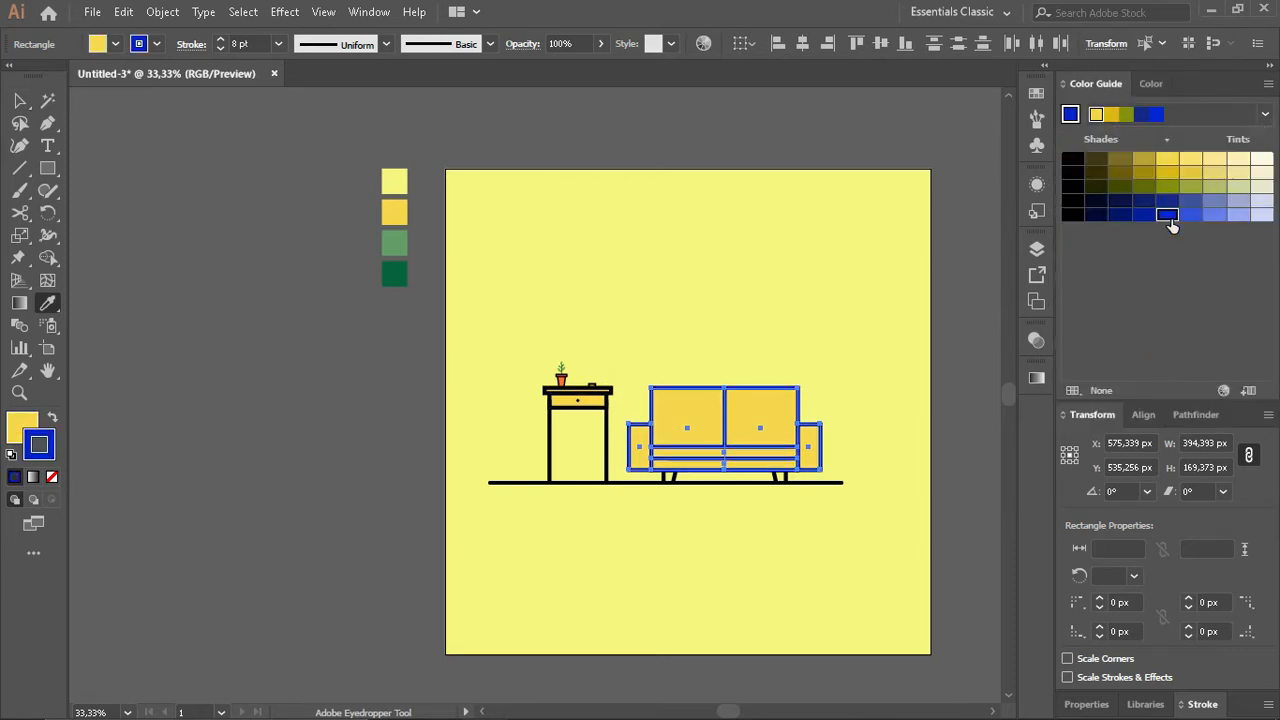
- Change the sofa parts' fill to the medium blue of a harmony based on the golden yellow
{"action": "left_click", "coordinate": [1151, 84]}
{"action": "left_click", "coordinate": [1077, 130]}
{"action": "left_click", "coordinate": [1096, 84]}
{"action": "left_click", "coordinate": [1165, 216]}
{"action": "left_click", "coordinate": [1096, 114]}
{"action": "left_click", "coordinate": [1265, 114]}
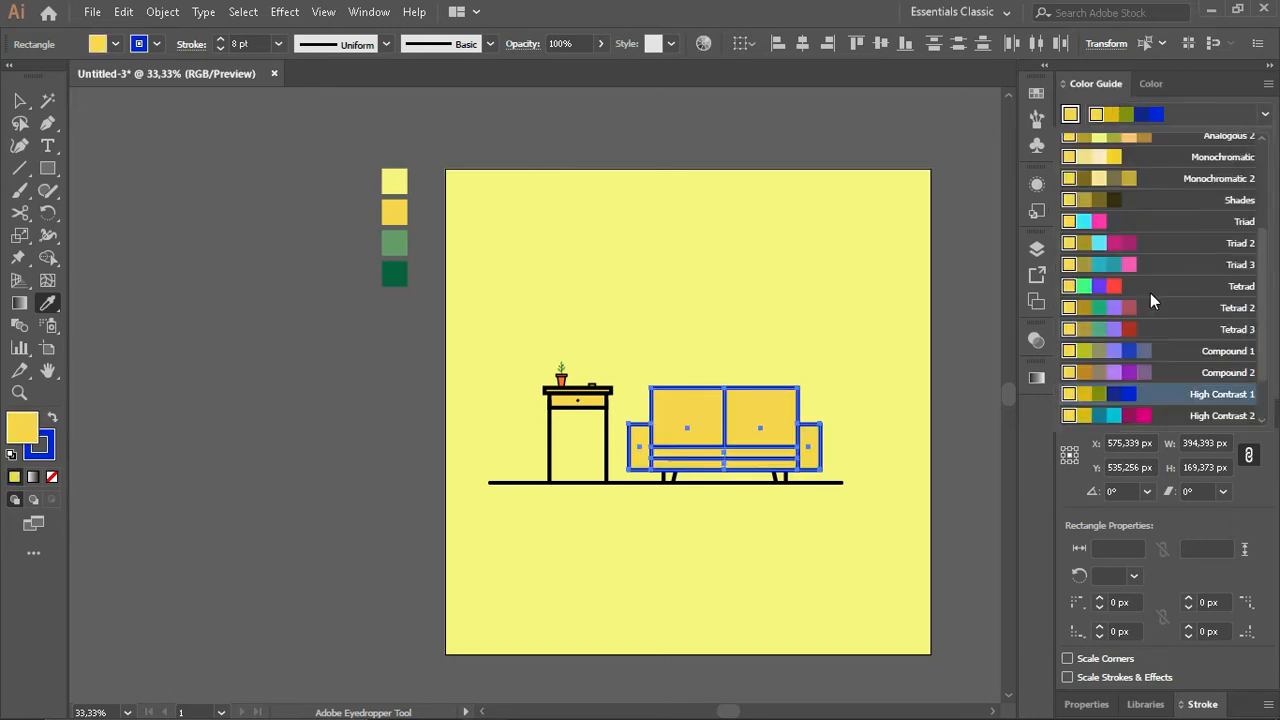
{"action": "scroll", "coordinate": [1150, 293], "scroll_direction": "up", "scroll_amount": 2}
{"action": "left_click", "coordinate": [1150, 245]}
{"action": "left_click", "coordinate": [1167, 214]}
{"action": "left_click", "coordinate": [1167, 228]}
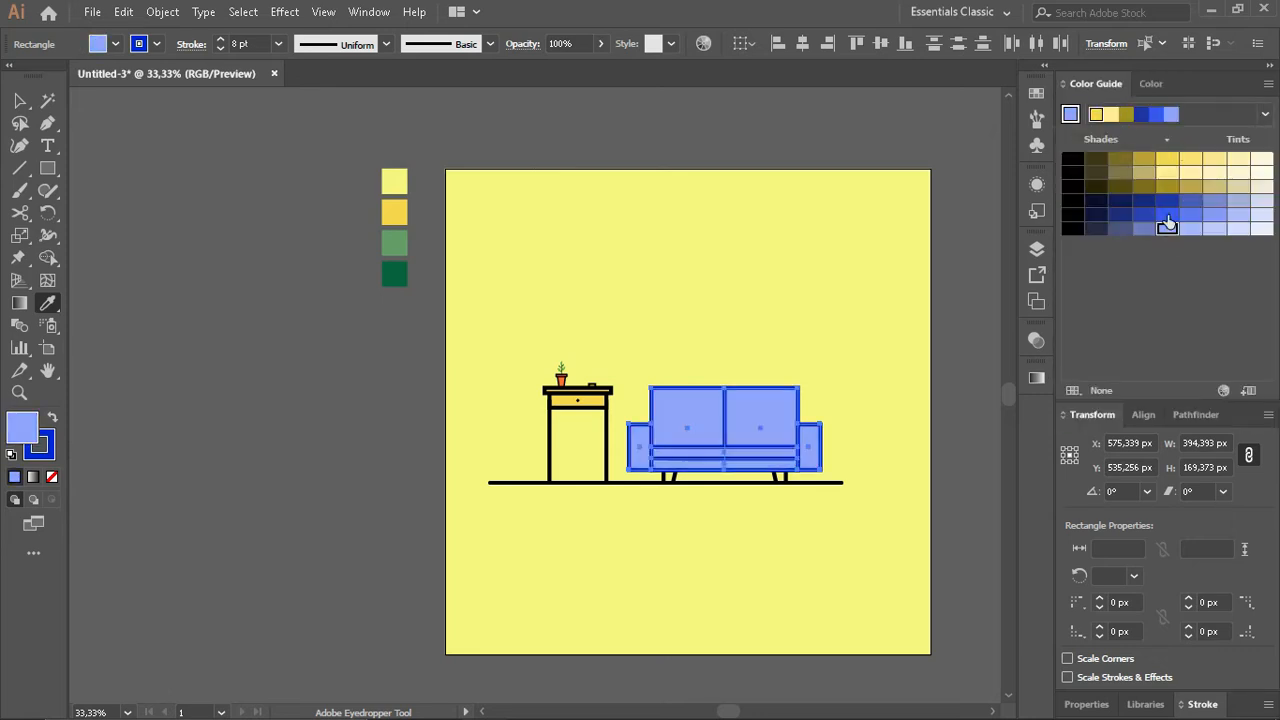
{"action": "left_click", "coordinate": [1167, 214]}
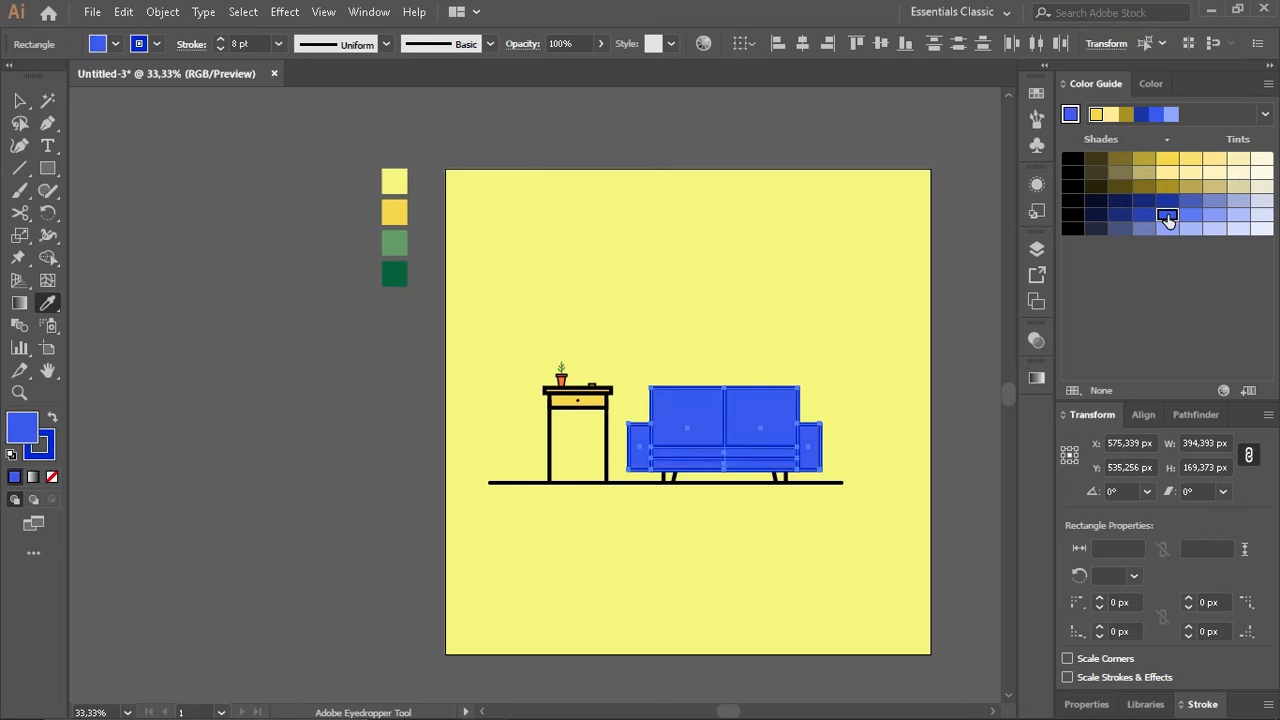
- Change the sofa parts' outlines to a very dark navy shade from the harmony based on the blue outline
{"action": "left_click", "coordinate": [1151, 84]}
{"action": "left_click", "coordinate": [1086, 140]}
{"action": "left_click", "coordinate": [1096, 84]}
{"action": "left_click", "coordinate": [1121, 189]}
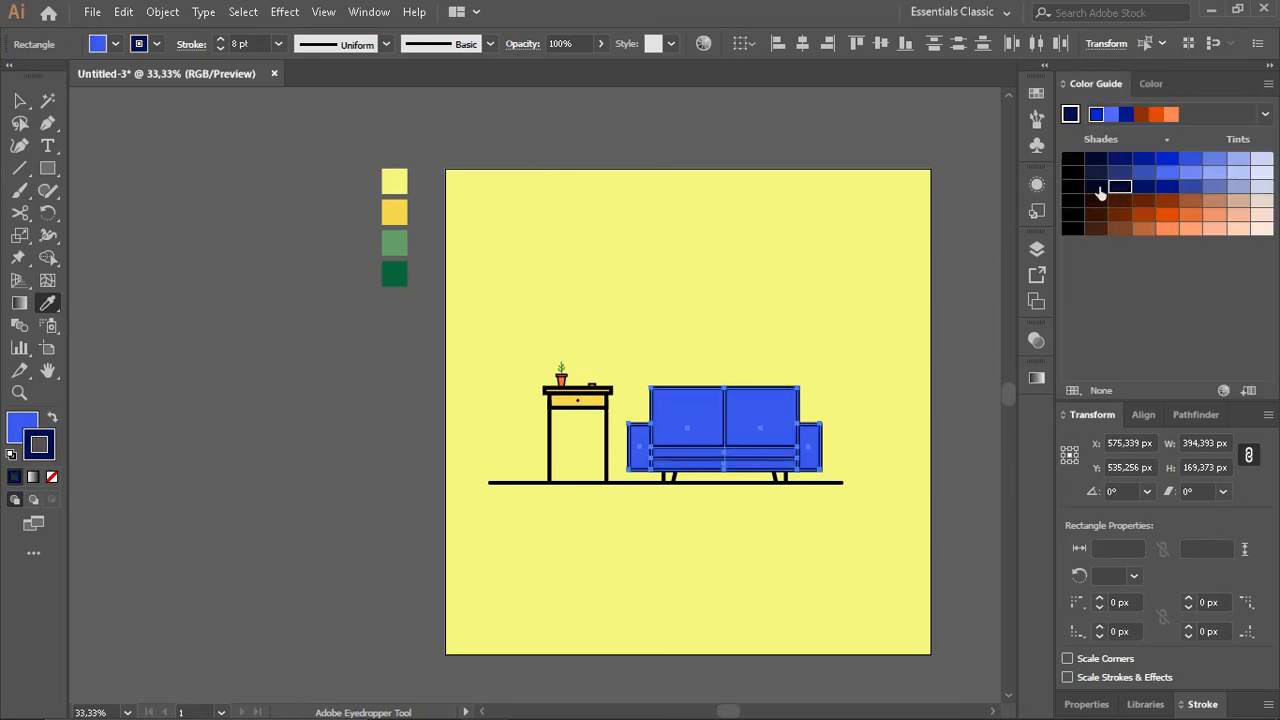
{"action": "key", "text": "v"}
{"action": "left_click", "coordinate": [973, 319]}
- Round all corners of the two sofa backrest rectangles to about 13 px
{"action": "scroll", "coordinate": [692, 456], "scroll_direction": "up", "scroll_amount": 3}
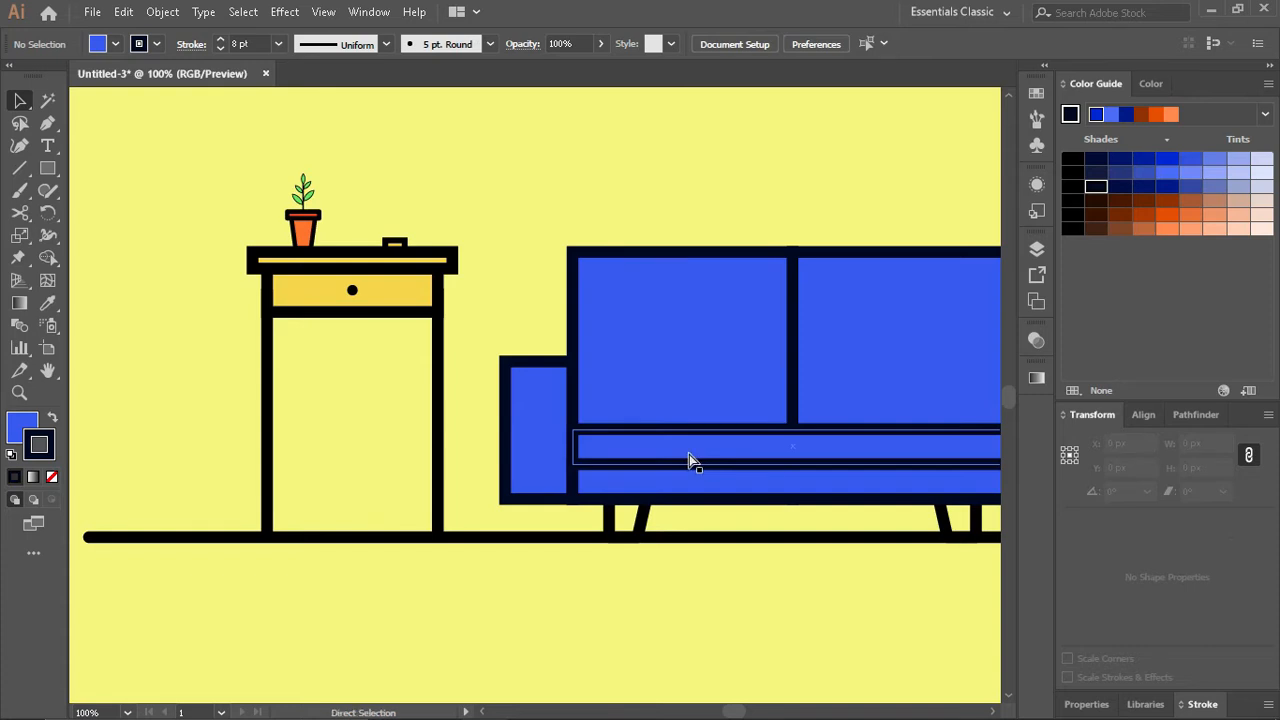
{"action": "scroll", "coordinate": [692, 460], "scroll_direction": "right", "scroll_amount": 2}
{"action": "left_click", "coordinate": [529, 277]}
{"action": "key", "text": "a"}
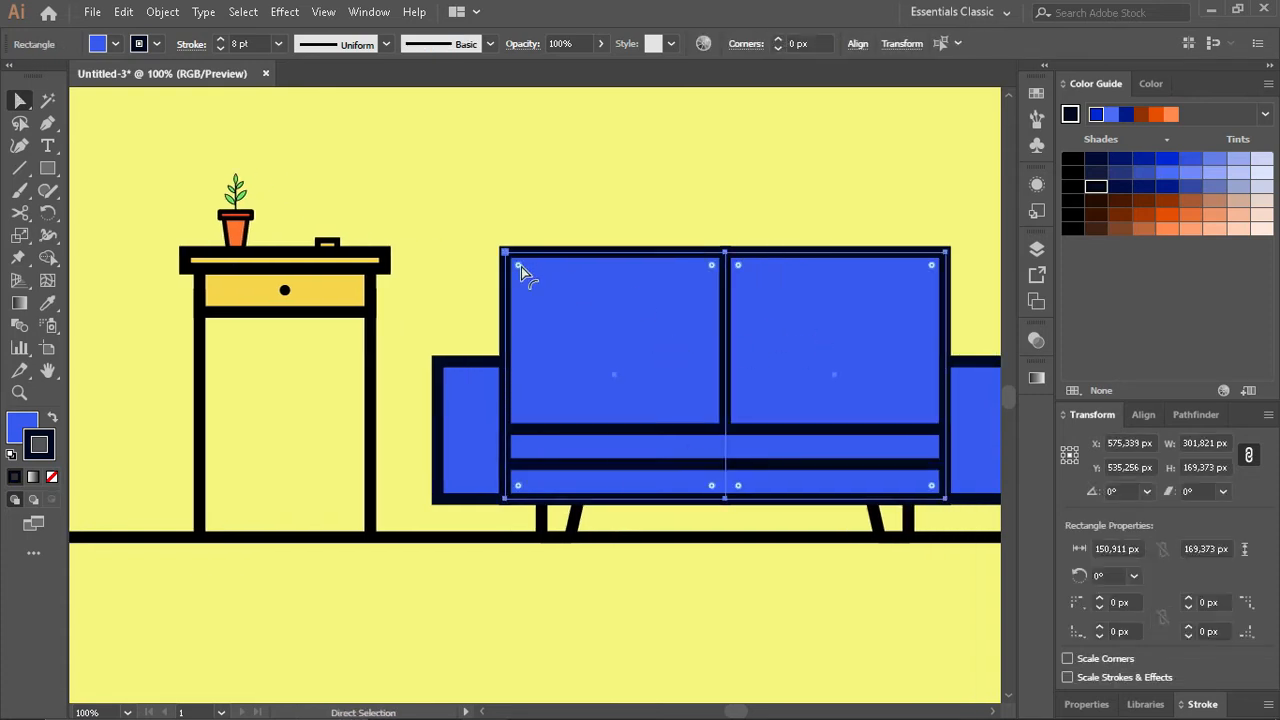
{"action": "left_click_drag", "start_coordinate": [523, 266], "coordinate": [528, 279]}
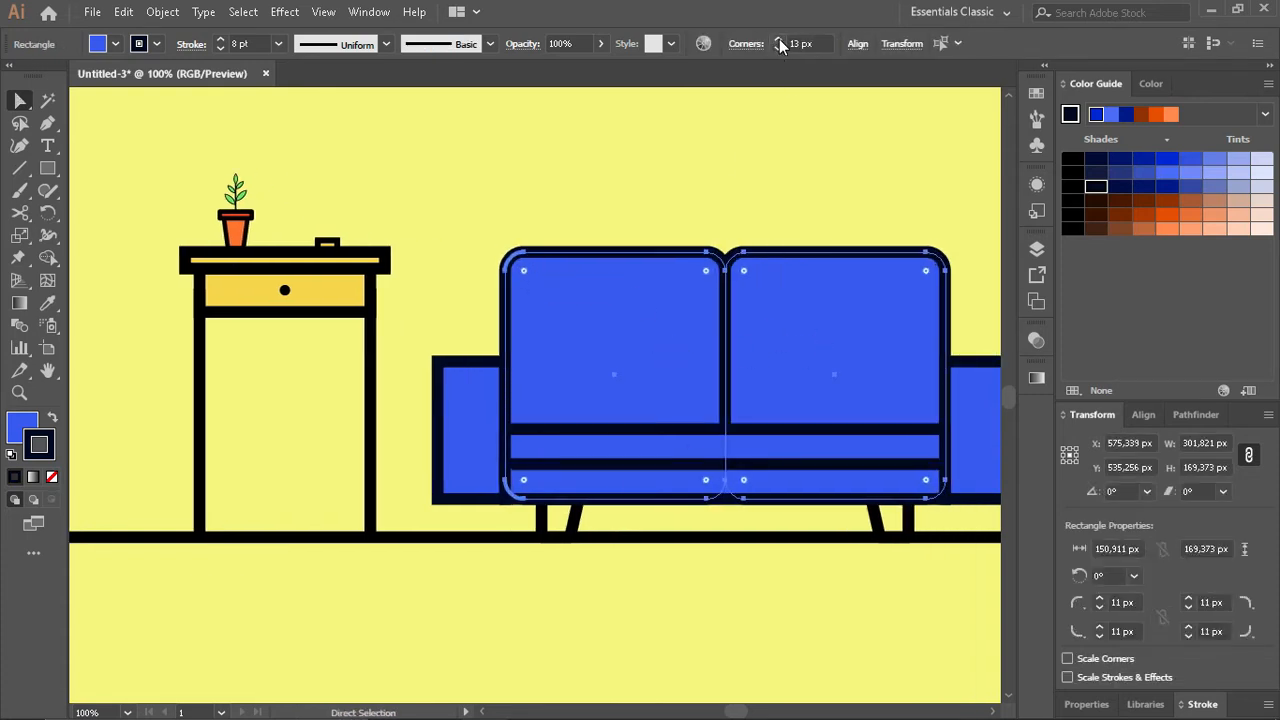
{"action": "left_click", "coordinate": [782, 174]}
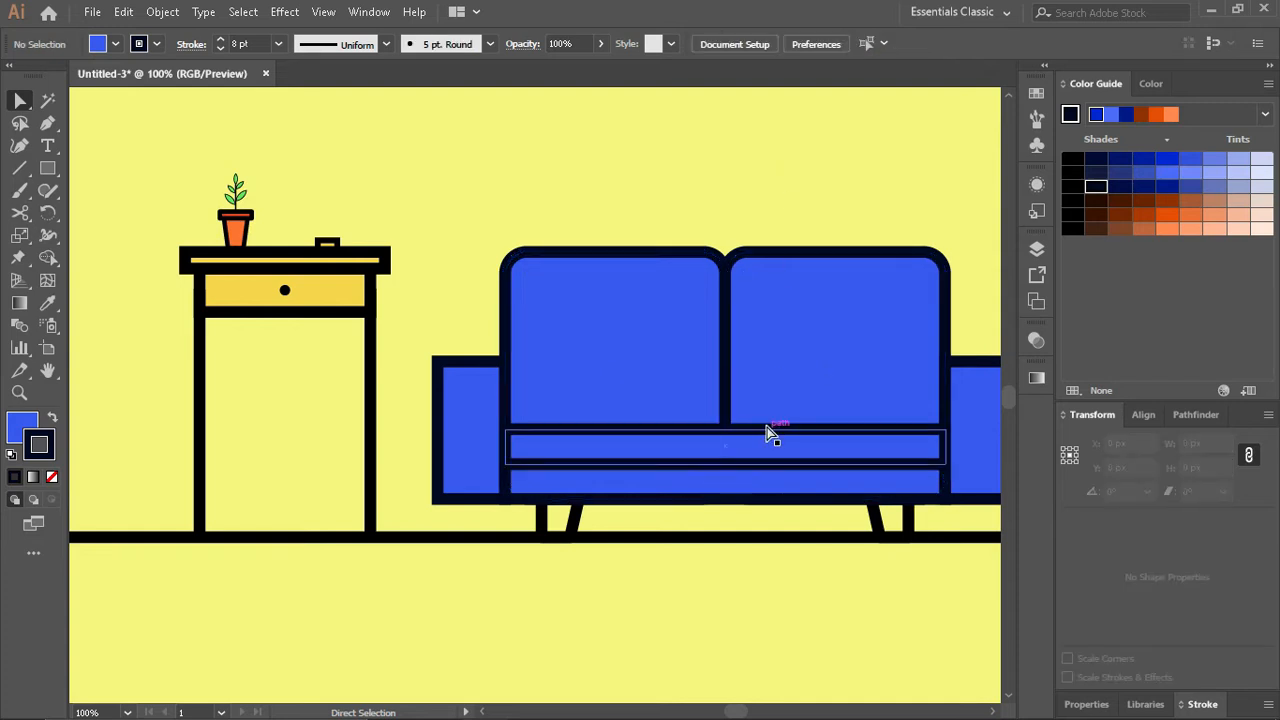
- Round the corners of both sofa armrests to 15 px
{"action": "scroll", "coordinate": [820, 622], "scroll_direction": "right", "scroll_amount": 2}
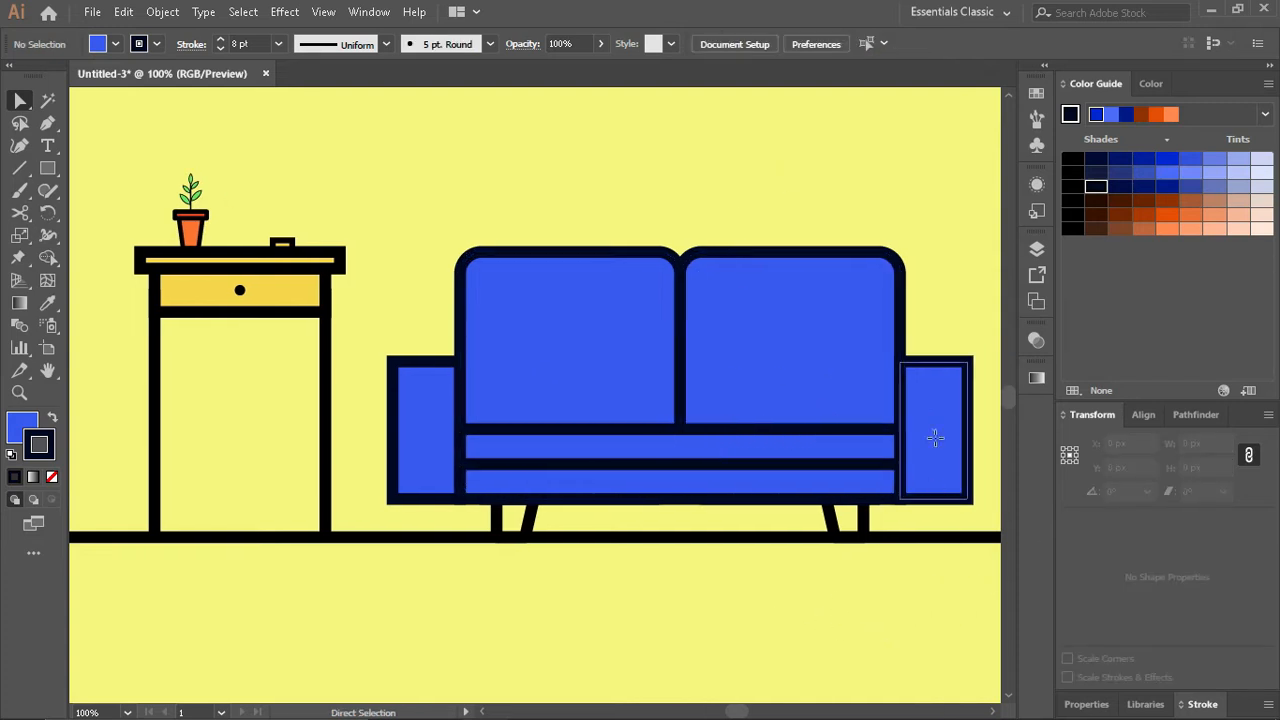
{"action": "left_click", "coordinate": [934, 437]}
{"action": "left_click", "coordinate": [443, 443], "text": "shift"}
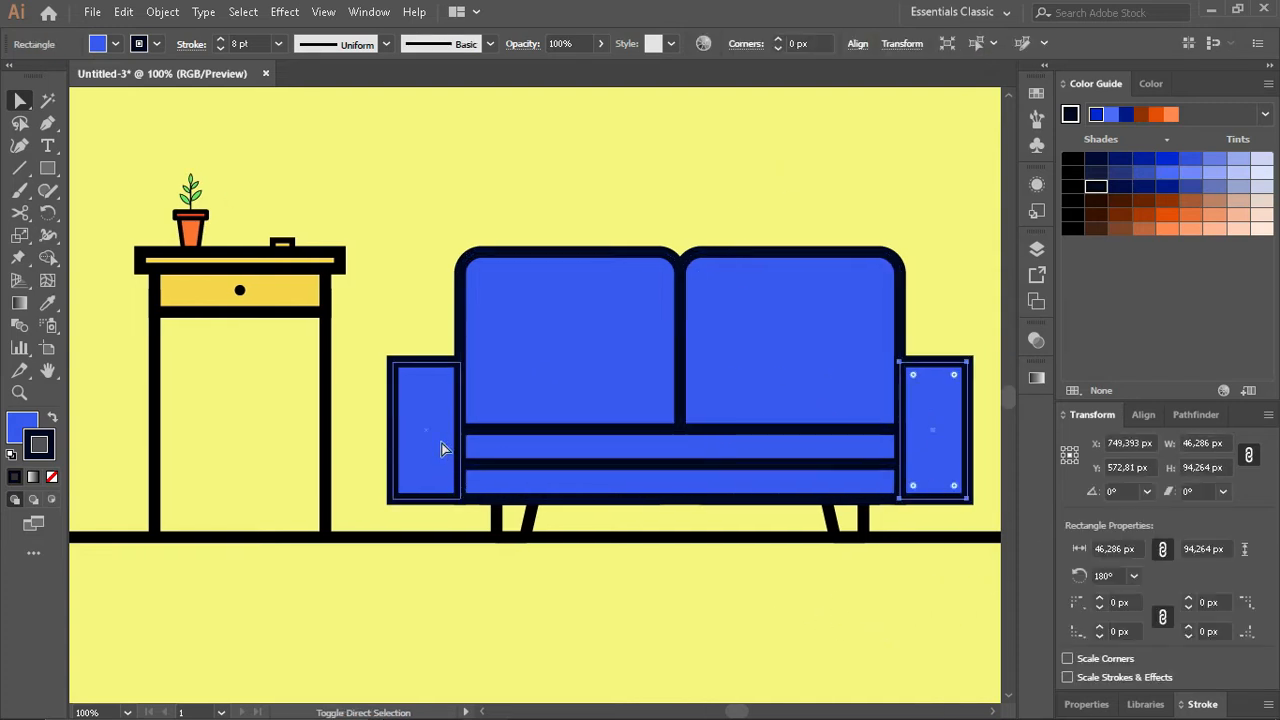
{"action": "left_click", "coordinate": [778, 39]}
{"action": "left_click", "coordinate": [778, 39]}
{"action": "left_click", "coordinate": [778, 39]}
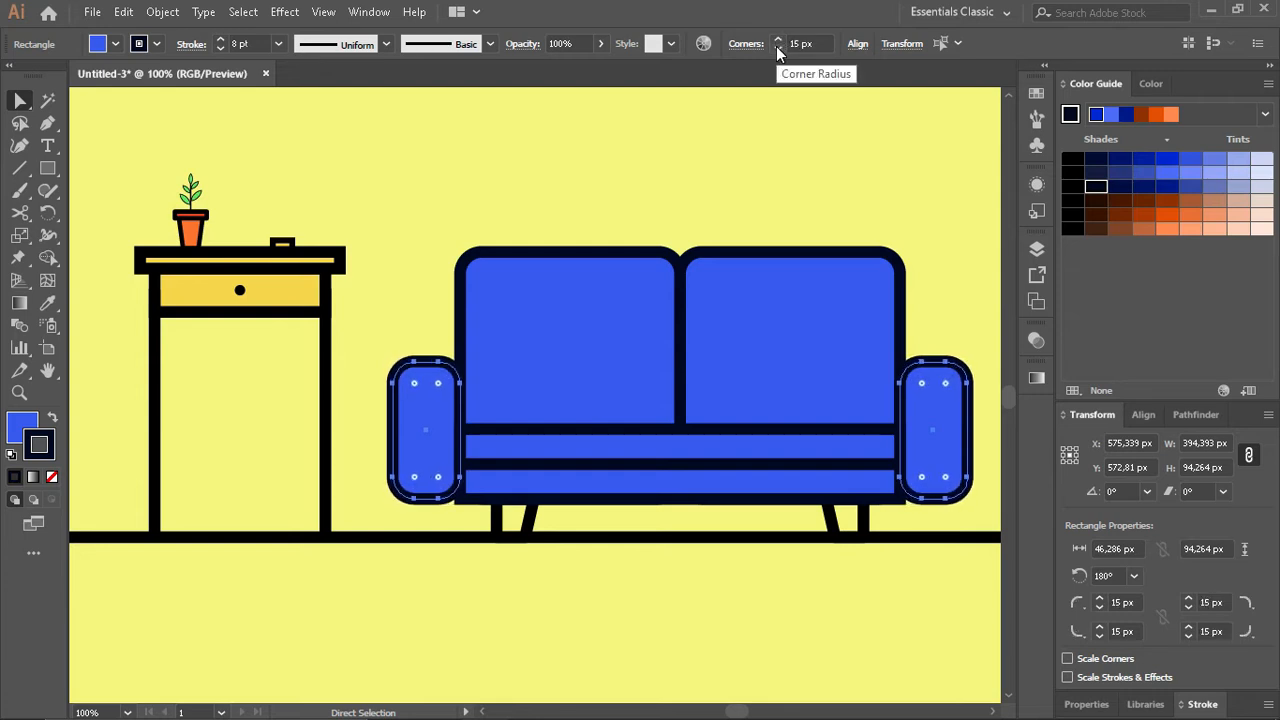
{"action": "left_click", "coordinate": [794, 180]}
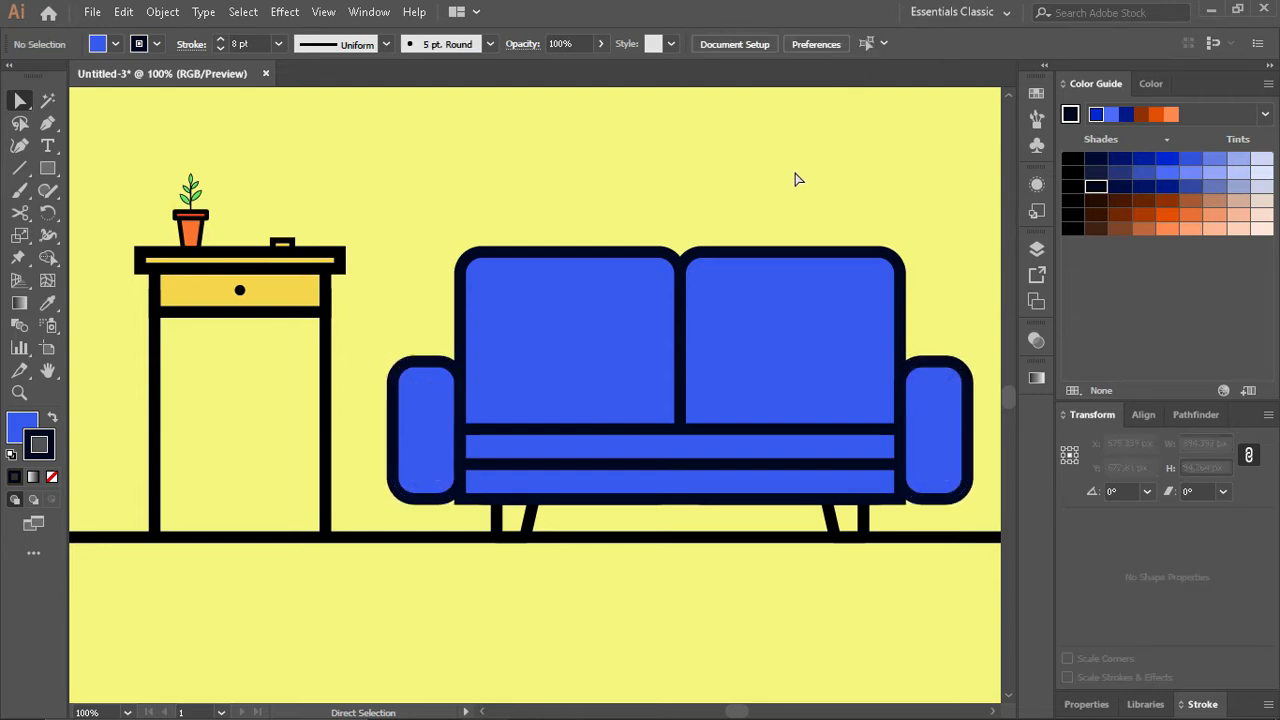
- Widen the sofa's bottom rectangle symmetrically to the middle of both armrests, and bring the armrests to the front
{"action": "left_click", "coordinate": [660, 503]}
{"action": "left_click_drag", "start_coordinate": [898, 482], "coordinate": [933, 482]}
{"action": "left_click", "coordinate": [959, 423]}
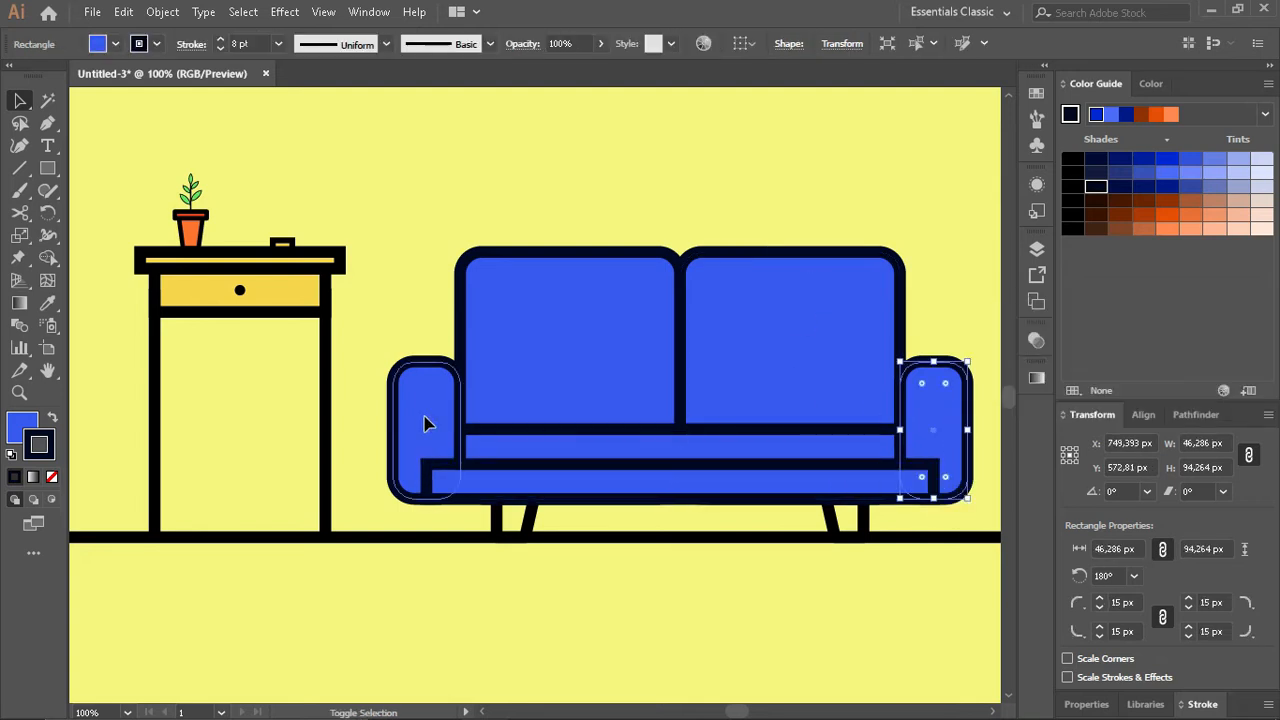
{"action": "left_click", "coordinate": [426, 420], "text": "shift"}
{"action": "key", "text": "ctrl+shift+]"}
{"action": "left_click", "coordinate": [861, 149]}
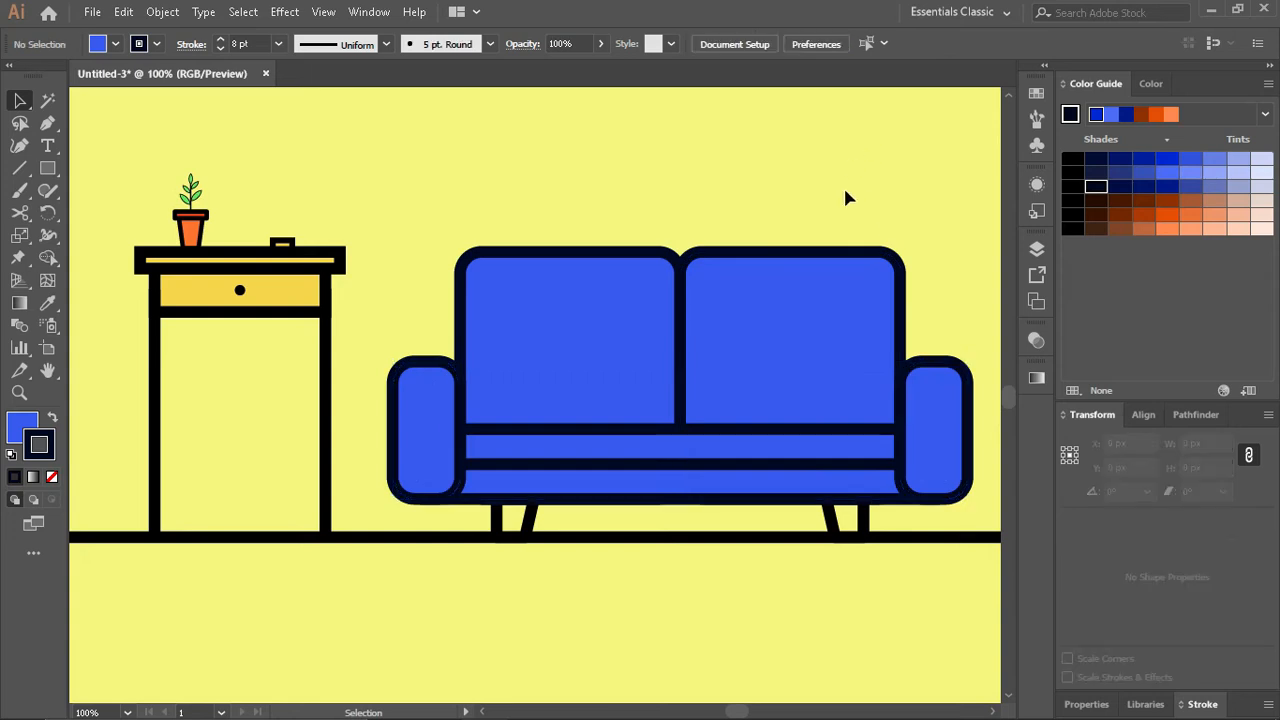
- Round the corners of the upper seat rectangle to 10 px
{"action": "left_click", "coordinate": [500, 449]}
{"action": "key", "text": "a"}
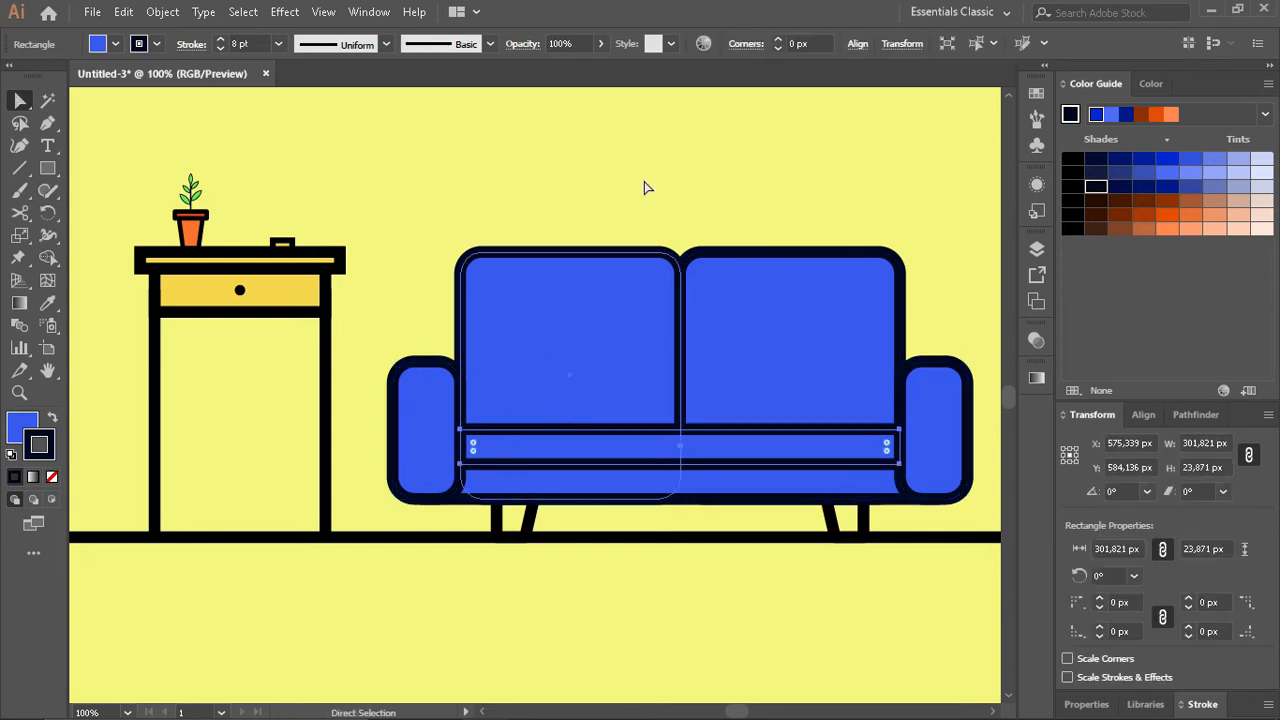
{"action": "left_click", "coordinate": [779, 41]}
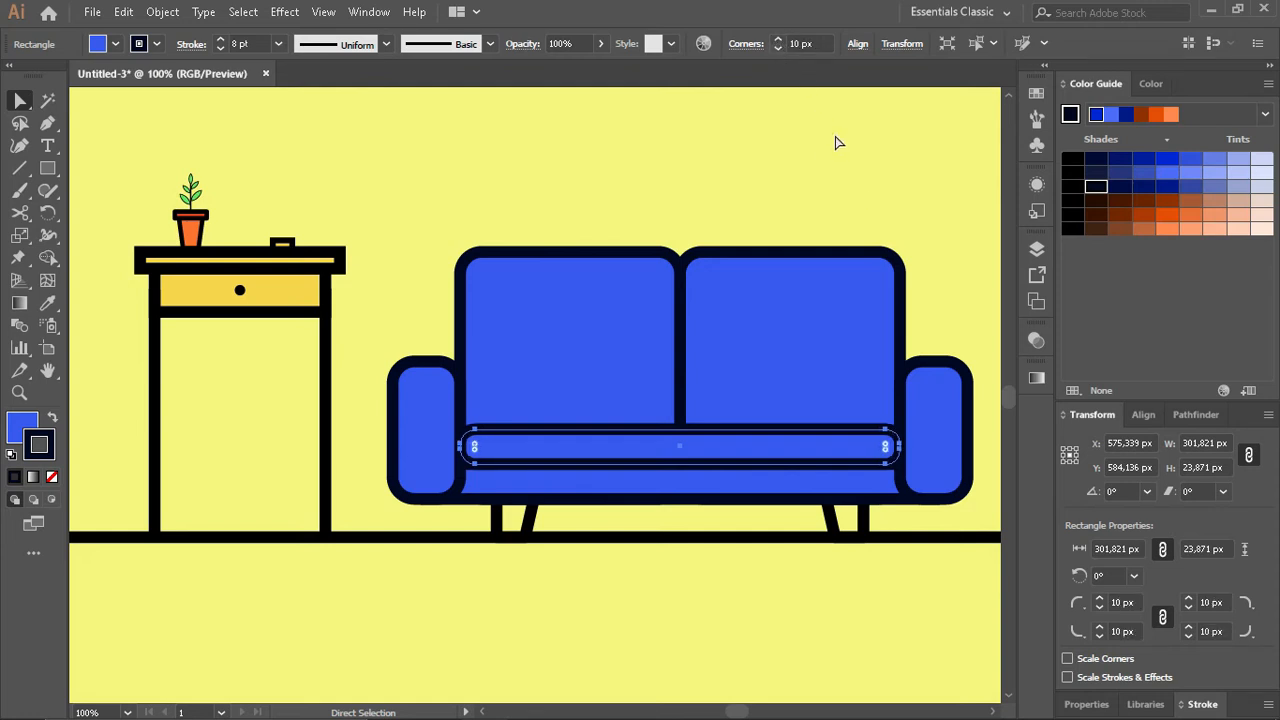
{"action": "left_click", "coordinate": [876, 198]}
- Draw a pillow rectangle about 51 by 47 px on the seat in front of the sofa's left backrest
{"action": "scroll", "coordinate": [520, 358], "scroll_direction": "up", "scroll_amount": 1}
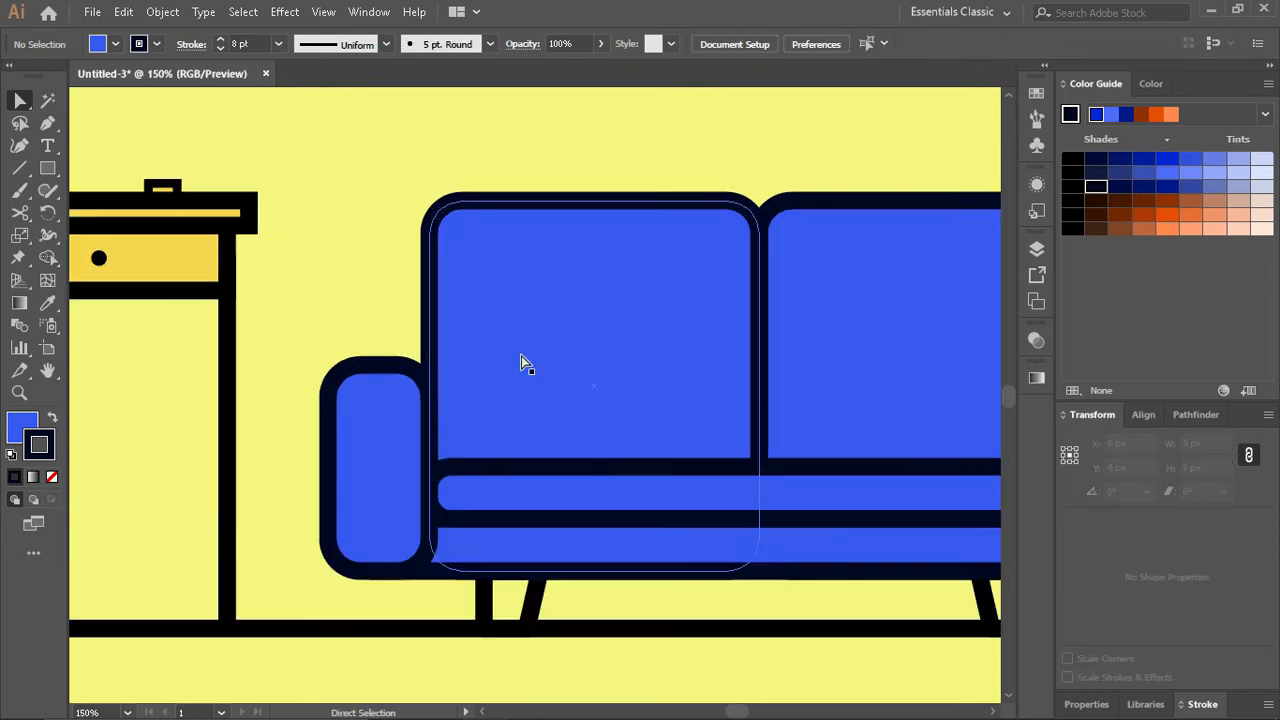
{"action": "key", "text": "m"}
{"action": "left_click_drag", "start_coordinate": [506, 364], "coordinate": [618, 466]}
{"action": "key", "text": "v"}
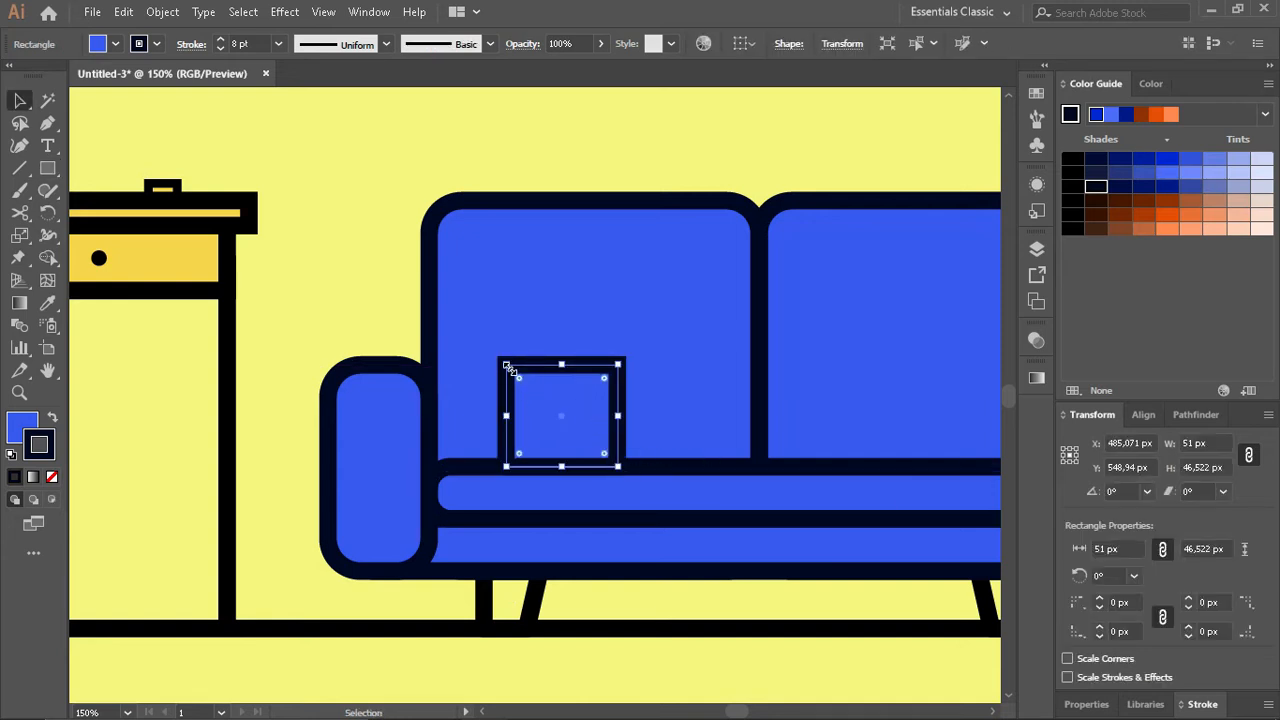
- Shift the pillow's two upper corners 2 px up and slightly outward so that it flares at the top
{"action": "scroll", "coordinate": [510, 366], "scroll_direction": "up", "scroll_amount": 1}
{"action": "key", "text": "a"}
{"action": "left_click", "coordinate": [506, 365]}
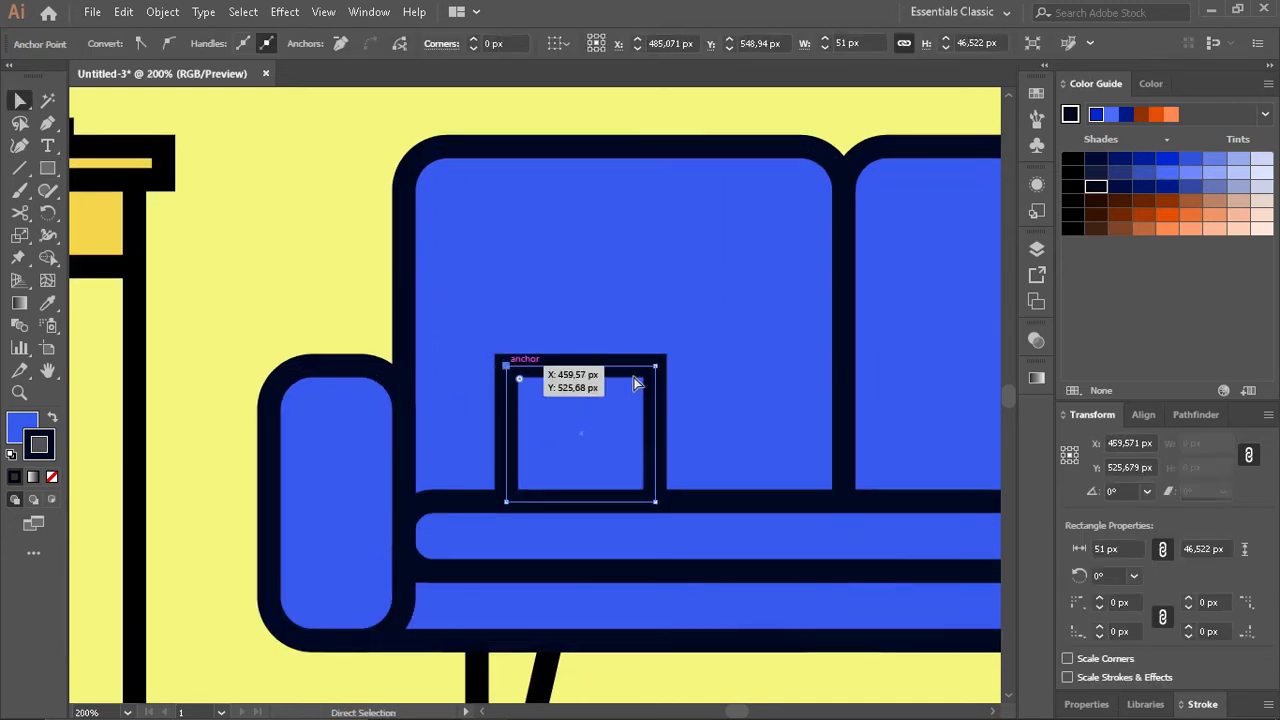
{"action": "key", "text": "Up"}
{"action": "key", "text": "Up"}
{"action": "key", "text": "Left"}
{"action": "key", "text": "Left"}
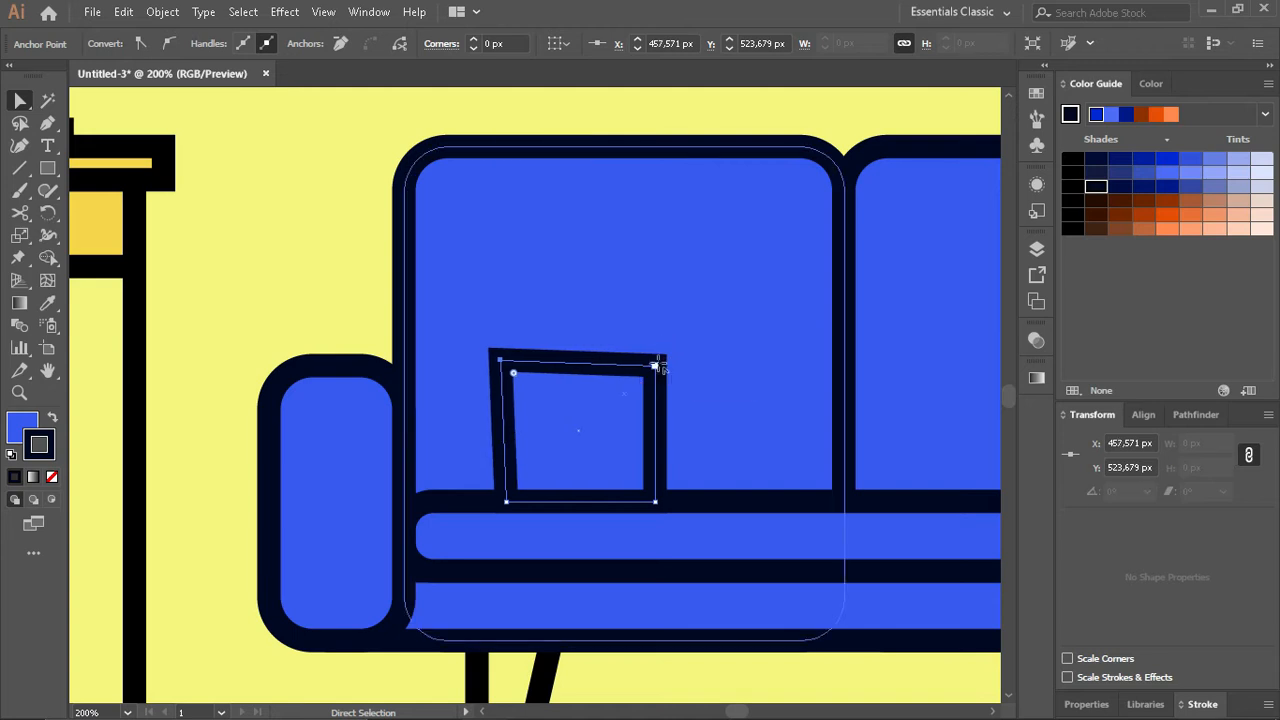
{"action": "key", "text": "Up"}
{"action": "key", "text": "Up"}
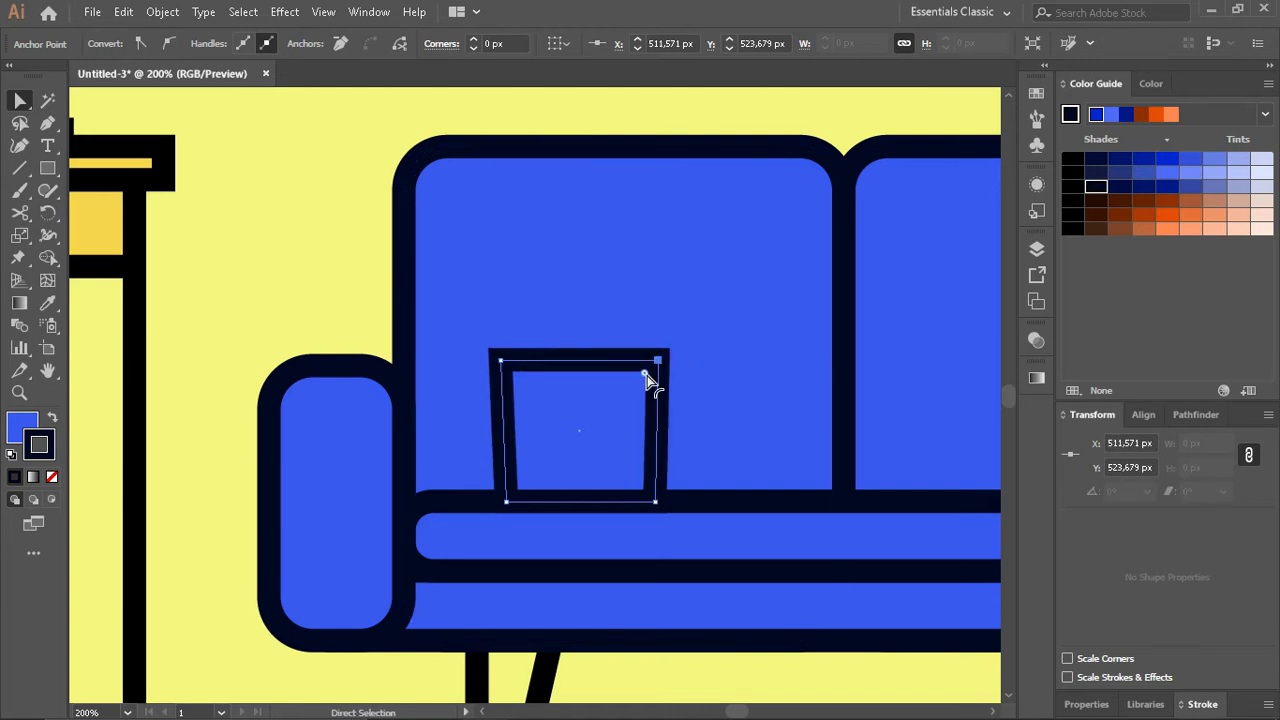
- Round the pillow's corners and lean it against the left armrest, tilted about 13° clockwise
{"action": "left_click", "coordinate": [591, 420]}
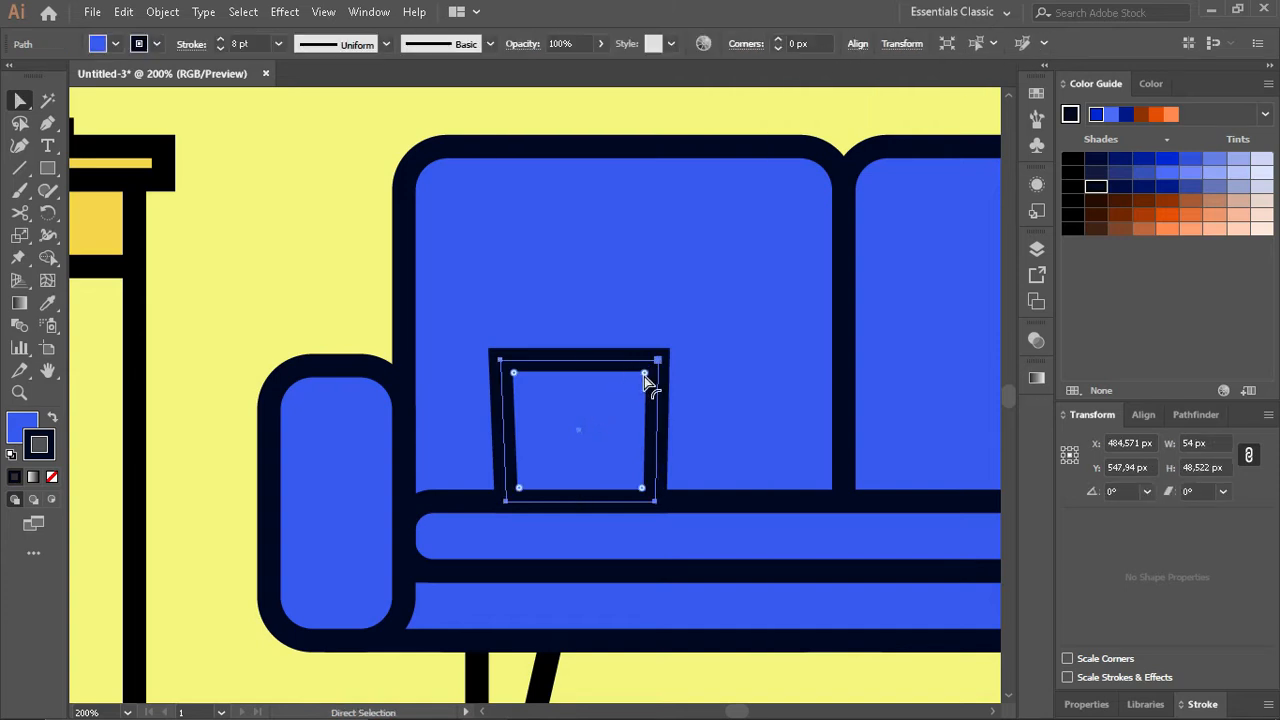
{"action": "left_click_drag", "start_coordinate": [645, 377], "coordinate": [689, 387]}
{"action": "key", "text": "v"}
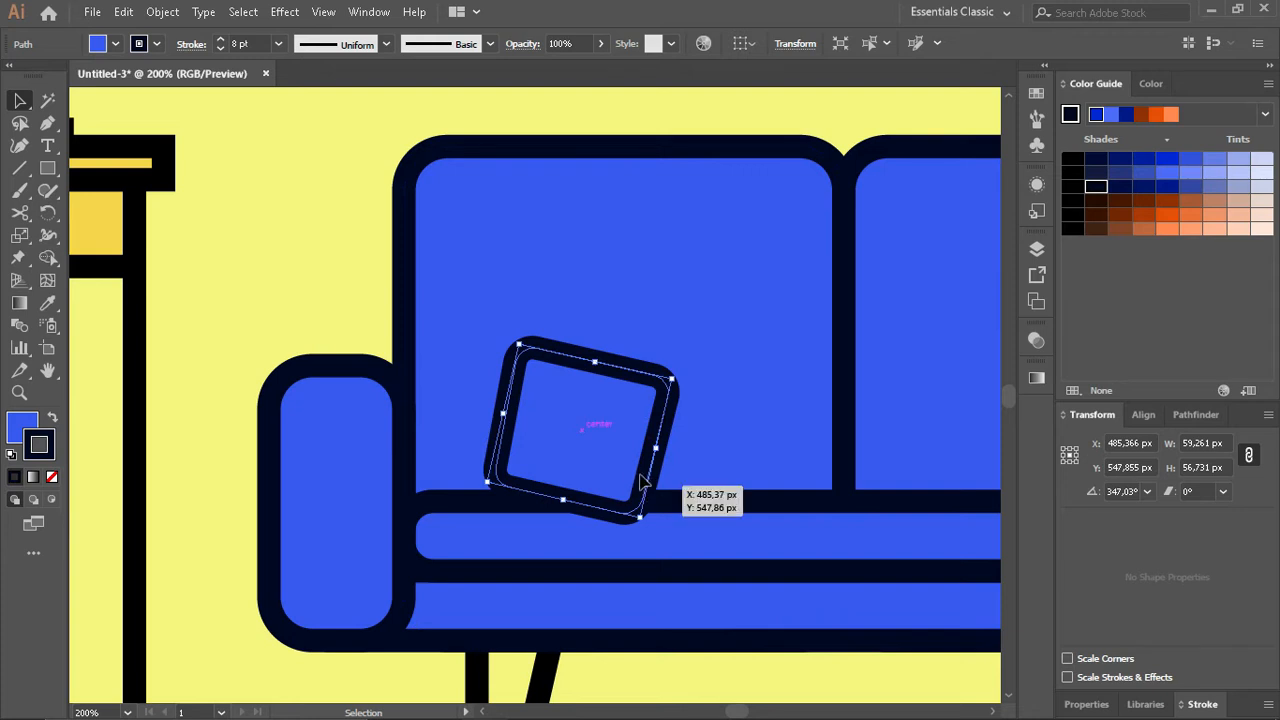
{"action": "left_click_drag", "start_coordinate": [643, 482], "coordinate": [548, 480]}
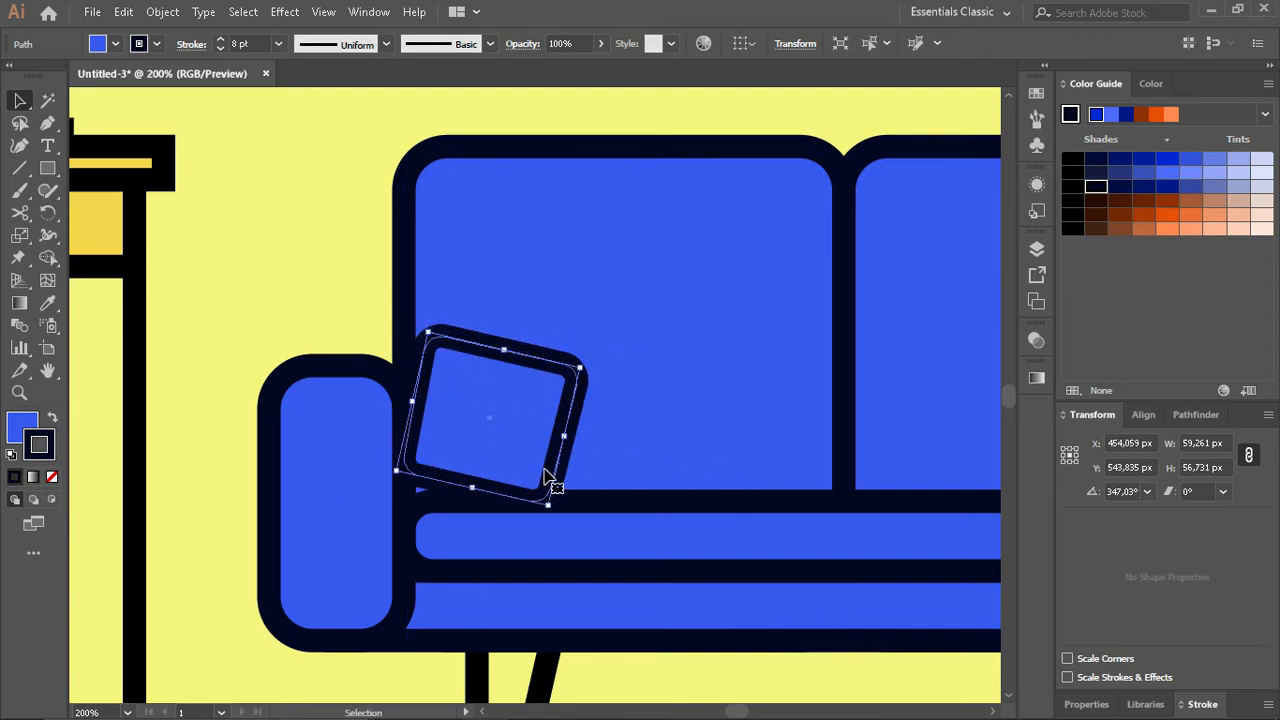
- Copy the flowerpot's orange fill and 3 pt outline onto the pillow
{"action": "key", "text": "i"}
{"action": "left_click", "coordinate": [106, 216]}
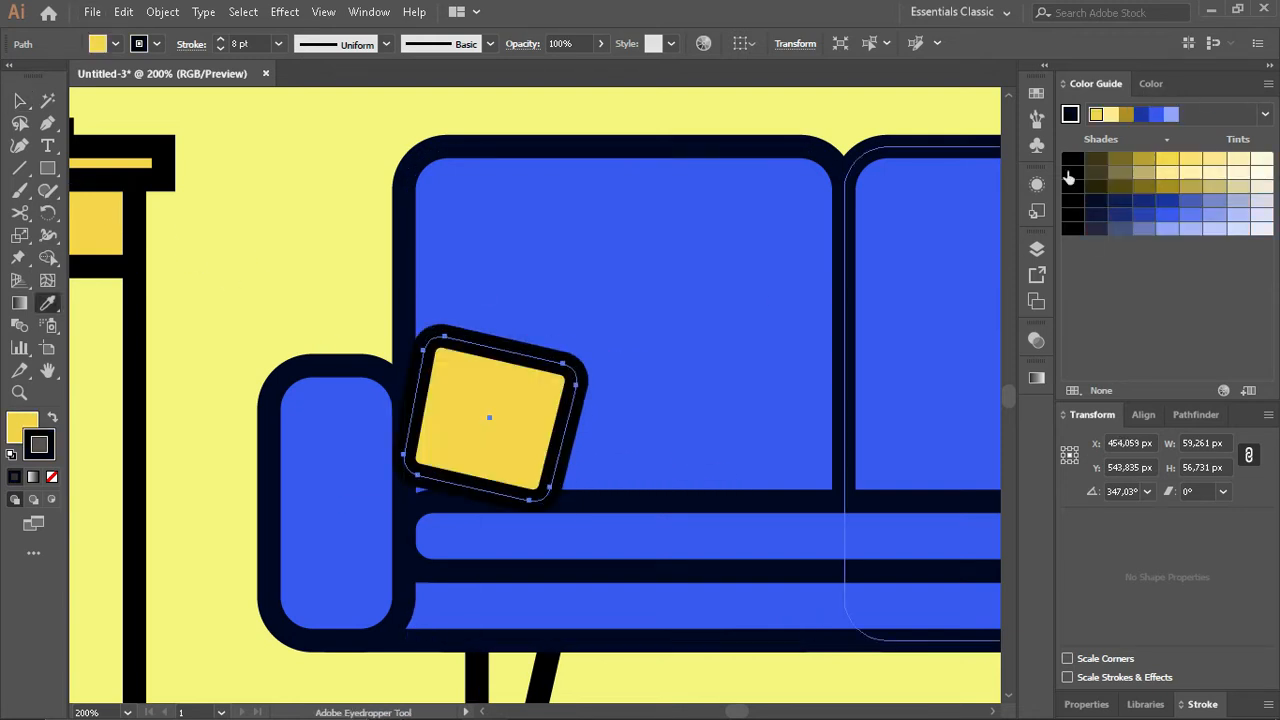
{"action": "key", "text": "ctrl+0"}
{"action": "left_click", "coordinate": [383, 293]}
{"action": "key", "text": "v"}
{"action": "scroll", "coordinate": [595, 405], "scroll_direction": "up", "scroll_amount": 3}
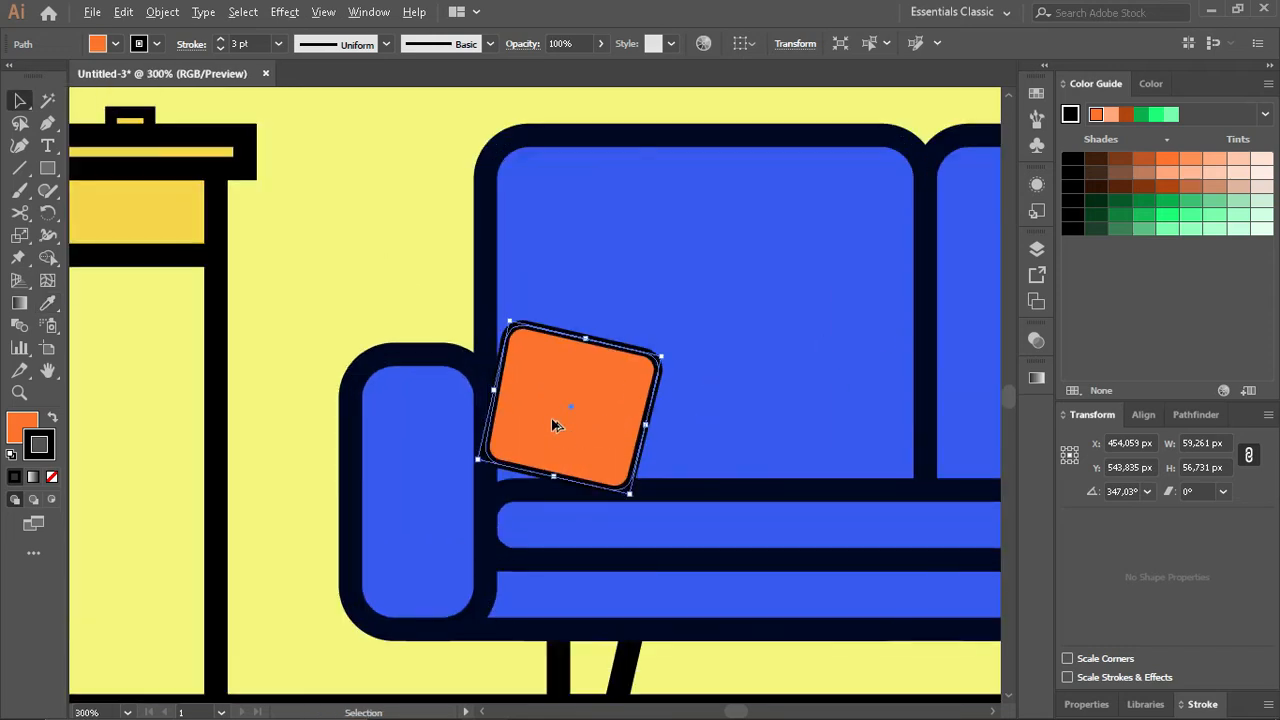
- Set the pillow's stroke colour to 000724, the same dark navy as the sofa's outline
{"action": "left_click", "coordinate": [1151, 84]}
{"action": "left_click", "coordinate": [864, 522]}
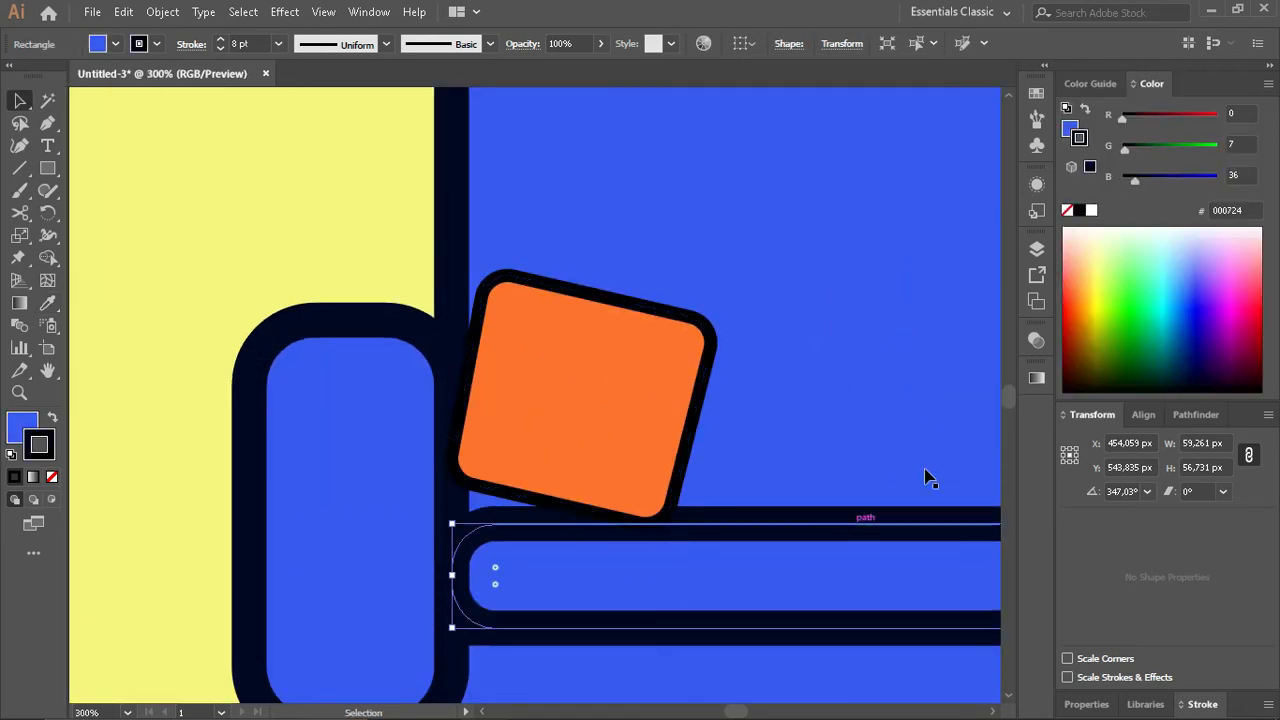
{"action": "left_click", "coordinate": [1256, 211]}
{"action": "left_click", "coordinate": [617, 423]}
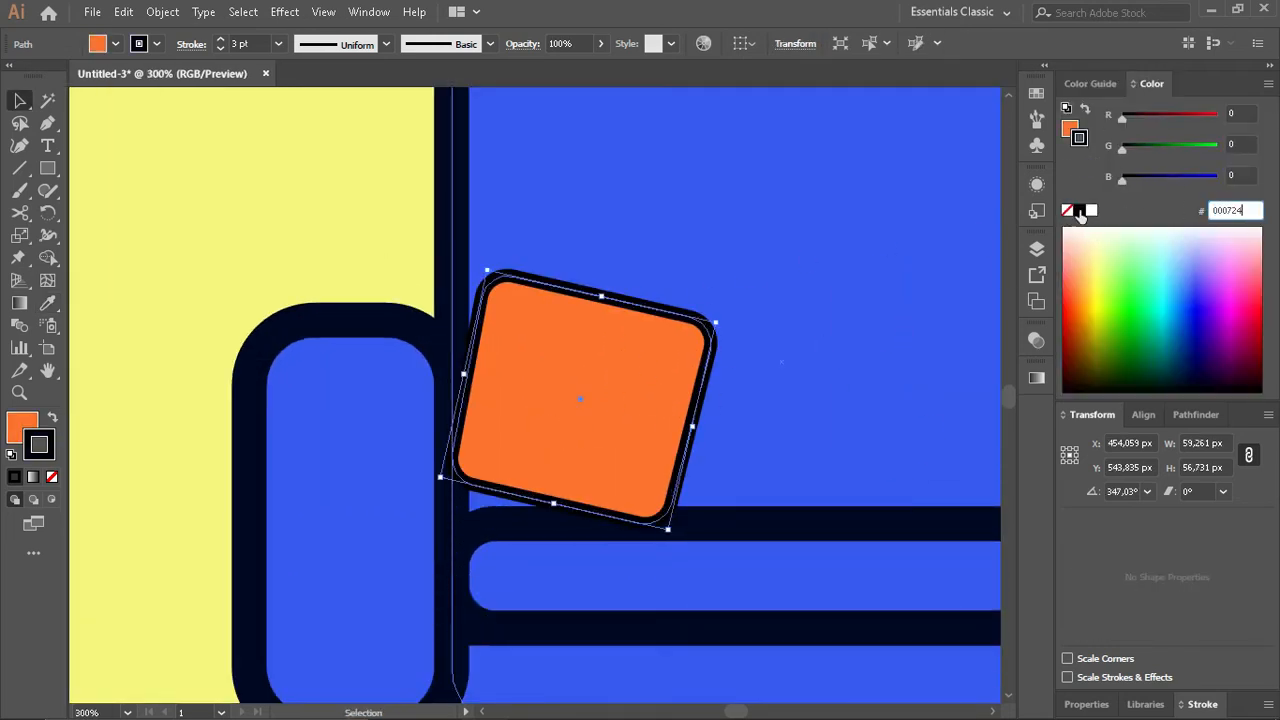
{"action": "key", "text": "Return"}
{"action": "left_click", "coordinate": [333, 234]}
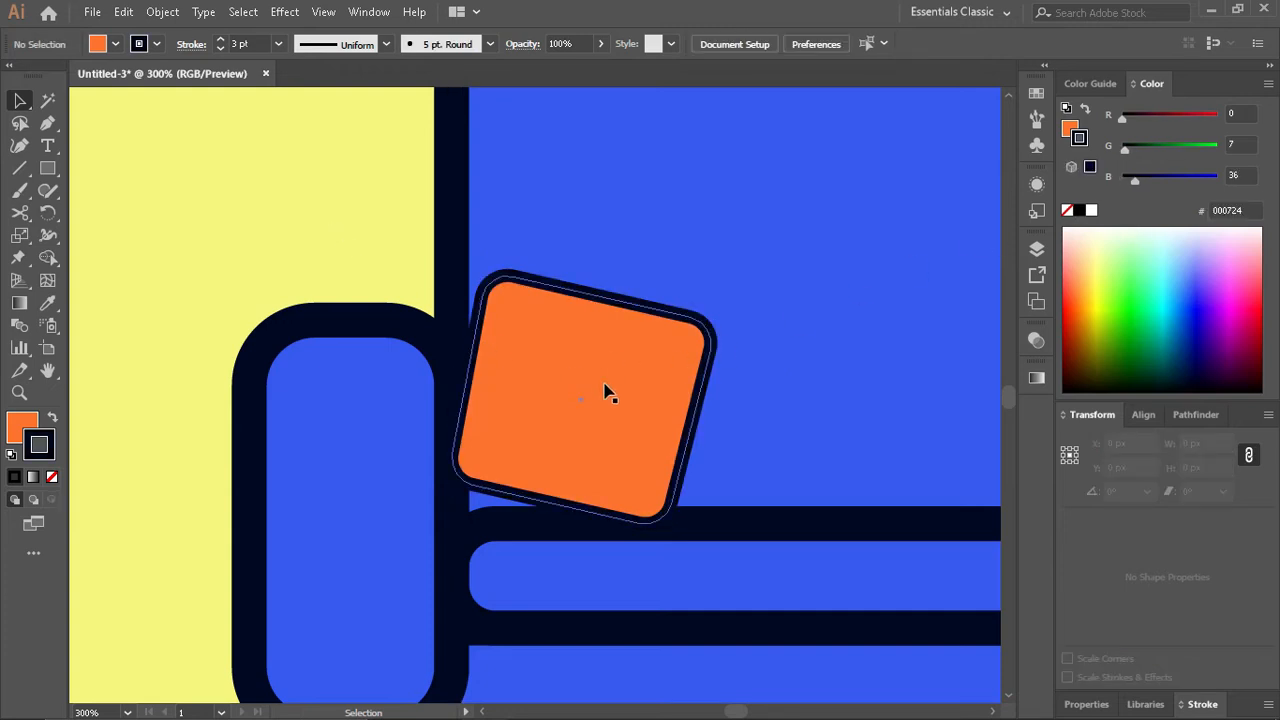
- Rotate the pillow to about 302° and move it onto the sofa's right backrest, just beside the divider
{"action": "scroll", "coordinate": [606, 391], "scroll_direction": "down", "scroll_amount": 2}
{"action": "left_click_drag", "start_coordinate": [590, 410], "coordinate": [647, 408]}
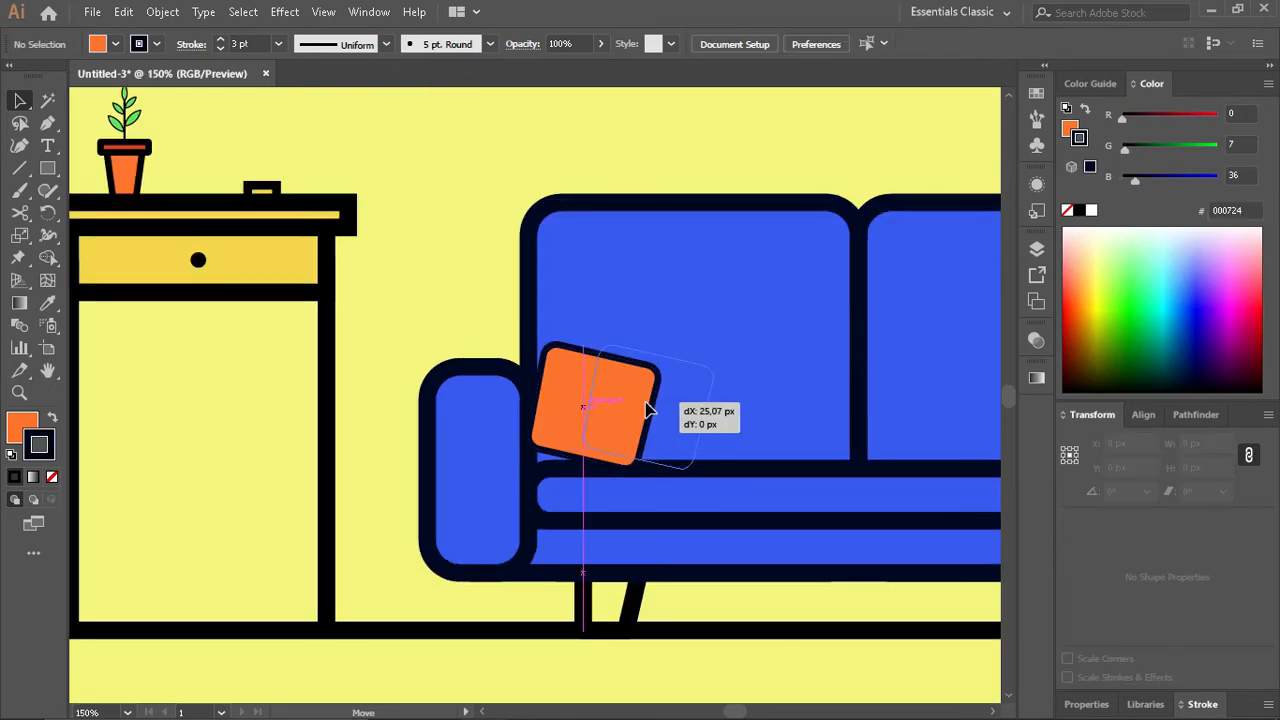
{"action": "left_click_drag", "start_coordinate": [720, 361], "coordinate": [750, 424]}
{"action": "left_click_drag", "start_coordinate": [657, 414], "coordinate": [847, 414]}
{"action": "left_click_drag", "start_coordinate": [577, 418], "coordinate": [716, 420]}
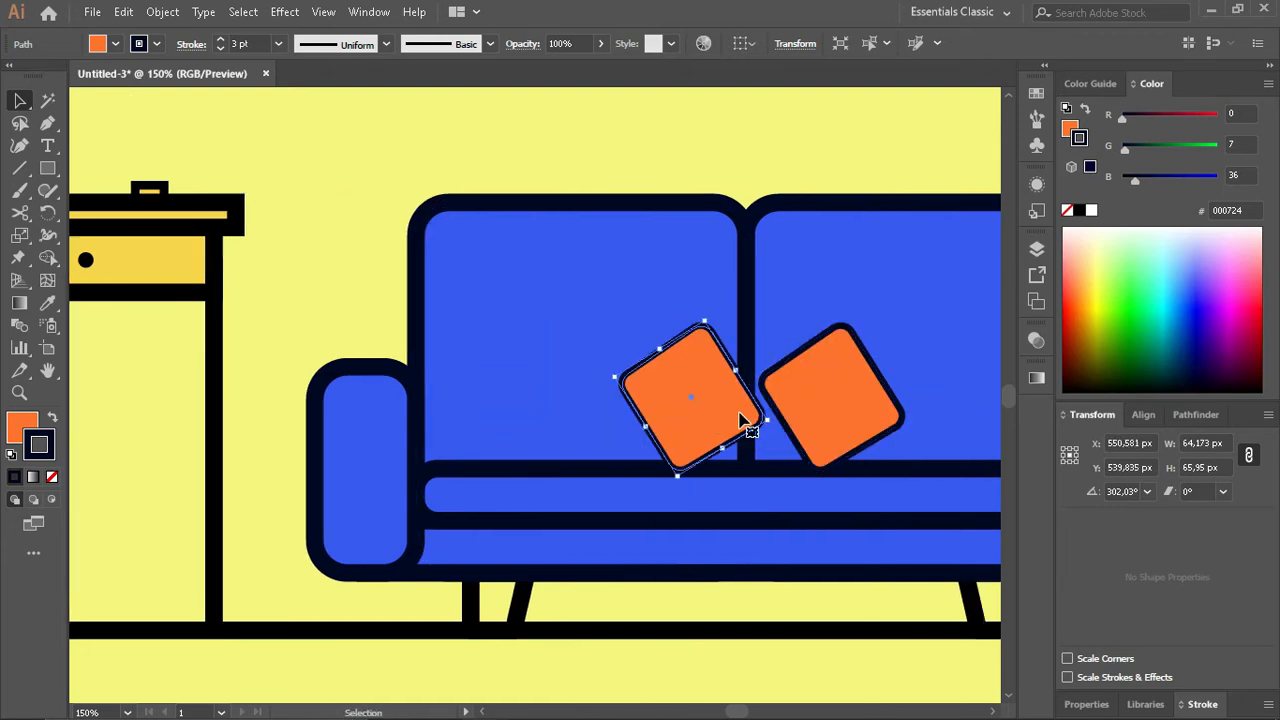
{"action": "key", "text": "Delete"}
- Reflect a copy of the pillow across the vertical axis, placing the mirrored one on the left backrest beside the divider
{"action": "left_click", "coordinate": [820, 385]}
{"action": "left_click", "coordinate": [162, 11]}
{"action": "mouse_move", "coordinate": [243, 34]}
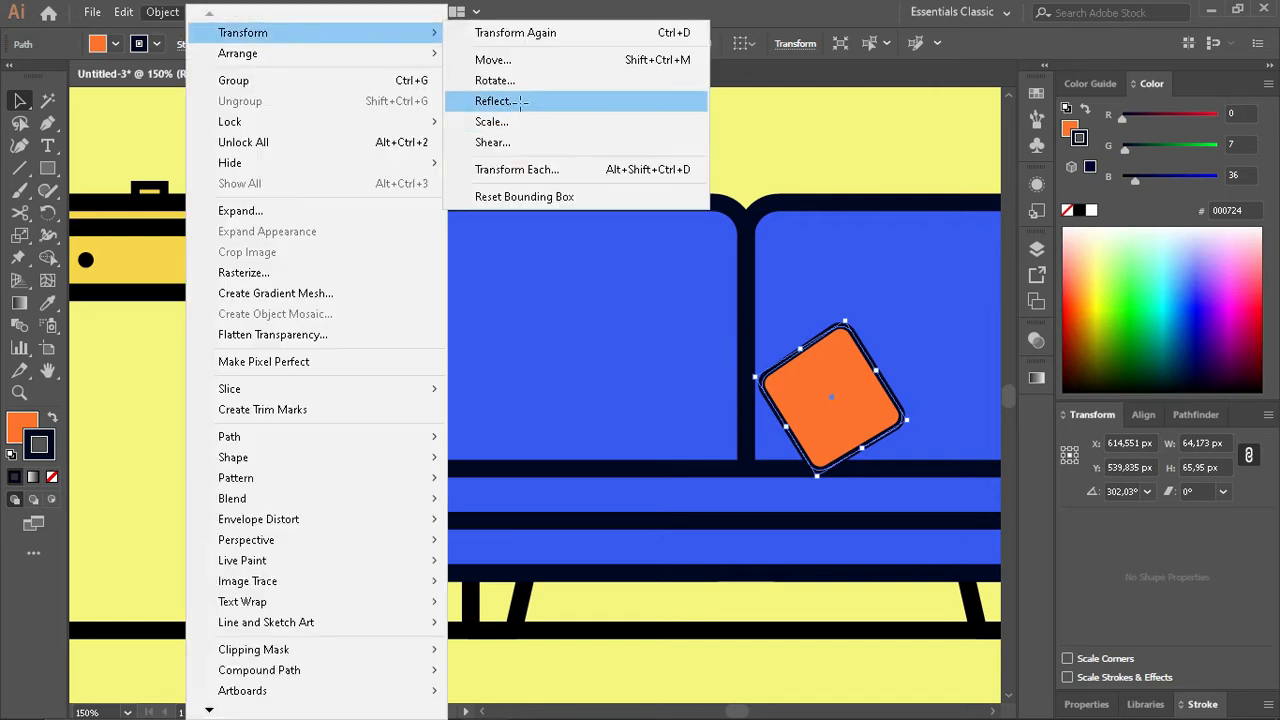
{"action": "left_click", "coordinate": [486, 100]}
{"action": "left_click", "coordinate": [548, 466]}
{"action": "left_click_drag", "start_coordinate": [844, 415], "coordinate": [812, 407]}
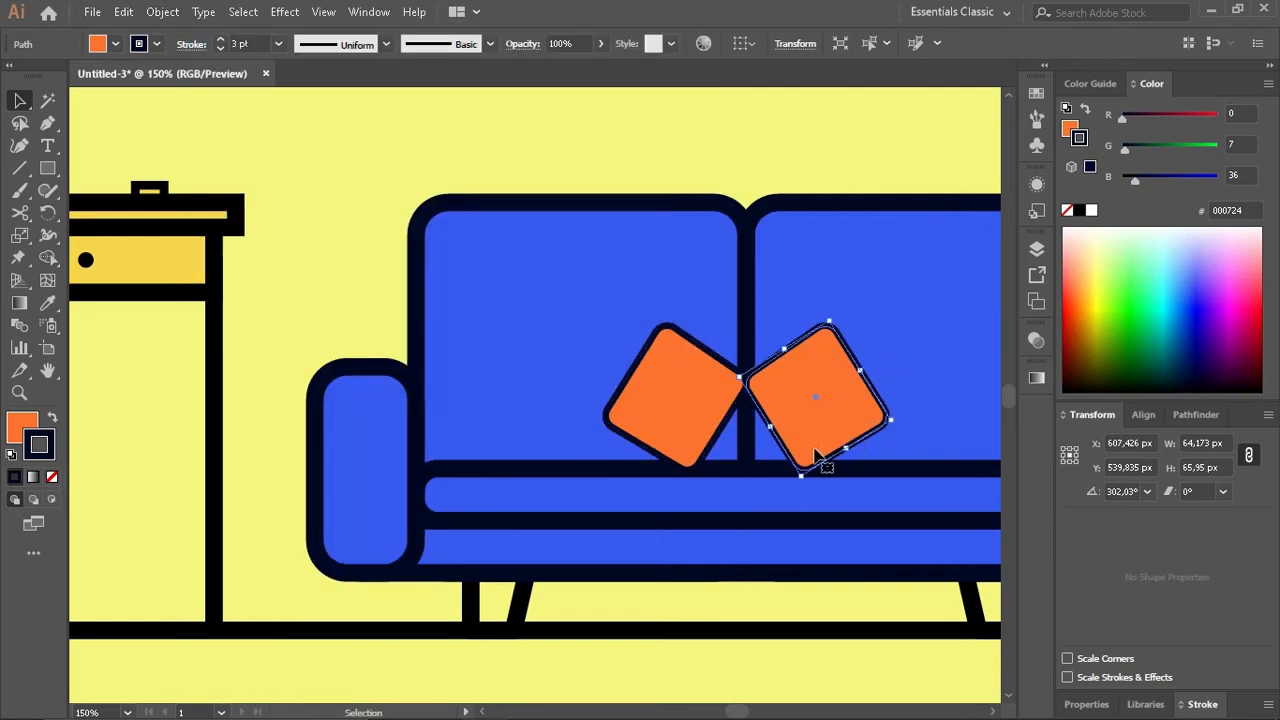
- Move the two pillows 10 px each away from the divider between the backrests
{"action": "key", "text": "shift+Right"}
{"action": "left_click", "coordinate": [680, 390]}
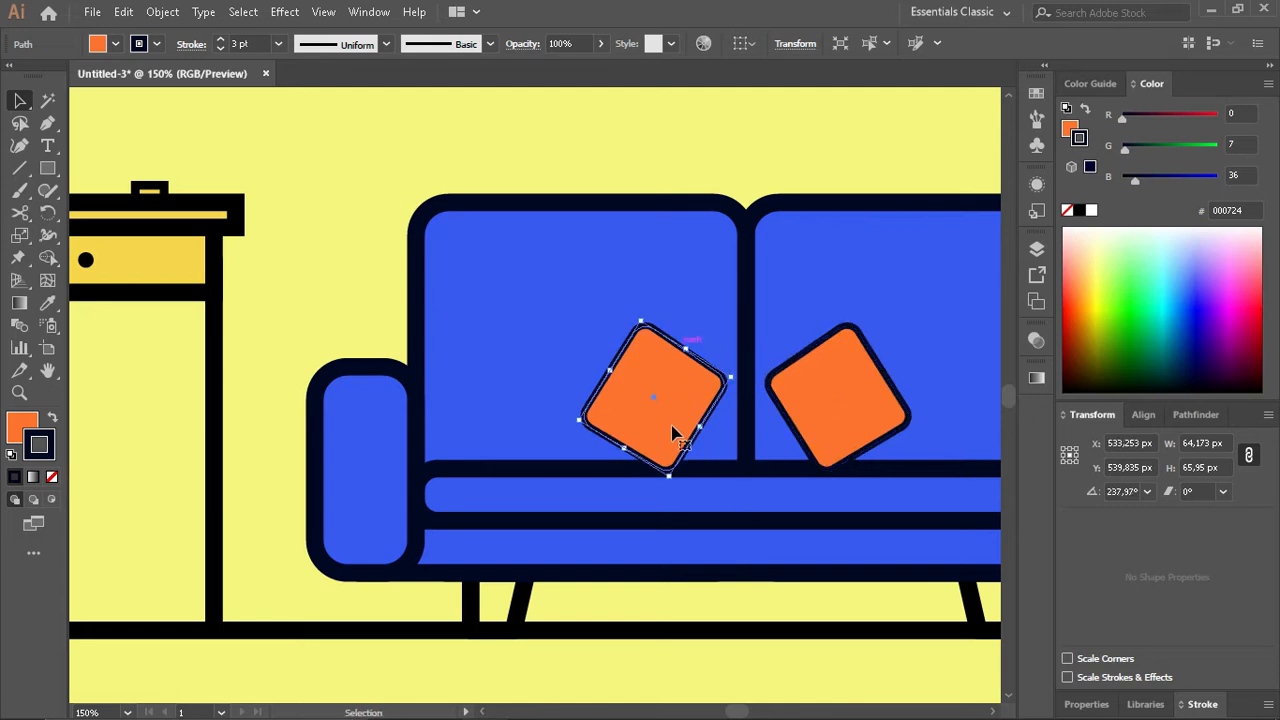
{"action": "left_click", "coordinate": [620, 617]}
- Reflect a copy of the left backrest's pillow and place it on that pillow's left side, corners touching, as a mirrored pair
{"action": "scroll", "coordinate": [620, 617], "scroll_direction": "down", "scroll_amount": 2}
{"action": "scroll", "coordinate": [605, 563], "scroll_direction": "up", "scroll_amount": 2}
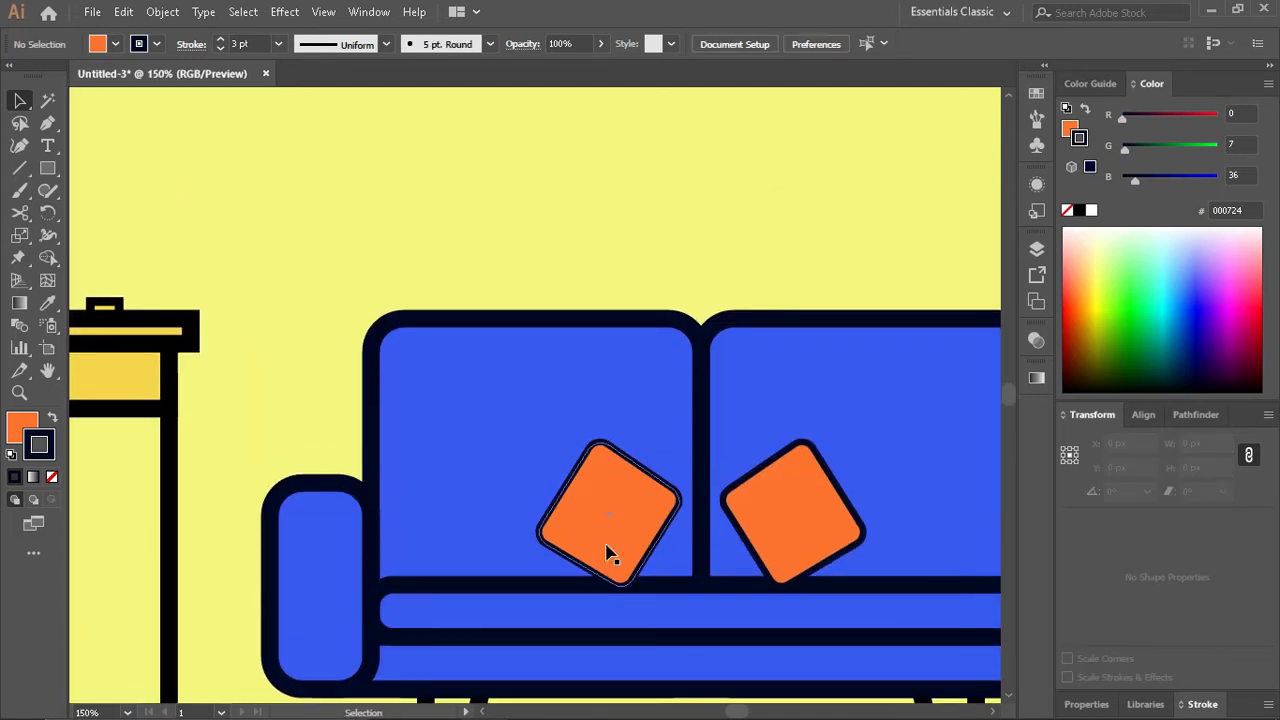
{"action": "left_click", "coordinate": [620, 532]}
{"action": "left_click", "coordinate": [162, 11]}
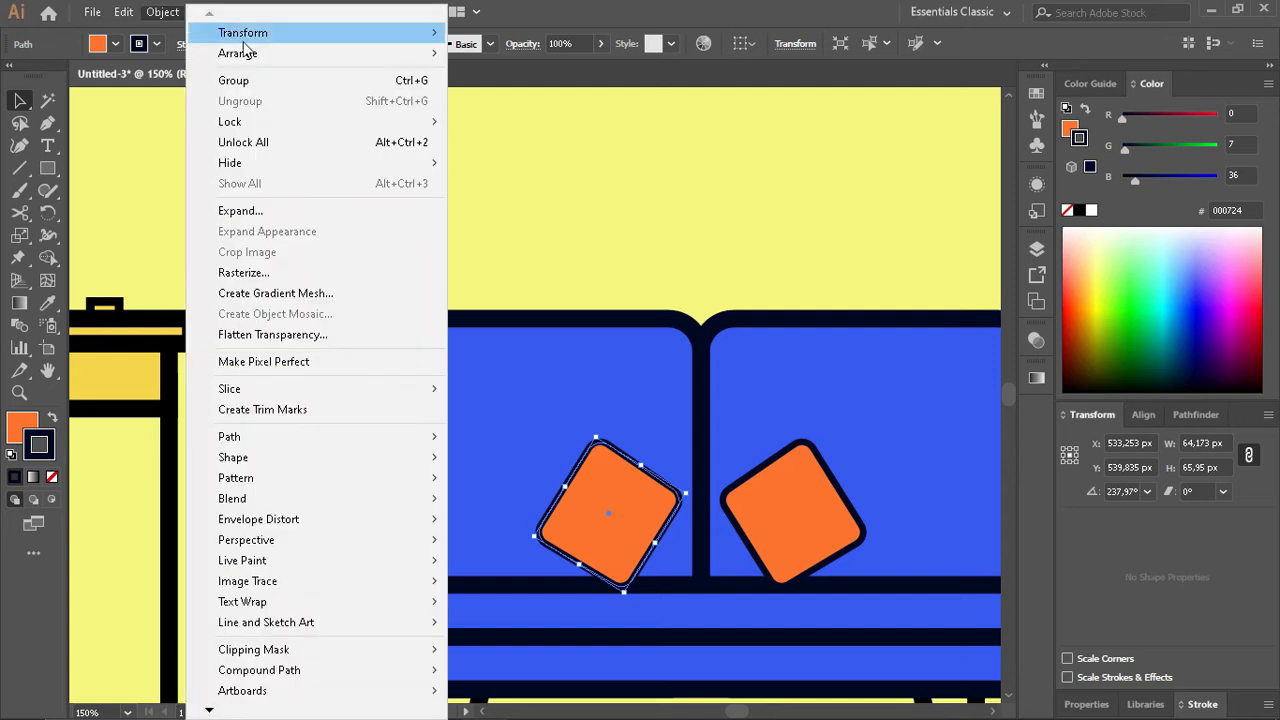
{"action": "mouse_move", "coordinate": [257, 31]}
{"action": "left_click", "coordinate": [494, 177]}
{"action": "left_click", "coordinate": [535, 477]}
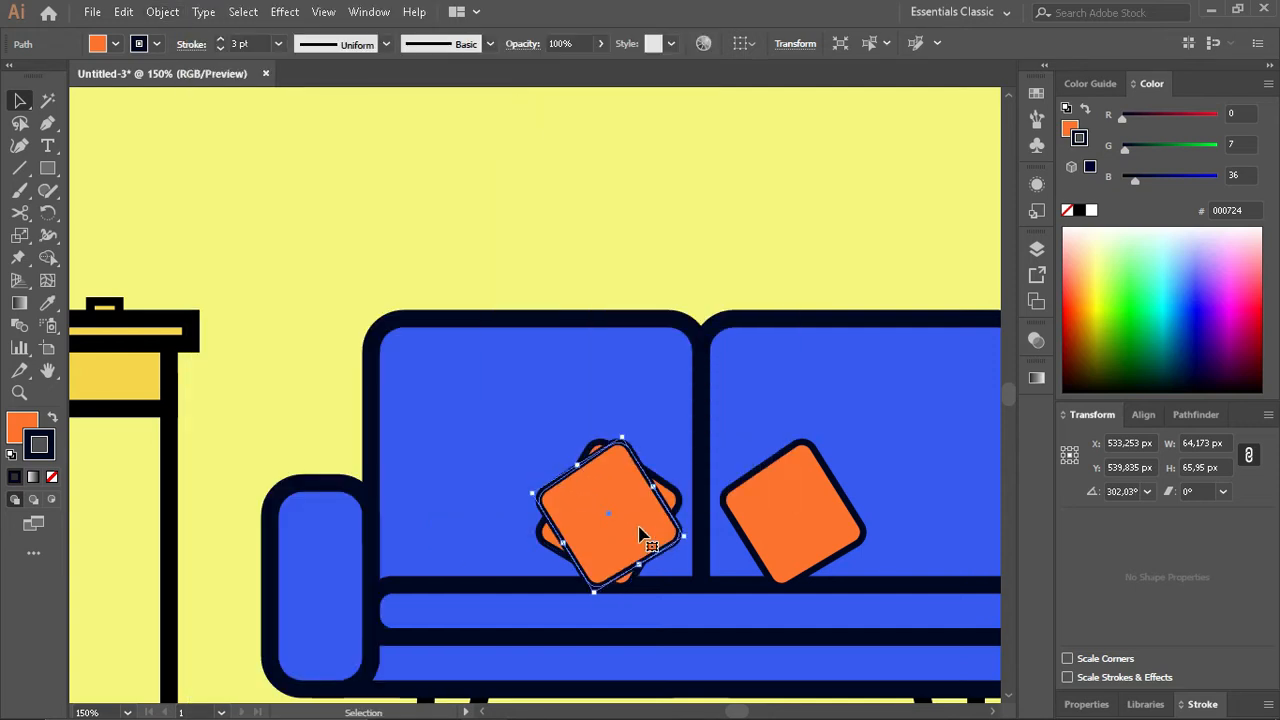
{"action": "left_click_drag", "start_coordinate": [643, 528], "coordinate": [812, 545]}
- Replace the single pillow on the right backrest with a copy of the left backrest's pillow pair
{"action": "scroll", "coordinate": [680, 505], "scroll_direction": "right", "scroll_amount": 1}
{"action": "left_click", "coordinate": [717, 530]}
{"action": "key", "text": "Delete"}
{"action": "left_click", "coordinate": [552, 522]}
{"action": "left_click", "coordinate": [434, 524], "text": "shift"}
{"action": "key", "text": "ctrl+z"}
{"action": "left_click_drag", "start_coordinate": [558, 493], "coordinate": [866, 503], "text": "alt"}
- Nudge the copied pillow pair sideways until it sits centred on the right backrest
{"action": "key", "text": "Right"}
{"action": "key", "text": "Right"}
{"action": "key", "text": "Right"}
{"action": "key", "text": "Right"}
{"action": "key", "text": "Right"}
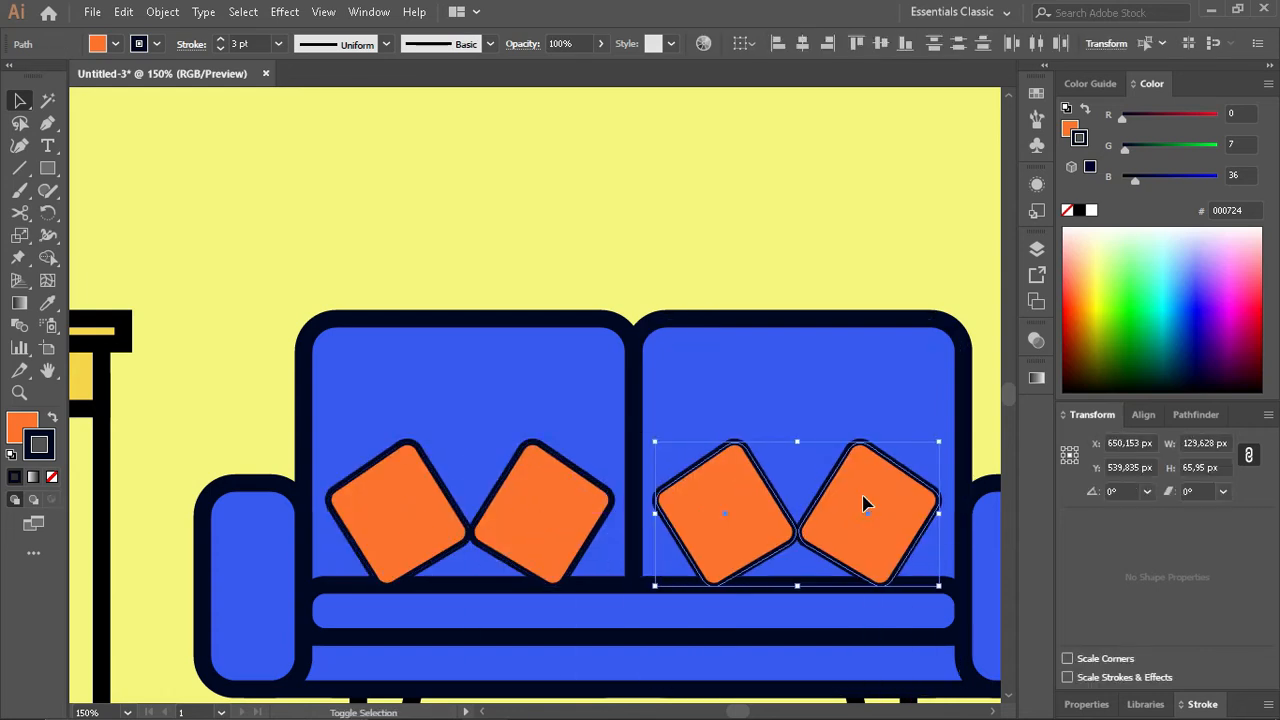
{"action": "key", "text": "Left"}
{"action": "key", "text": "Left"}
{"action": "key", "text": "Left"}
{"action": "key", "text": "Left"}
{"action": "key", "text": "Left"}
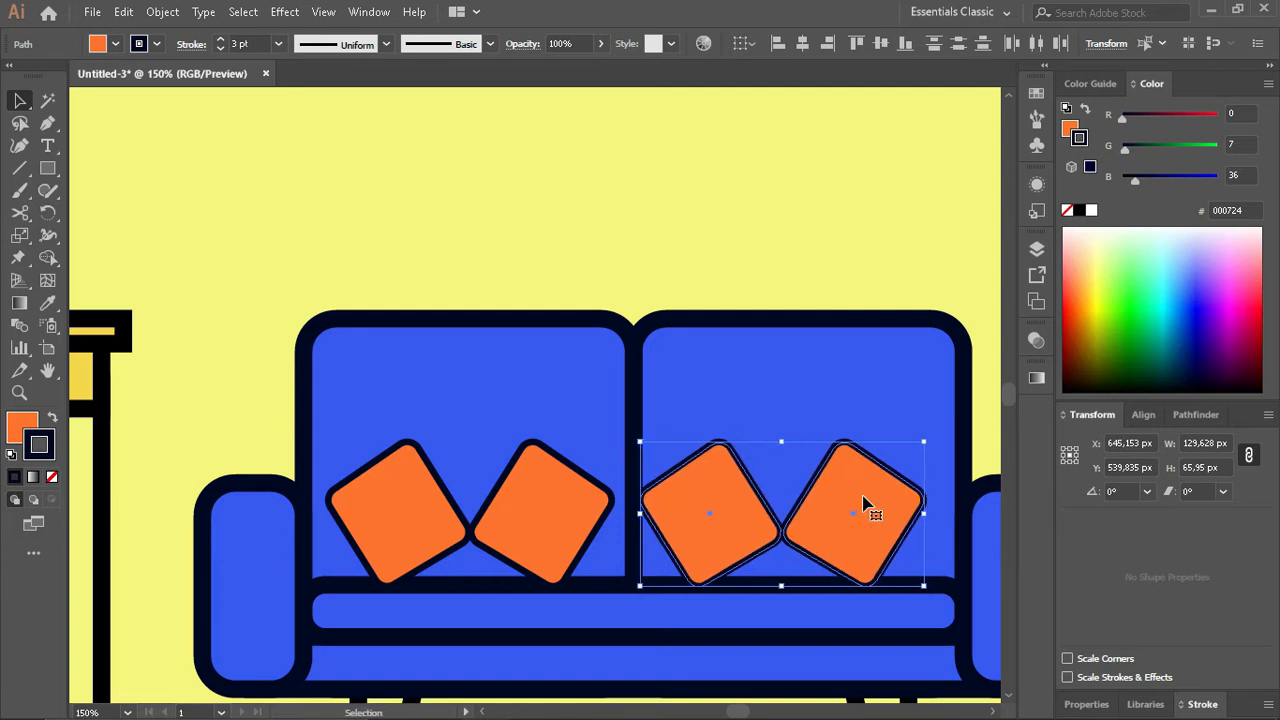
{"action": "key", "text": "shift+Right"}
{"action": "key", "text": "shift+Right"}
{"action": "key", "text": "shift+Left"}
{"action": "left_click", "coordinate": [663, 200]}
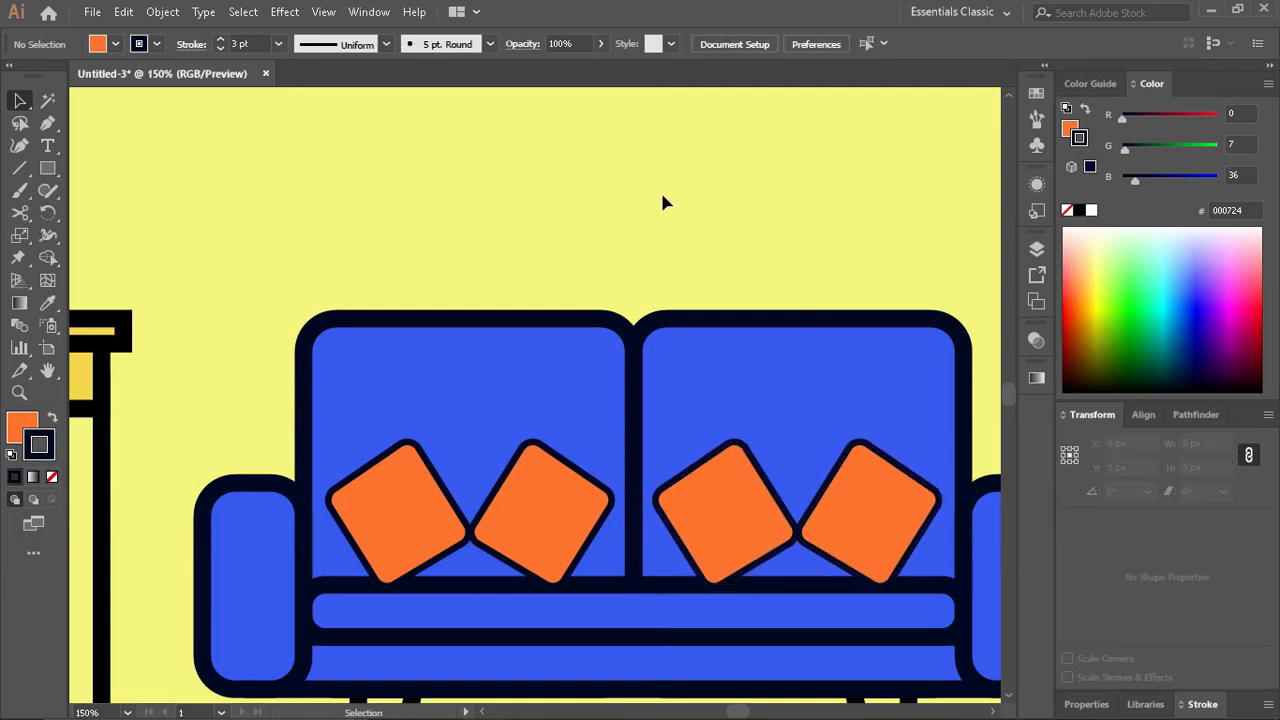
- Bring the sofa's long seat cushion to the front so that it overlaps the pillows' lower corners
{"action": "key", "text": "ctrl+0"}
{"action": "key", "text": "ctrl+1"}
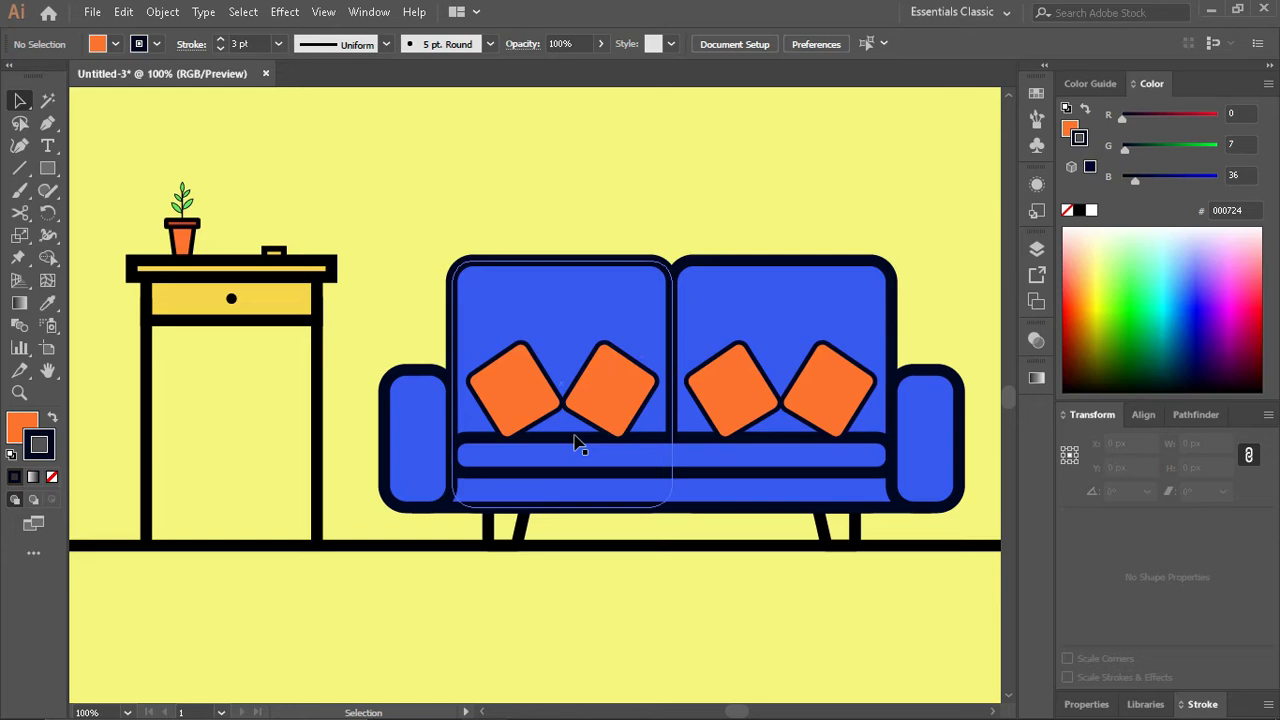
{"action": "left_click", "coordinate": [772, 435]}
{"action": "key", "text": "ctrl+shift+]"}
{"action": "left_click", "coordinate": [737, 187]}
- Lengthen the floor line to about 827 px and centre it horizontally on the artboard
{"action": "scroll", "coordinate": [731, 425], "scroll_direction": "down", "scroll_amount": 1}
{"action": "scroll", "coordinate": [681, 437], "scroll_direction": "down", "scroll_amount": 2}
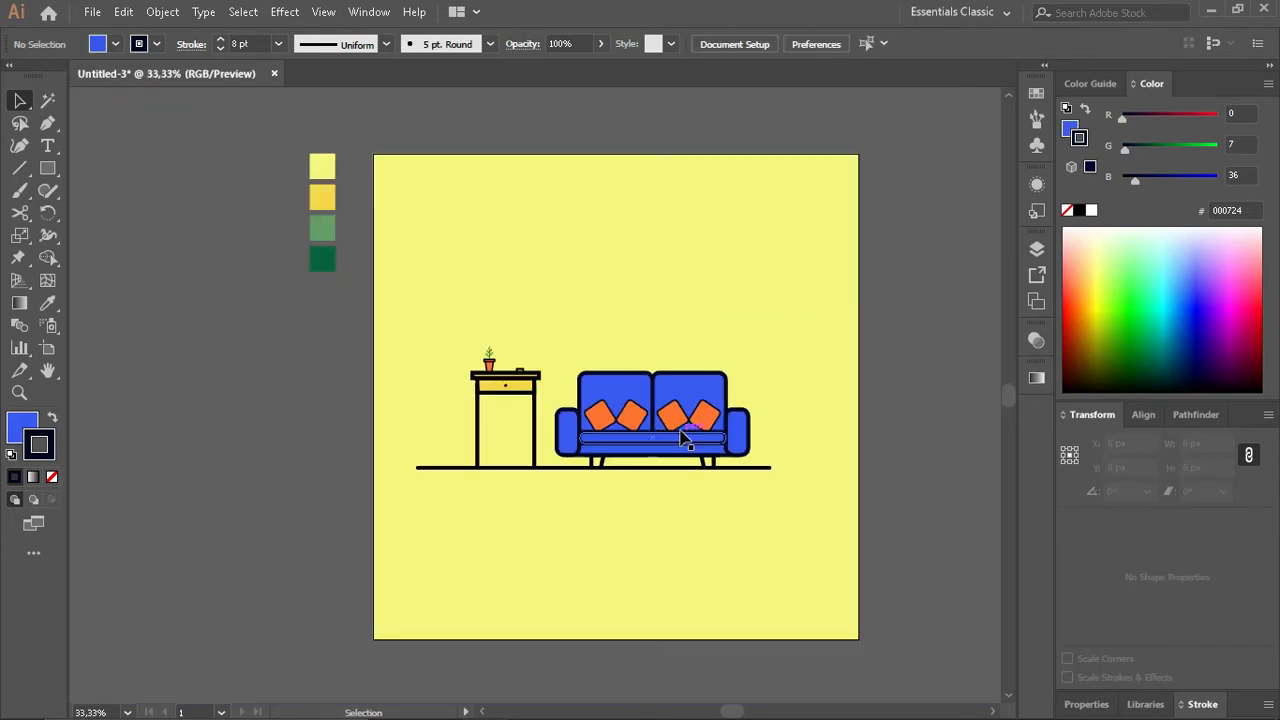
{"action": "scroll", "coordinate": [681, 437], "scroll_direction": "up", "scroll_amount": 1}
{"action": "left_click", "coordinate": [813, 487]}
{"action": "left_click_drag", "start_coordinate": [813, 487], "coordinate": [853, 487]}
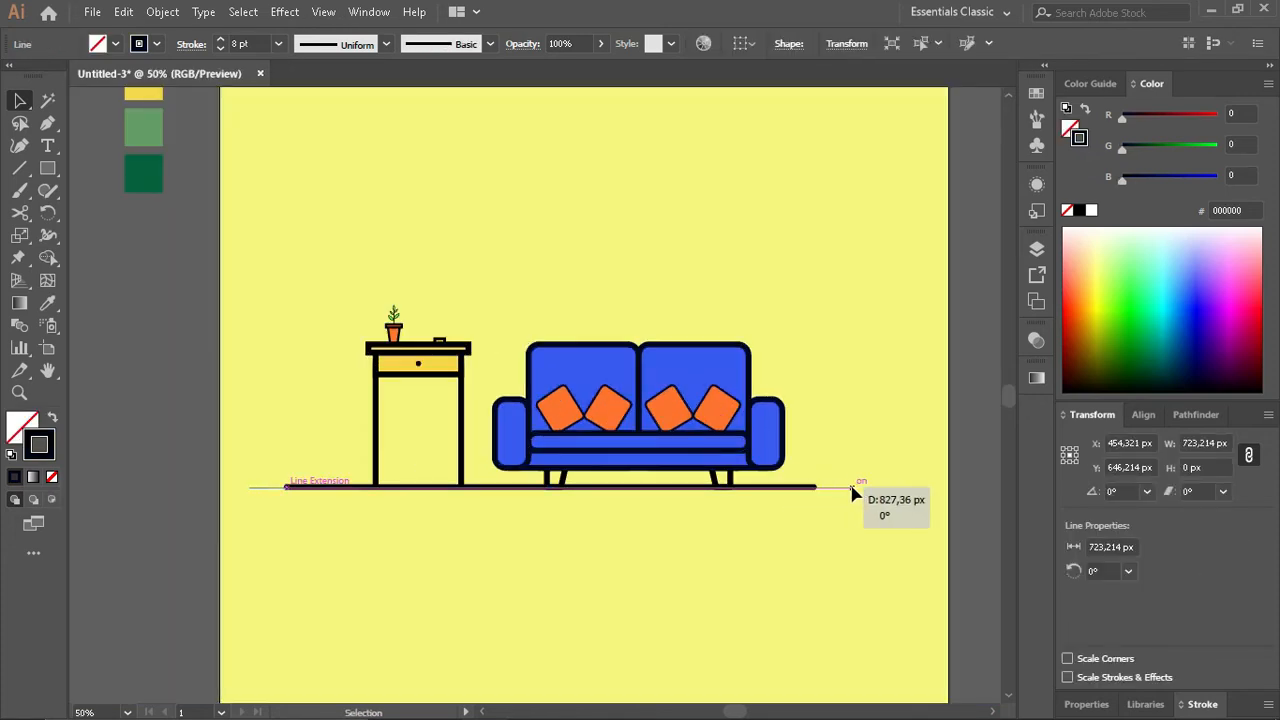
{"action": "left_click", "coordinate": [1143, 414]}
{"action": "left_click", "coordinate": [1255, 585]}
{"action": "left_click", "coordinate": [1225, 647]}
{"action": "left_click", "coordinate": [1105, 475]}
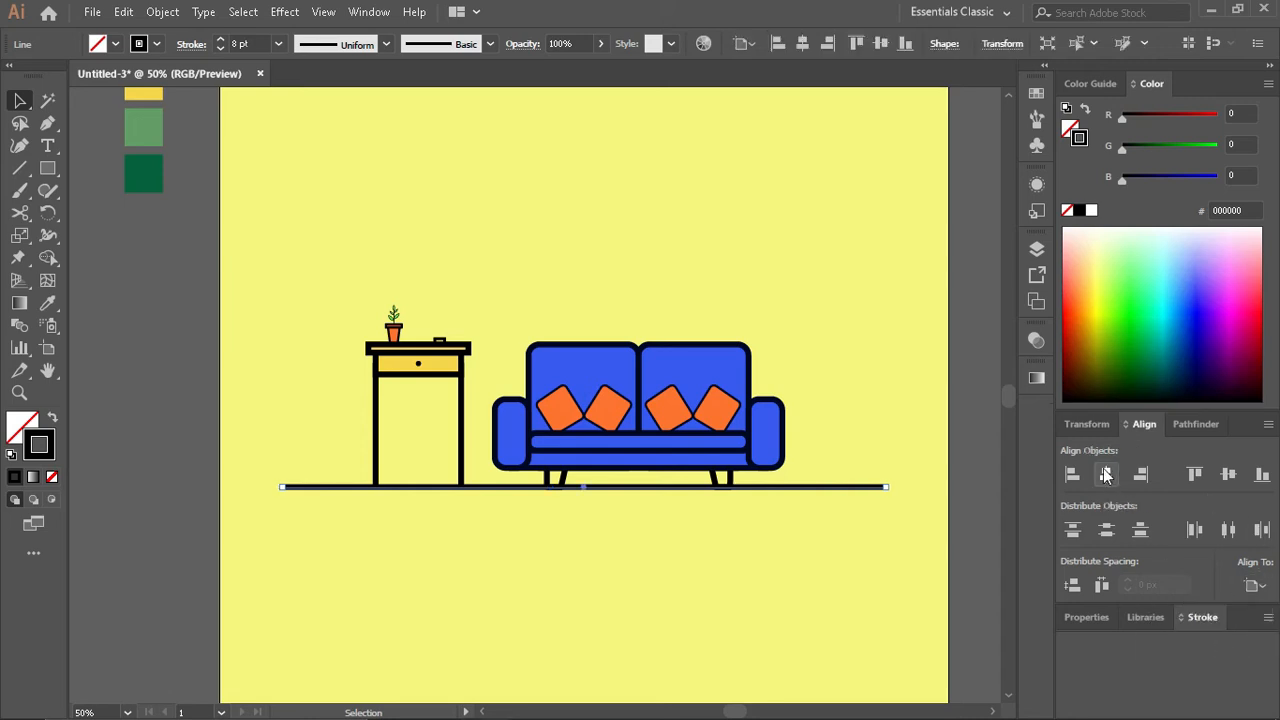
{"action": "left_click", "coordinate": [925, 424]}
- Draw a vertical lamp pole right of the sofa, from above backrest height down to the floor line
{"action": "scroll", "coordinate": [666, 457], "scroll_direction": "right", "scroll_amount": 2}
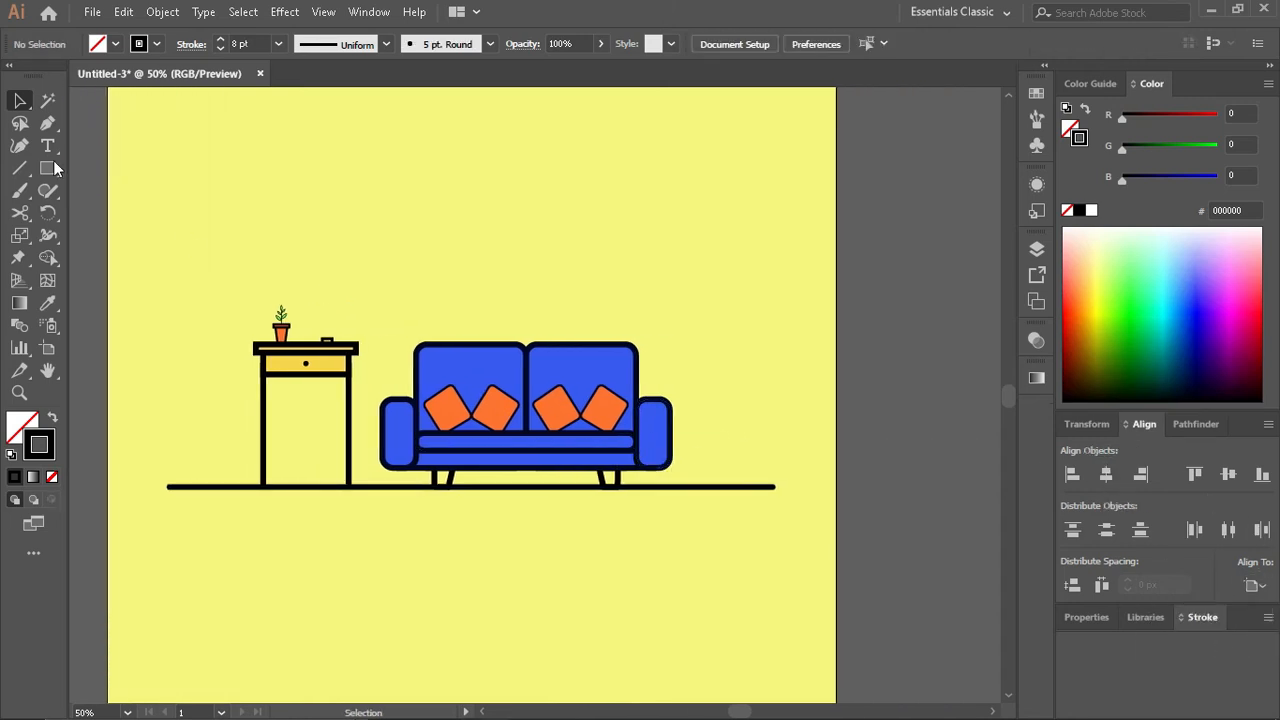
{"action": "key", "text": "backslash"}
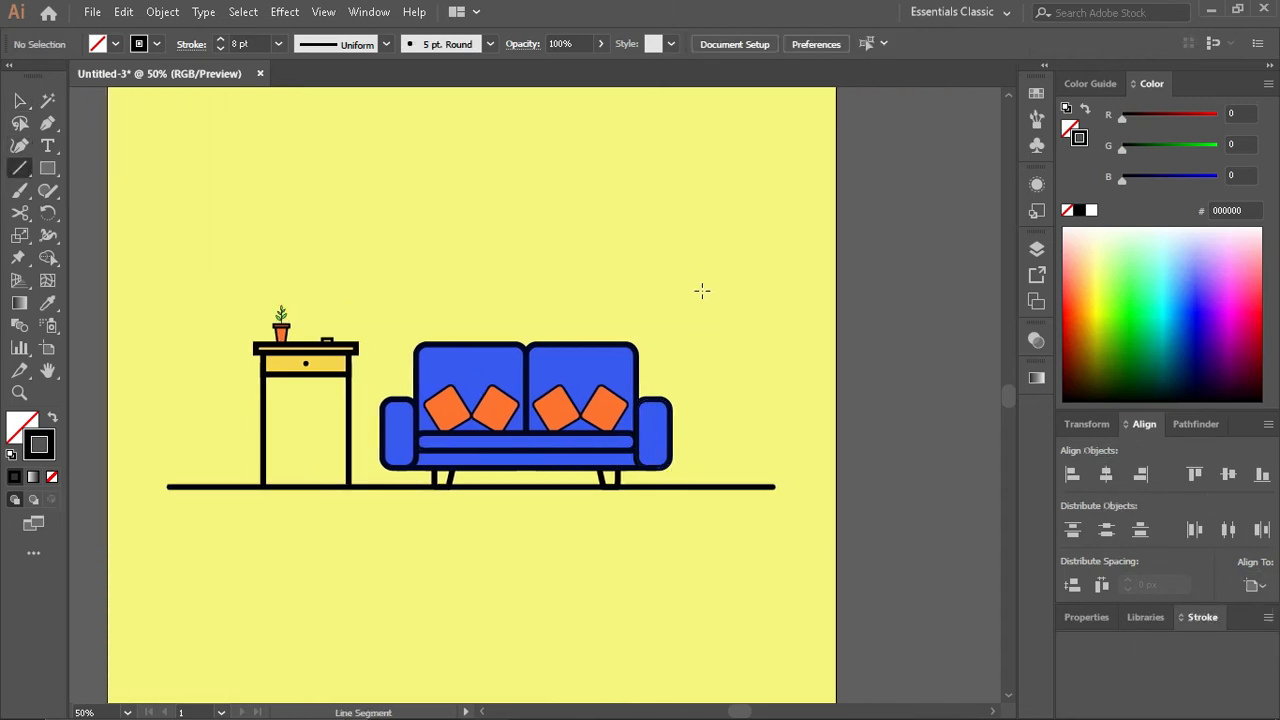
{"action": "left_click_drag", "start_coordinate": [698, 283], "coordinate": [702, 487]}
{"action": "key", "text": "v"}
{"action": "scroll", "coordinate": [698, 365], "scroll_direction": "up", "scroll_amount": 1}
{"action": "scroll", "coordinate": [690, 340], "scroll_direction": "up", "scroll_amount": 1}
- Draw a lampshade rectangle about 126 by 96 px centred on the top of the pole
{"action": "left_click", "coordinate": [47, 168]}
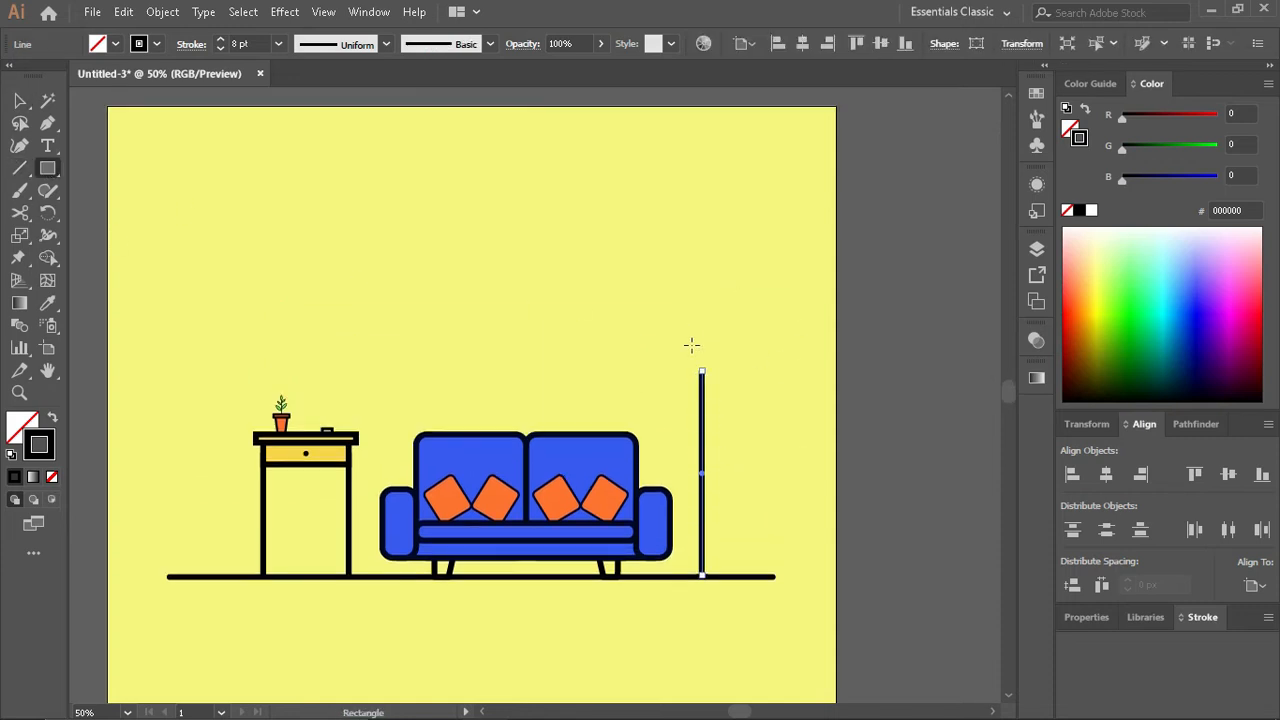
{"action": "left_click_drag", "start_coordinate": [666, 337], "coordinate": [708, 378]}
{"action": "key", "text": "v"}
- Move the lamp's pole and shade together 30 px to the right, clear of the sofa's armrest
{"action": "left_click", "coordinate": [703, 428], "text": "shift"}
{"action": "key", "text": "shift+Right"}
{"action": "key", "text": "shift+Right"}
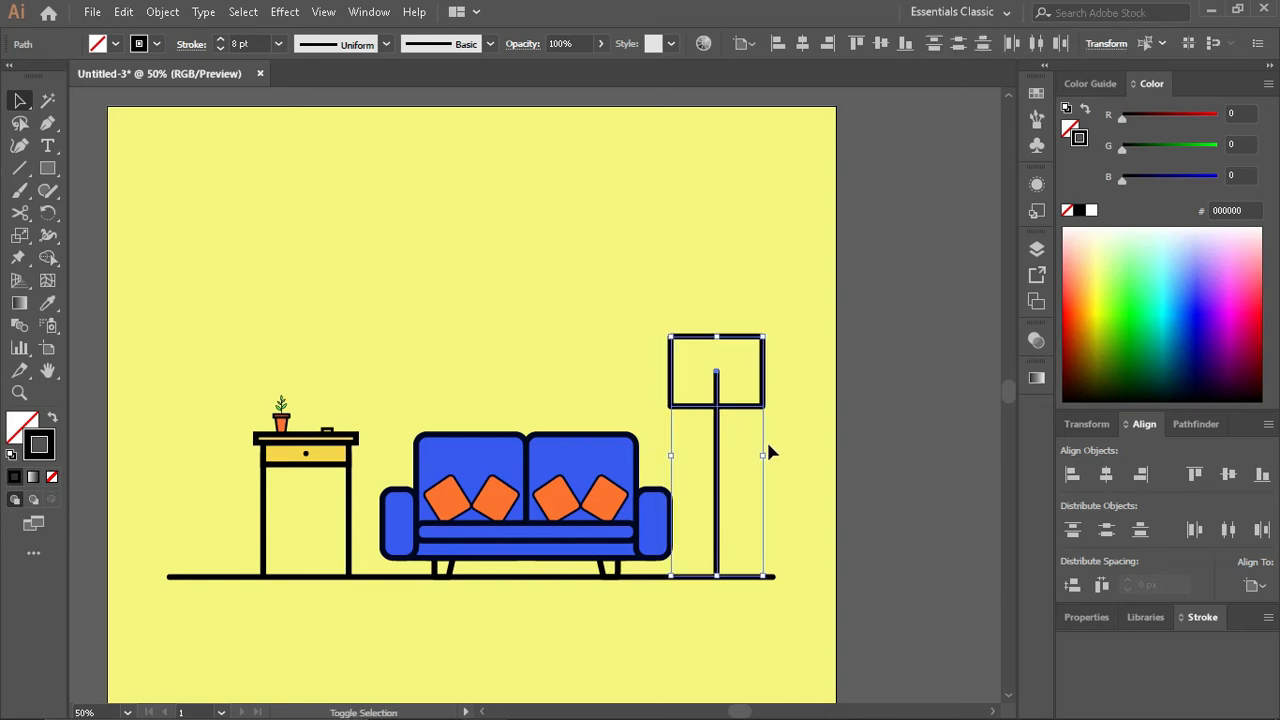
{"action": "left_click", "coordinate": [940, 396]}
{"action": "left_click", "coordinate": [717, 421]}
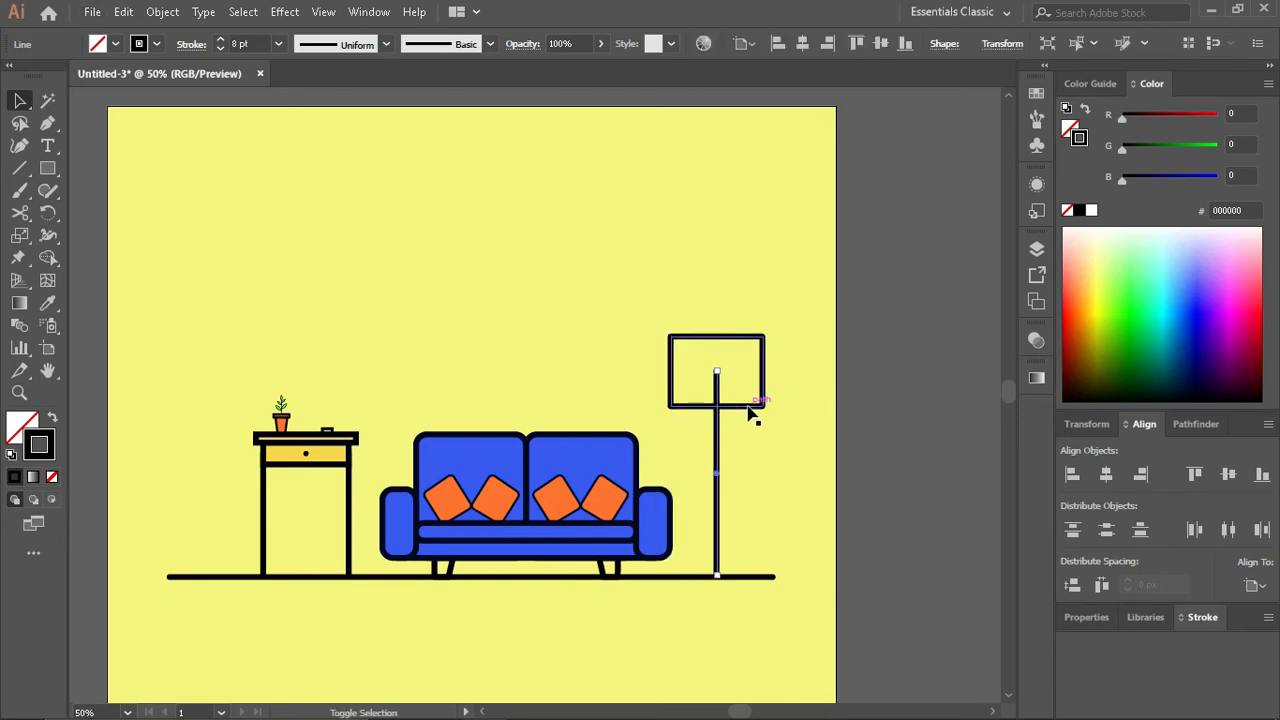
{"action": "left_click", "coordinate": [749, 407], "text": "shift"}
{"action": "key", "text": "shift+Right"}
{"action": "left_click", "coordinate": [905, 459]}
- Move the lampshade's two upper corners 5 px inward each to taper it slightly
{"action": "scroll", "coordinate": [700, 386], "scroll_direction": "up", "scroll_amount": 2}
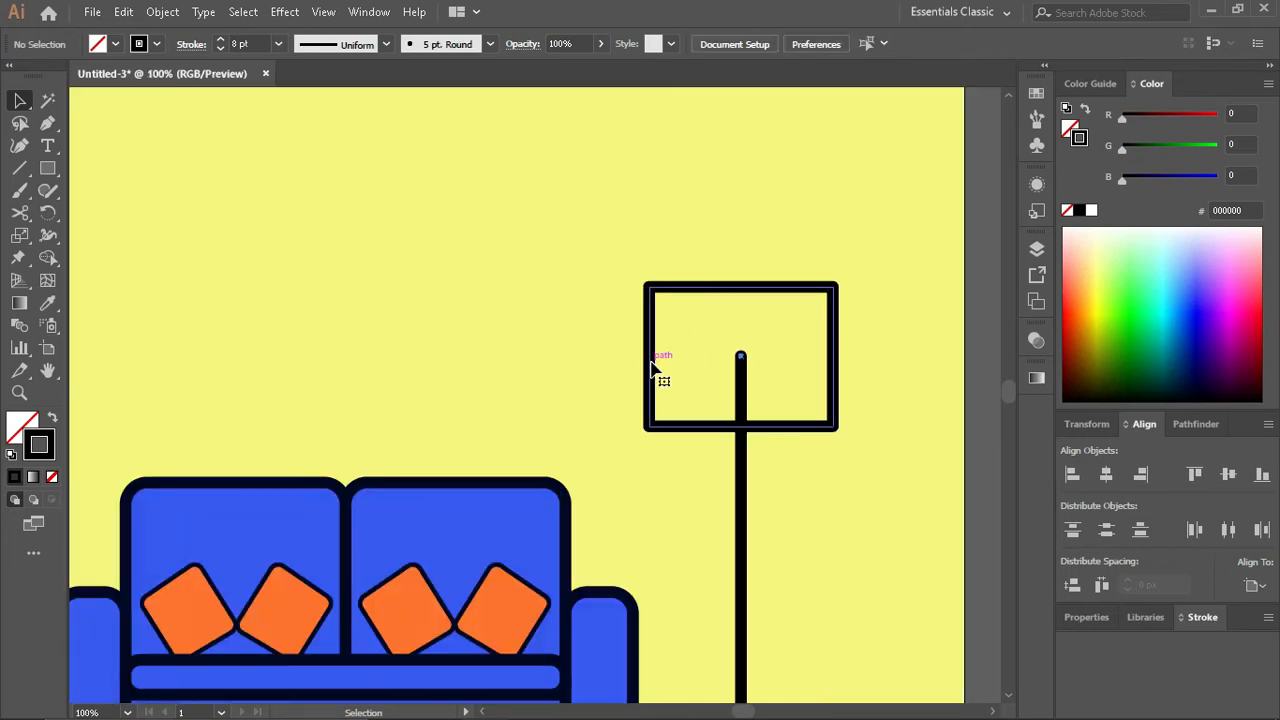
{"action": "key", "text": "a"}
{"action": "left_click", "coordinate": [647, 284]}
{"action": "left_click", "coordinate": [836, 287], "text": "shift"}
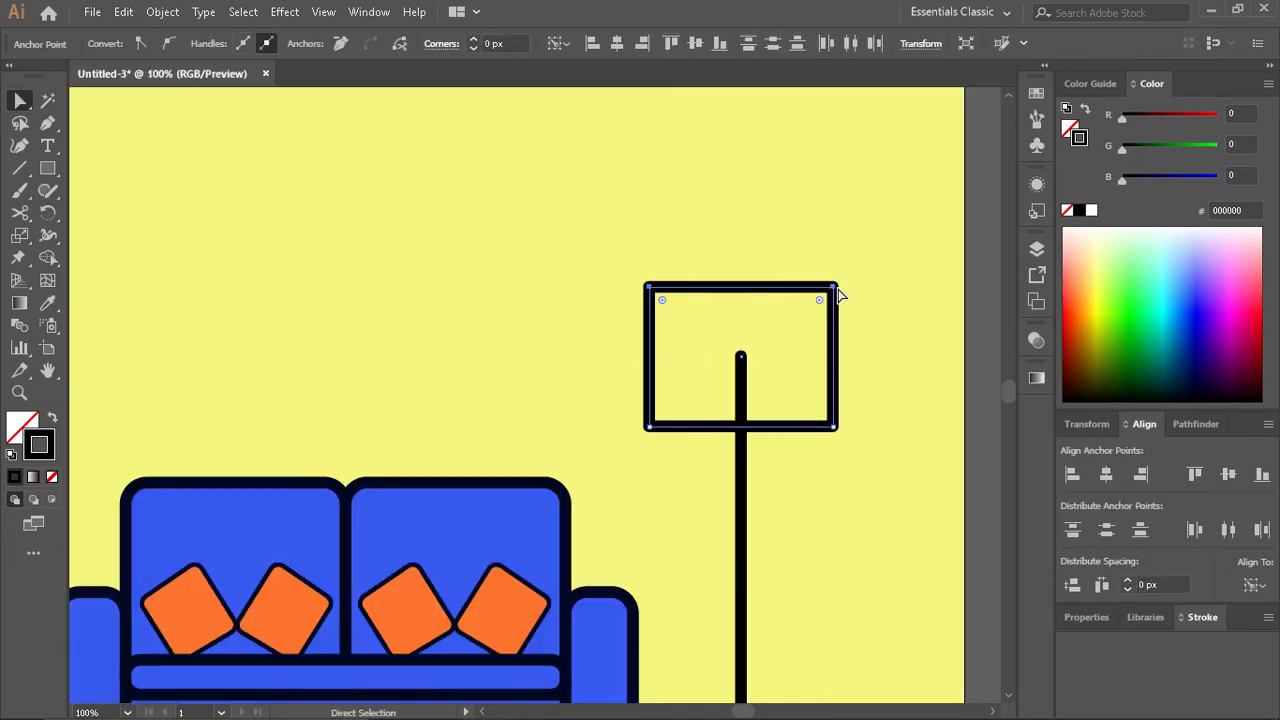
{"action": "left_click", "coordinate": [869, 311]}
{"action": "left_click", "coordinate": [834, 287]}
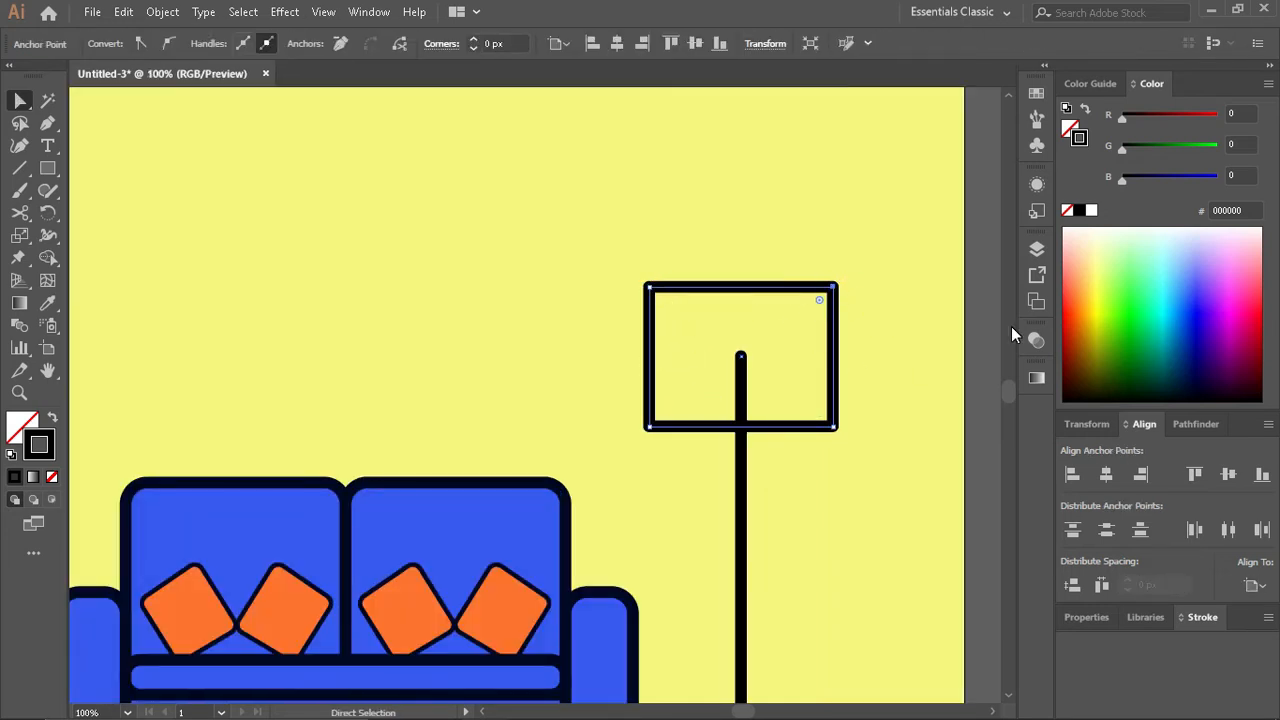
{"action": "key", "text": "Left"}
{"action": "key", "text": "Left"}
{"action": "key", "text": "Left"}
{"action": "key", "text": "Left"}
{"action": "key", "text": "Left"}
{"action": "key", "text": "Left"}
{"action": "key", "text": "Left"}
{"action": "key", "text": "Left"}
{"action": "key", "text": "Left"}
{"action": "key", "text": "Left"}
{"action": "left_click_drag", "start_coordinate": [647, 285], "coordinate": [656, 288]}
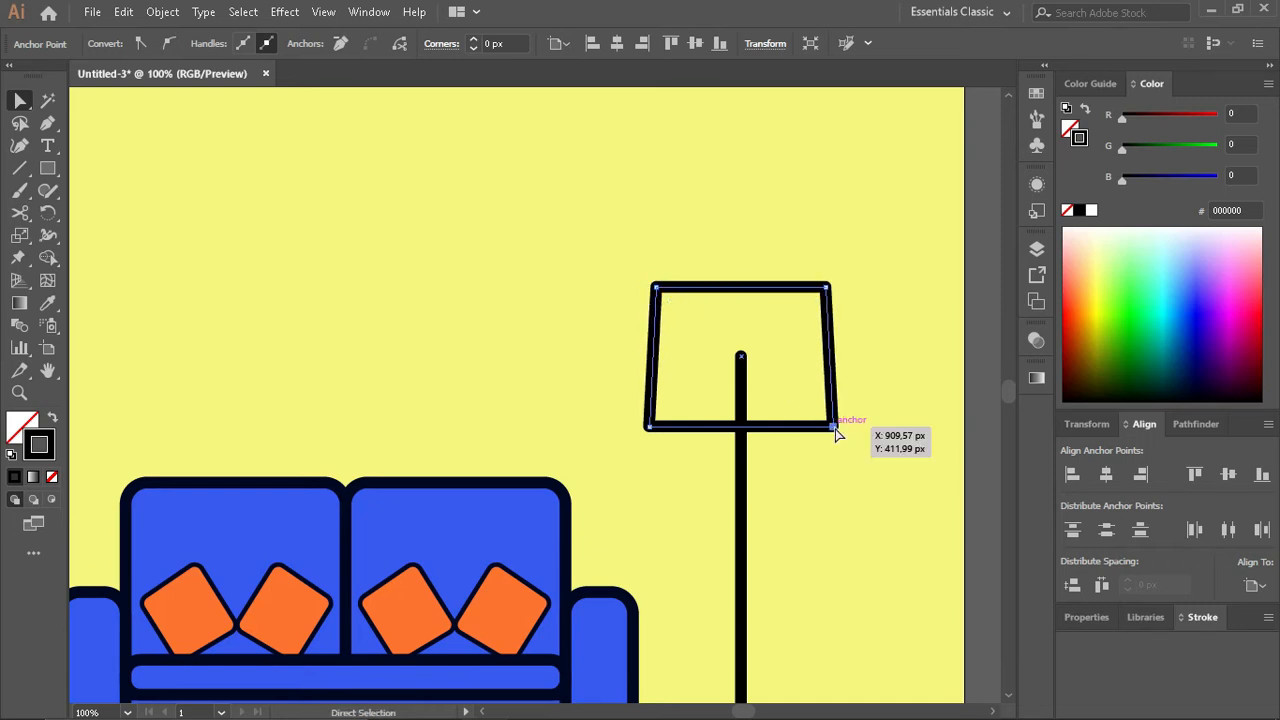
- Move the lampshade's lower corners 10 px outward each and its upper corners another 20 px inward each
{"action": "left_click_drag", "start_coordinate": [838, 434], "coordinate": [853, 433]}
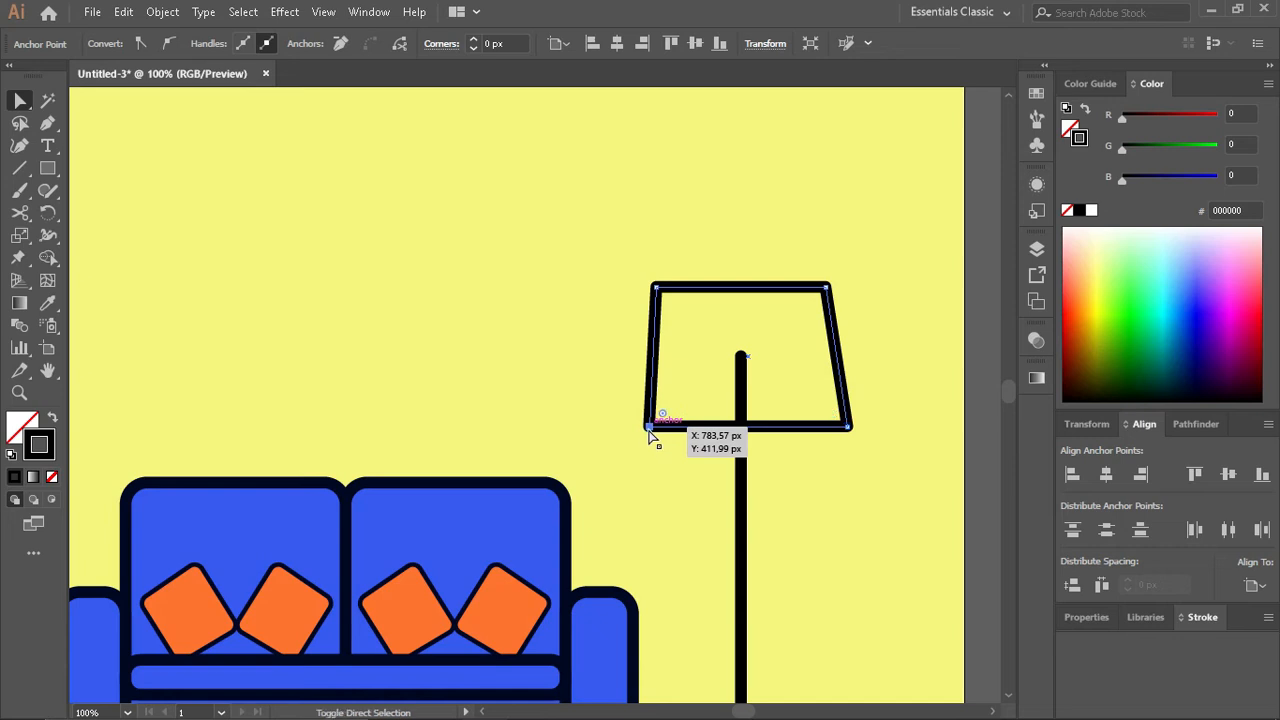
{"action": "key", "text": "shift+Left"}
{"action": "key", "text": "shift+Left"}
{"action": "left_click", "coordinate": [656, 289]}
{"action": "key", "text": "shift+Right"}
{"action": "key", "text": "shift+Right"}
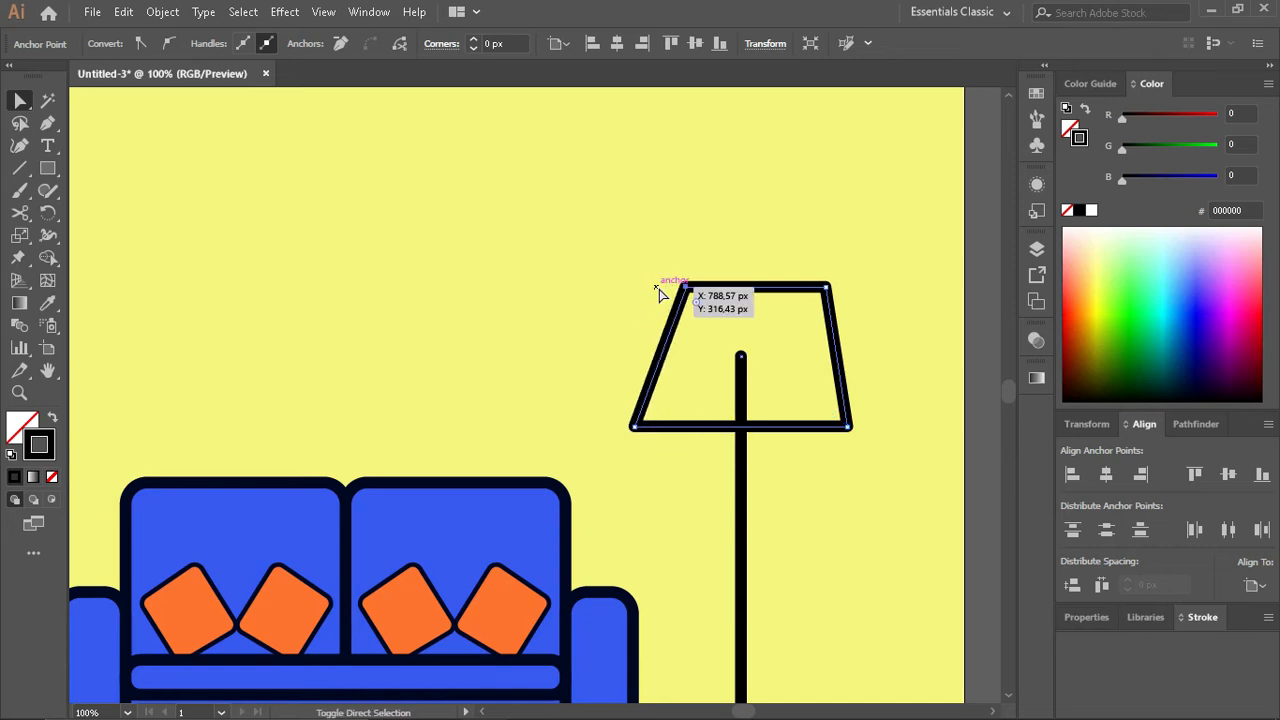
{"action": "left_click", "coordinate": [826, 288]}
{"action": "key", "text": "shift+Left"}
{"action": "key", "text": "shift+Left"}
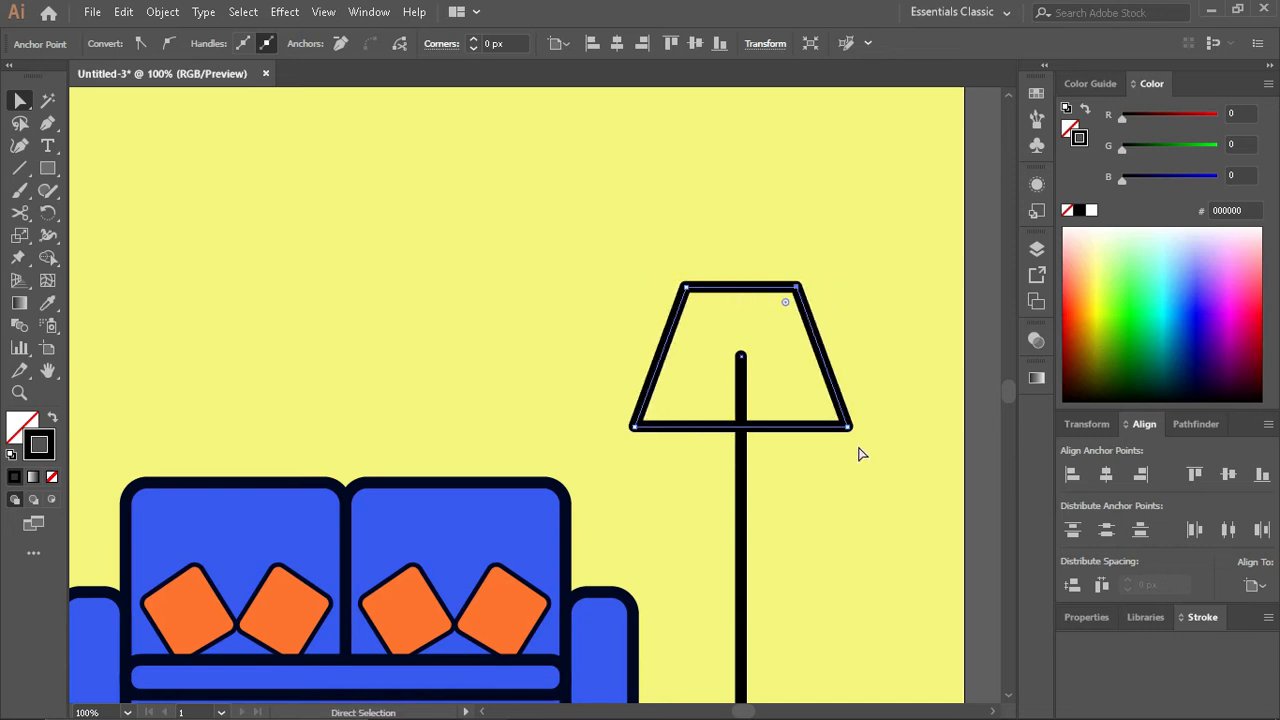
- Copy the red fill and 3 pt outline of the flowerpot's rim onto the lampshade
{"action": "scroll", "coordinate": [858, 454], "scroll_direction": "down", "scroll_amount": 4}
{"action": "key", "text": "i"}
{"action": "scroll", "coordinate": [557, 348], "scroll_direction": "up", "scroll_amount": 9}
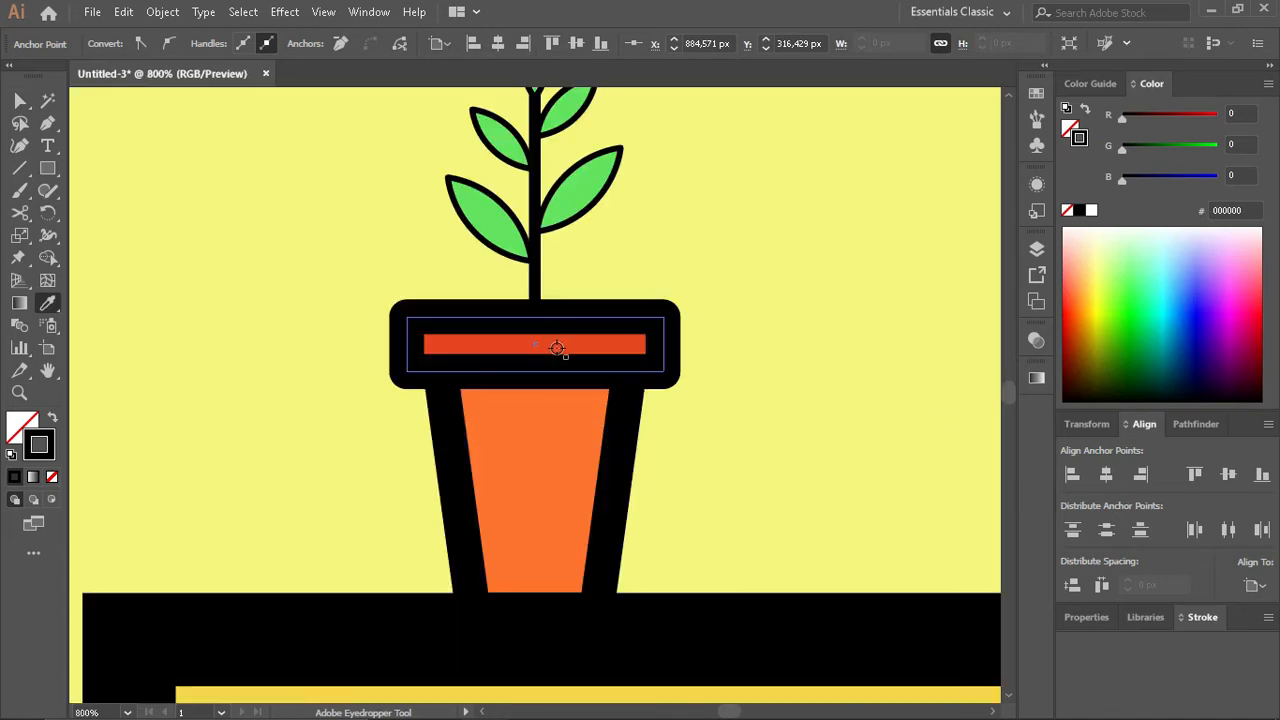
{"action": "left_click", "coordinate": [557, 348]}
{"action": "scroll", "coordinate": [594, 406], "scroll_direction": "down", "scroll_amount": 6}
{"action": "key", "text": "v"}
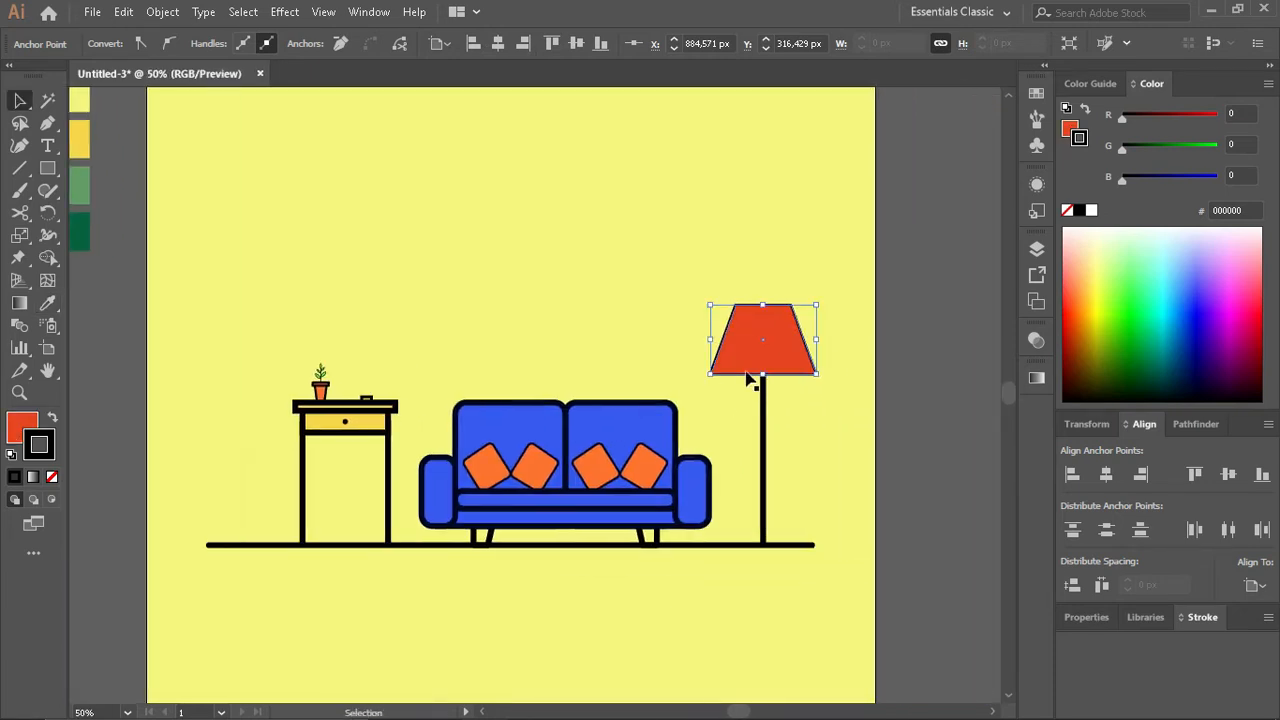
- Set the lampshade's stroke colour to 000724, matching the sofa's outline
{"action": "scroll", "coordinate": [750, 378], "scroll_direction": "up", "scroll_amount": 3}
{"action": "left_click", "coordinate": [451, 529]}
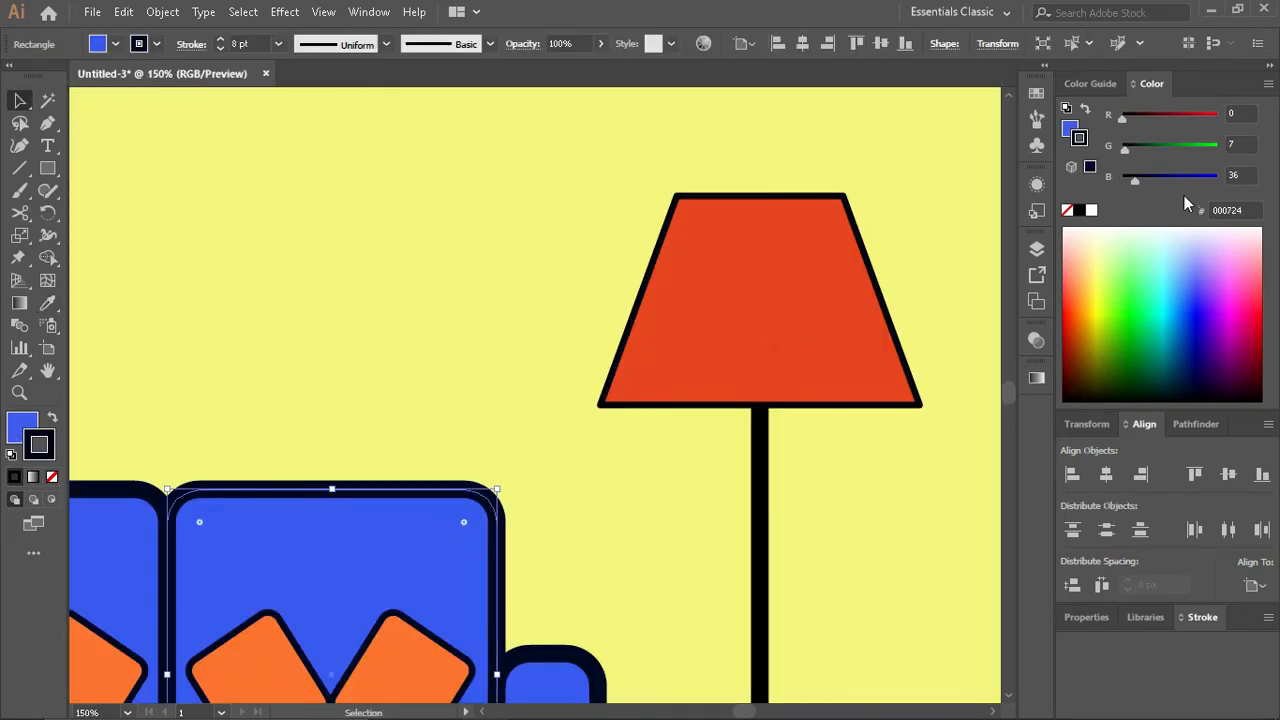
{"action": "left_click", "coordinate": [826, 265]}
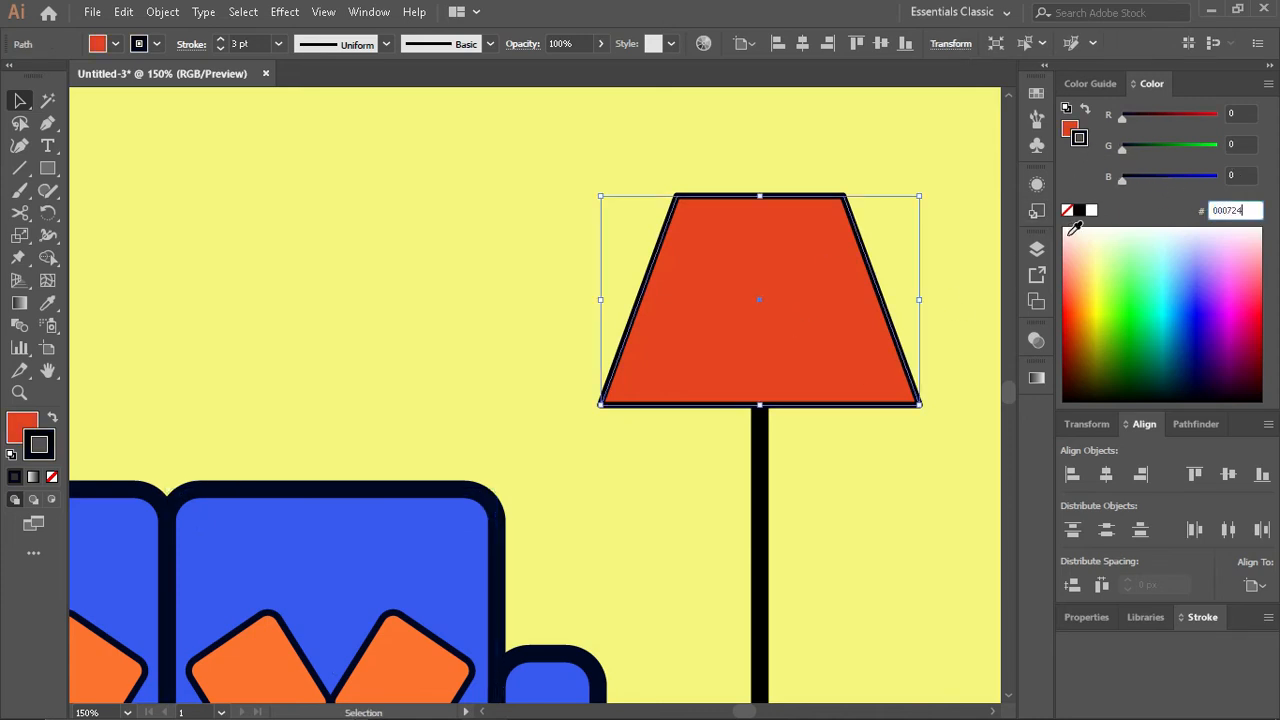
{"action": "type", "text": "000724"}
{"action": "key", "text": "Return"}
{"action": "left_click", "coordinate": [1202, 617]}
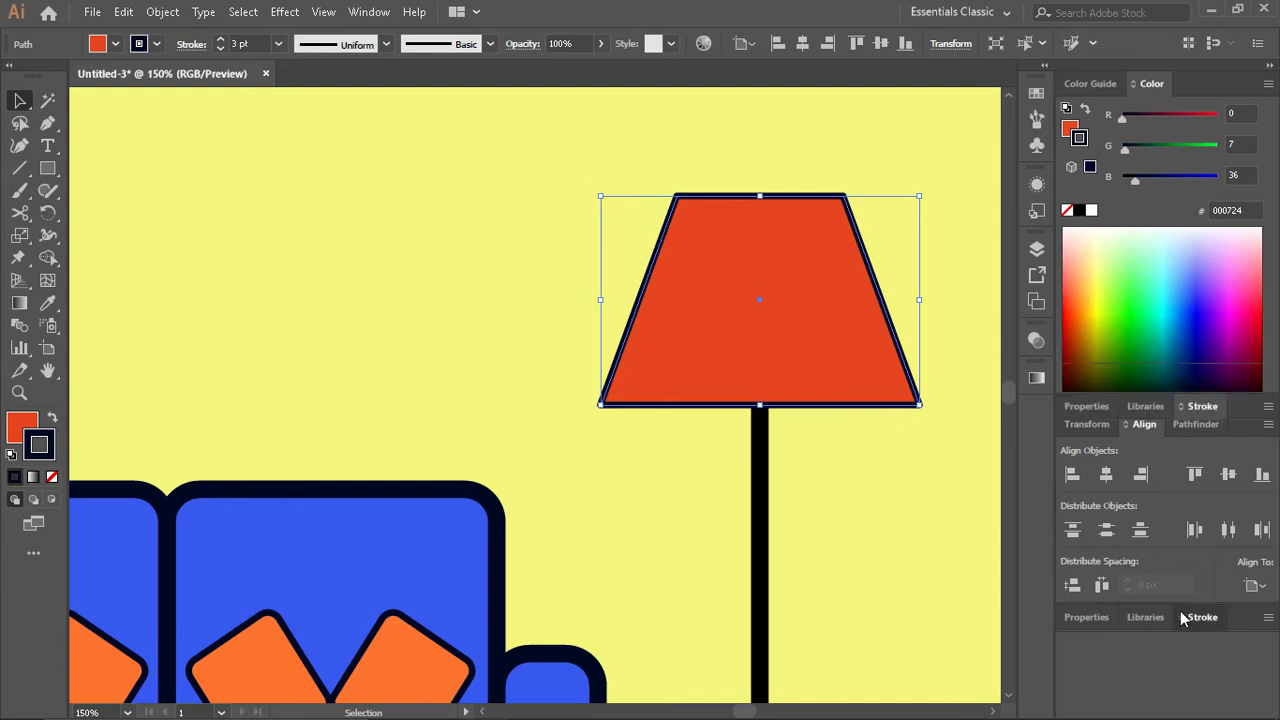
- Increase the lampshade's outline weight to 7 pt
{"action": "left_click", "coordinate": [1126, 431]}
{"action": "left_click", "coordinate": [1126, 431]}
{"action": "left_click", "coordinate": [1126, 431]}
{"action": "left_click", "coordinate": [1126, 431]}
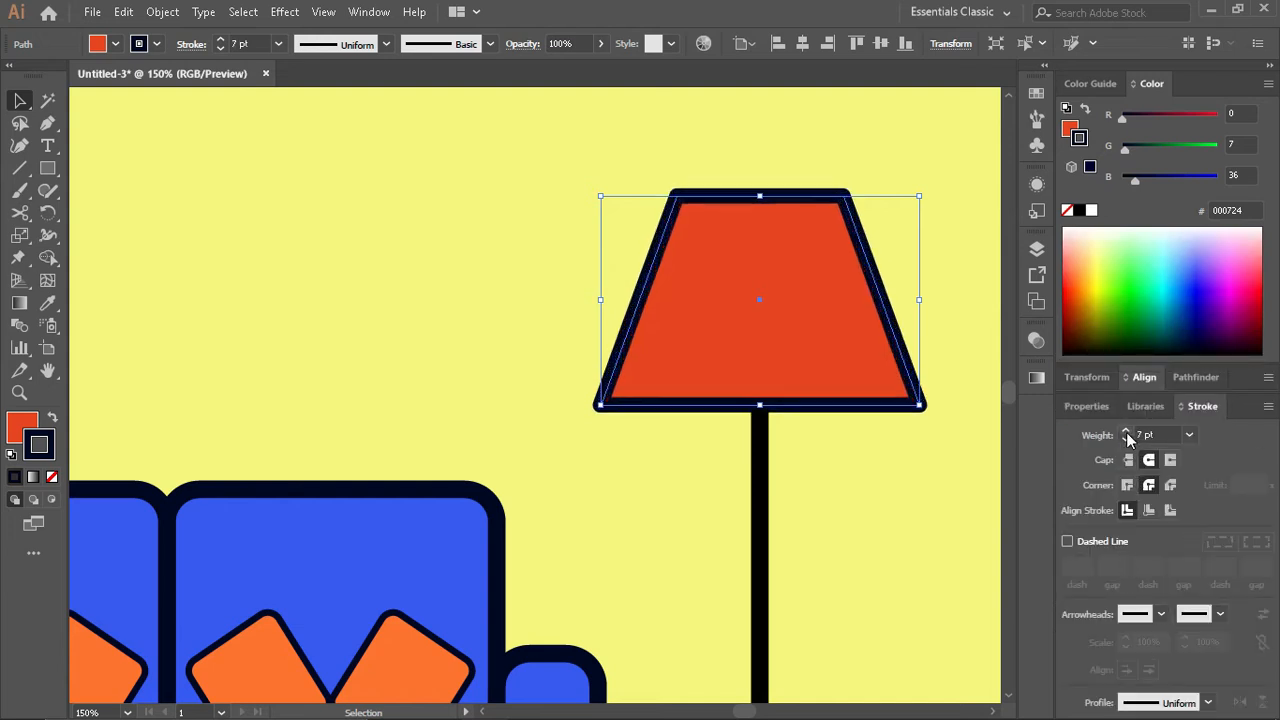
{"action": "left_click", "coordinate": [928, 502]}
- Duplicate the lamp's pole toward the sofa, shorten the copy into a pull cord below the shade, and thin its stroke to 2 pt
{"action": "left_click_drag", "start_coordinate": [752, 432], "coordinate": [684, 432]}
{"action": "scroll", "coordinate": [699, 510], "scroll_direction": "down", "scroll_amount": 5}
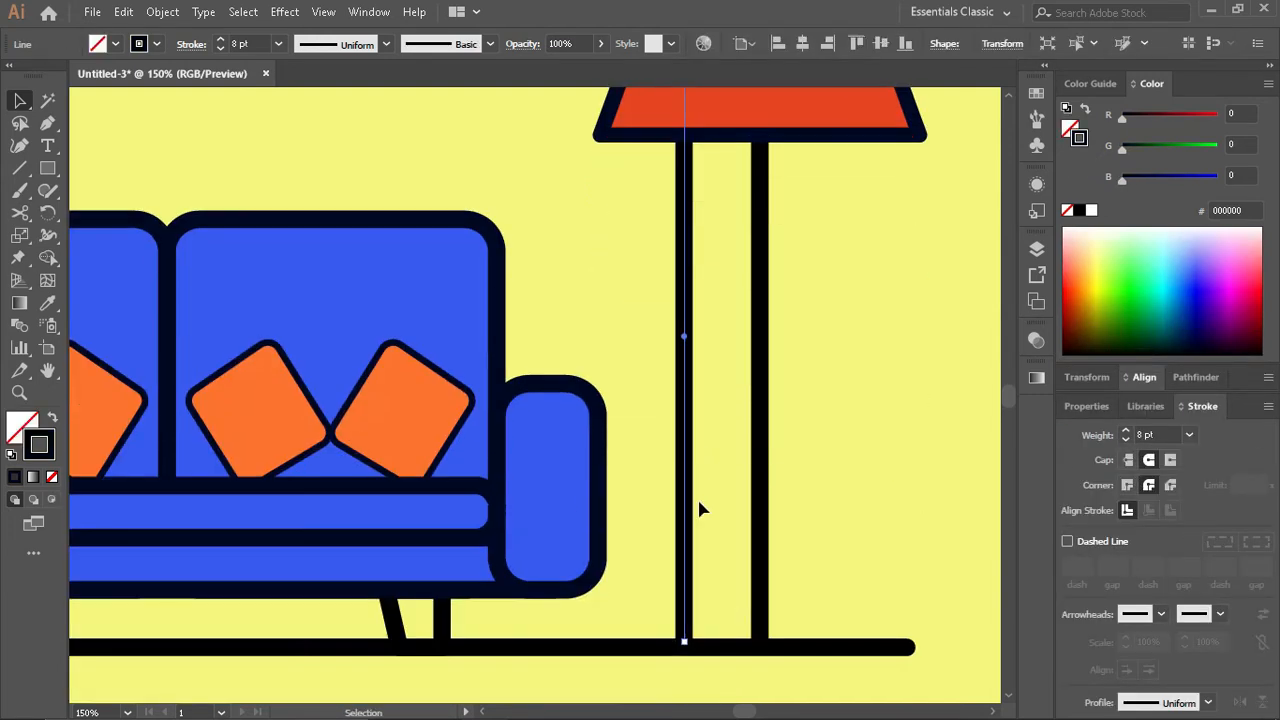
{"action": "left_click_drag", "start_coordinate": [684, 646], "coordinate": [684, 270]}
{"action": "left_click", "coordinate": [1126, 440]}
{"action": "left_click", "coordinate": [1126, 440]}
{"action": "left_click", "coordinate": [1126, 440]}
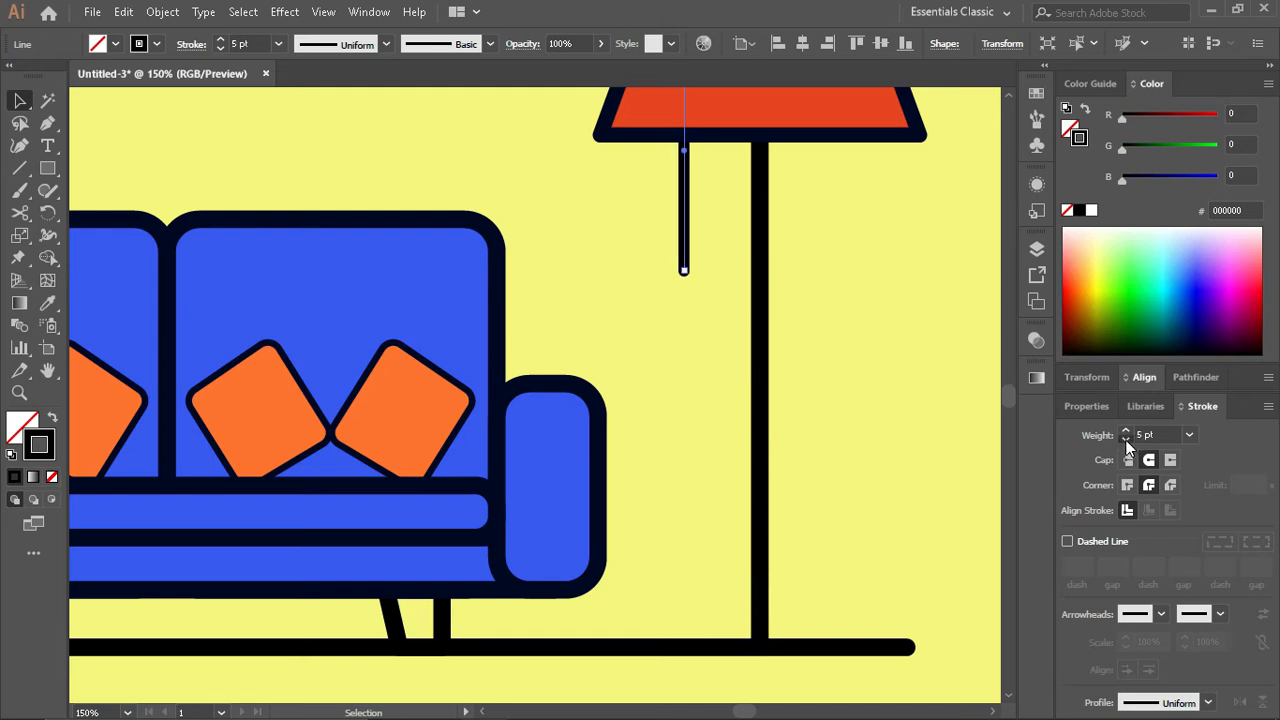
- Draw a small upright rectangle around the lower end of the pull cord as its handle
{"action": "scroll", "coordinate": [621, 178], "scroll_direction": "up", "scroll_amount": 3}
{"action": "left_click", "coordinate": [47, 168]}
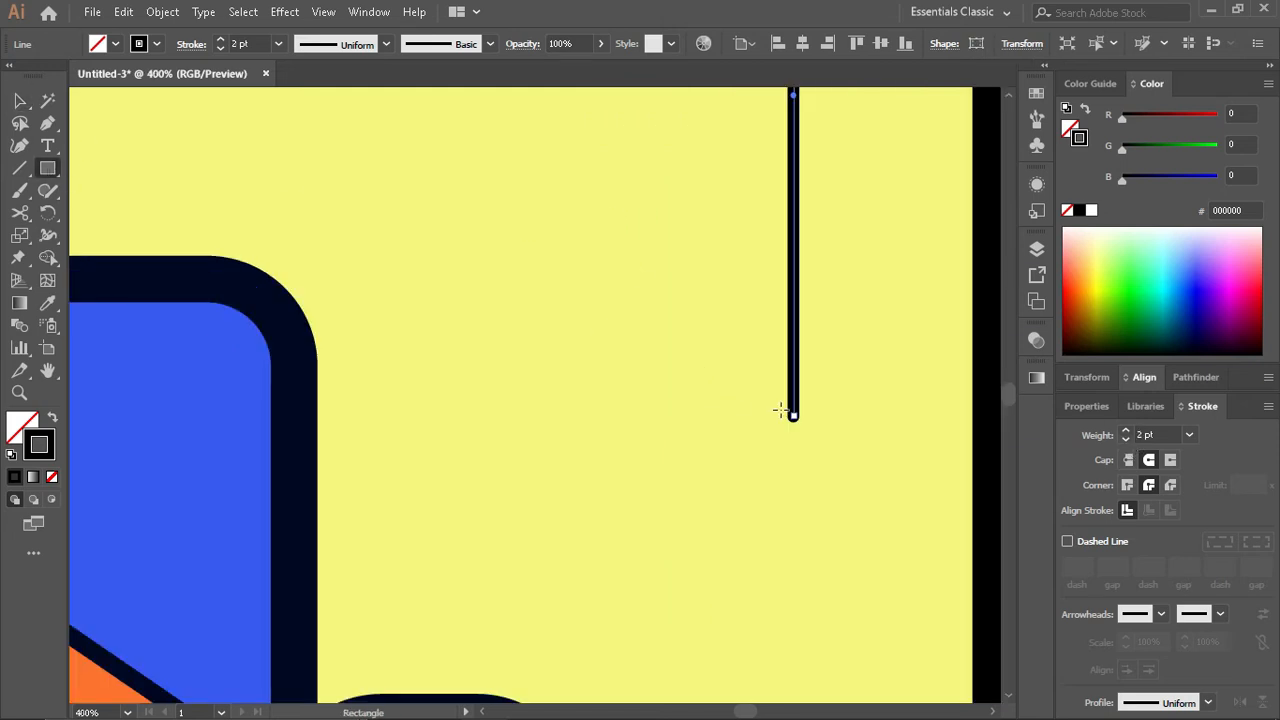
{"action": "mouse_move", "coordinate": [793, 372]}
{"action": "left_mouse_down"}
{"action": "mouse_move", "coordinate": [830, 410]}
{"action": "mouse_move", "coordinate": [797, 380]}
{"action": "mouse_move", "coordinate": [798, 418]}
{"action": "mouse_move", "coordinate": [811, 411]}
{"action": "left_mouse_up"}
{"action": "key", "text": "v"}
{"action": "scroll", "coordinate": [835, 434], "scroll_direction": "down", "scroll_amount": 1}
- Give the pull cord's handle a solid fill in the sofa's outline colour 000724 and no stroke
{"action": "key", "text": "i"}
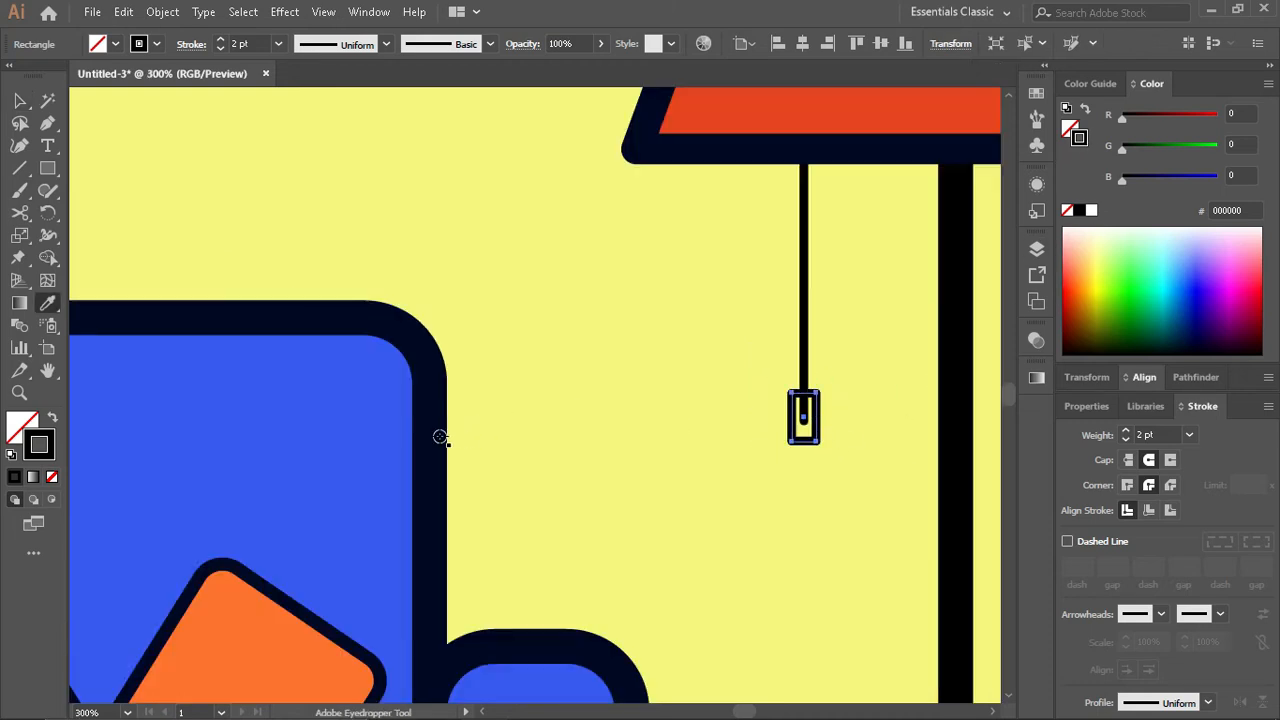
{"action": "left_click", "coordinate": [449, 437]}
{"action": "left_click", "coordinate": [365, 447]}
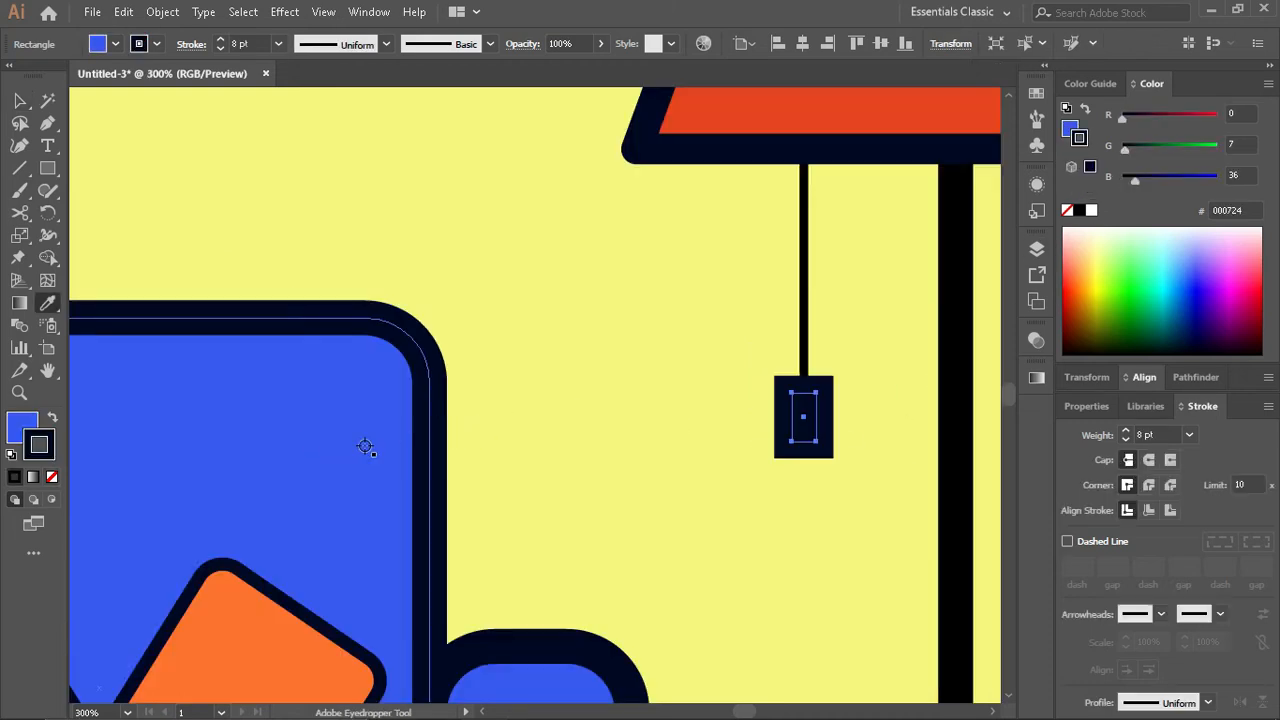
{"action": "left_click", "coordinate": [52, 418]}
{"action": "left_click", "coordinate": [1067, 210]}
{"action": "key", "text": "v"}
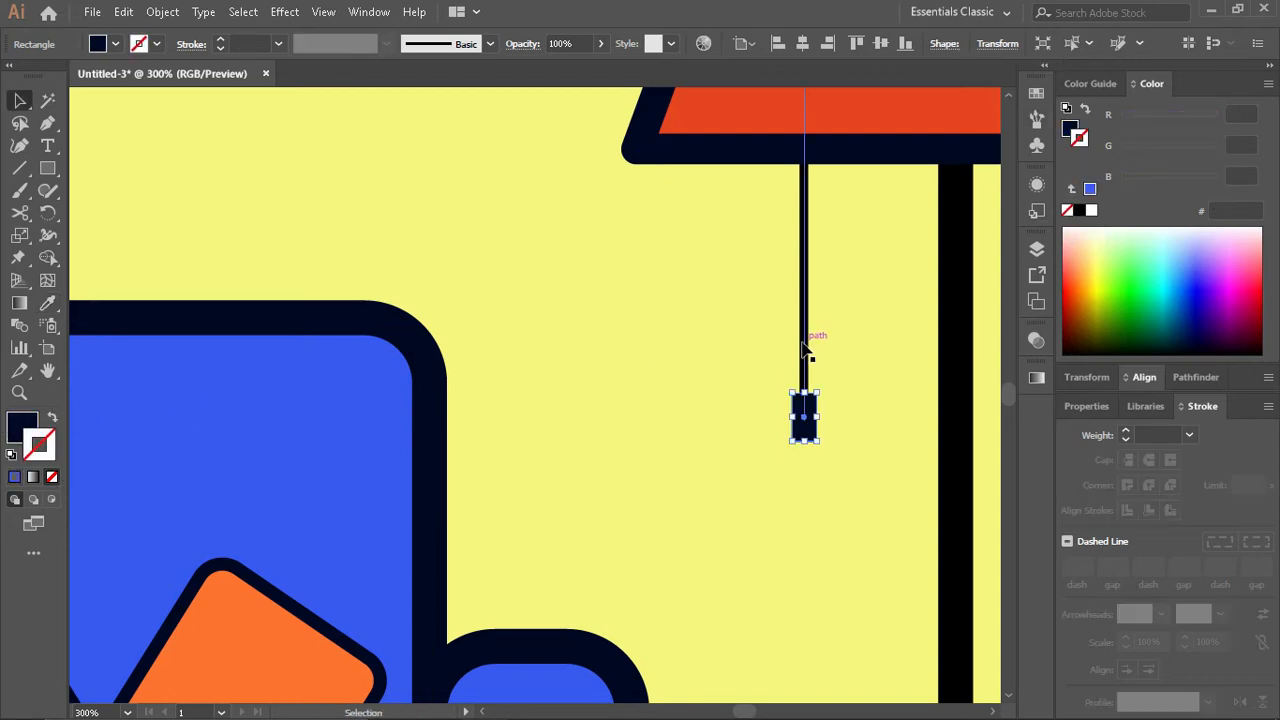
- Give the pull cord a 1 pt stroke in colour 000724 with no fill
{"action": "left_click", "coordinate": [804, 348]}
{"action": "key", "text": "i"}
{"action": "left_click", "coordinate": [972, 320]}
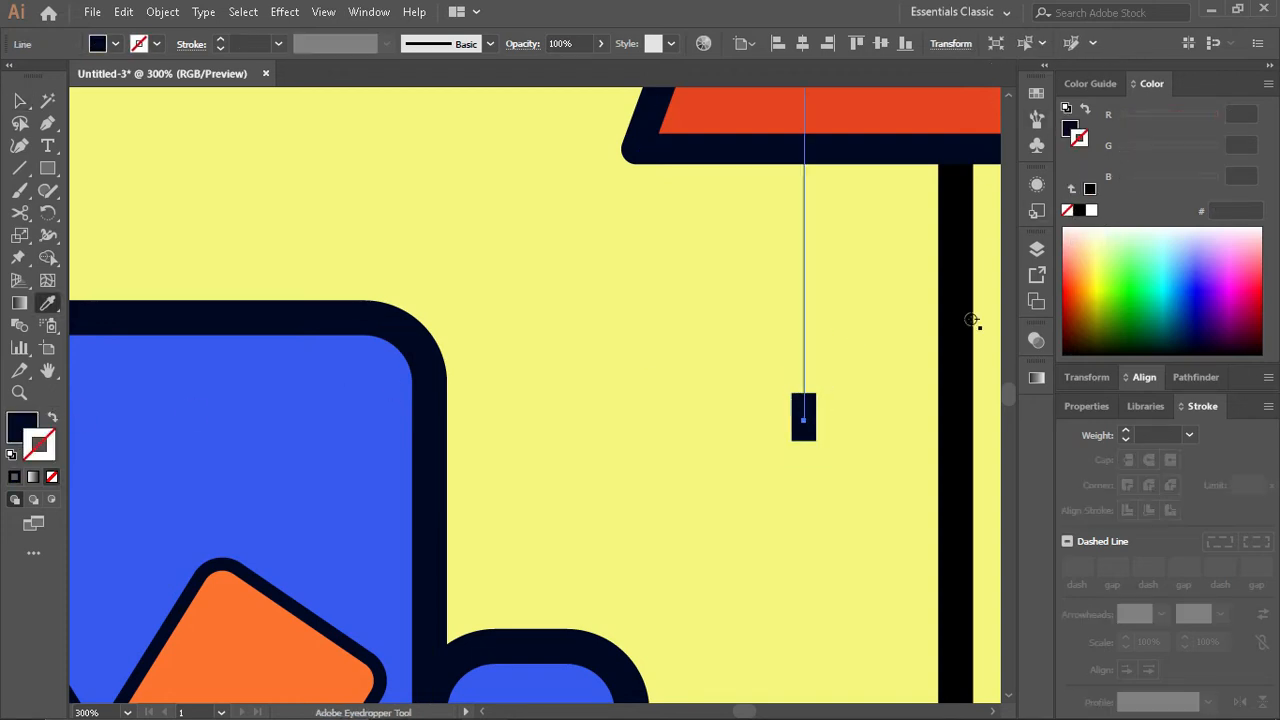
{"action": "left_click", "coordinate": [1086, 109]}
{"action": "key", "text": "v"}
{"action": "scroll", "coordinate": [769, 420], "scroll_direction": "right", "scroll_amount": 1}
{"action": "left_click", "coordinate": [772, 419]}
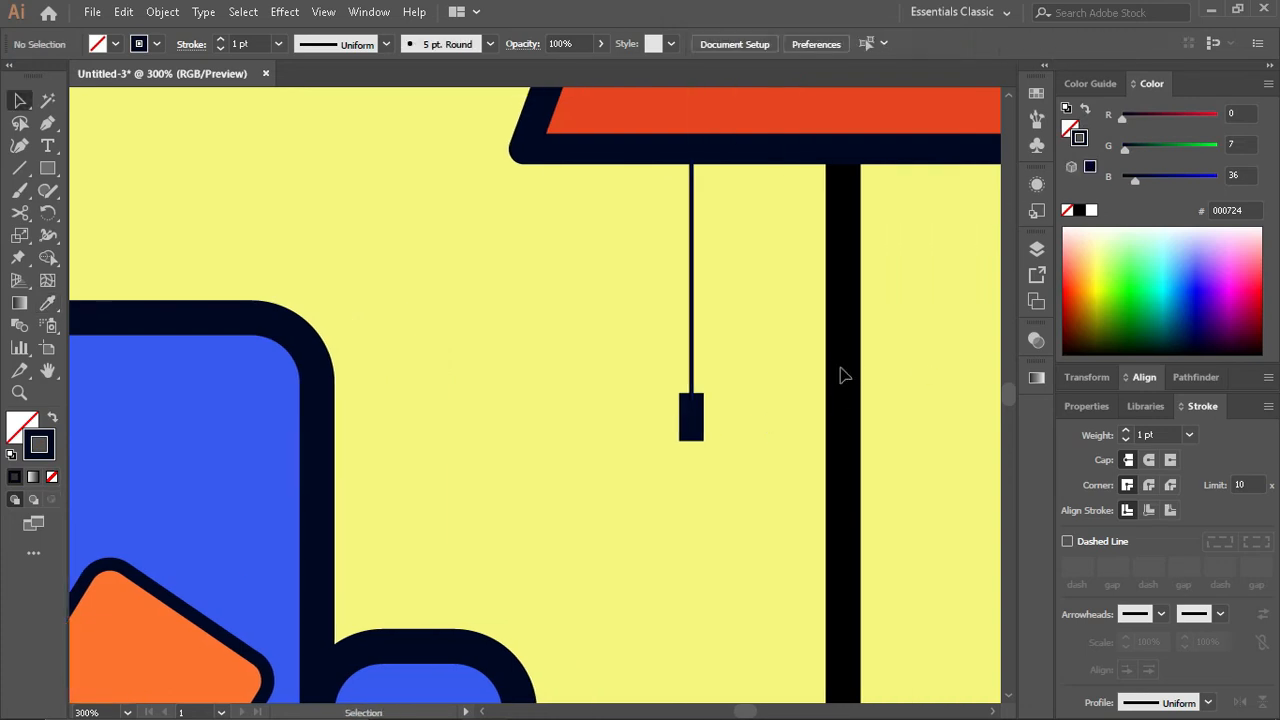
- Set the lamp pole's stroke colour to 000724
{"action": "left_click", "coordinate": [845, 372]}
{"action": "left_click", "coordinate": [1226, 210]}
{"action": "key", "text": "Return"}
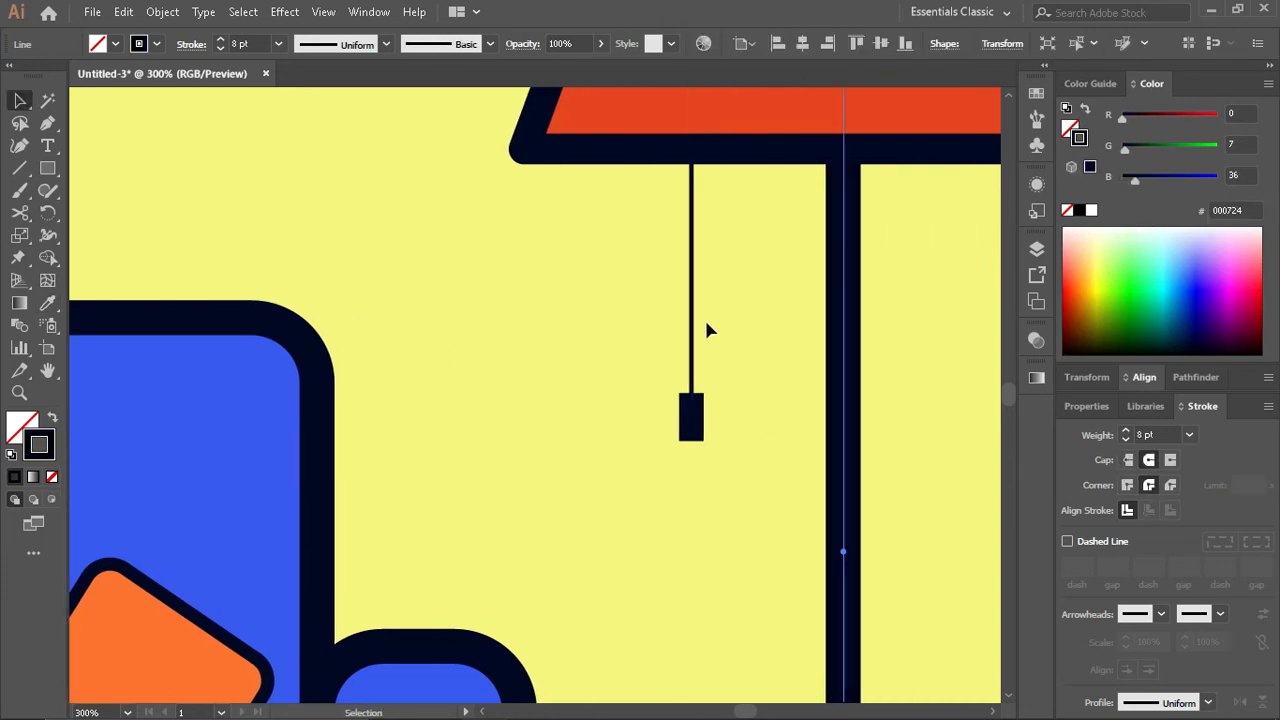
- Select the pull cord together with its handle and rotate them slightly so the lower end swings toward the pole
{"action": "left_click", "coordinate": [691, 297]}
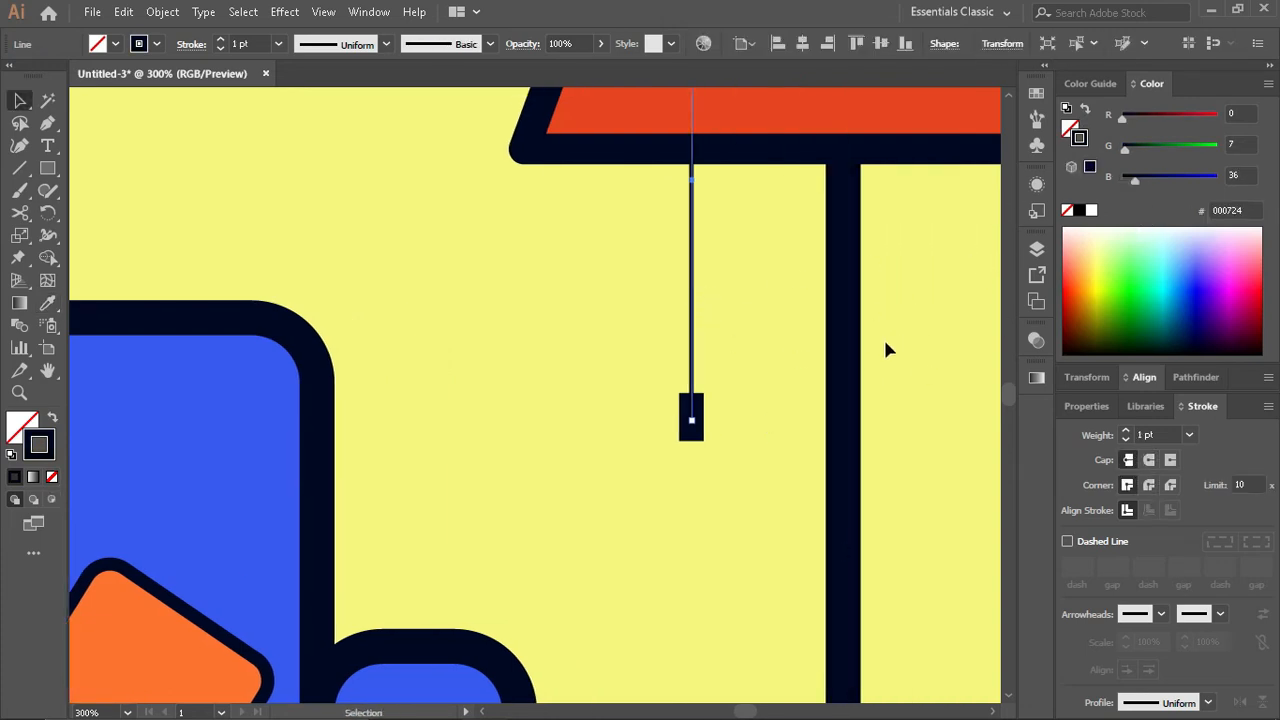
{"action": "left_click_drag", "start_coordinate": [626, 311], "coordinate": [711, 460]}
{"action": "left_click", "coordinate": [711, 460]}
{"action": "key", "text": "ctrl+1"}
{"action": "scroll", "coordinate": [703, 470], "scroll_direction": "down", "scroll_amount": 3}
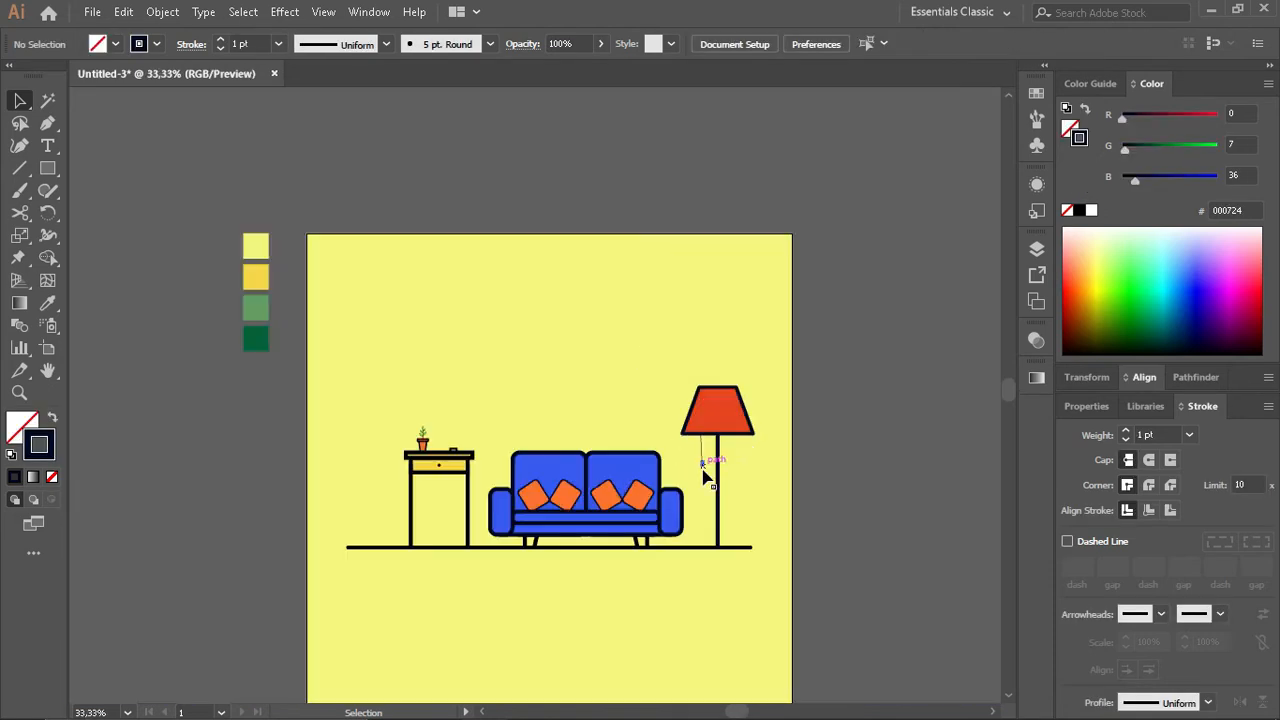
- Set the tilted pull cord's stroke weight to 3 pt
{"action": "scroll", "coordinate": [657, 440], "scroll_direction": "up", "scroll_amount": 3}
{"action": "left_click", "coordinate": [772, 457]}
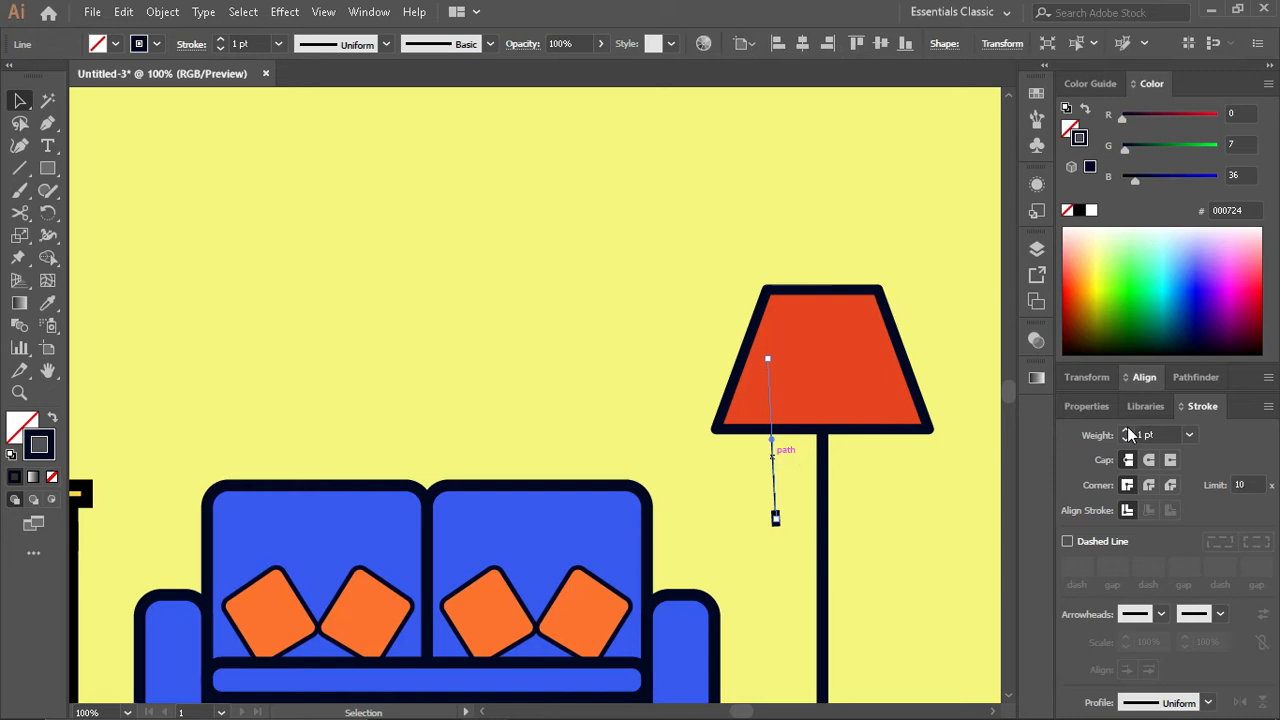
{"action": "left_click", "coordinate": [831, 517]}
{"action": "scroll", "coordinate": [831, 517], "scroll_direction": "up", "scroll_amount": 3}
{"action": "left_click", "coordinate": [659, 430]}
{"action": "left_click", "coordinate": [1126, 440]}
{"action": "left_click", "coordinate": [1126, 440]}
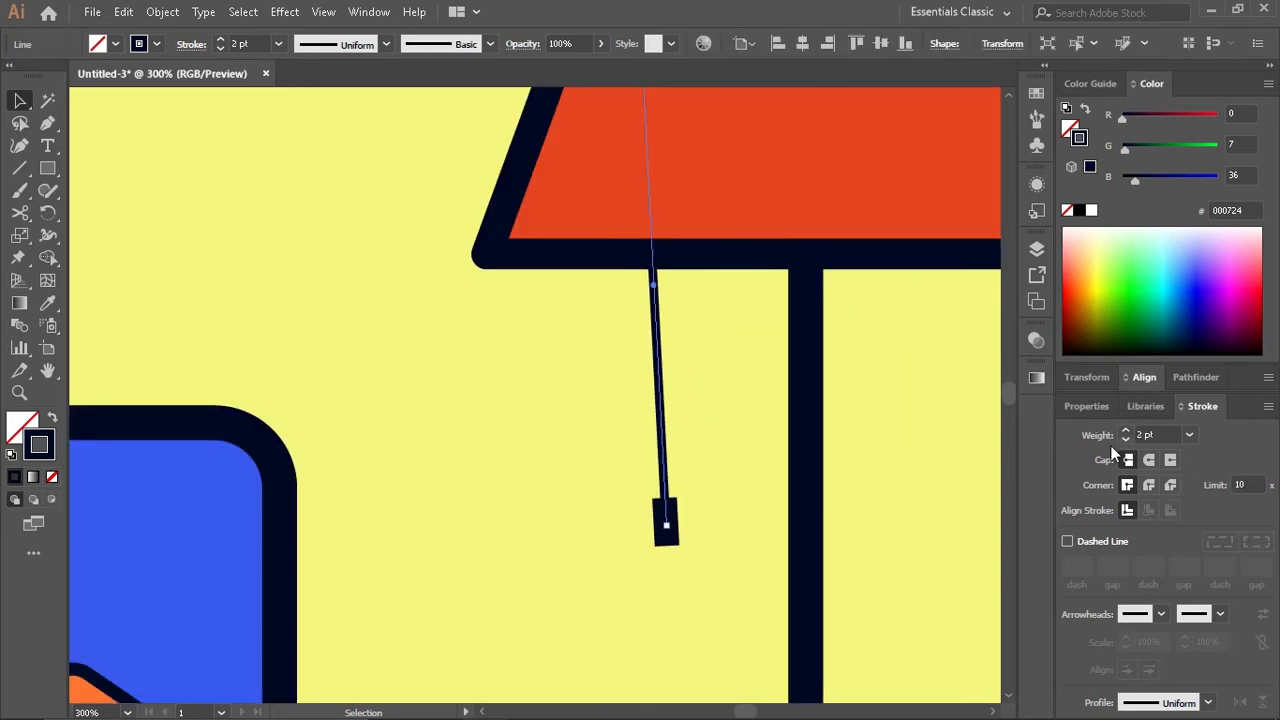
{"action": "left_click", "coordinate": [1126, 430]}
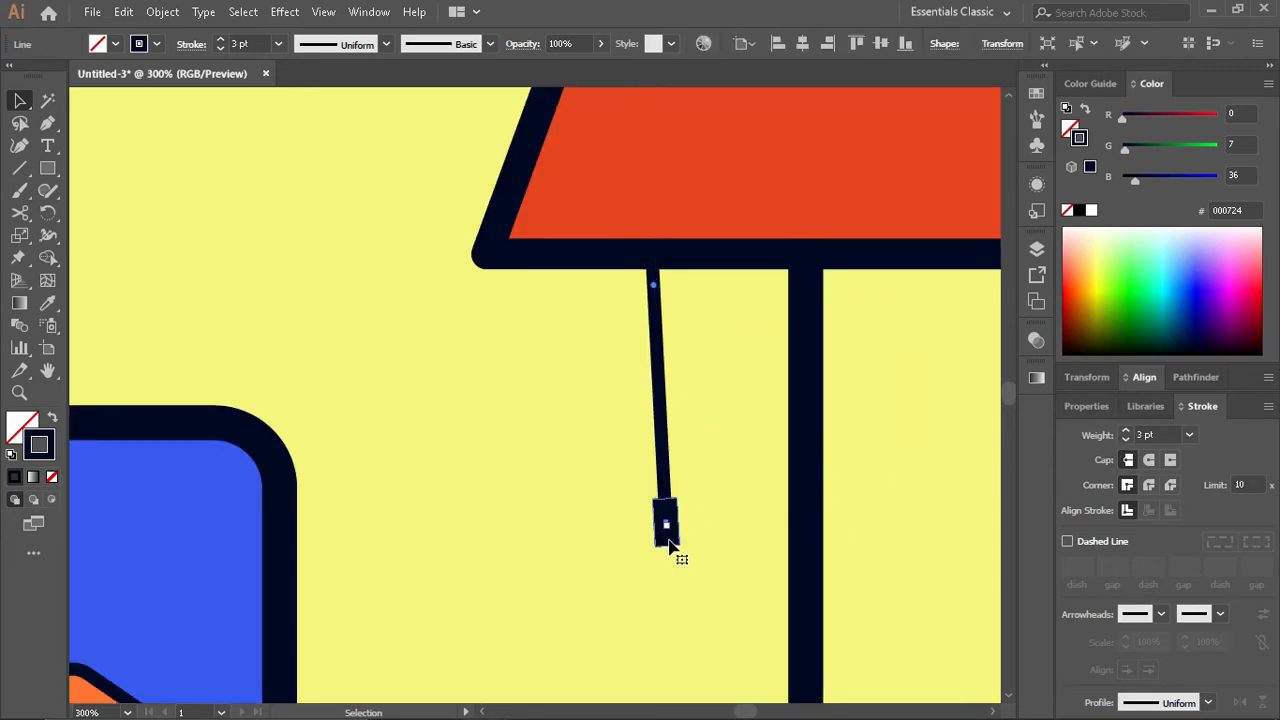
- Enlarge the pull cord's handle slightly about its centre and nudge the cord slightly away from the pole
{"action": "left_click", "coordinate": [668, 540]}
{"action": "left_click_drag", "start_coordinate": [679, 523], "coordinate": [685, 524]}
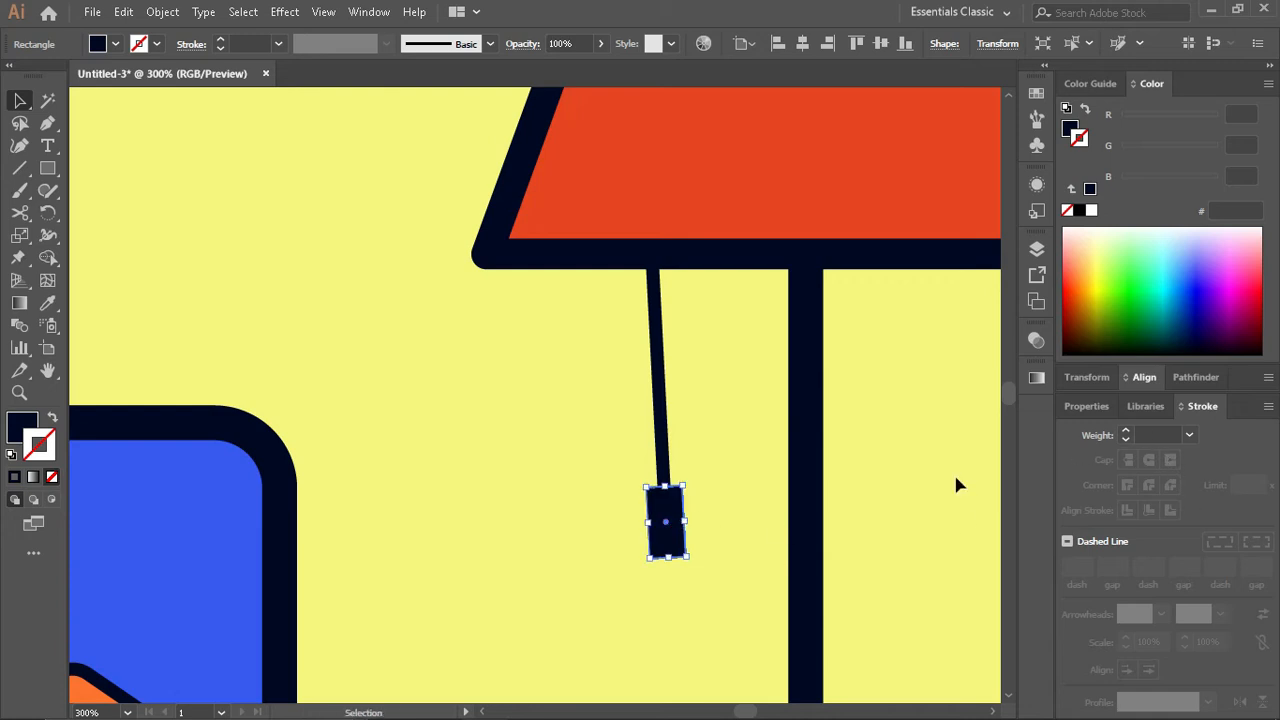
{"action": "left_click_drag", "start_coordinate": [669, 415], "coordinate": [661, 424]}
{"action": "left_click", "coordinate": [784, 461]}
{"action": "scroll", "coordinate": [753, 557], "scroll_direction": "down", "scroll_amount": 8}
{"action": "scroll", "coordinate": [755, 565], "scroll_direction": "down", "scroll_amount": 1}
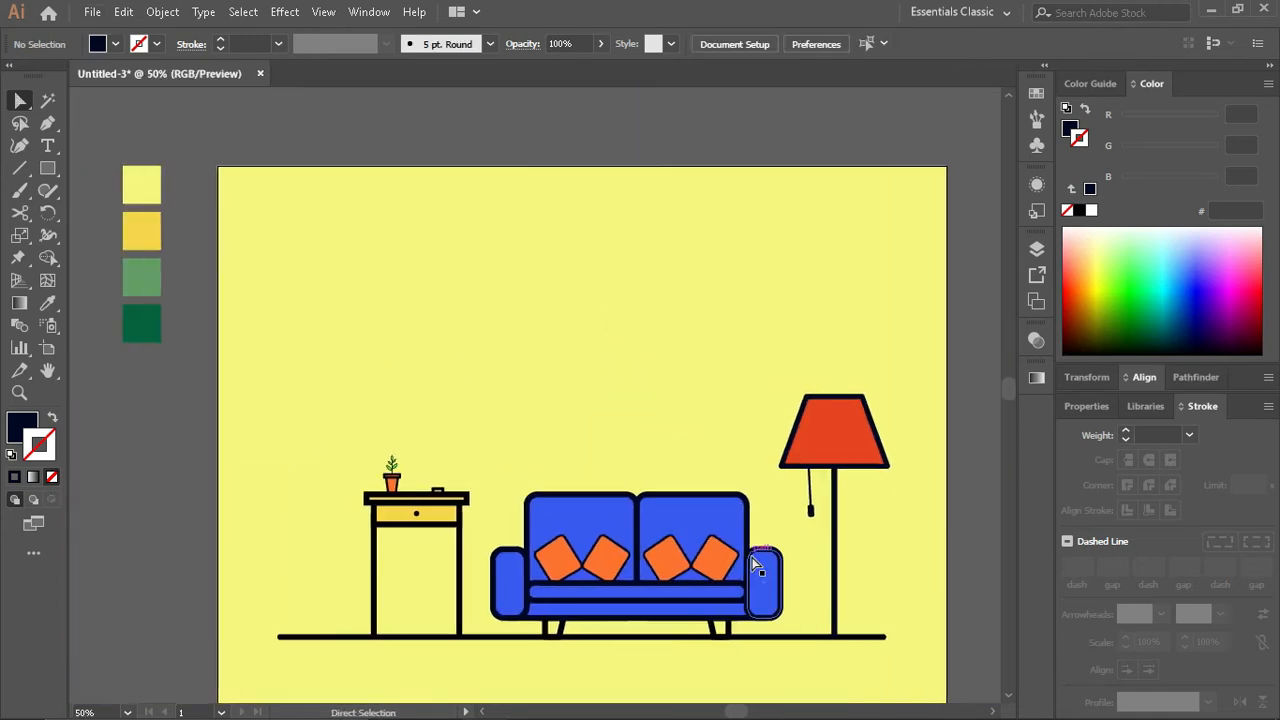
{"action": "scroll", "coordinate": [752, 570], "scroll_direction": "up", "scroll_amount": 1}
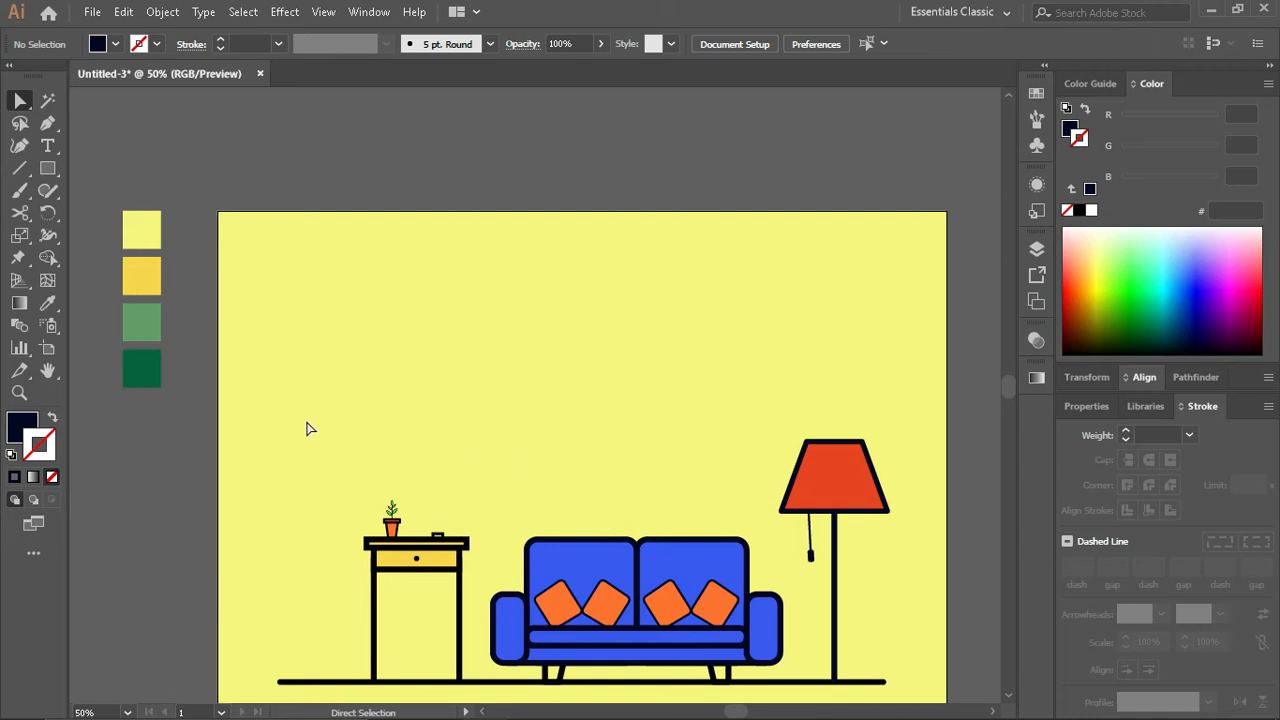
- Draw a dark filled circle without a stroke on the wall above the table as the clock's base
{"action": "left_click_drag", "start_coordinate": [47, 168], "coordinate": [122, 214]}
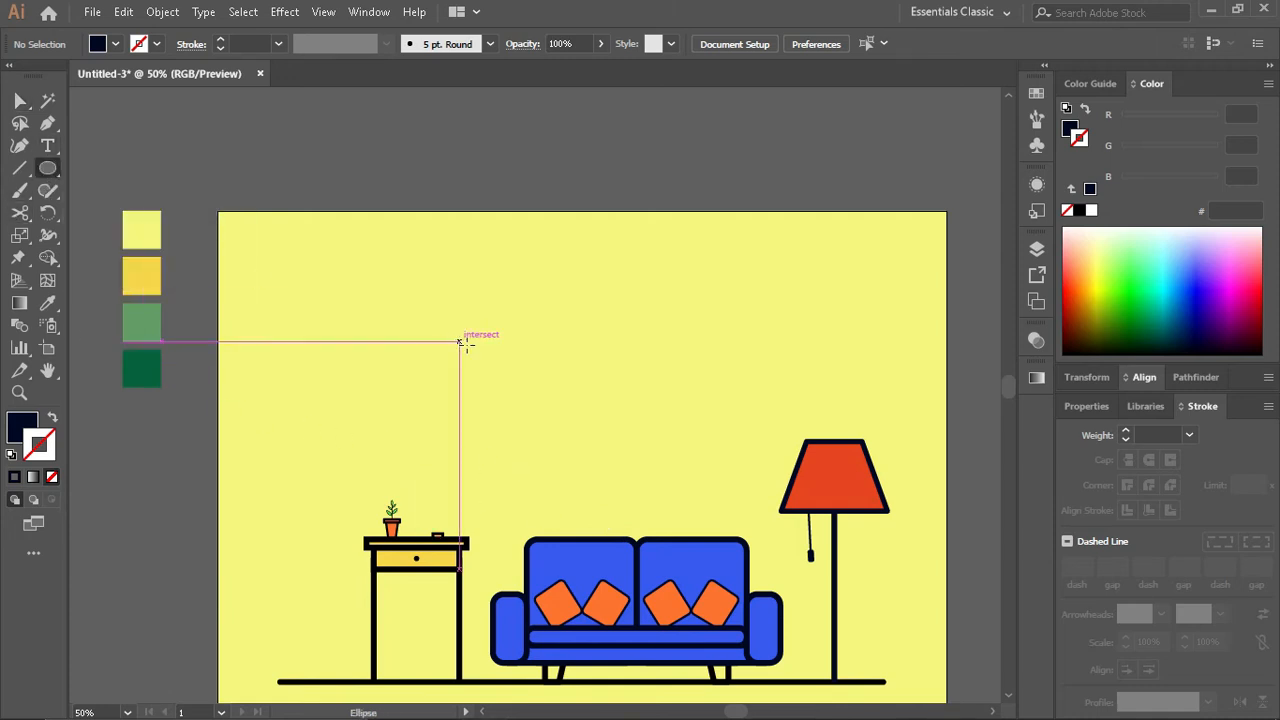
{"action": "left_click_drag", "start_coordinate": [462, 340], "coordinate": [490, 371]}
{"action": "key", "text": "v"}
{"action": "key", "text": "ctrl+1"}
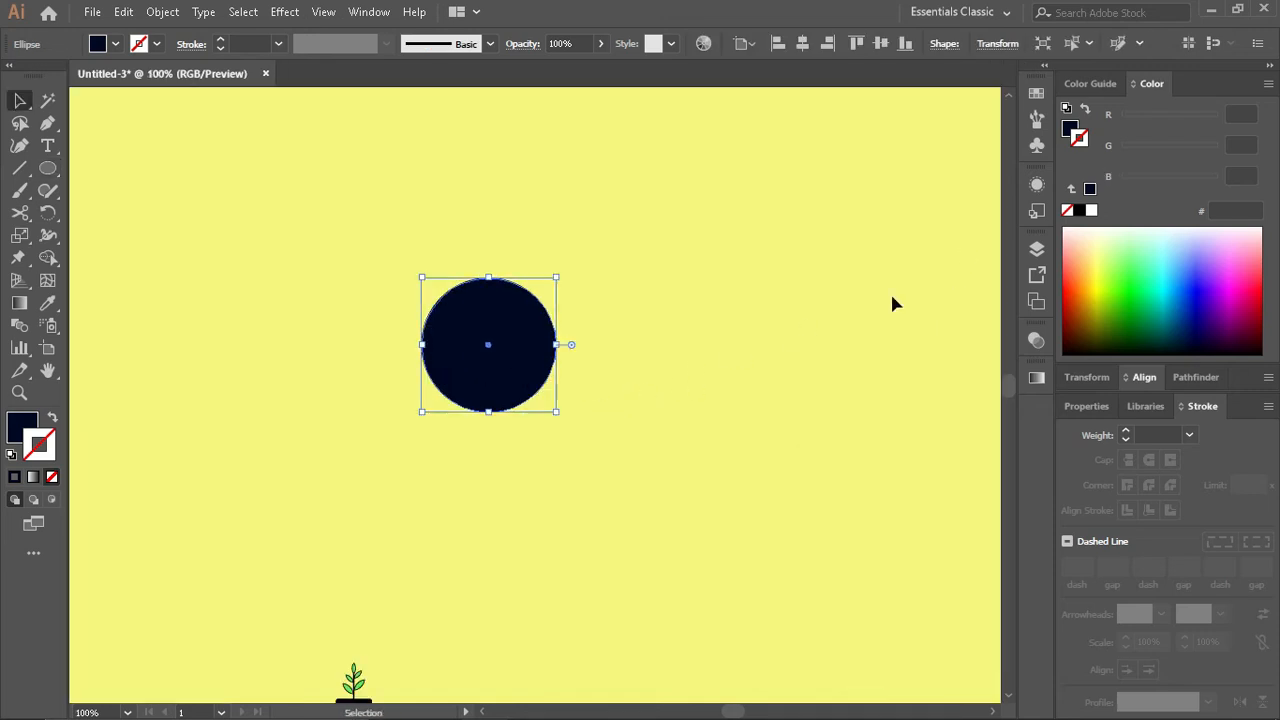
{"action": "left_click", "coordinate": [1071, 128]}
{"action": "left_click", "coordinate": [1091, 211]}
{"action": "mouse_move", "coordinate": [557, 412]}
{"action": "left_mouse_down"}
{"action": "mouse_move", "coordinate": [568, 424]}
{"action": "mouse_move", "coordinate": [556, 418]}
{"action": "left_mouse_up"}
{"action": "key", "text": "ctrl+z"}
{"action": "key", "text": "ctrl+z"}
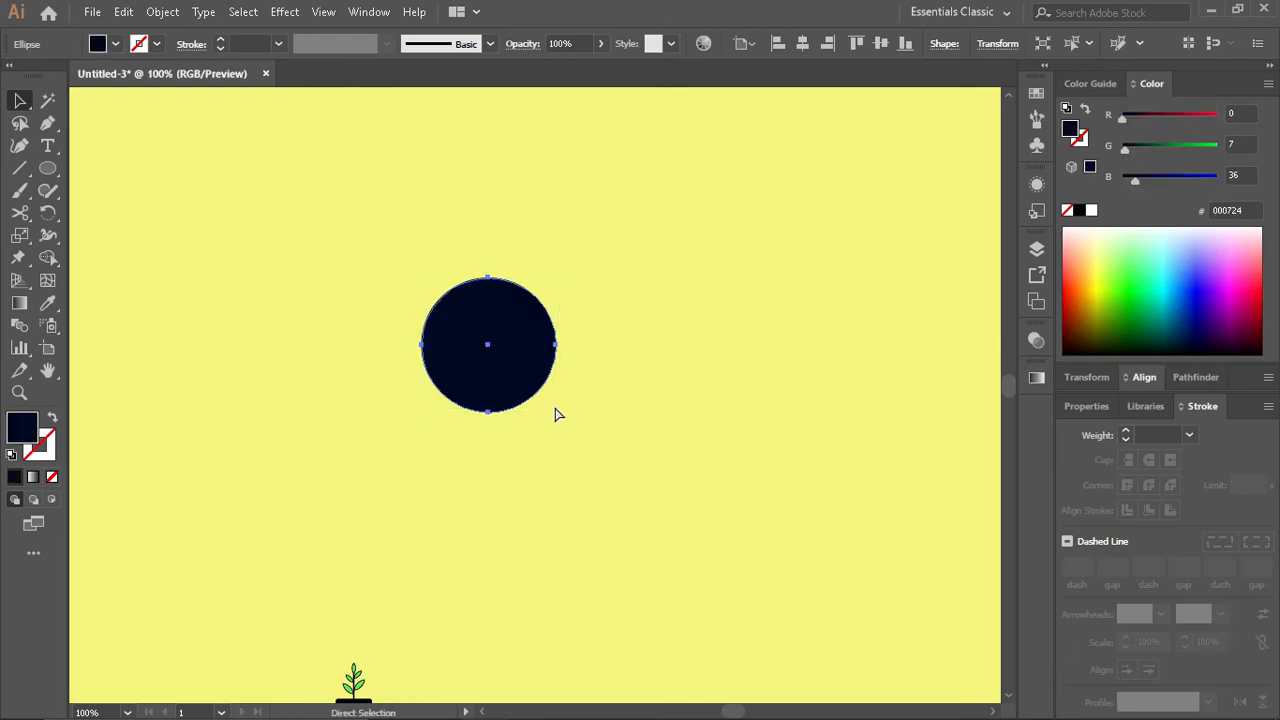
- Enlarge the dark circle slightly about its centre and delete the leftover smaller circle
{"action": "left_click_drag", "start_coordinate": [556, 412], "coordinate": [561, 416]}
{"action": "left_click", "coordinate": [513, 370]}
{"action": "key", "text": "Delete"}
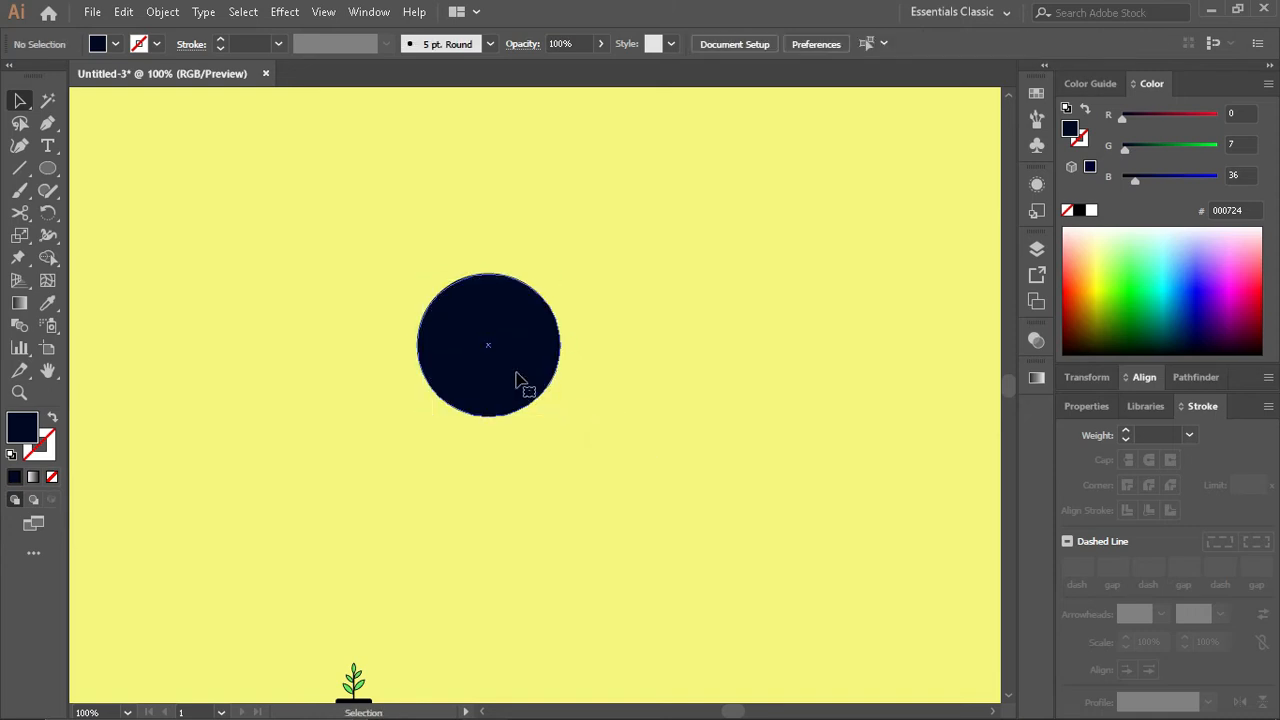
- Give the clock circle a white fill and a dark navy stroke of 5 pt
{"action": "left_click", "coordinate": [516, 374]}
{"action": "left_click", "coordinate": [1087, 109]}
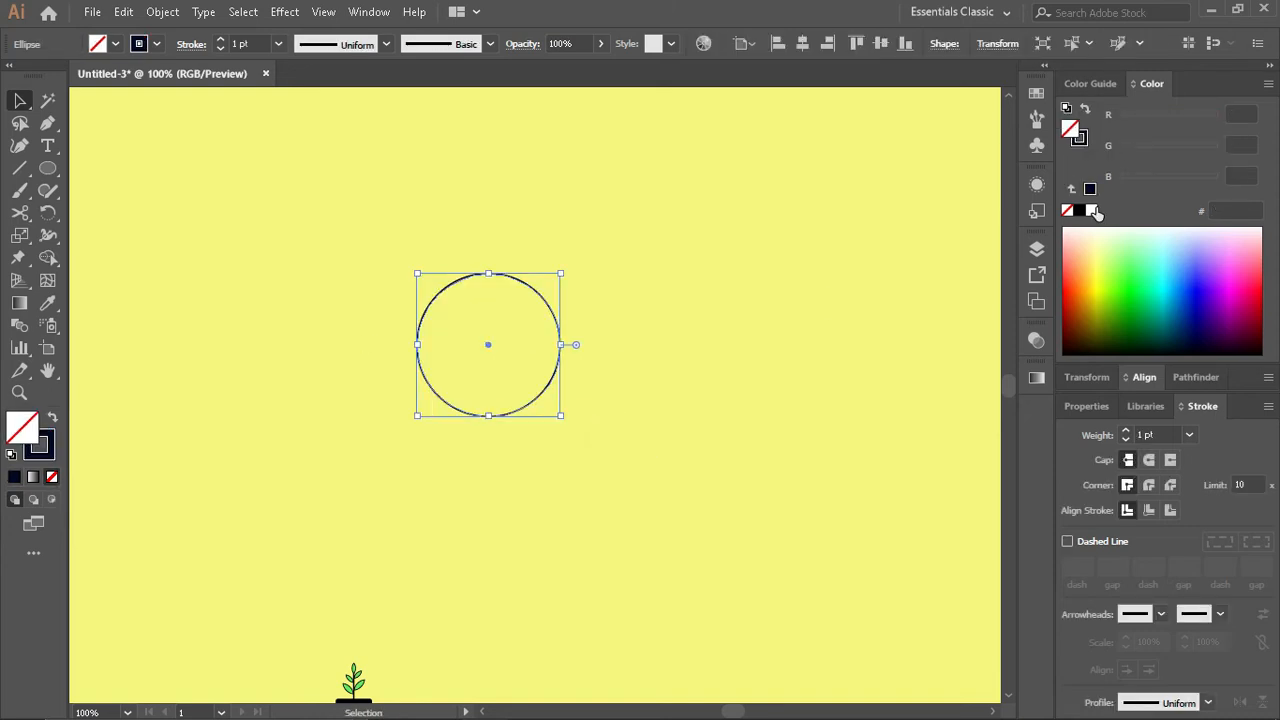
{"action": "left_click", "coordinate": [1091, 210]}
{"action": "left_click", "coordinate": [1126, 431]}
{"action": "left_click", "coordinate": [1126, 431]}
{"action": "left_click", "coordinate": [1126, 431]}
{"action": "left_click", "coordinate": [1126, 431]}
{"action": "left_click", "coordinate": [1126, 431]}
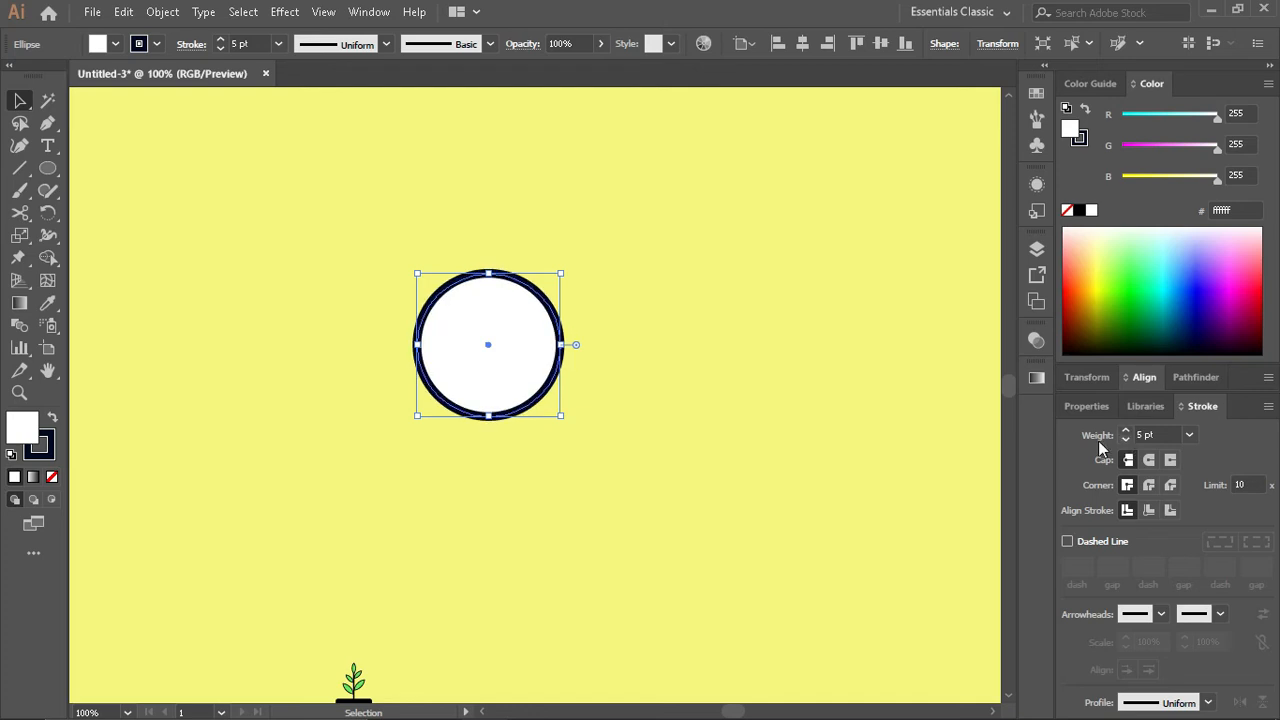
{"action": "left_click", "coordinate": [741, 423]}
- Draw a short vertical tick mark from the clock rim inward at the 12 o'clock position
{"action": "scroll", "coordinate": [485, 302], "scroll_direction": "up", "scroll_amount": 3}
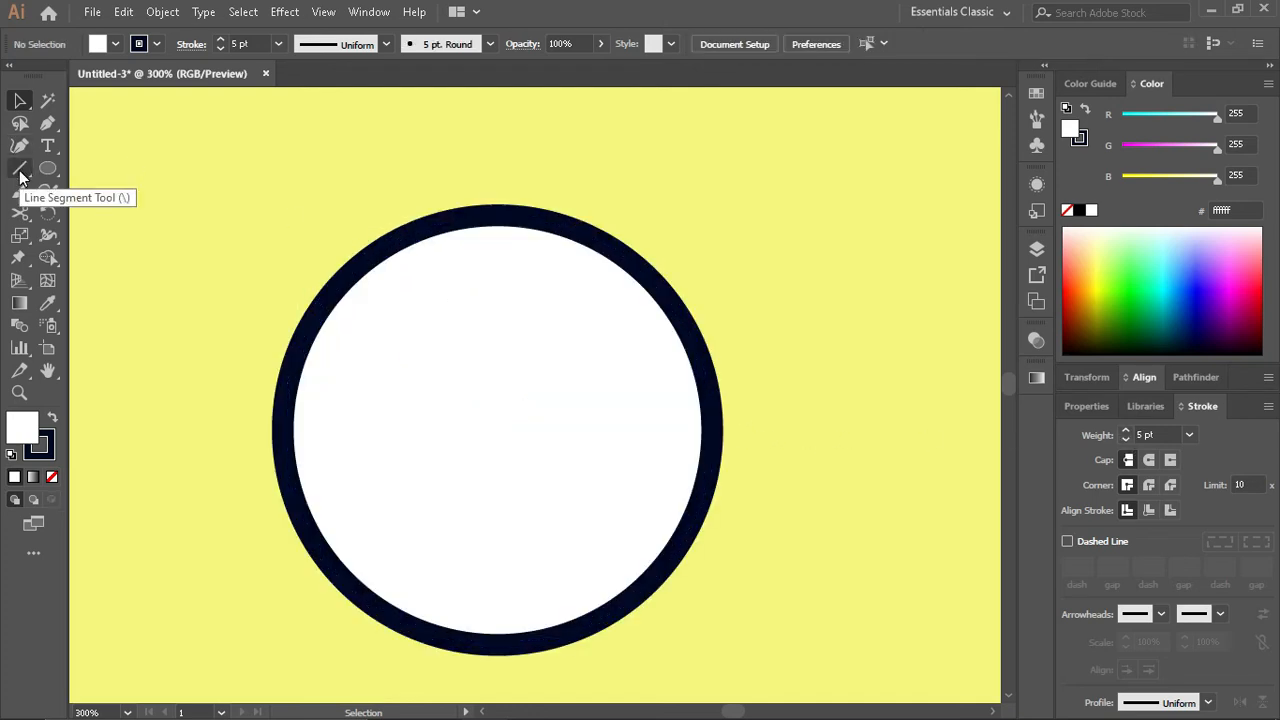
{"action": "left_click", "coordinate": [47, 126]}
{"action": "left_click_drag", "start_coordinate": [497, 224], "coordinate": [498, 251]}
{"action": "key", "text": "backslash"}
{"action": "key", "text": "v"}
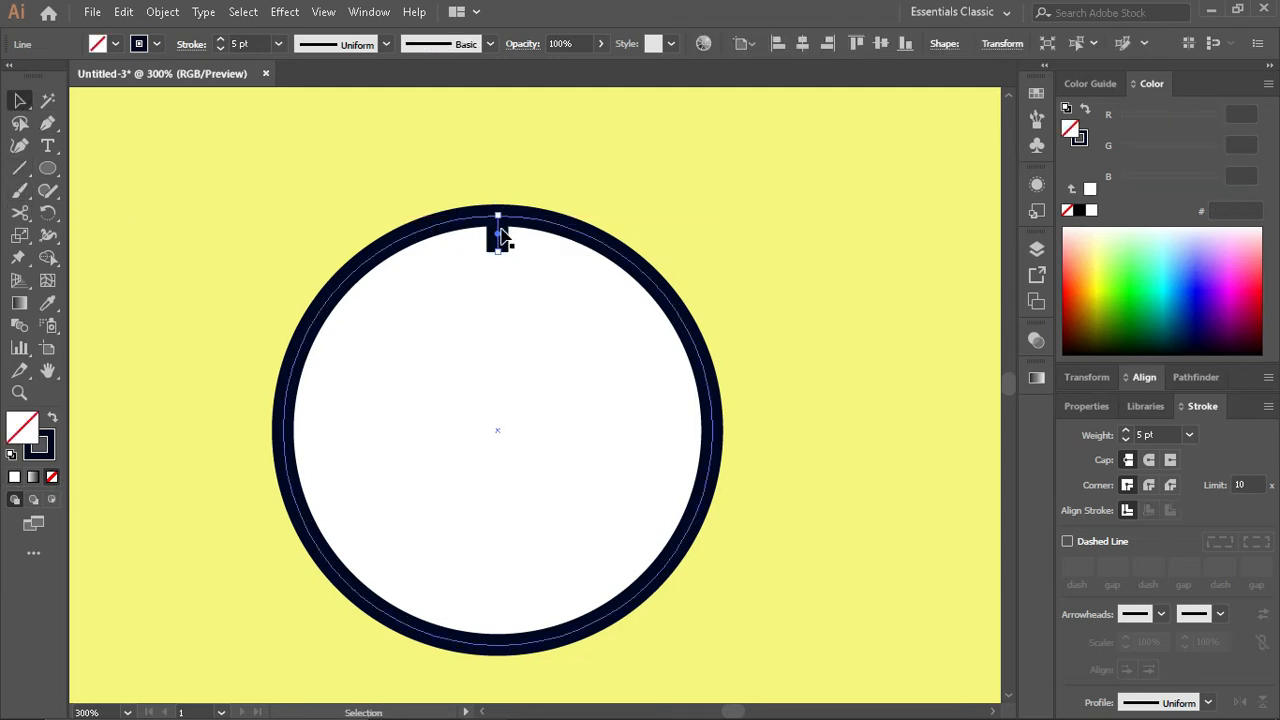
- Rotate copies of the tick mark around the clock's centre to the 3, 6 and 9 o'clock positions
{"action": "left_click_drag", "start_coordinate": [498, 253], "coordinate": [496, 396]}
{"action": "key", "text": "ctrl+z"}
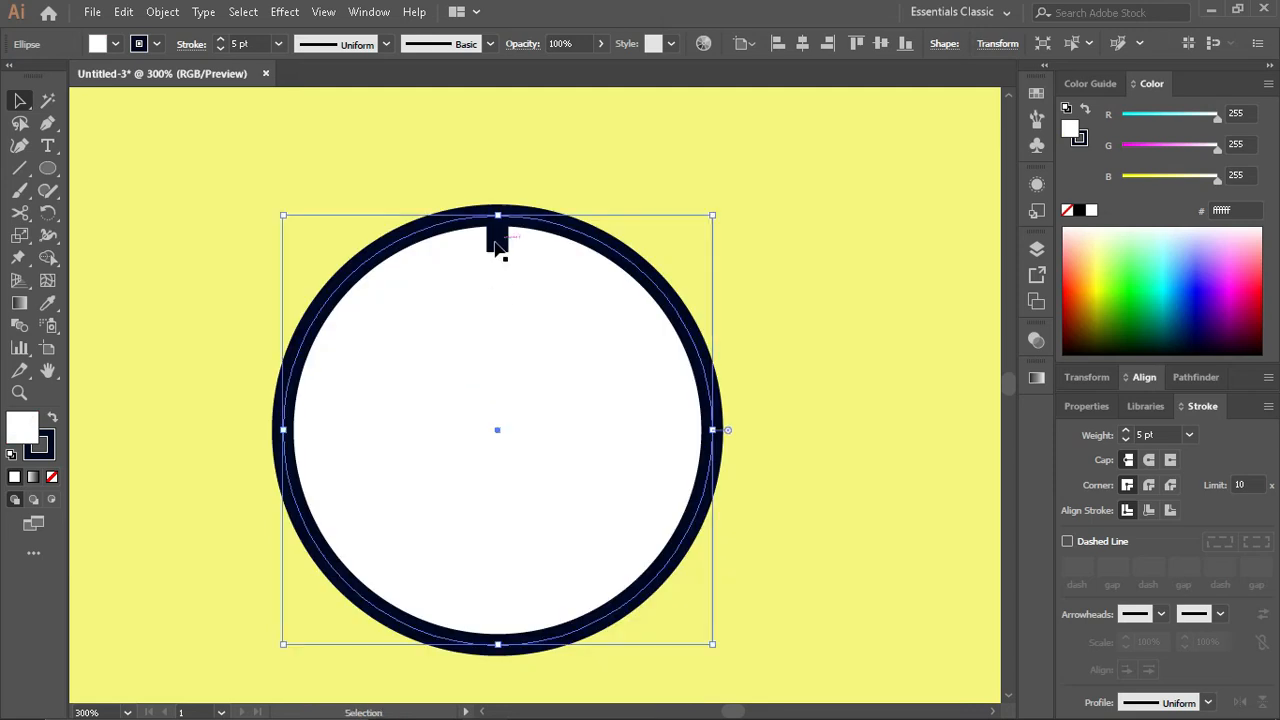
{"action": "left_click", "coordinate": [498, 243]}
{"action": "key", "text": "r"}
{"action": "left_click_drag", "start_coordinate": [497, 243], "coordinate": [706, 432]}
- Select all four tick marks and give their strokes round caps
{"action": "left_click", "coordinate": [497, 238], "text": "shift"}
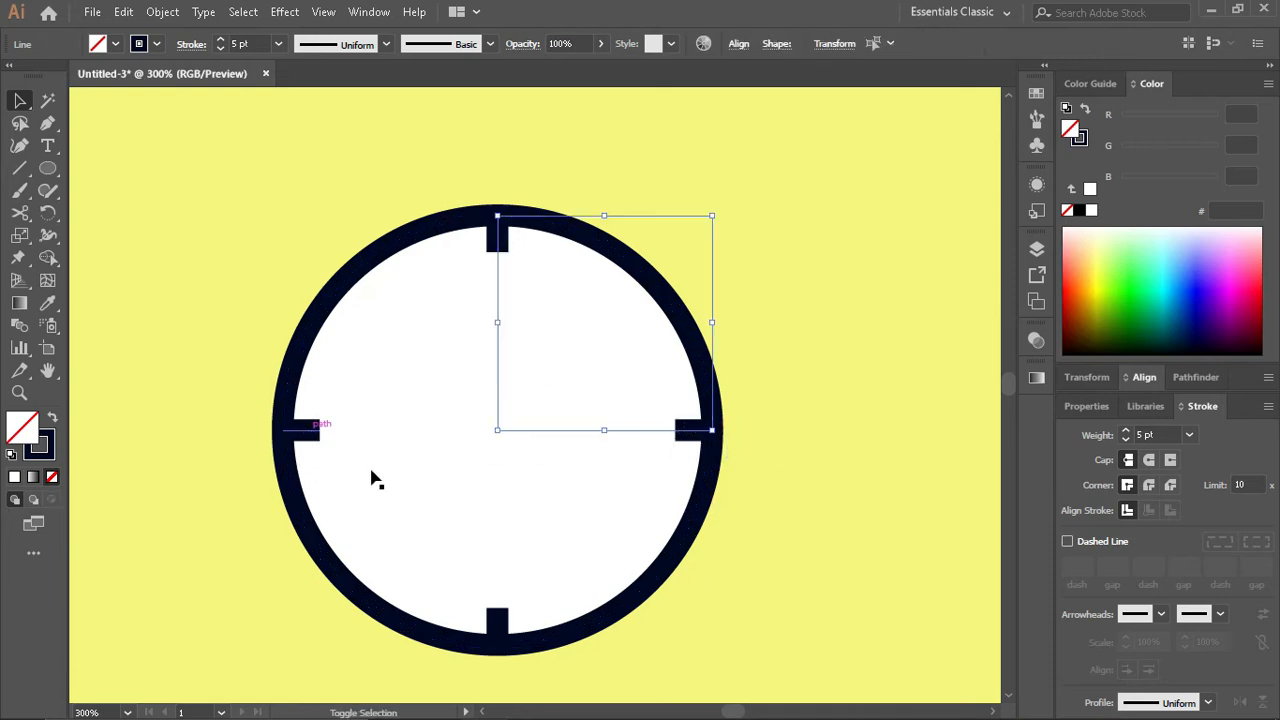
{"action": "left_click", "coordinate": [306, 430], "text": "shift"}
{"action": "left_click", "coordinate": [497, 620], "text": "shift"}
{"action": "left_click", "coordinate": [1149, 460]}
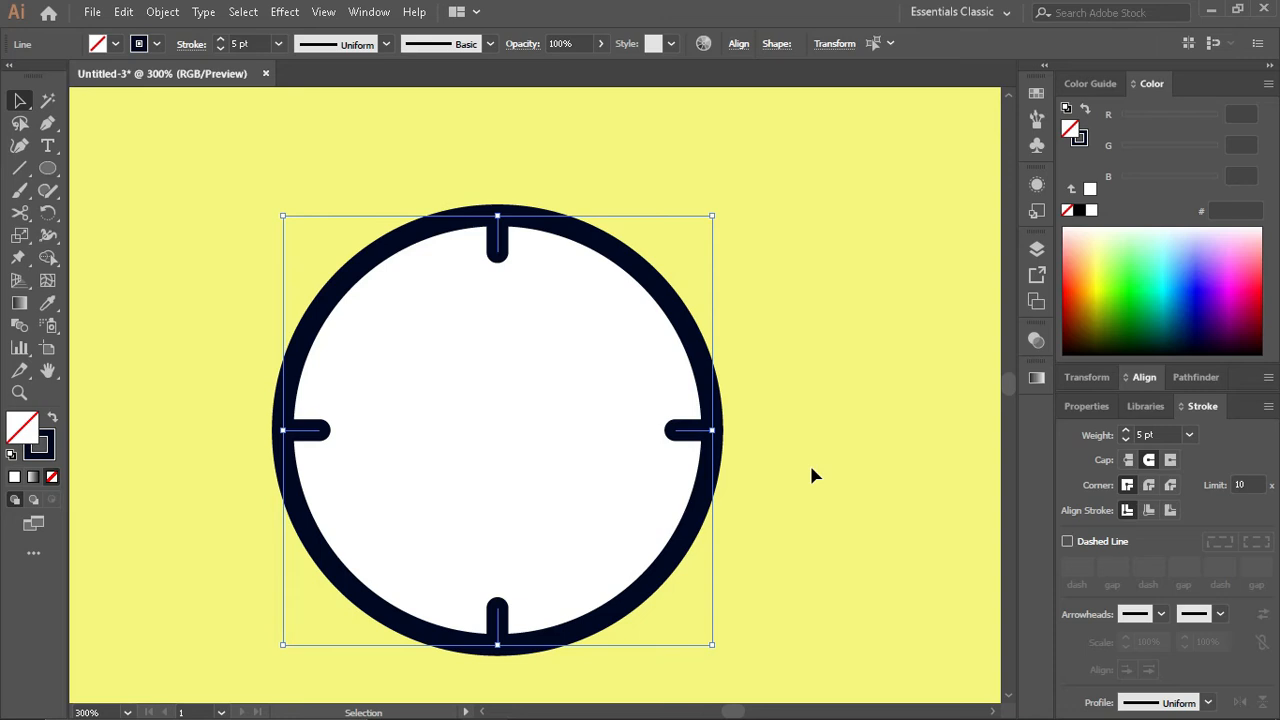
{"action": "left_click", "coordinate": [809, 462]}
- Make a small concentric copy of the clock face at its centre, with no stroke and a light grey fill
{"action": "left_click", "coordinate": [677, 590]}
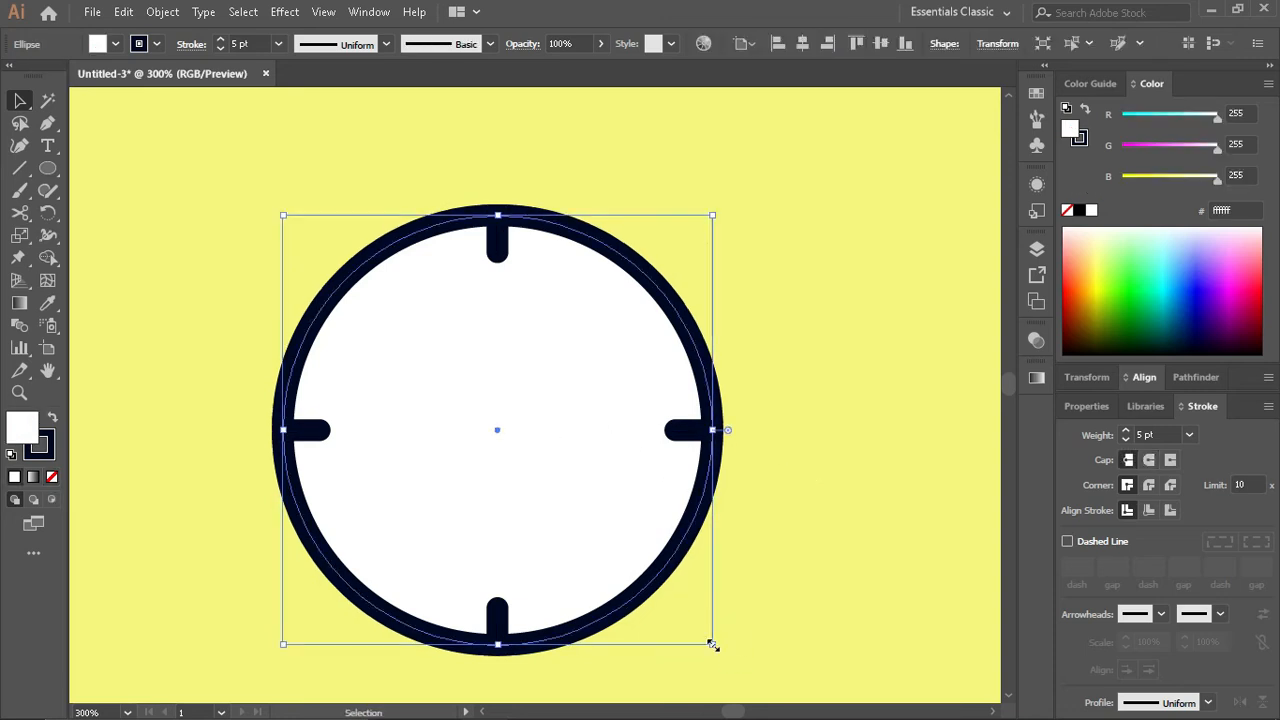
{"action": "mouse_move", "coordinate": [712, 644]}
{"action": "left_mouse_down"}
{"action": "mouse_move", "coordinate": [603, 500]}
{"action": "mouse_move", "coordinate": [542, 530]}
{"action": "left_mouse_up"}
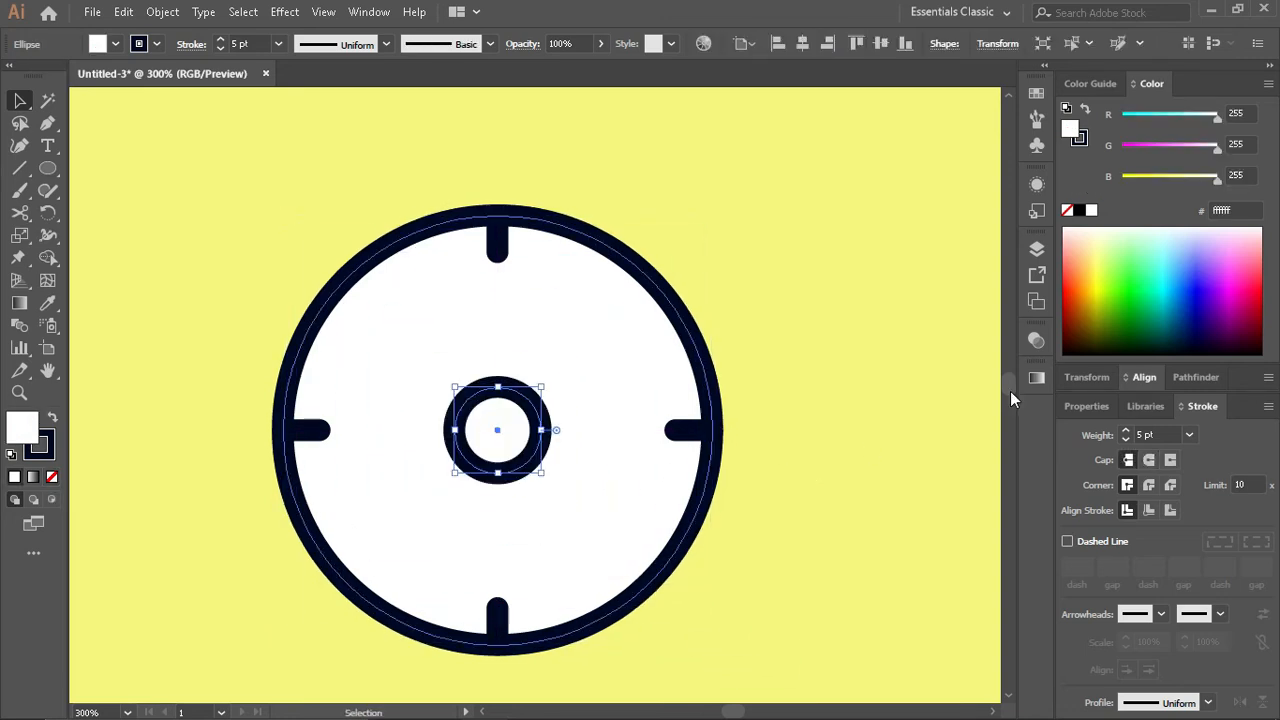
{"action": "left_click", "coordinate": [1078, 140]}
{"action": "left_click", "coordinate": [1067, 210]}
{"action": "left_click", "coordinate": [1092, 85]}
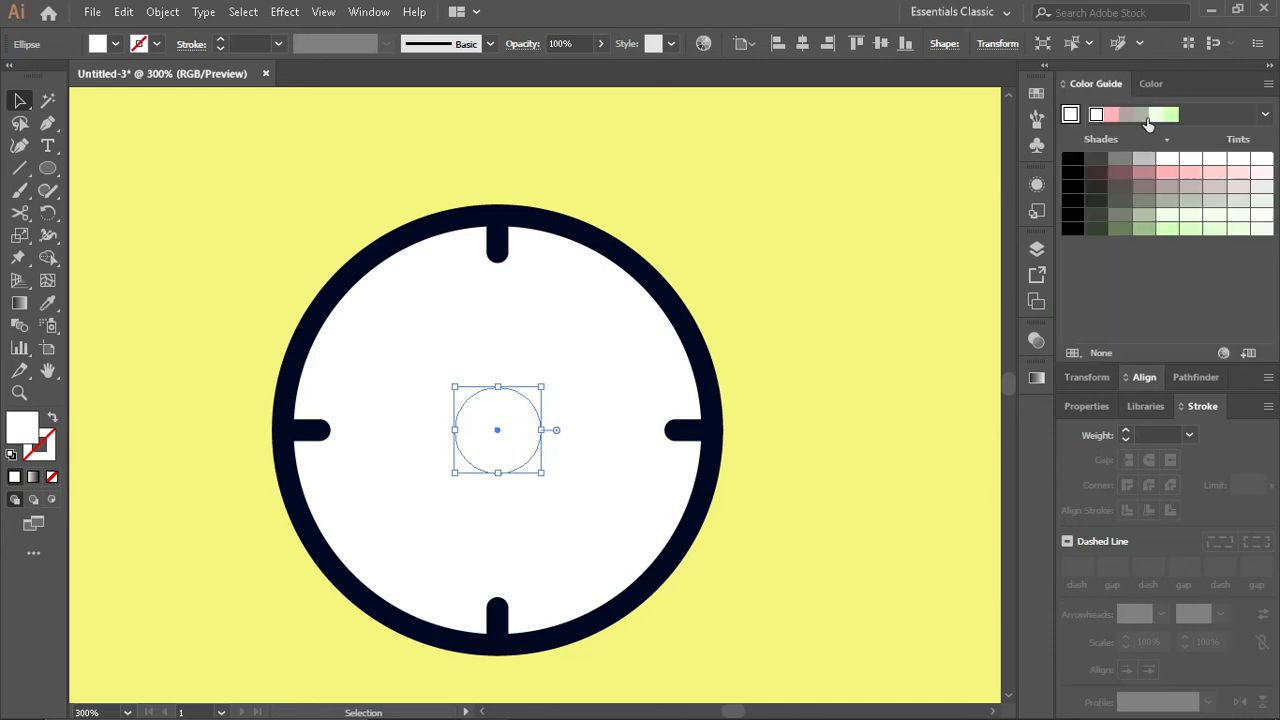
{"action": "left_click", "coordinate": [1238, 203]}
{"action": "left_click", "coordinate": [835, 290]}
- Draw a vertical clock hand from the centre toward 12 o'clock with a 1 pt dark navy stroke
{"action": "left_click", "coordinate": [19, 168]}
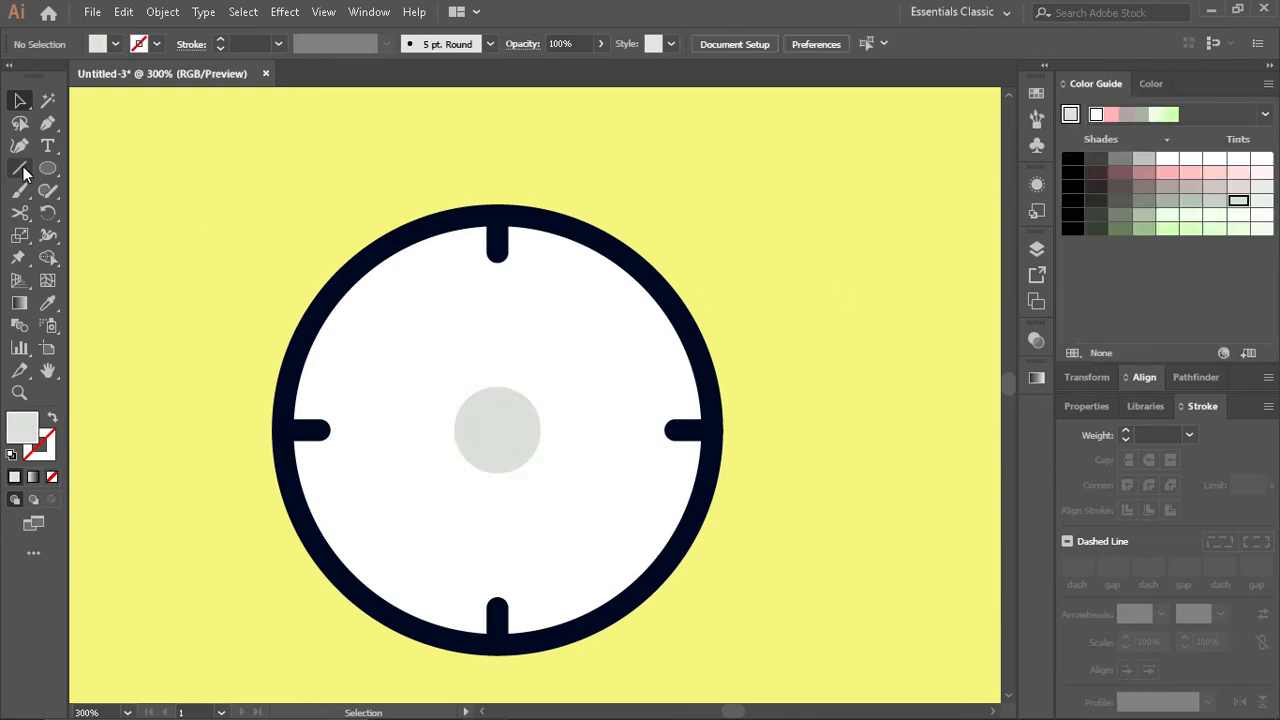
{"action": "left_click_drag", "start_coordinate": [498, 428], "coordinate": [498, 275]}
{"action": "key", "text": "v"}
{"action": "left_click", "coordinate": [490, 44]}
{"action": "left_click", "coordinate": [193, 47]}
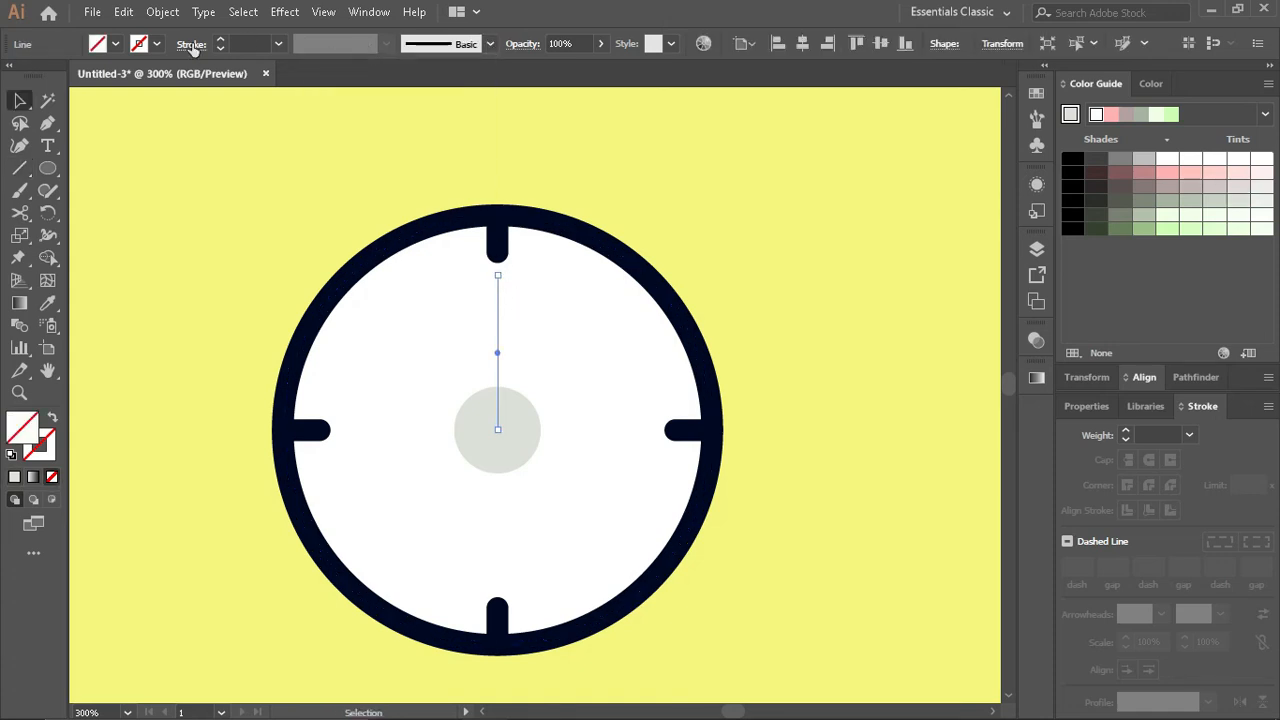
{"action": "left_click", "coordinate": [222, 39]}
{"action": "left_click", "coordinate": [278, 44]}
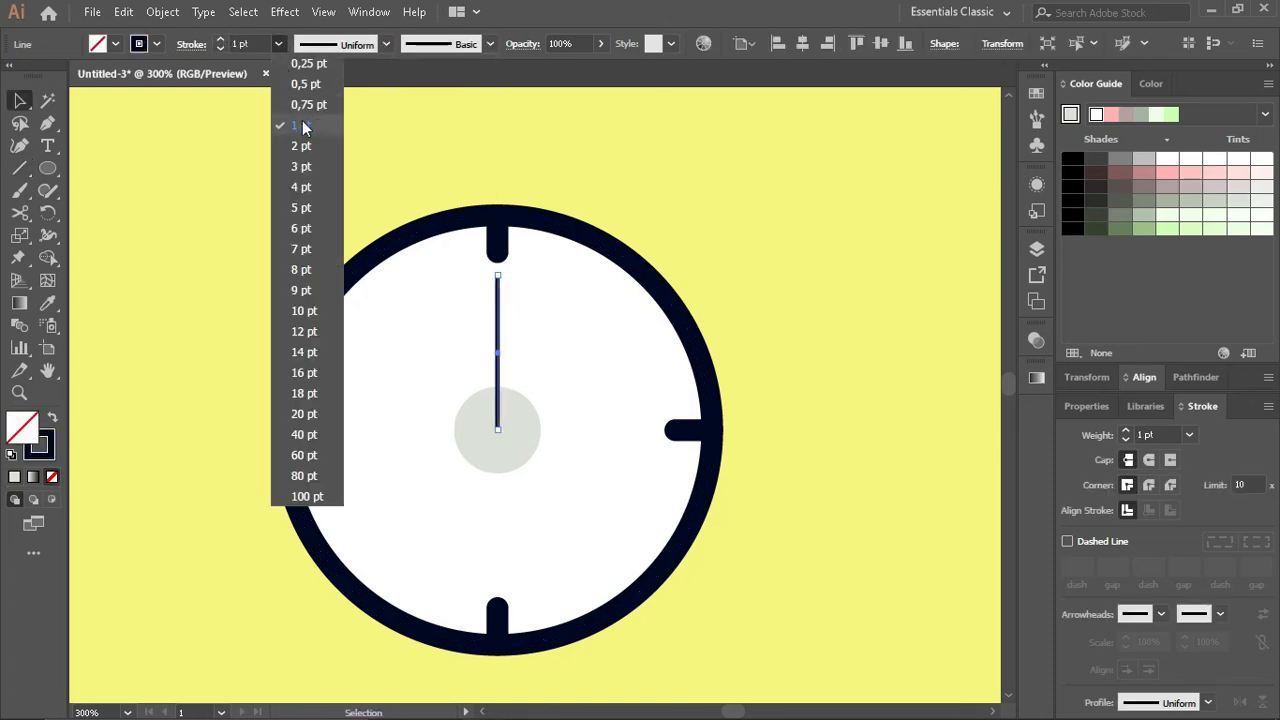
- Apply the triangular tapering width profile to the hand so it narrows toward 12 o'clock
{"action": "left_click", "coordinate": [385, 44]}
{"action": "left_click", "coordinate": [349, 218]}
{"action": "left_click", "coordinate": [385, 44]}
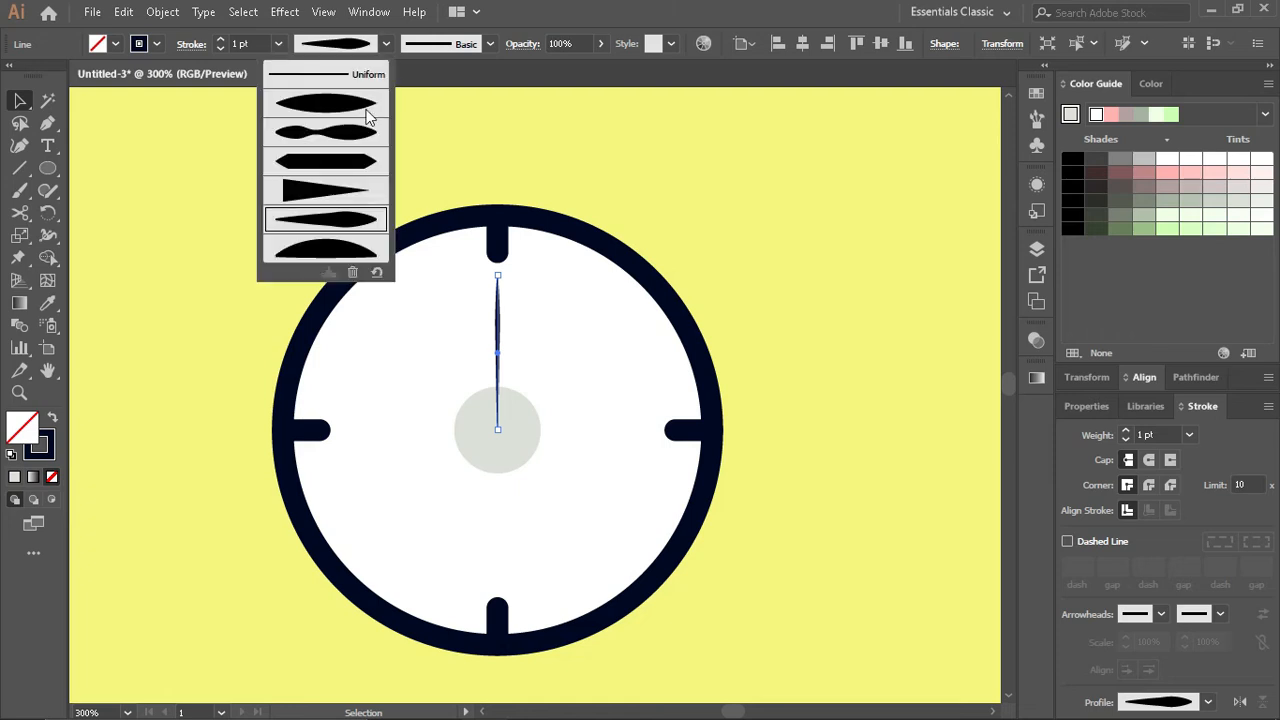
{"action": "left_click", "coordinate": [334, 192]}
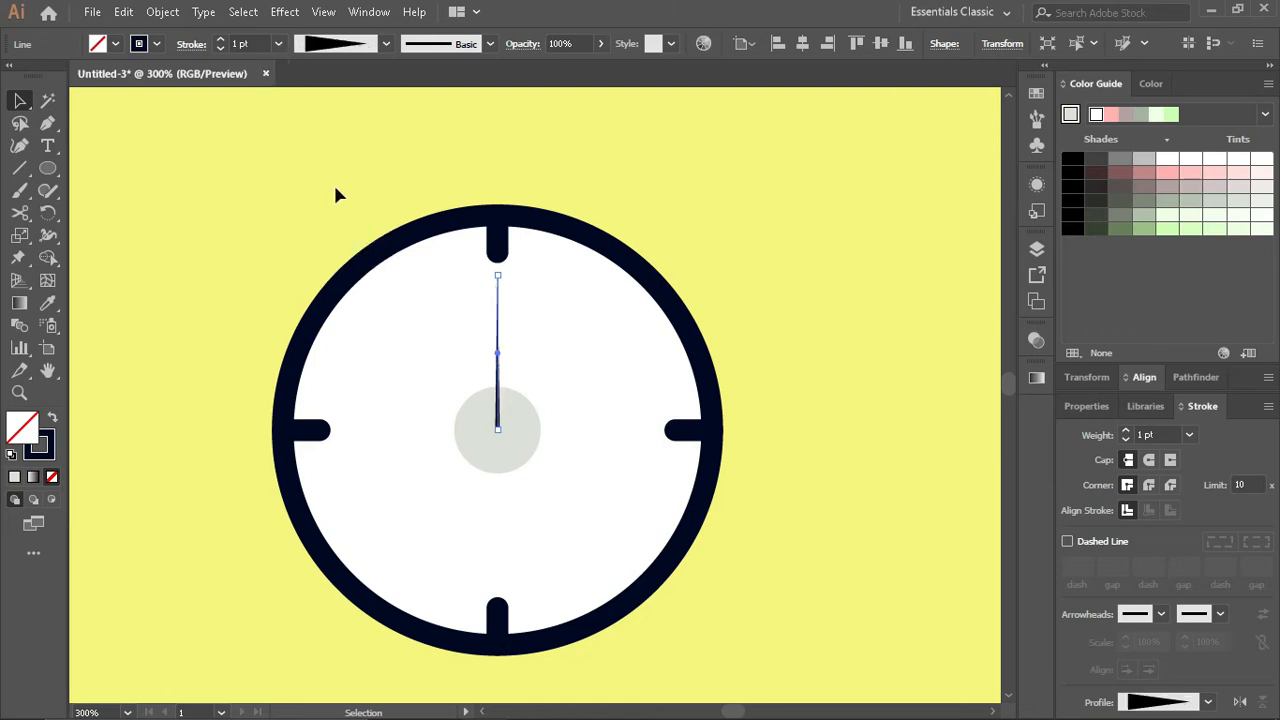
{"action": "left_click", "coordinate": [162, 12]}
{"action": "mouse_move", "coordinate": [267, 36]}
{"action": "left_click", "coordinate": [515, 102]}
{"action": "left_click", "coordinate": [666, 463]}
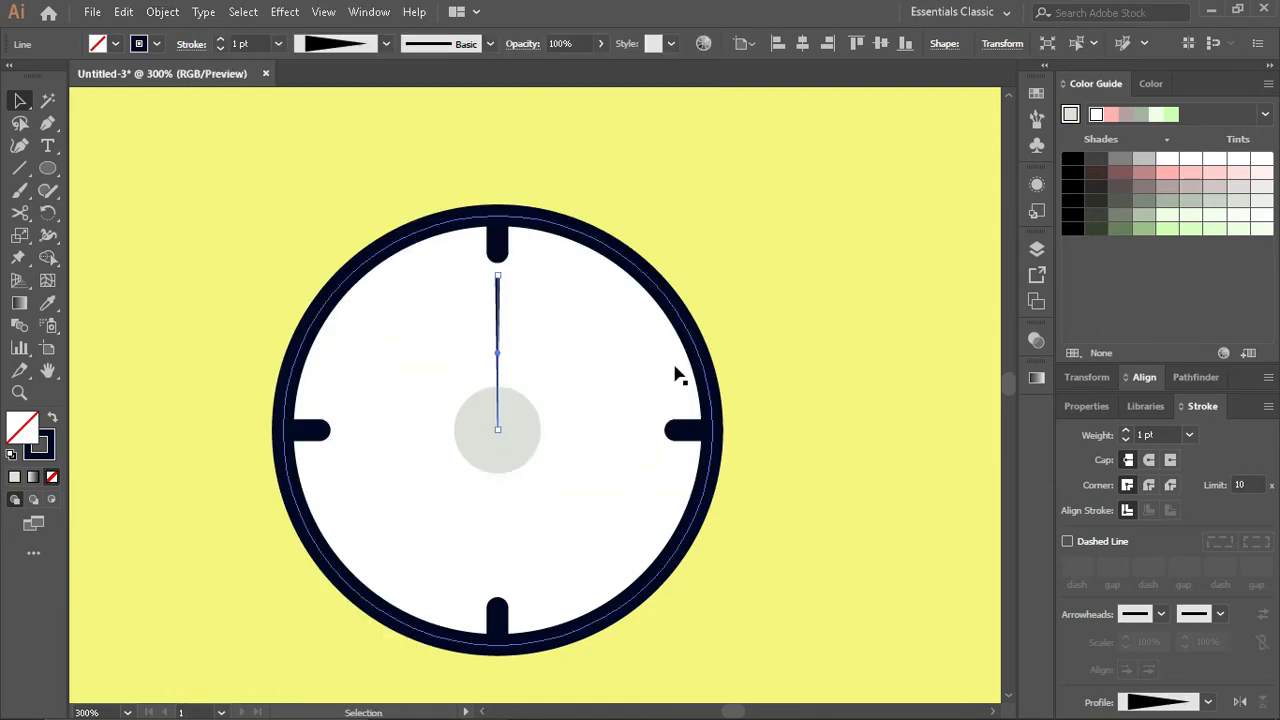
{"action": "left_click", "coordinate": [740, 259]}
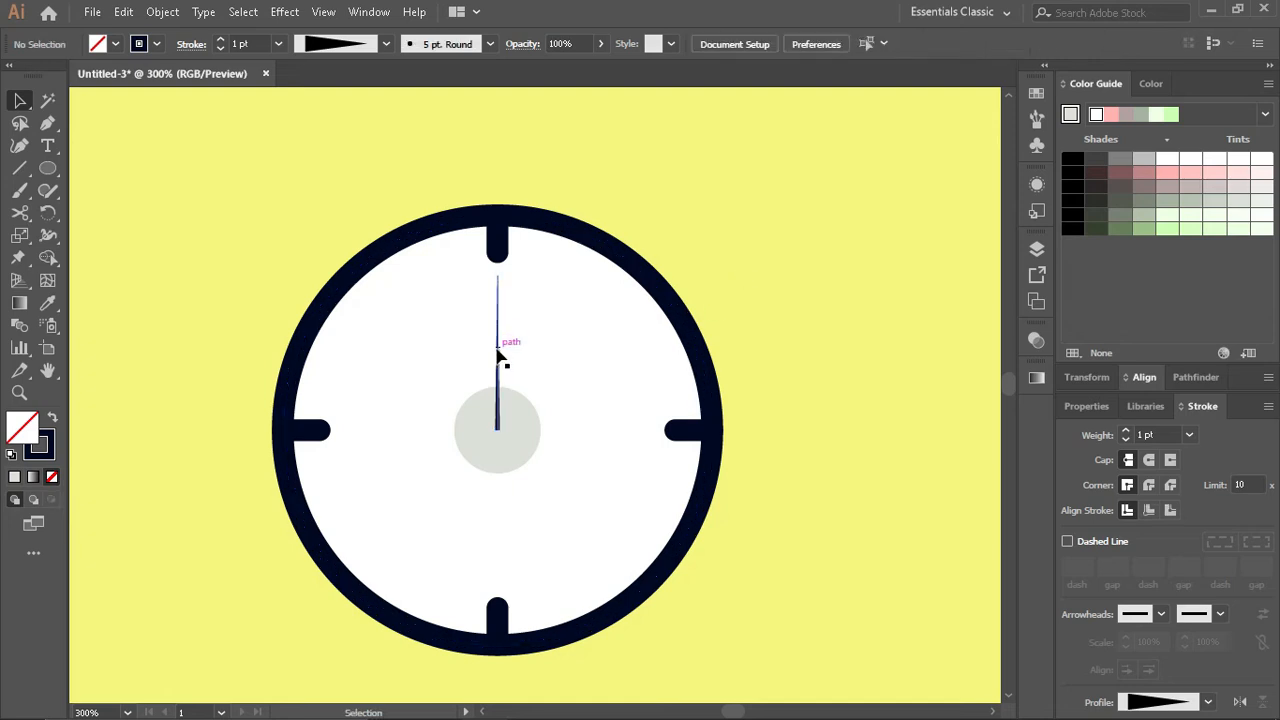
- Set the clock hand's stroke weight to 3 pt with a round cap
{"action": "left_click", "coordinate": [498, 350]}
{"action": "left_click", "coordinate": [220, 39]}
{"action": "left_click", "coordinate": [220, 39]}
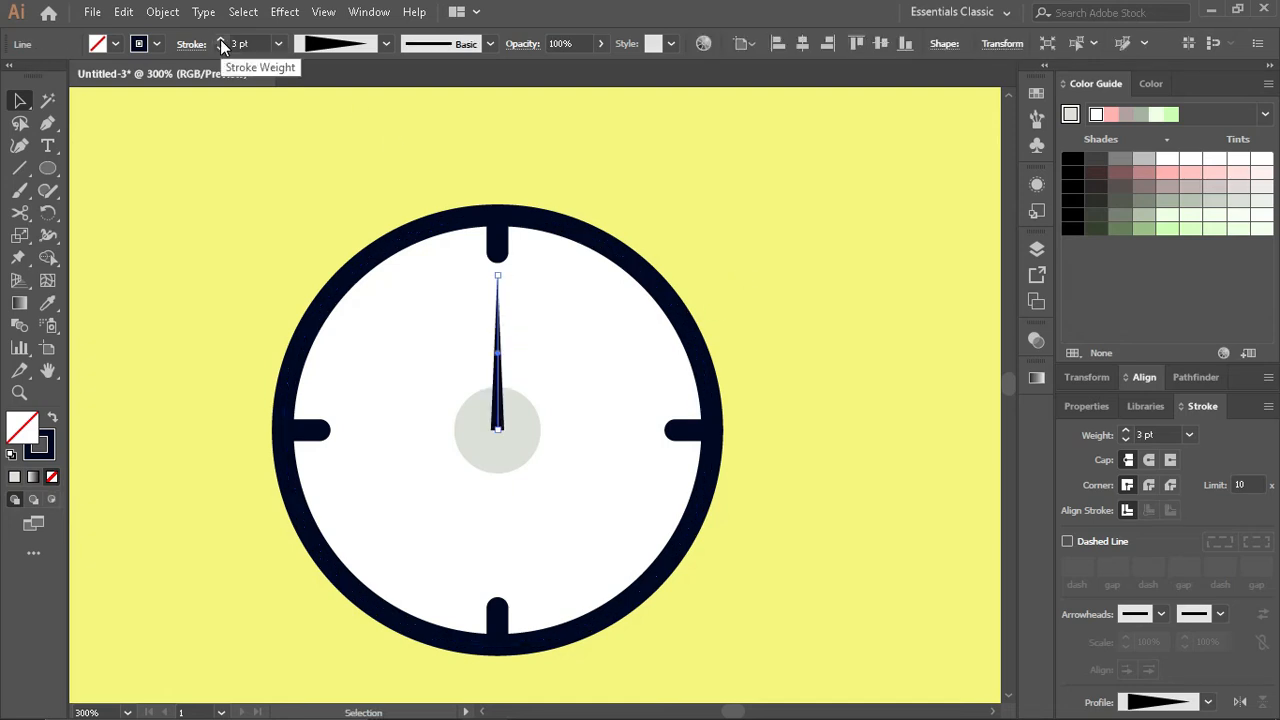
{"action": "left_click", "coordinate": [1149, 460]}
{"action": "left_click", "coordinate": [662, 236]}
- Duplicate the hand in place, rotate the copy to point at 9 o'clock and shorten it into the hour hand
{"action": "left_click", "coordinate": [500, 350]}
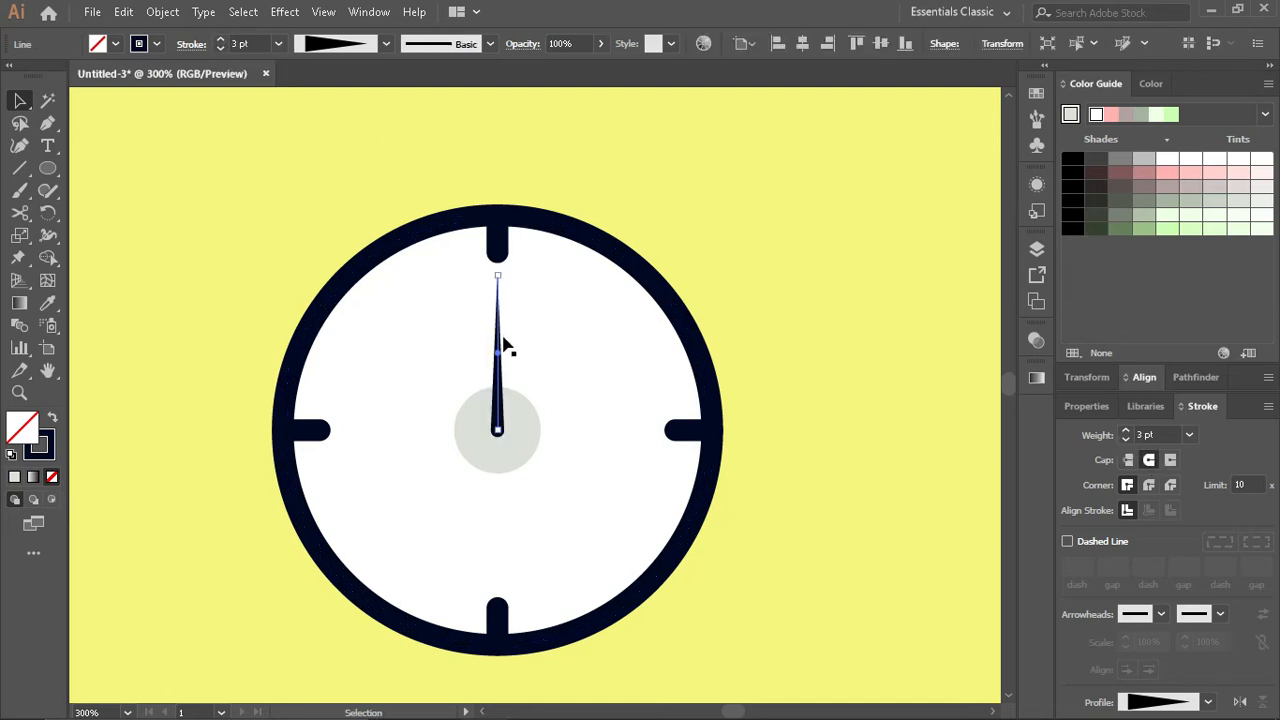
{"action": "key", "text": "ctrl+f"}
{"action": "left_click_drag", "start_coordinate": [498, 267], "coordinate": [375, 342]}
{"action": "left_click_drag", "start_coordinate": [545, 354], "coordinate": [468, 431]}
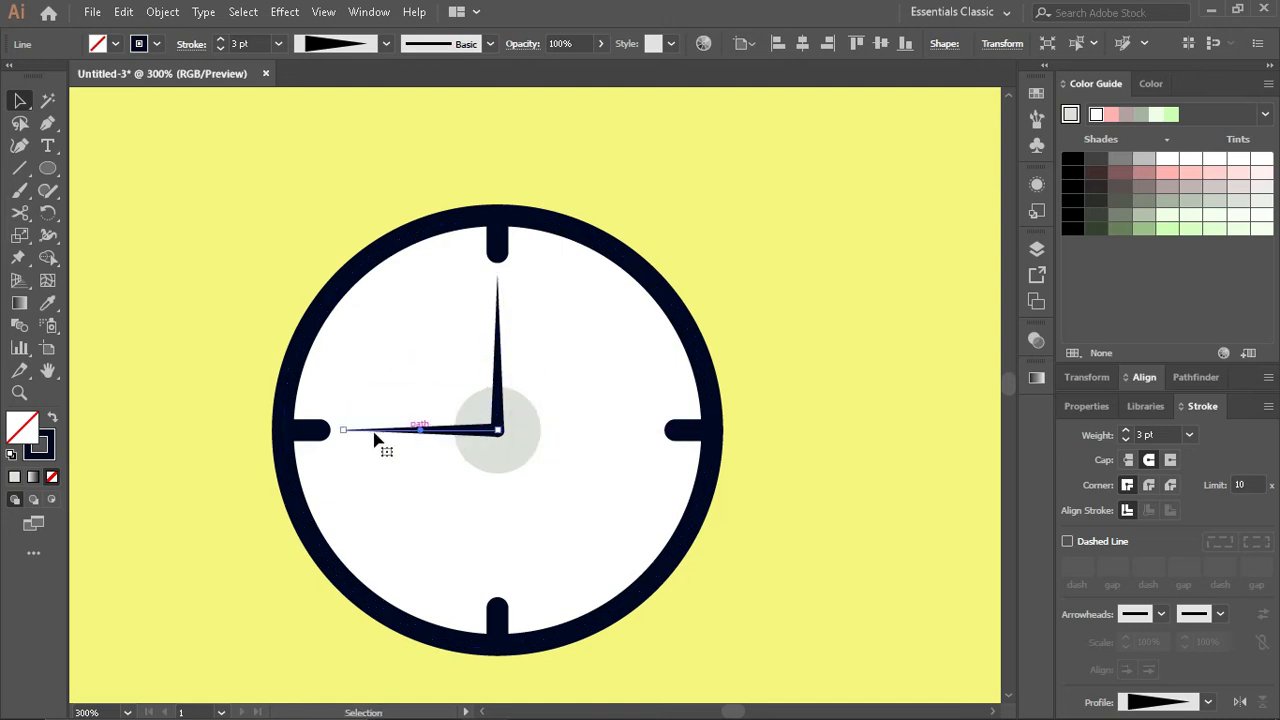
{"action": "left_click_drag", "start_coordinate": [343, 430], "coordinate": [404, 431]}
{"action": "left_click", "coordinate": [758, 258]}
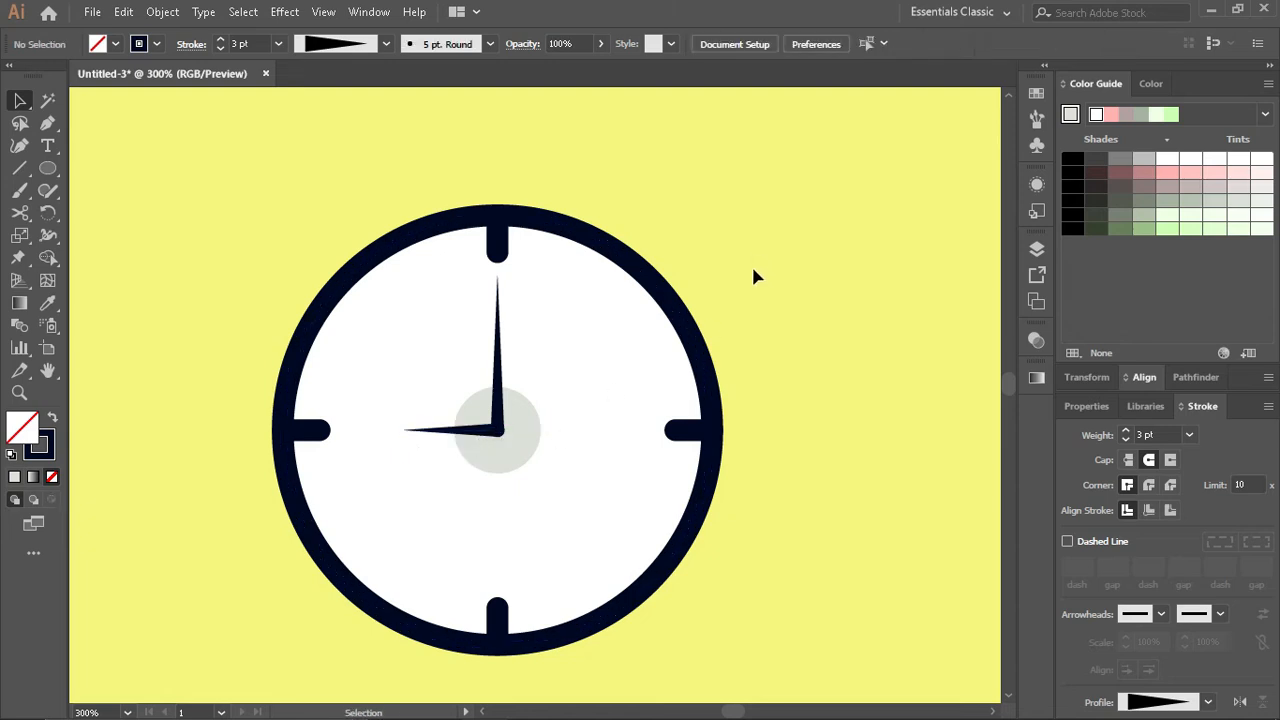
- Make a copy of the 12 o'clock hand rotated diagonally to point between 1 and 2 o'clock
{"action": "left_click", "coordinate": [503, 378]}
{"action": "left_click_drag", "start_coordinate": [498, 271], "coordinate": [573, 355]}
{"action": "scroll", "coordinate": [829, 336], "scroll_direction": "down", "scroll_amount": 2}
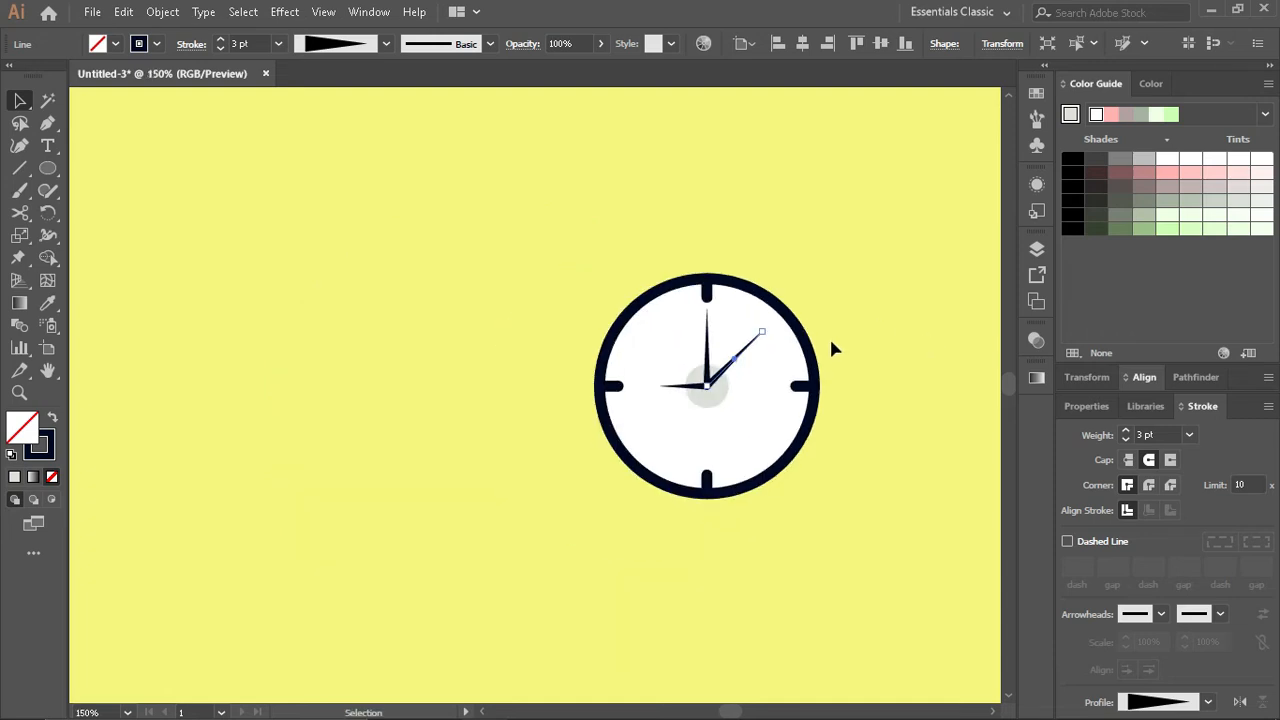
- Choose another colour harmony and recolour the diagonal hand's stroke with its bright red
{"action": "left_click", "coordinate": [1151, 83]}
{"action": "left_click", "coordinate": [1096, 85]}
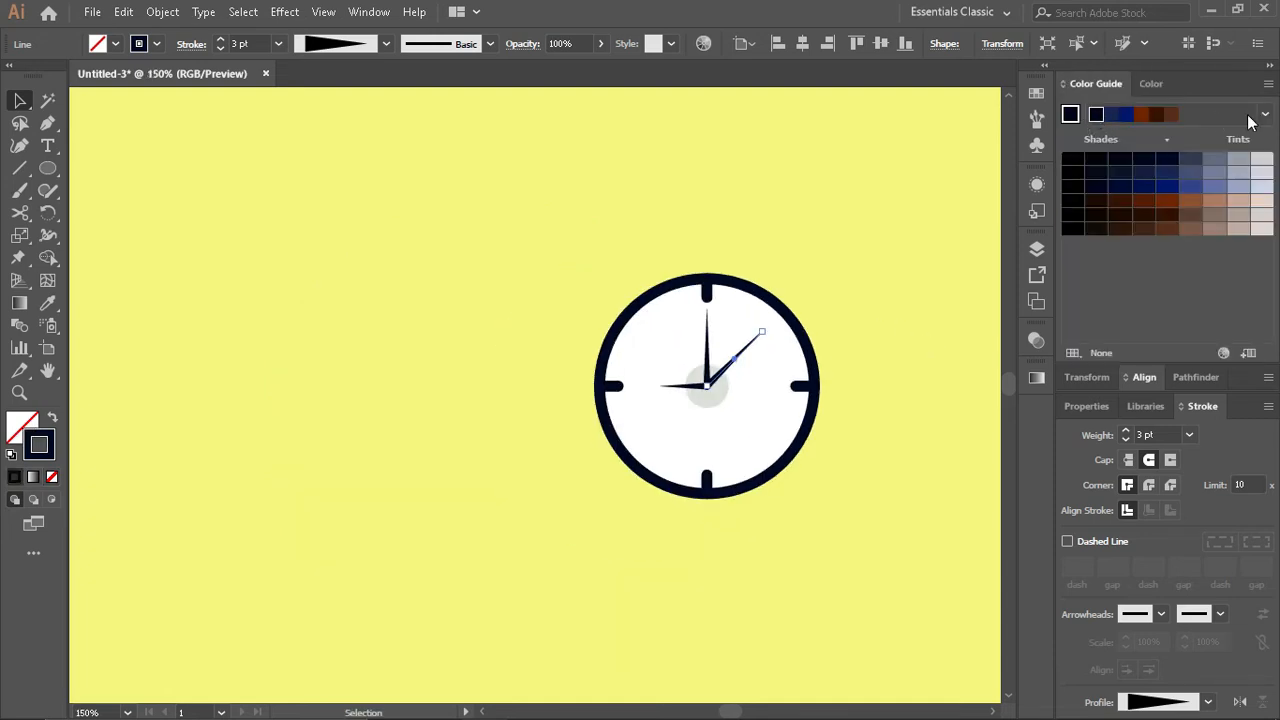
{"action": "left_click", "coordinate": [1262, 114]}
{"action": "scroll", "coordinate": [1140, 280], "scroll_direction": "down", "scroll_amount": 3}
{"action": "left_click", "coordinate": [1132, 354]}
{"action": "left_click", "coordinate": [1143, 116]}
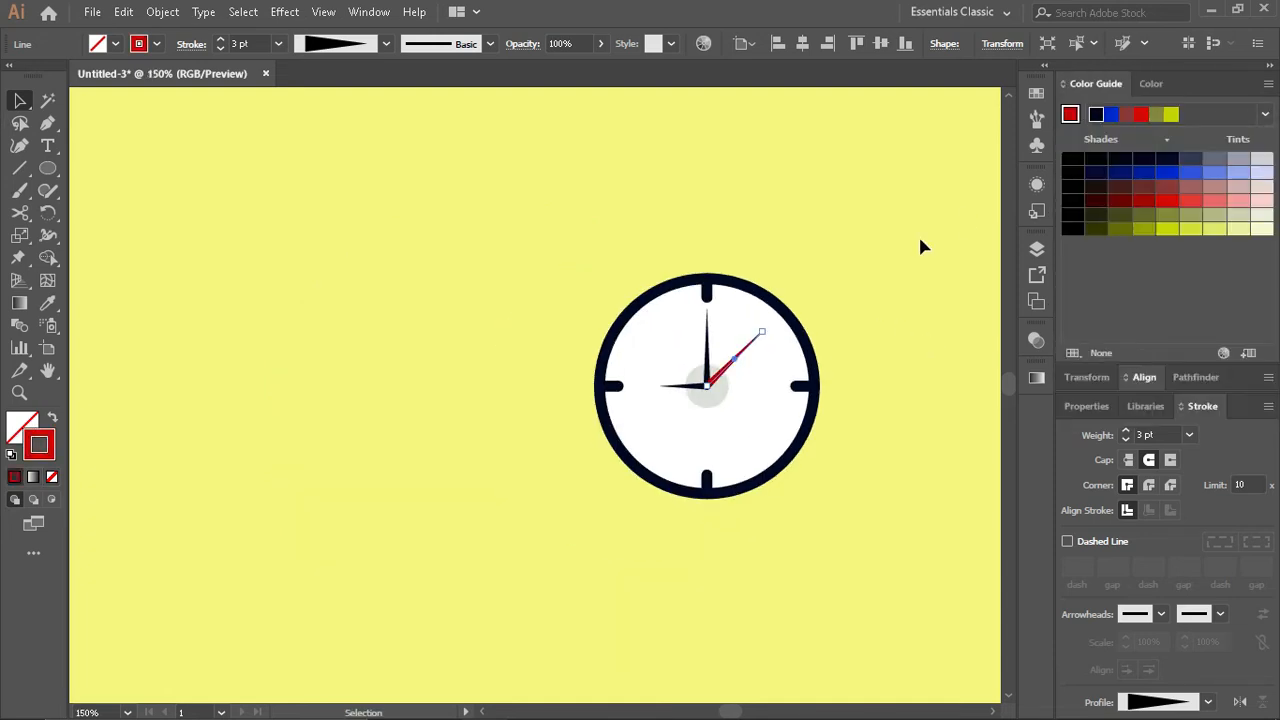
{"action": "left_click", "coordinate": [920, 245]}
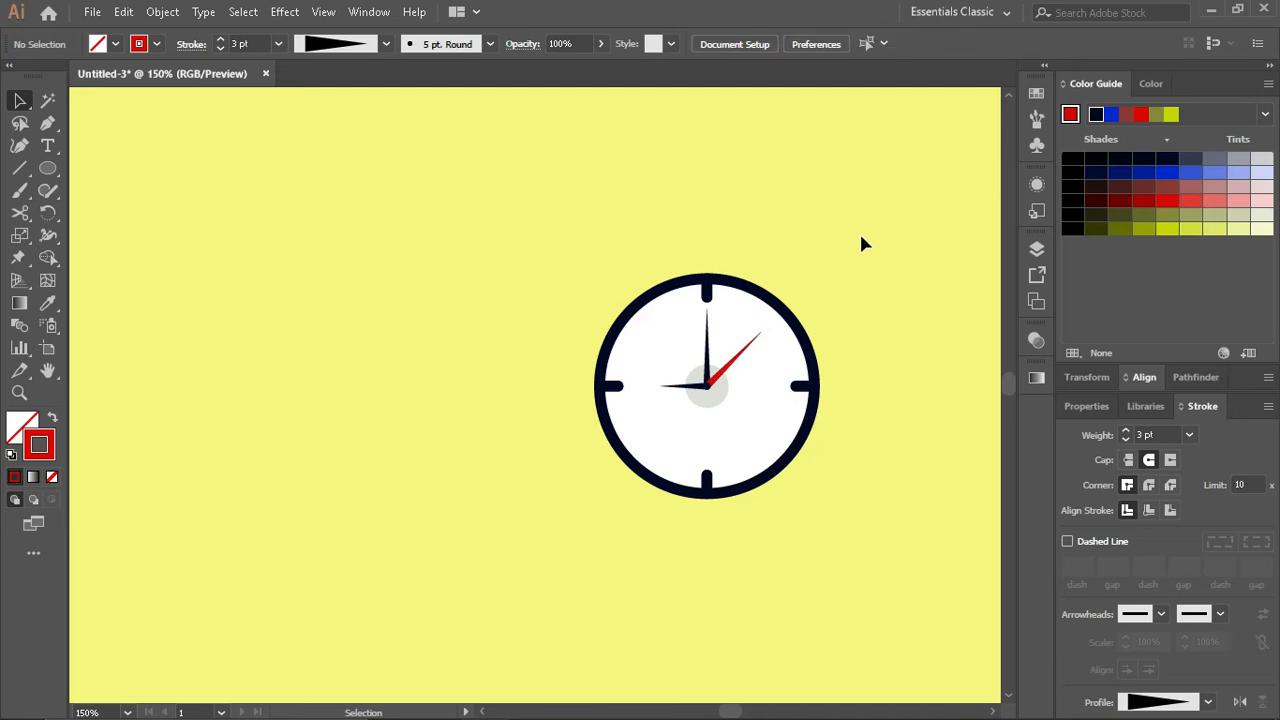
- Bring a copy of the light grey centre circle in front of the hands and shrink it to a small hub
{"action": "scroll", "coordinate": [717, 412], "scroll_direction": "up", "scroll_amount": 3}
{"action": "left_click", "coordinate": [722, 405]}
{"action": "key", "text": "ctrl+shift+bracketright"}
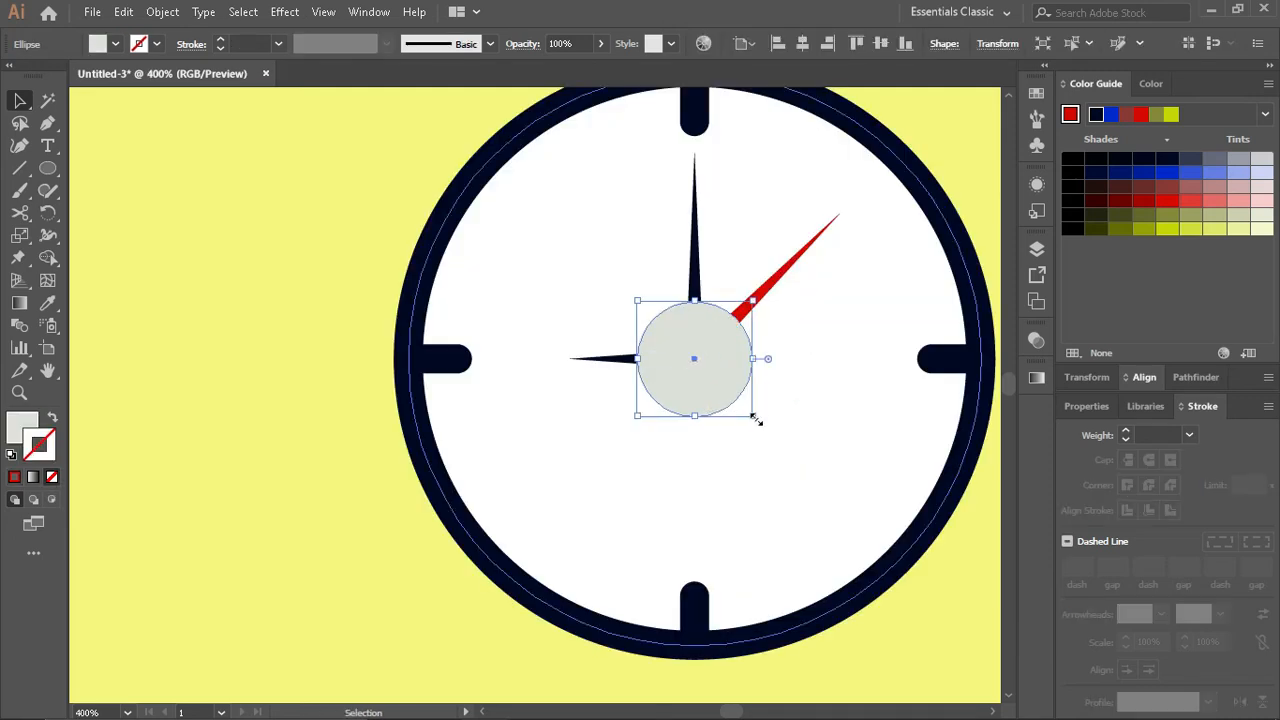
{"action": "left_click_drag", "start_coordinate": [755, 418], "coordinate": [707, 378]}
{"action": "left_click", "coordinate": [771, 414]}
{"action": "scroll", "coordinate": [767, 405], "scroll_direction": "down", "scroll_amount": 1}
{"action": "left_click", "coordinate": [380, 314]}
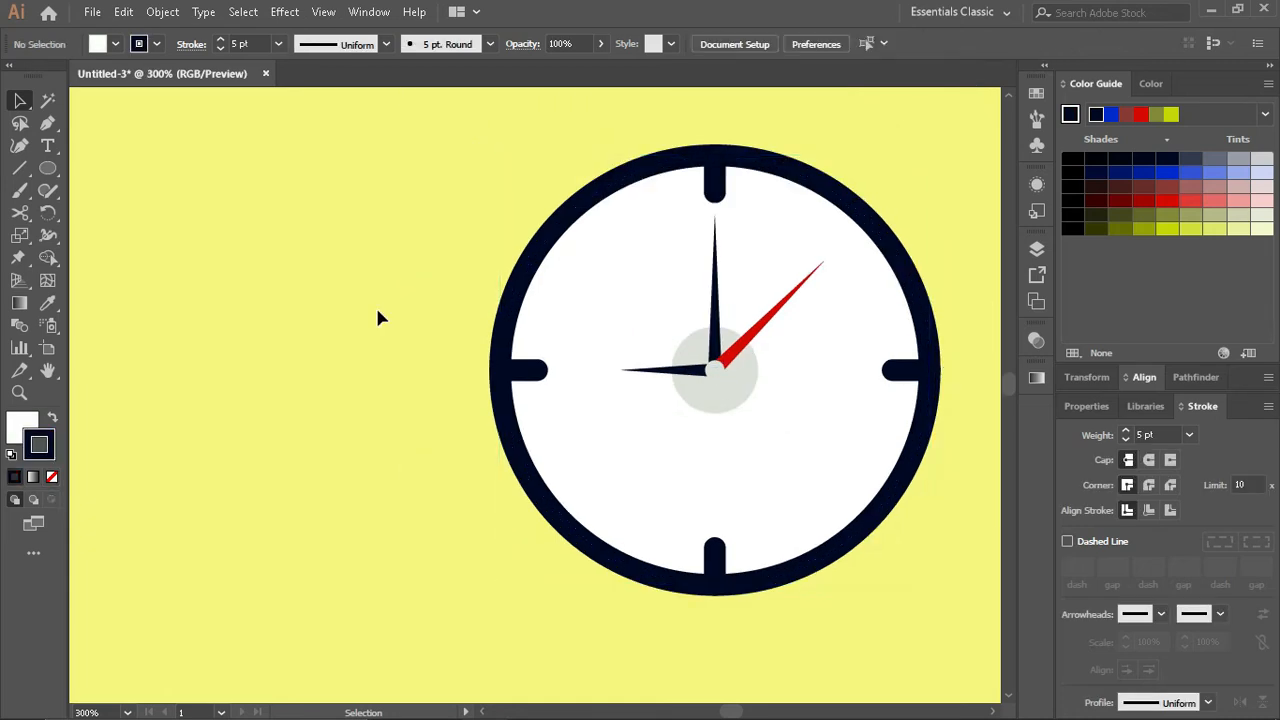
- Recolour the larger circle behind the clock hands with a darker grey shade
{"action": "scroll", "coordinate": [378, 317], "scroll_direction": "down", "scroll_amount": 1}
{"action": "scroll", "coordinate": [551, 335], "scroll_direction": "up", "scroll_amount": 2}
{"action": "left_click", "coordinate": [686, 400]}
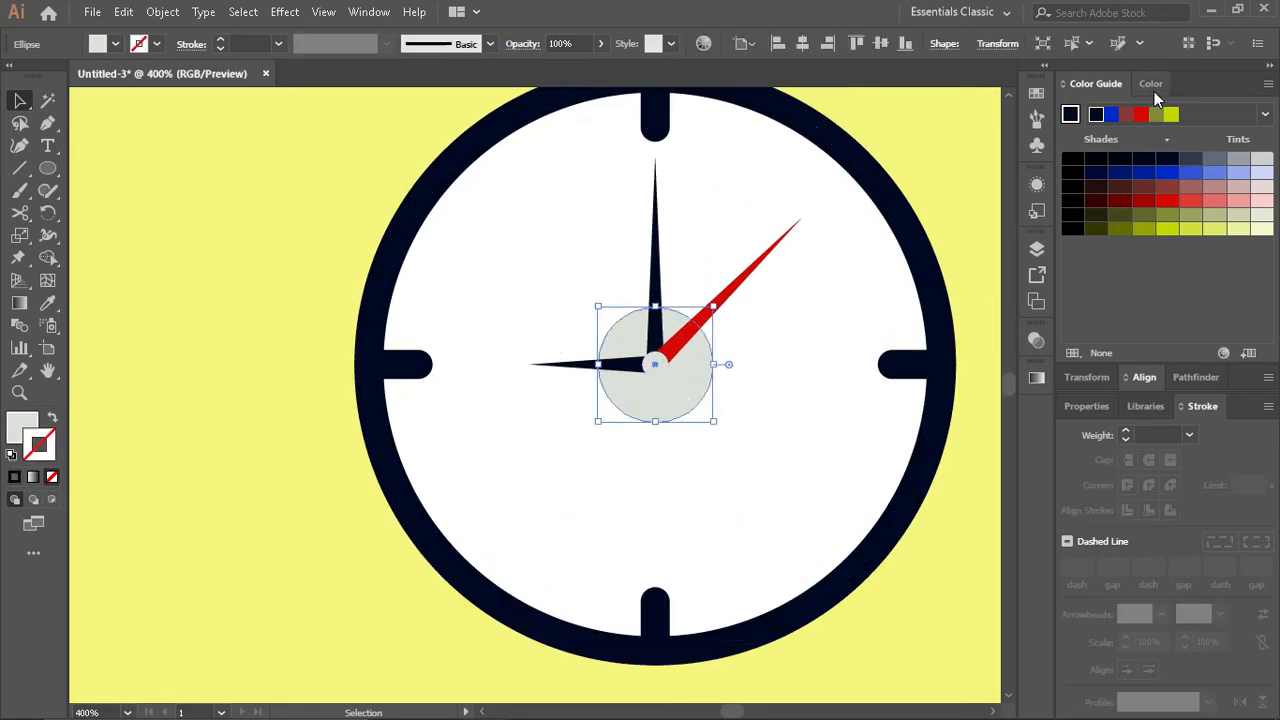
{"action": "left_click", "coordinate": [1152, 84]}
{"action": "left_click", "coordinate": [1090, 83]}
{"action": "left_click", "coordinate": [1145, 161]}
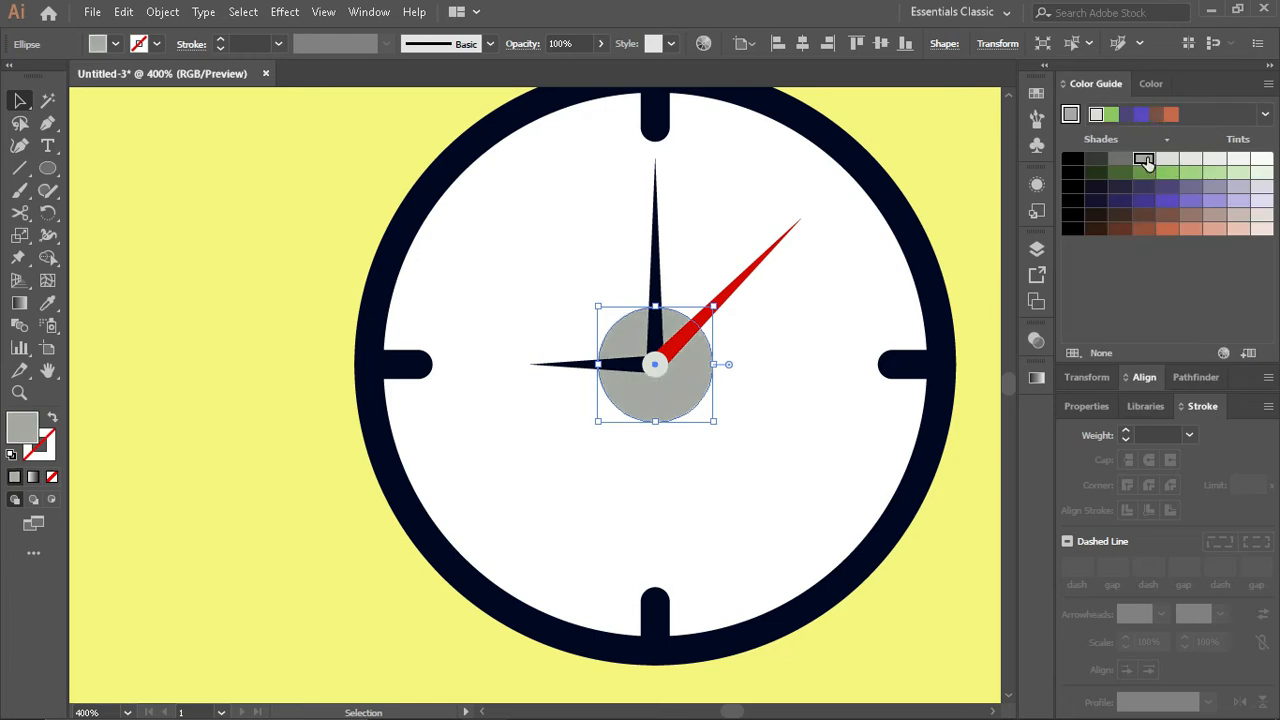
{"action": "left_click", "coordinate": [958, 175]}
{"action": "scroll", "coordinate": [903, 370], "scroll_direction": "down", "scroll_amount": 6}
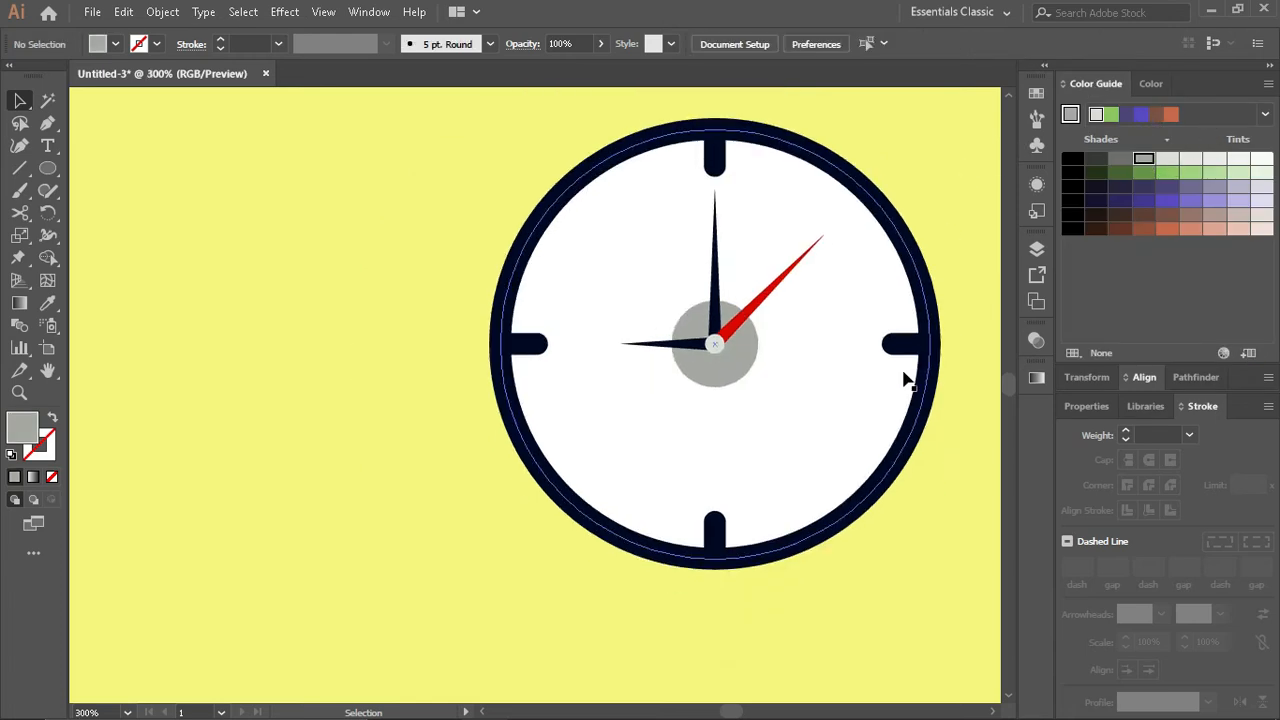
{"action": "scroll", "coordinate": [902, 371], "scroll_direction": "down", "scroll_amount": 1}
{"action": "scroll", "coordinate": [902, 371], "scroll_direction": "right", "scroll_amount": 2}
{"action": "scroll", "coordinate": [677, 306], "scroll_direction": "right", "scroll_amount": 4}
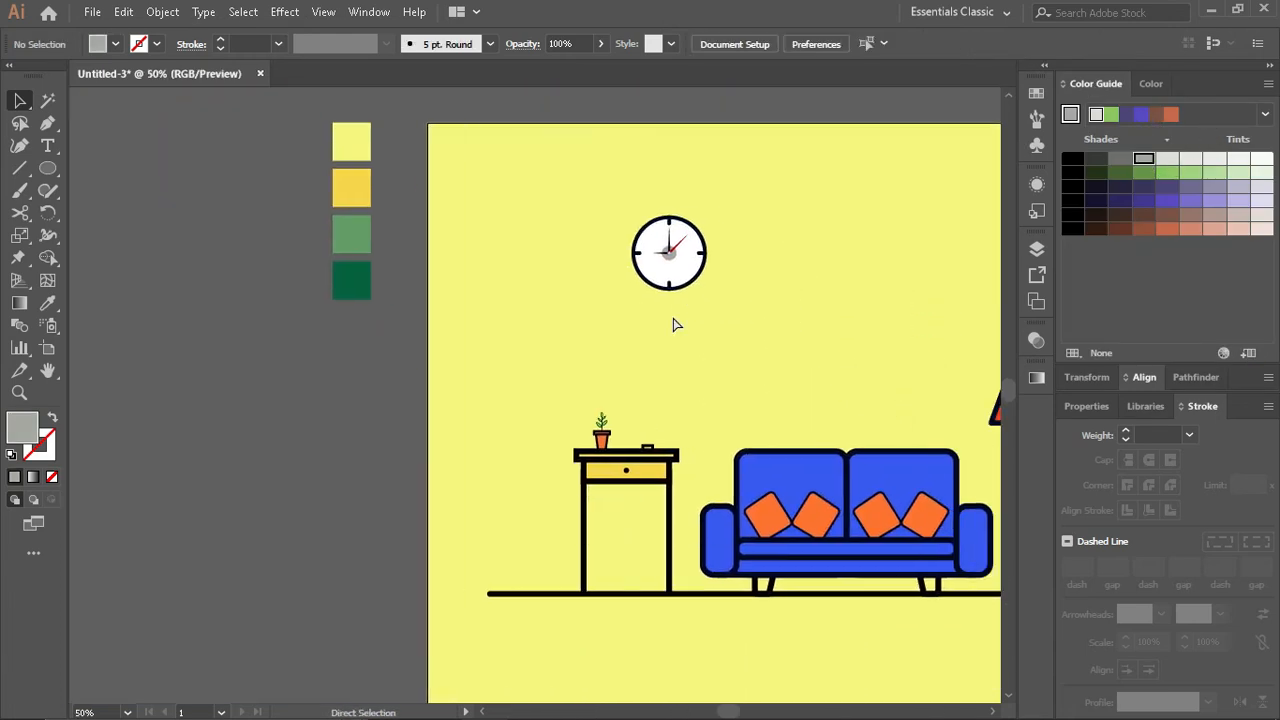
{"action": "scroll", "coordinate": [671, 329], "scroll_direction": "up", "scroll_amount": 6}
{"action": "scroll", "coordinate": [670, 340], "scroll_direction": "down", "scroll_amount": 4}
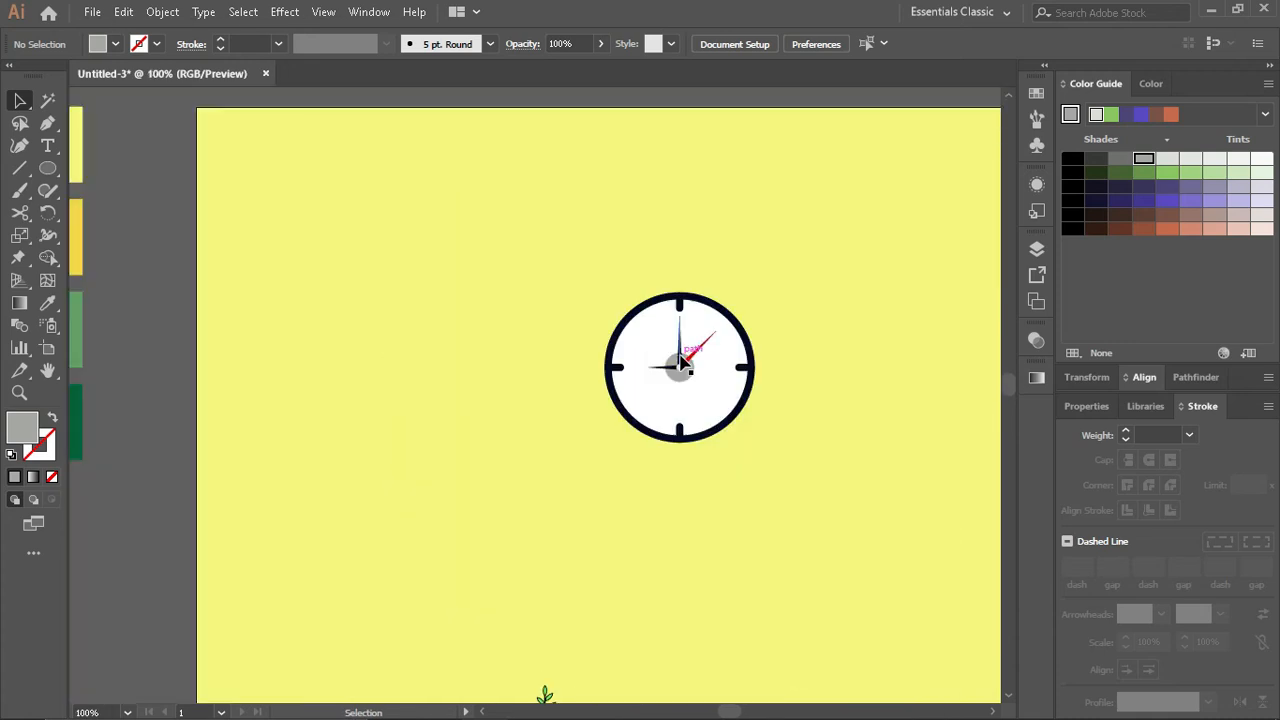
- Move the complete wall clock a short distance to the right along the wall
{"action": "scroll", "coordinate": [678, 350], "scroll_direction": "right", "scroll_amount": 2}
{"action": "scroll", "coordinate": [678, 350], "scroll_direction": "down", "scroll_amount": 2}
{"action": "scroll", "coordinate": [678, 350], "scroll_direction": "right", "scroll_amount": 1}
{"action": "scroll", "coordinate": [670, 362], "scroll_direction": "up", "scroll_amount": 1}
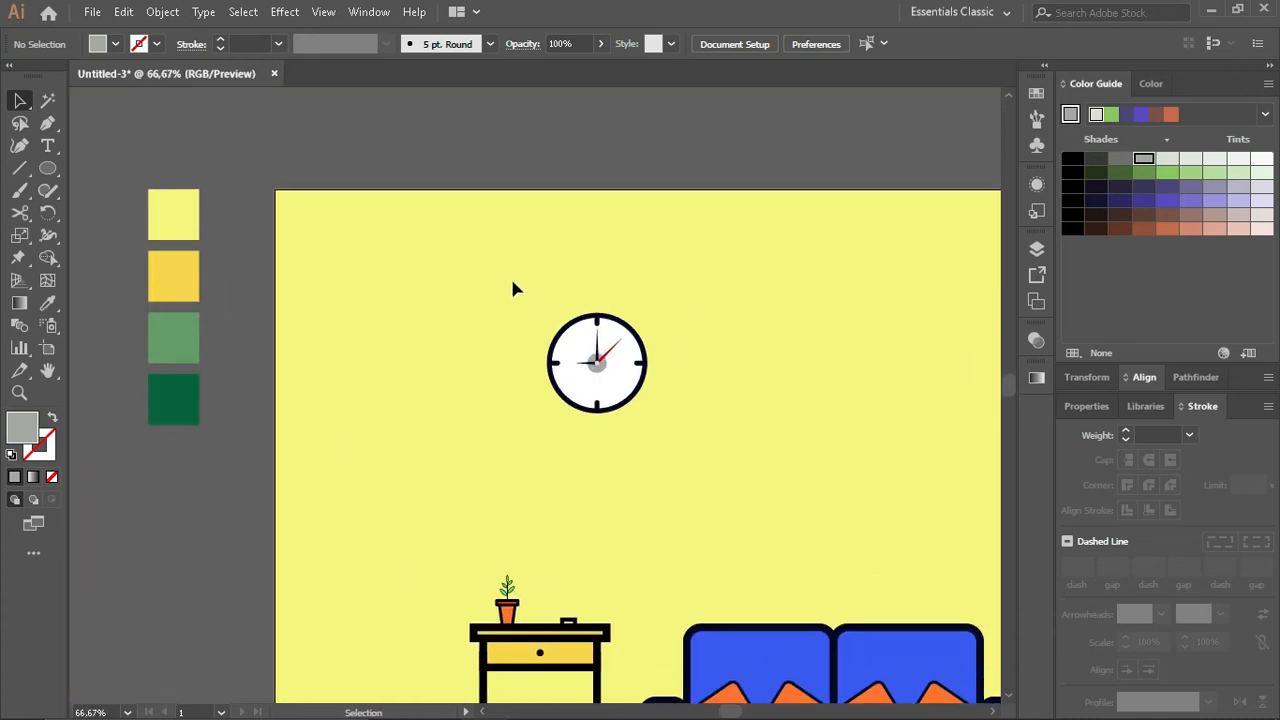
{"action": "left_click_drag", "start_coordinate": [514, 284], "coordinate": [700, 398]}
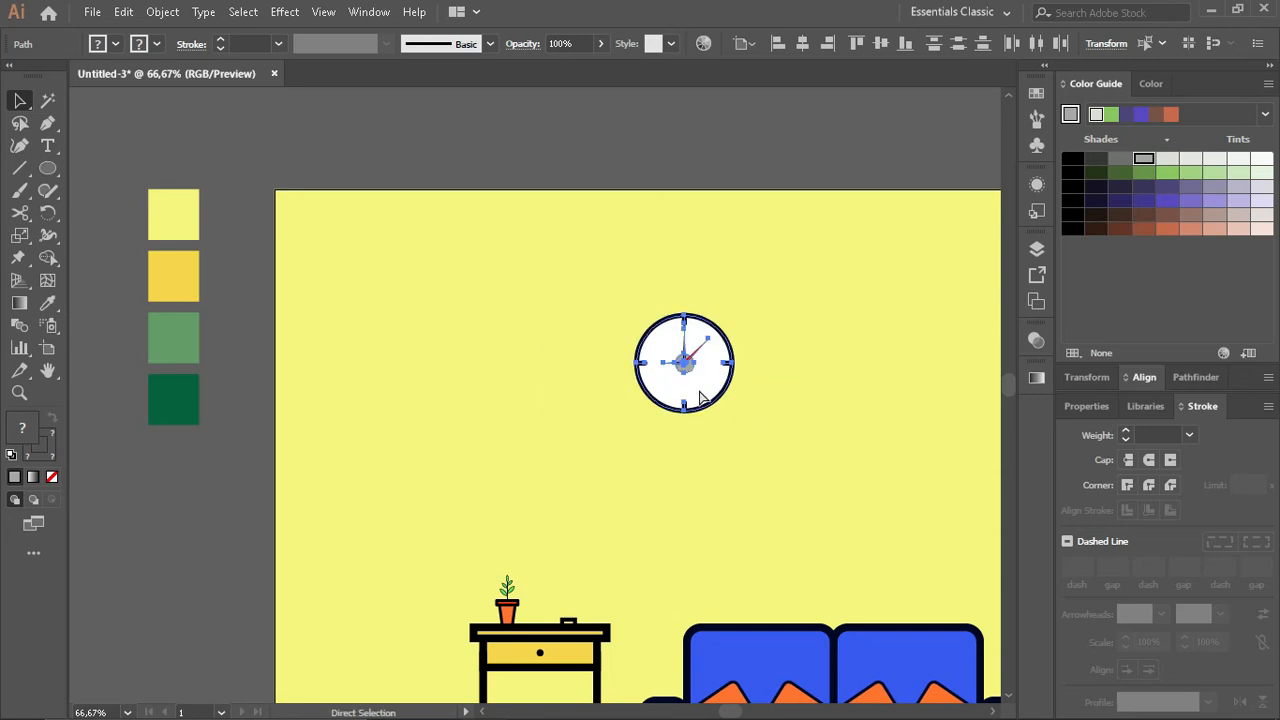
{"action": "left_click", "coordinate": [445, 306]}
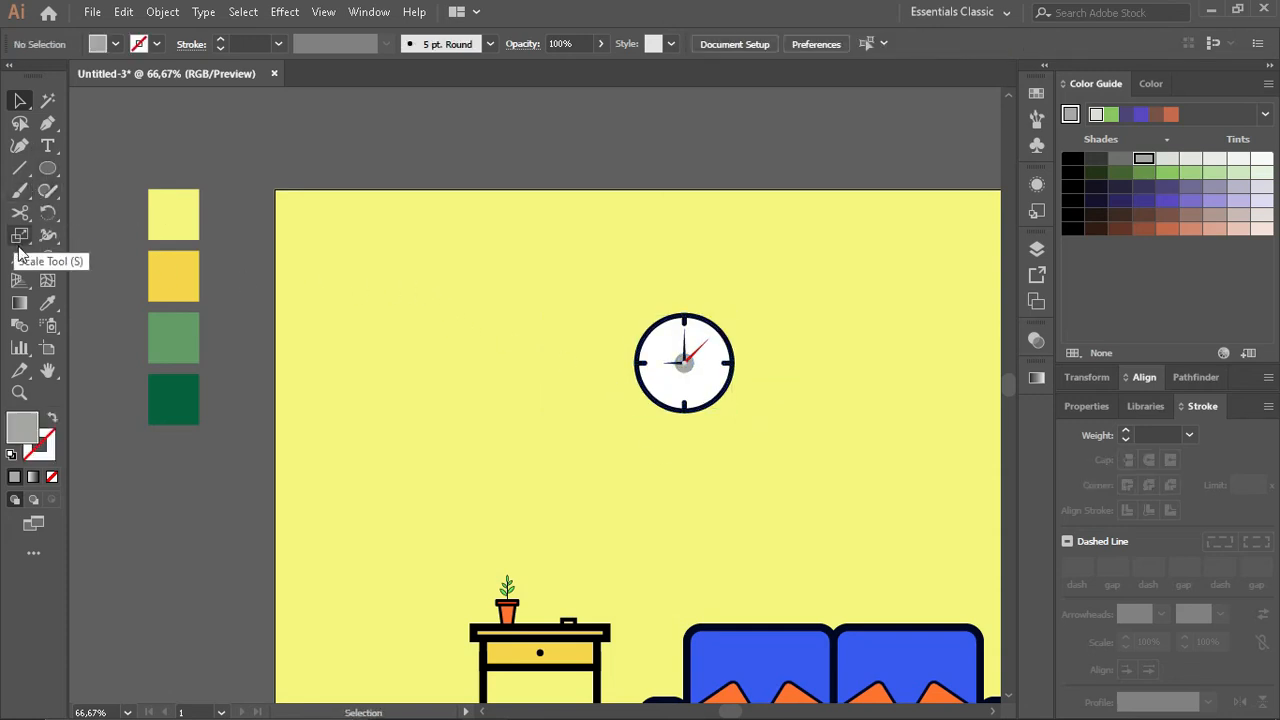
- Draw a tall grey rectangle for the window on the wall to the left of the clock
{"action": "left_click_drag", "start_coordinate": [47, 168], "coordinate": [120, 168]}
{"action": "mouse_move", "coordinate": [478, 323]}
{"action": "left_mouse_down"}
{"action": "mouse_move", "coordinate": [534, 466]}
{"action": "mouse_move", "coordinate": [338, 516]}
{"action": "left_mouse_up"}
{"action": "key", "text": "v"}
{"action": "left_click_drag", "start_coordinate": [405, 440], "coordinate": [478, 410]}
{"action": "scroll", "coordinate": [477, 409], "scroll_direction": "left", "scroll_amount": 3}
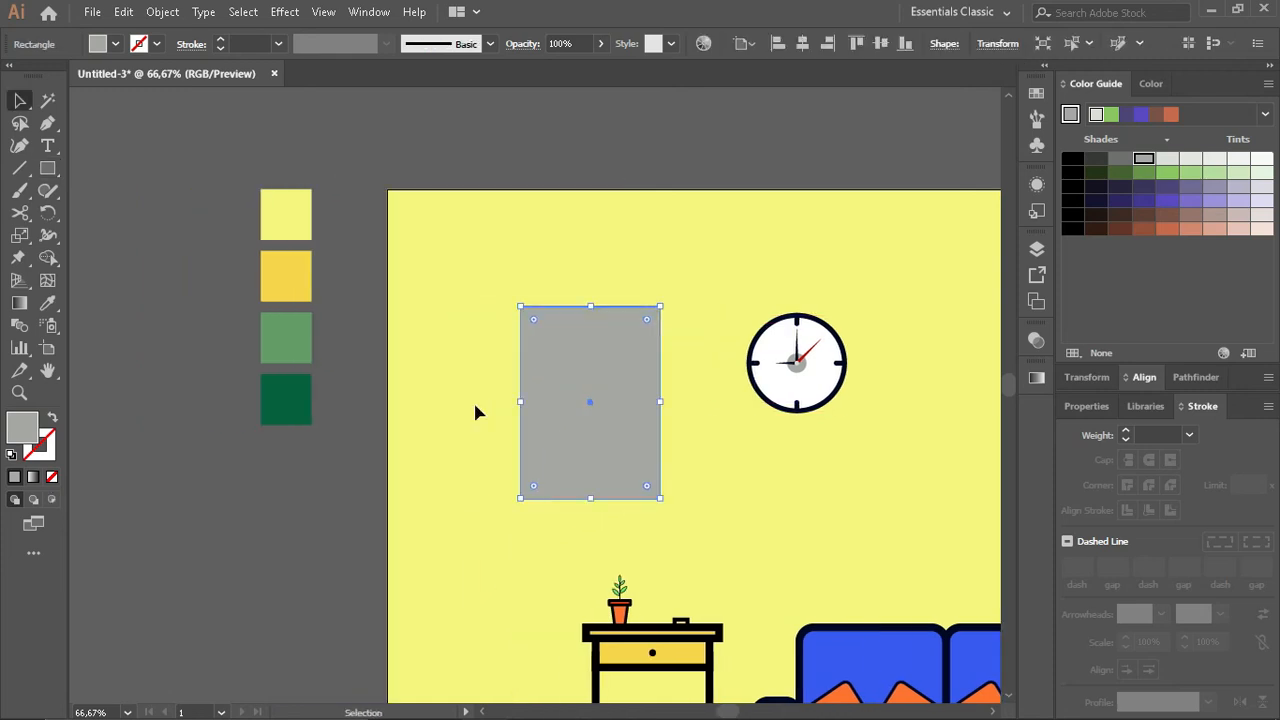
- Make a copy of the grey rectangle shortened to a low strip directly below it
{"action": "scroll", "coordinate": [520, 385], "scroll_direction": "down", "scroll_amount": 3}
{"action": "scroll", "coordinate": [590, 340], "scroll_direction": "up", "scroll_amount": 1}
{"action": "key", "text": "a"}
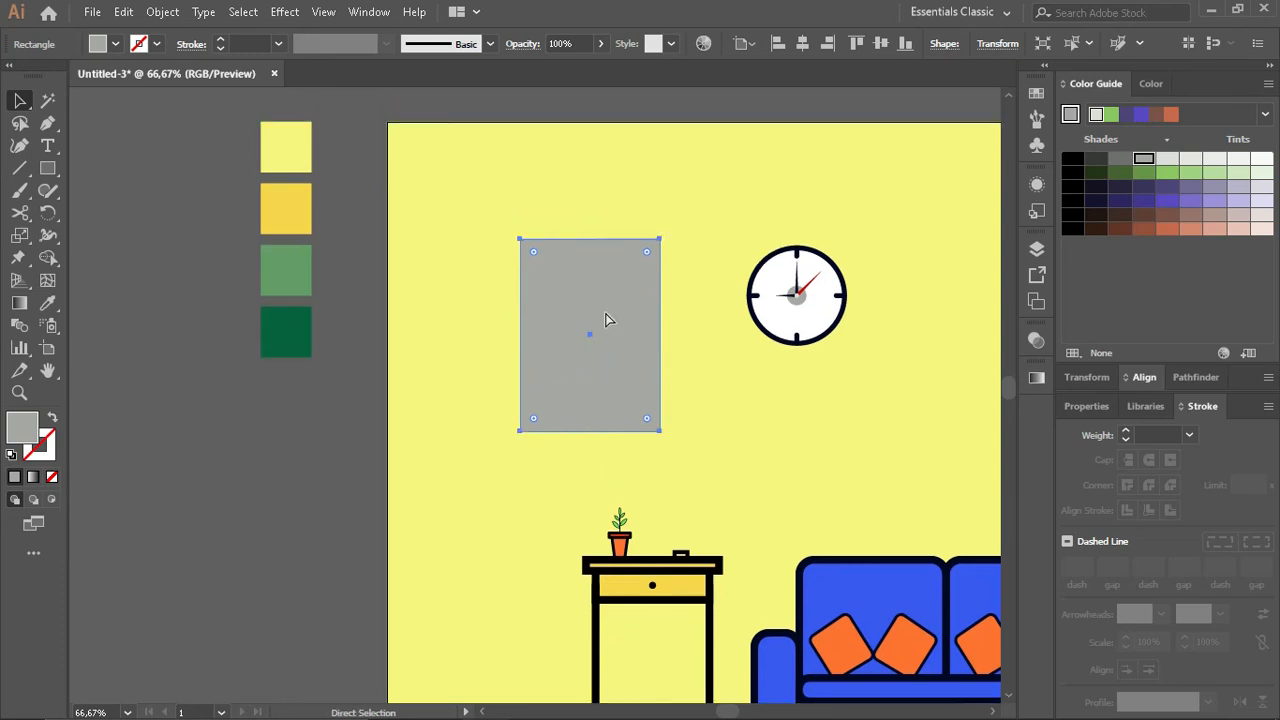
{"action": "left_click_drag", "start_coordinate": [590, 239], "coordinate": [570, 462]}
{"action": "scroll", "coordinate": [570, 461], "scroll_direction": "up", "scroll_amount": 2}
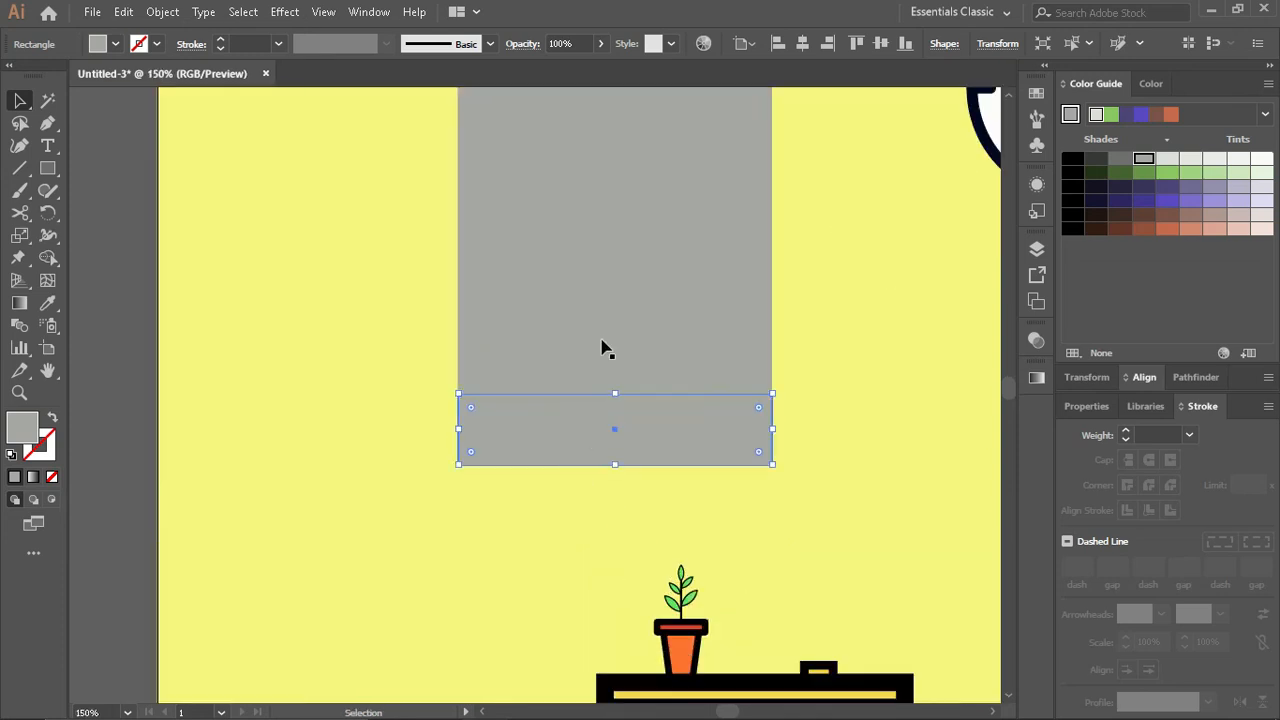
- Give the tall window rectangle the sofa backrest's blue fill and dark 8 pt outline
{"action": "left_click", "coordinate": [601, 345]}
{"action": "scroll", "coordinate": [592, 361], "scroll_direction": "down", "scroll_amount": 1}
{"action": "scroll", "coordinate": [590, 369], "scroll_direction": "down", "scroll_amount": 1}
{"action": "key", "text": "i"}
{"action": "left_click", "coordinate": [874, 523]}
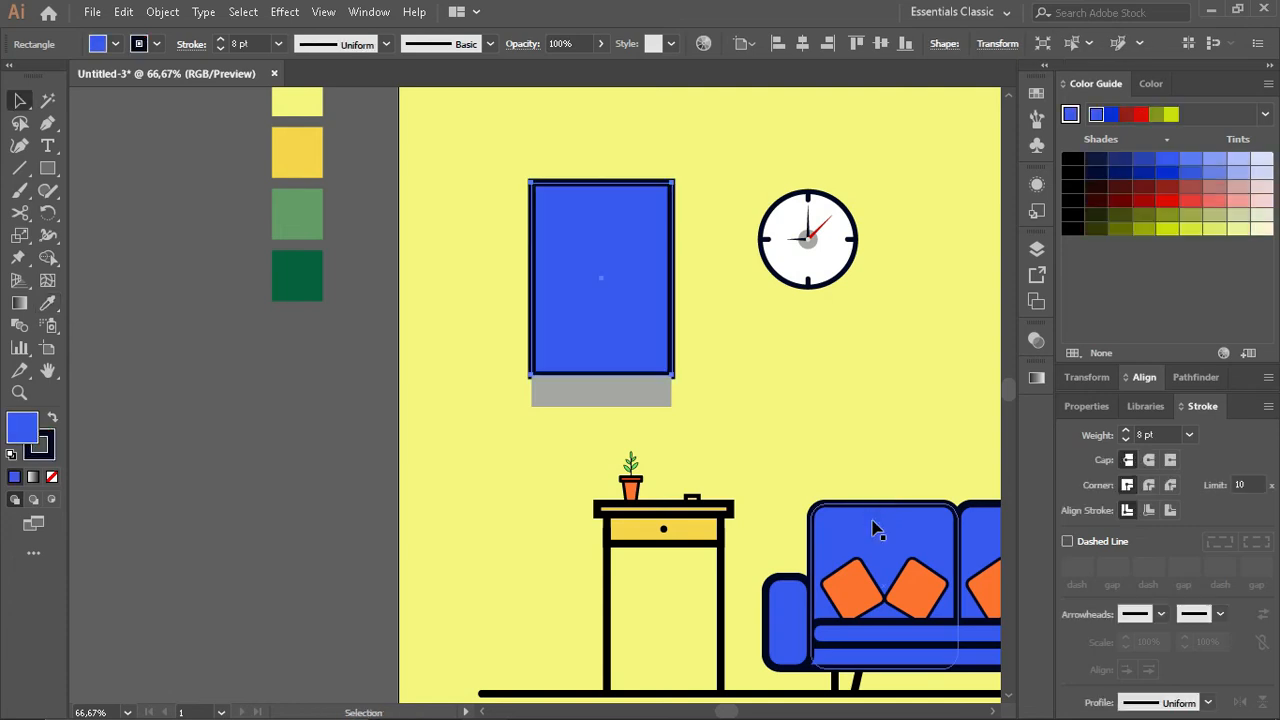
- Fill the strip under the window with white, widen it evenly past both window sides and make it thinner
{"action": "key", "text": "v"}
{"action": "left_click", "coordinate": [630, 403]}
{"action": "key", "text": "F6"}
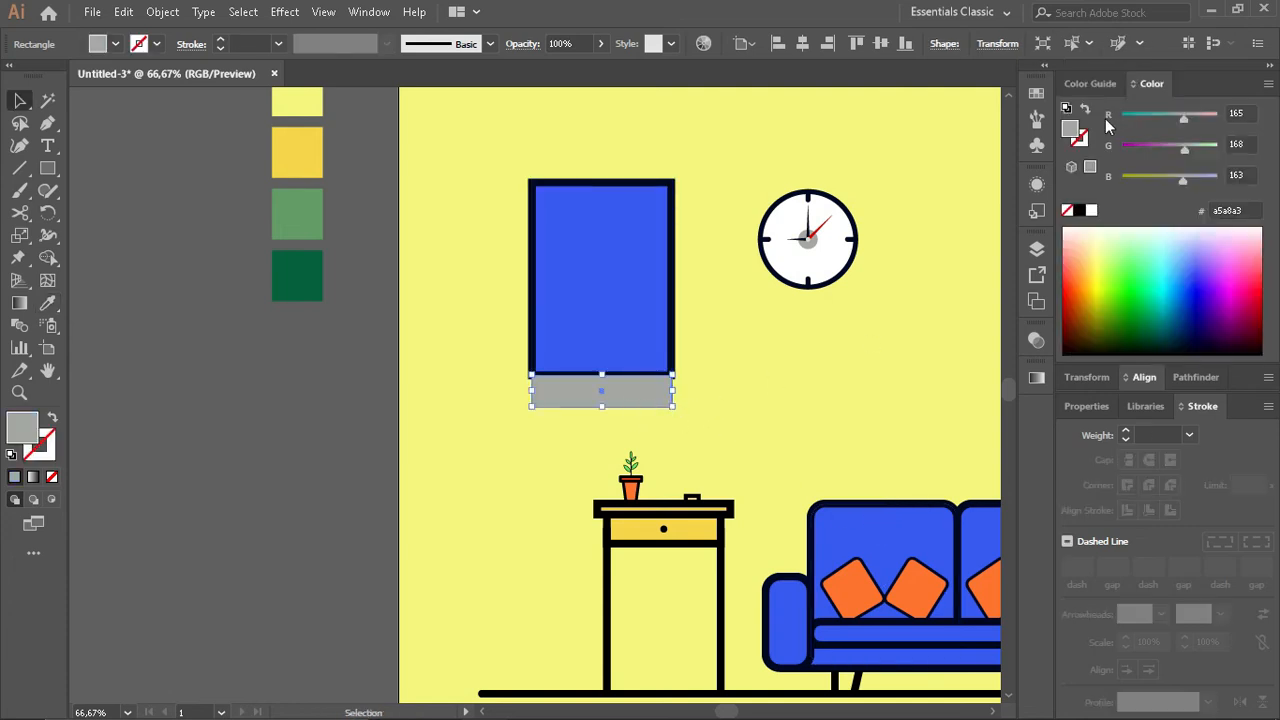
{"action": "left_click", "coordinate": [1091, 212]}
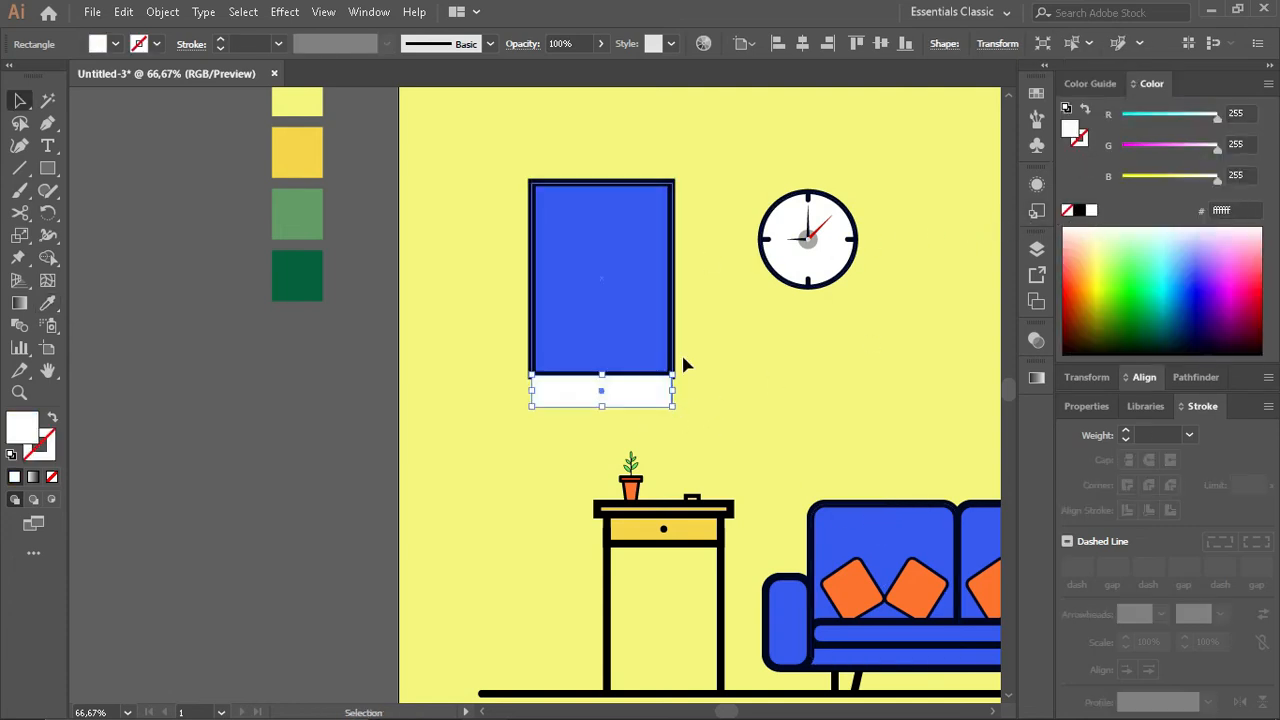
{"action": "left_click_drag", "start_coordinate": [674, 391], "coordinate": [692, 390]}
{"action": "left_click_drag", "start_coordinate": [601, 406], "coordinate": [602, 396]}
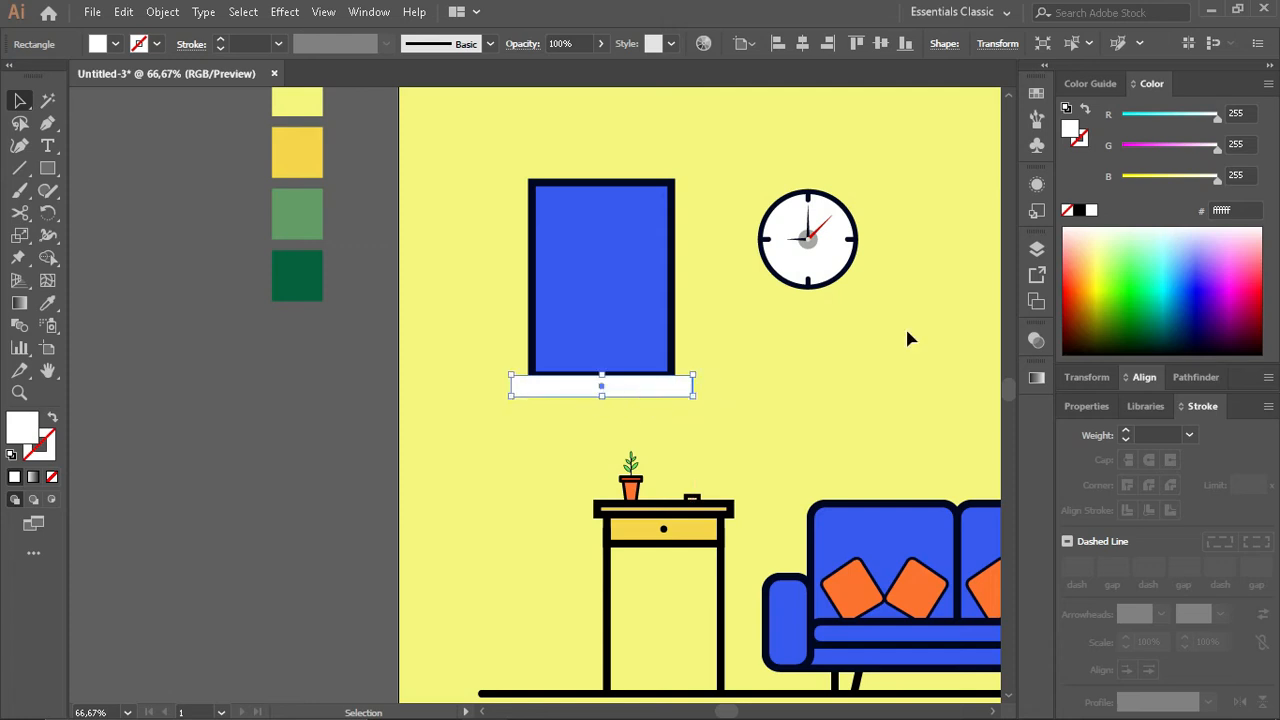
- Slightly round the corners of the white window sill and nudge it down below the window
{"action": "left_click", "coordinate": [1145, 378]}
{"action": "key", "text": "a"}
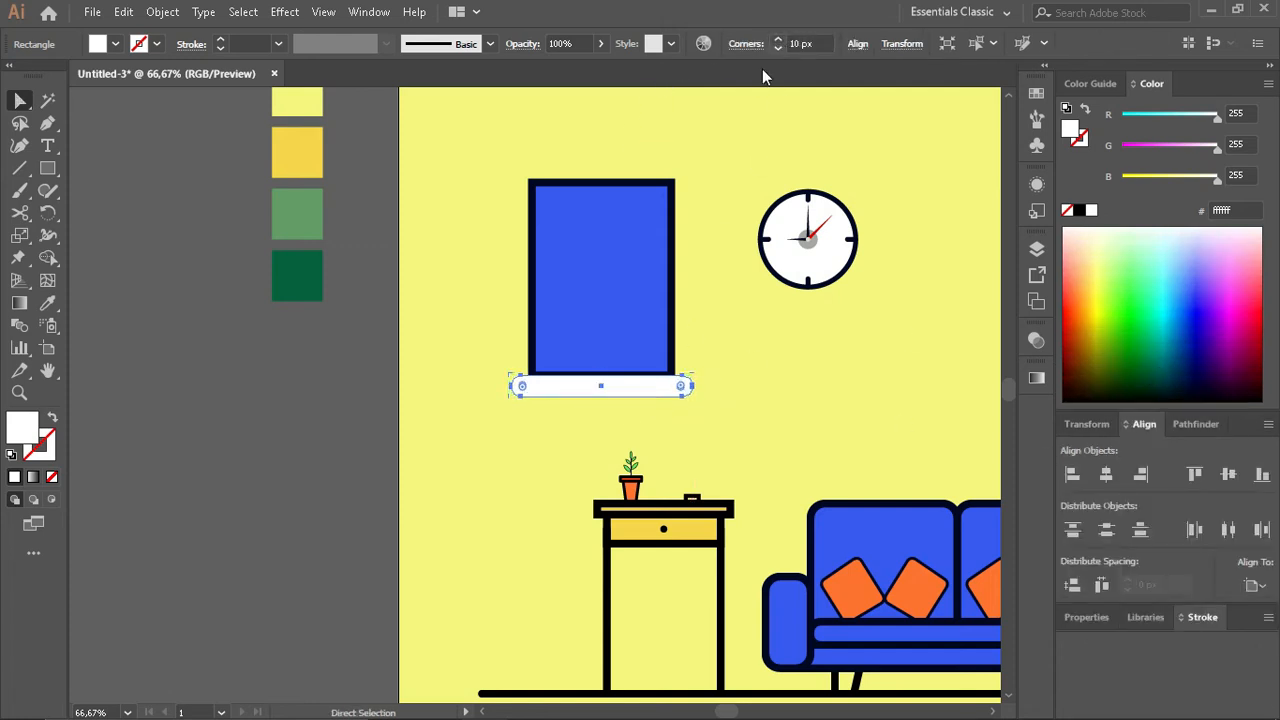
{"action": "scroll", "coordinate": [611, 384], "scroll_direction": "up", "scroll_amount": 3}
{"action": "key", "text": "ctrl+z"}
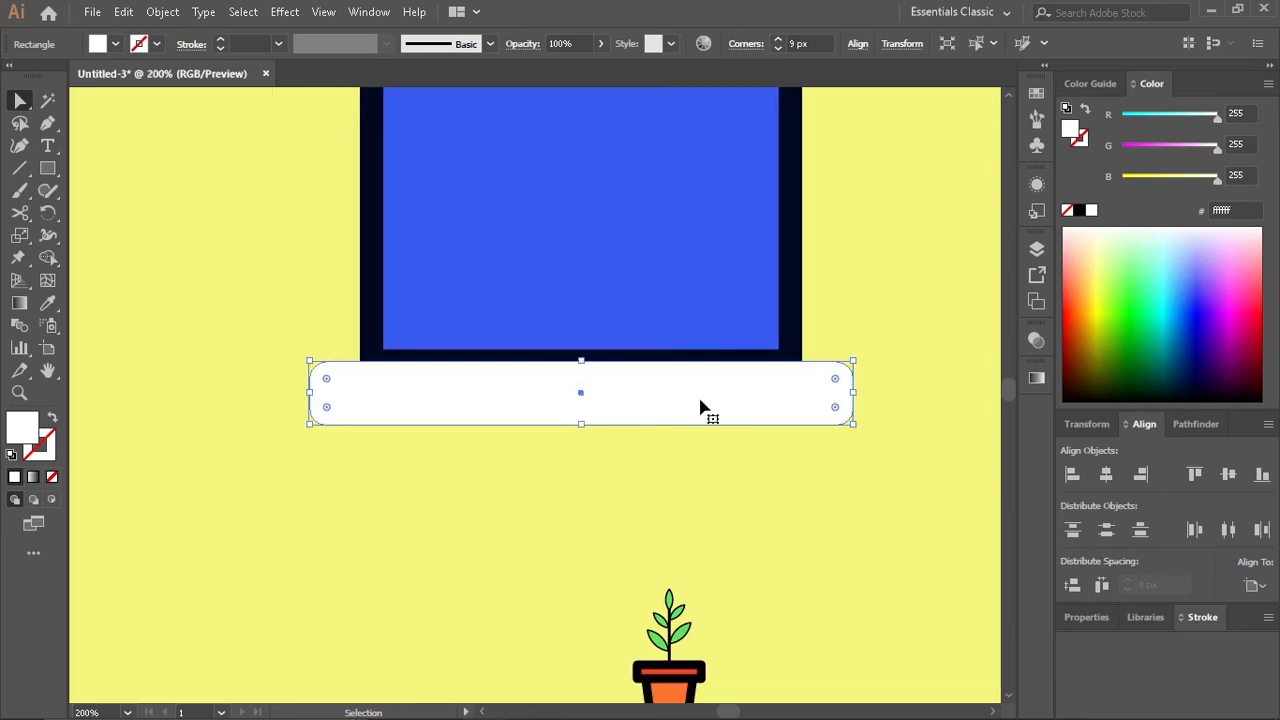
{"action": "left_click", "coordinate": [600, 483]}
{"action": "left_click", "coordinate": [567, 424]}
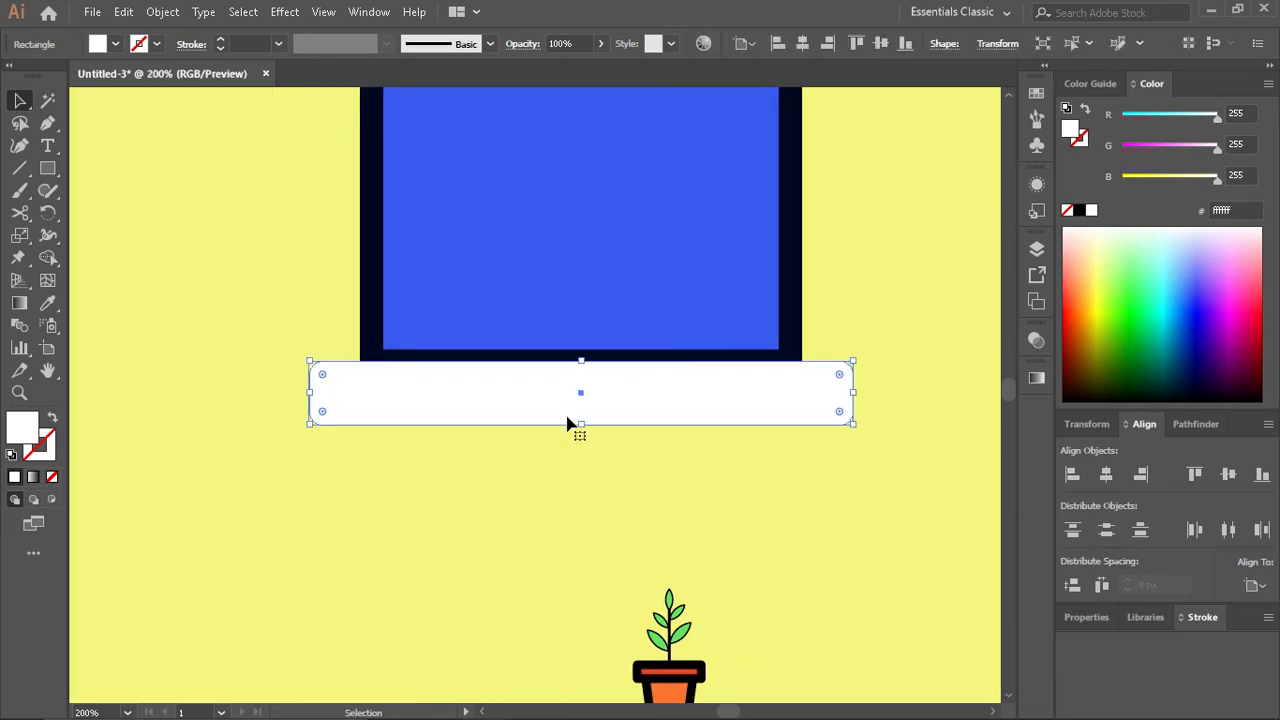
{"action": "scroll", "coordinate": [569, 437], "scroll_direction": "down", "scroll_amount": 1}
{"action": "left_click_drag", "start_coordinate": [608, 414], "coordinate": [608, 420]}
{"action": "left_click", "coordinate": [603, 484]}
{"action": "scroll", "coordinate": [603, 484], "scroll_direction": "down", "scroll_amount": 3}
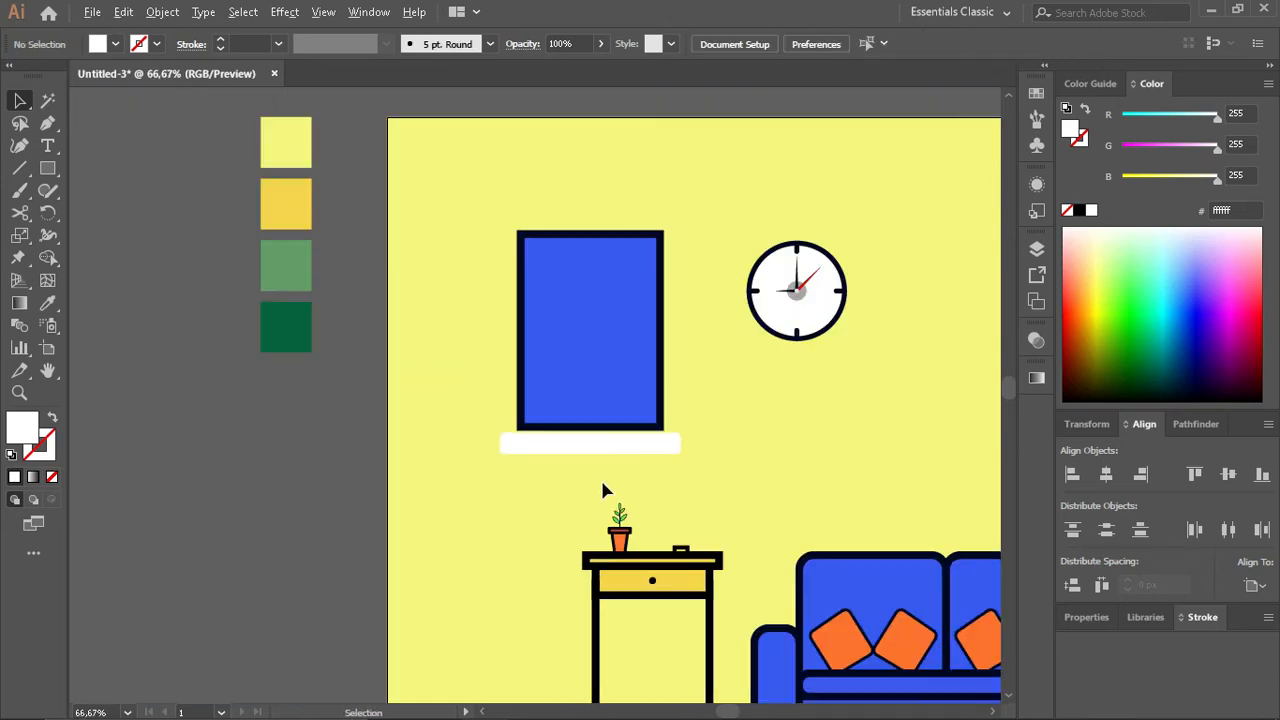
- Ungroup the table and plant, and place a copy of the potted plant on the left end of the window sill
{"action": "scroll", "coordinate": [603, 484], "scroll_direction": "left", "scroll_amount": 2}
{"action": "scroll", "coordinate": [696, 509], "scroll_direction": "up", "scroll_amount": 2}
{"action": "left_click_drag", "start_coordinate": [671, 477], "coordinate": [780, 571]}
{"action": "right_click", "coordinate": [747, 571]}
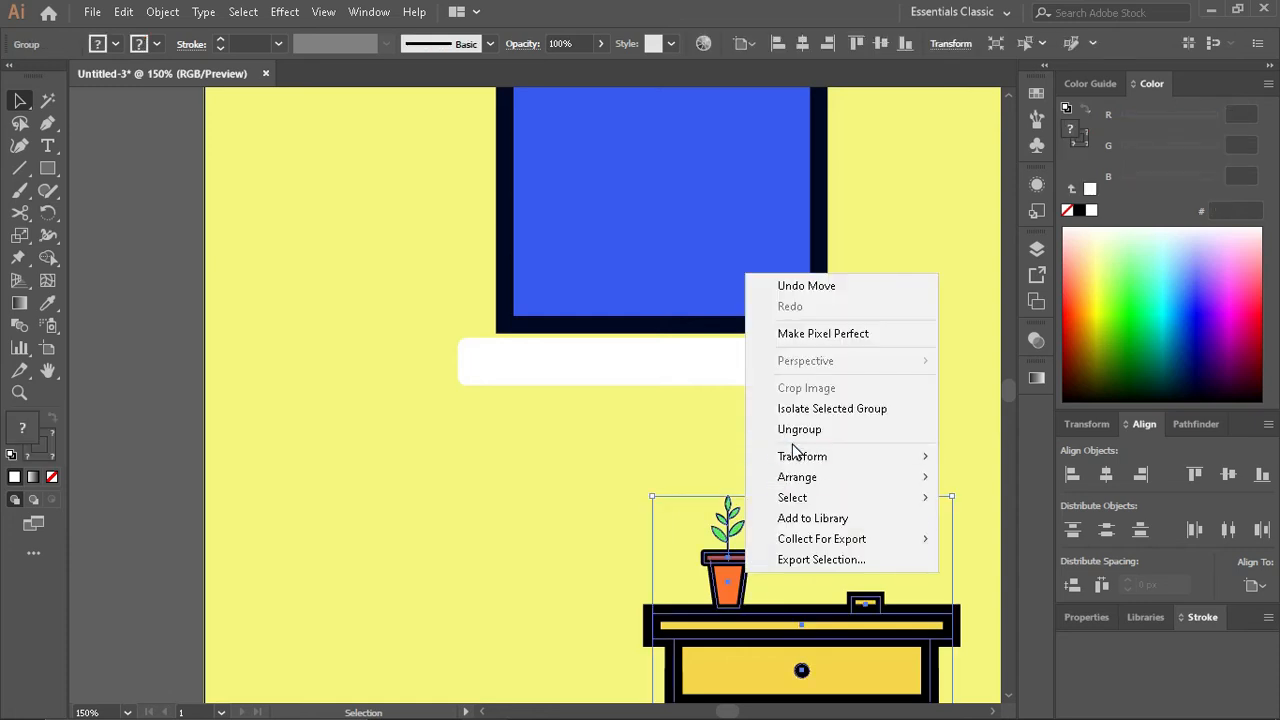
{"action": "left_click", "coordinate": [789, 432]}
{"action": "left_click_drag", "start_coordinate": [649, 474], "coordinate": [769, 574]}
{"action": "left_click_drag", "start_coordinate": [736, 583], "coordinate": [521, 328]}
- Rearrange the stacking order so the copied potted plant stands in front of the window
{"action": "key", "text": "ctrl+shift+bracketright"}
{"action": "left_click", "coordinate": [690, 485]}
{"action": "key", "text": "ctrl+bracketleft"}
{"action": "key", "text": "ctrl+bracketleft"}
{"action": "key", "text": "ctrl+bracketleft"}
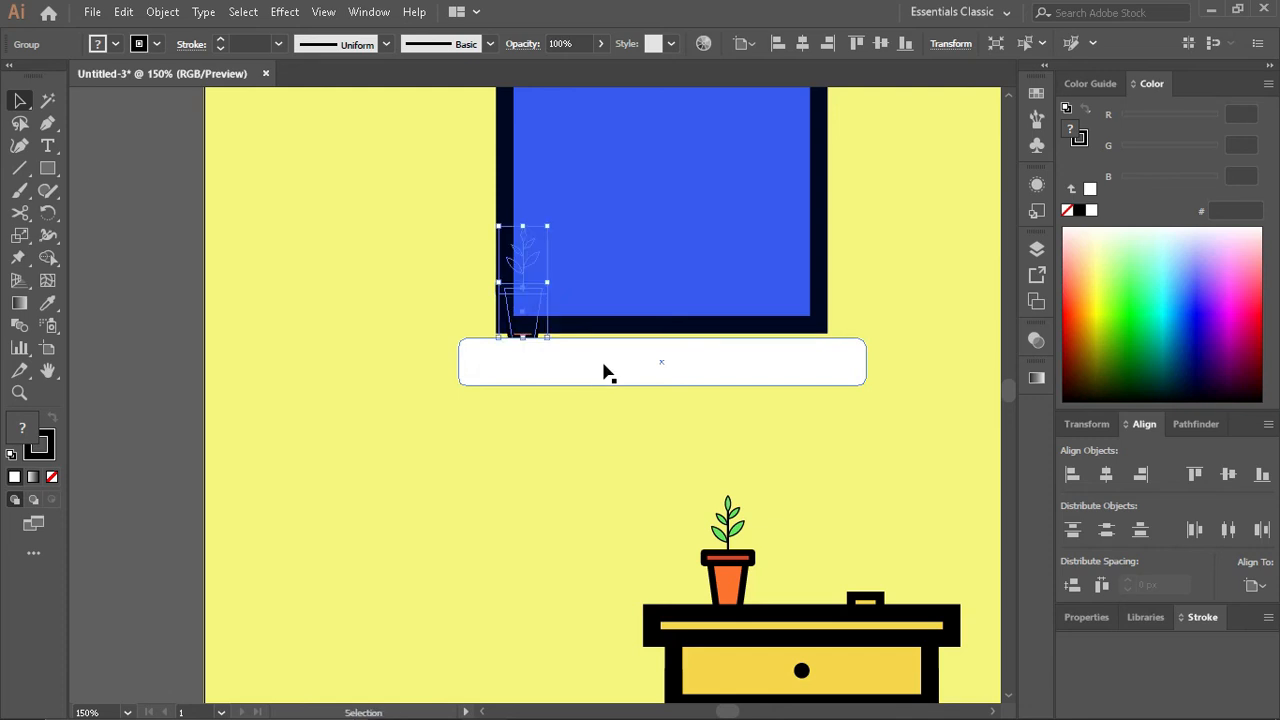
{"action": "key", "text": "ctrl+shift+bracketright"}
- Change the window rectangle's outline colour to white
{"action": "left_click", "coordinate": [690, 284]}
{"action": "left_click", "coordinate": [1080, 139]}
{"action": "left_click", "coordinate": [1091, 211]}
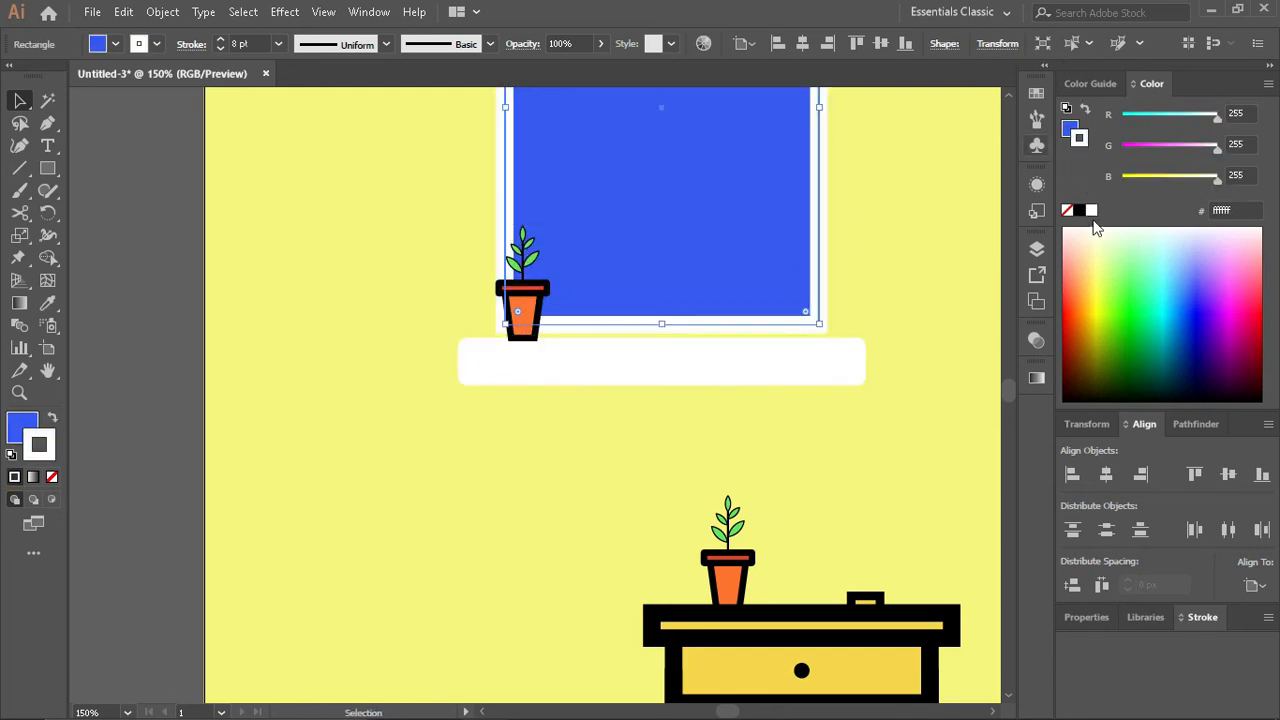
{"action": "left_click", "coordinate": [917, 420]}
- Draw a white vertical 8 pt line down the middle of the window from top edge to bottom edge
{"action": "scroll", "coordinate": [730, 430], "scroll_direction": "down", "scroll_amount": 1}
{"action": "scroll", "coordinate": [710, 434], "scroll_direction": "up", "scroll_amount": 4}
{"action": "left_click", "coordinate": [21, 168]}
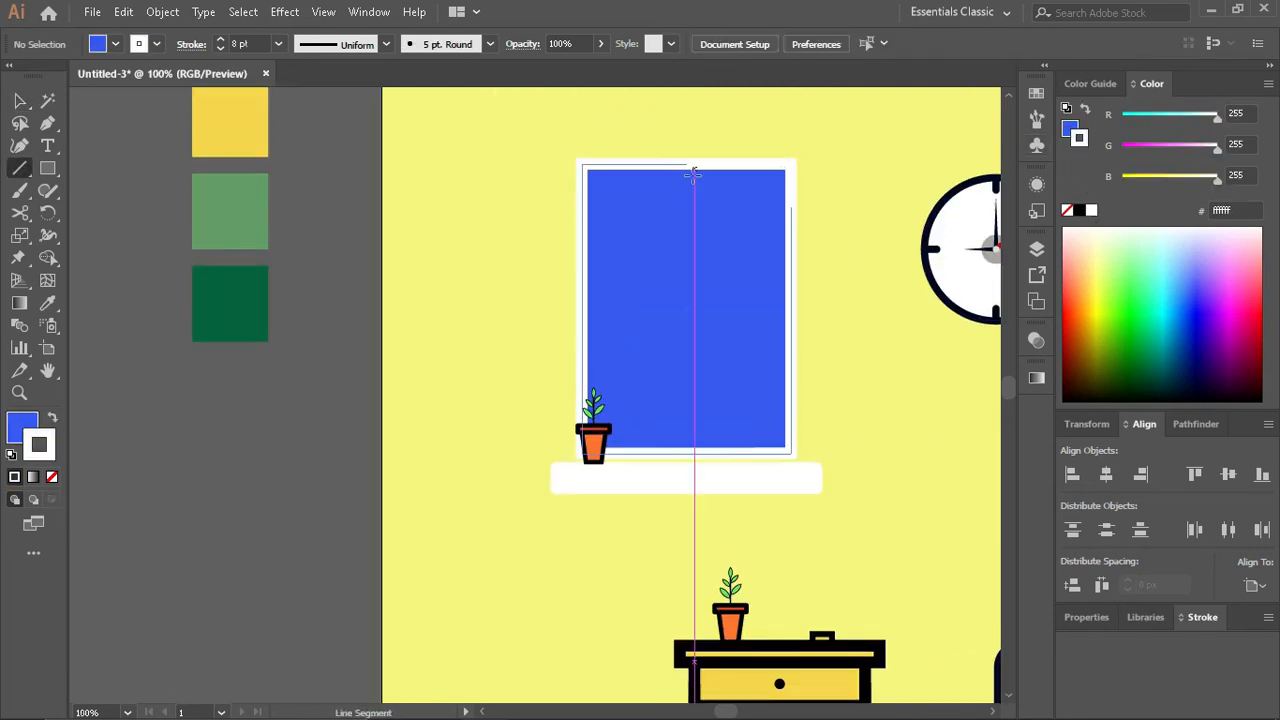
{"action": "left_click_drag", "start_coordinate": [687, 165], "coordinate": [686, 452]}
{"action": "key", "text": "v"}
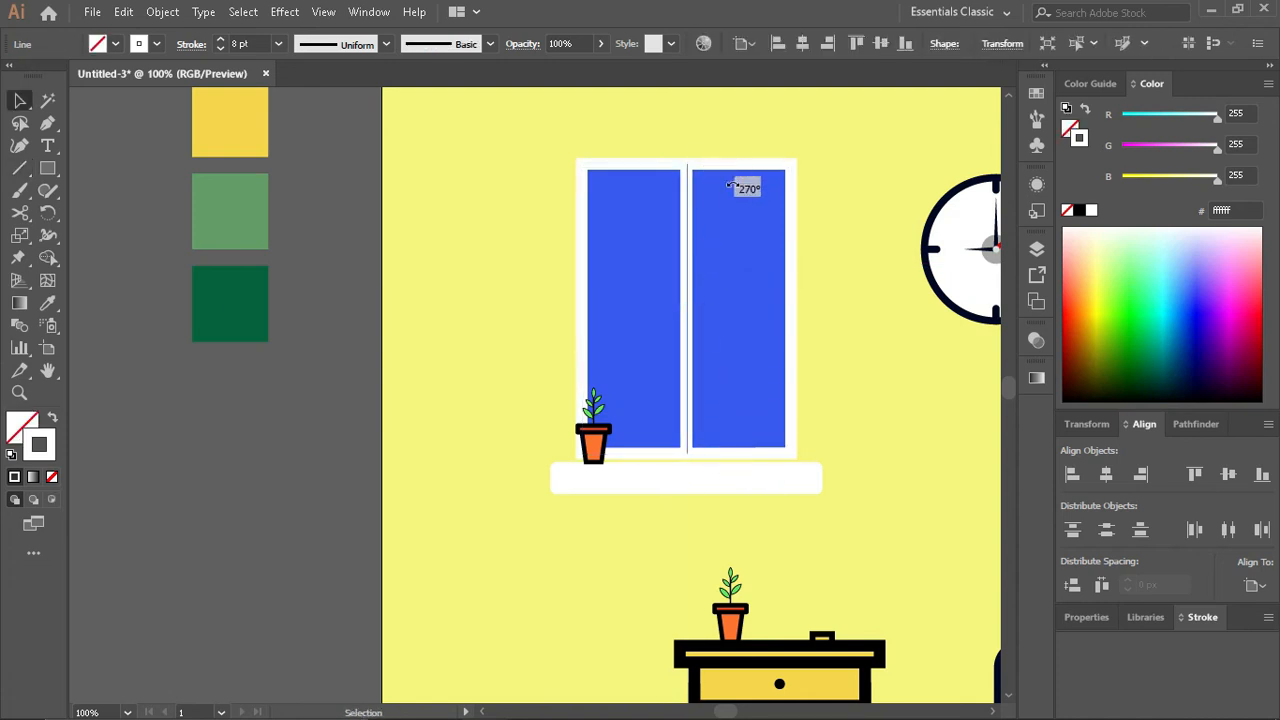
- Add a horizontal copy of the window's centre bar and shorten it to fit between the frame's sides
{"action": "left_click_drag", "start_coordinate": [728, 186], "coordinate": [793, 315]}
{"action": "key", "text": "alt+shift"}
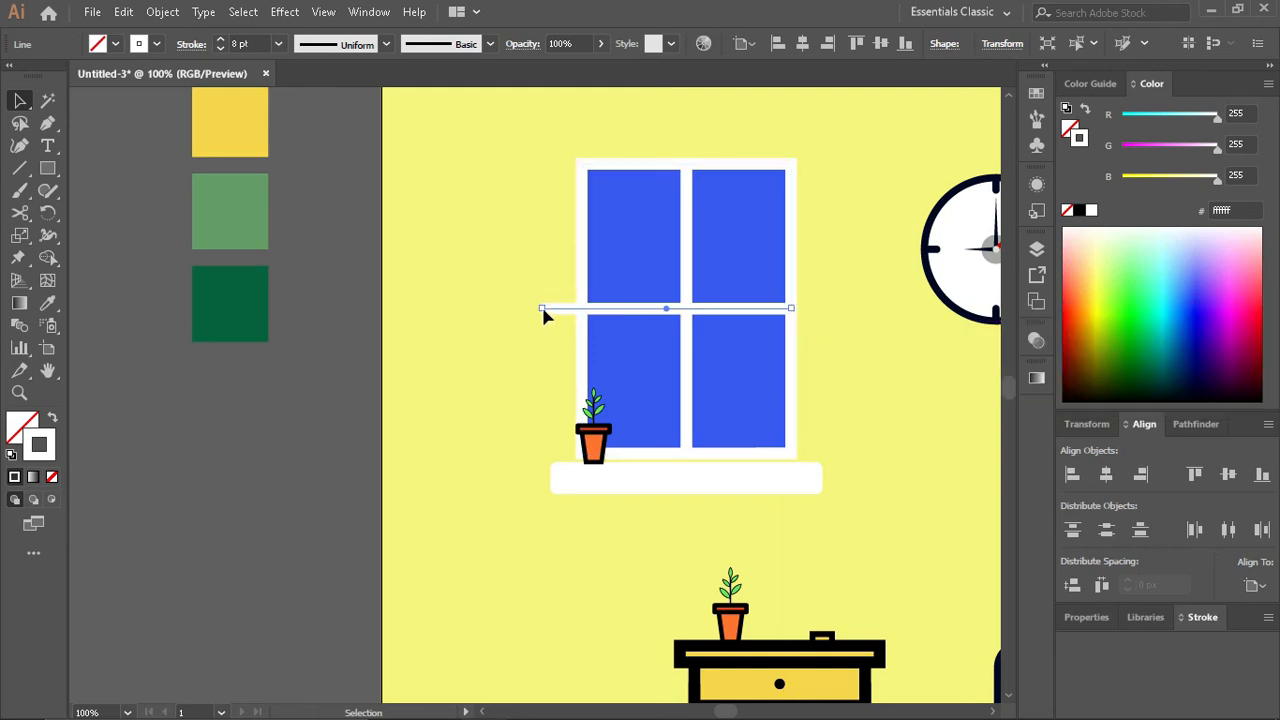
{"action": "left_click_drag", "start_coordinate": [541, 309], "coordinate": [580, 318]}
{"action": "left_click_drag", "start_coordinate": [582, 309], "coordinate": [582, 309]}
{"action": "left_click", "coordinate": [856, 346]}
- Divide the window rectangle along its crossing bars into four separate panes with the Shape Builder
{"action": "left_click_drag", "start_coordinate": [752, 366], "coordinate": [842, 433]}
{"action": "left_click", "coordinate": [809, 308]}
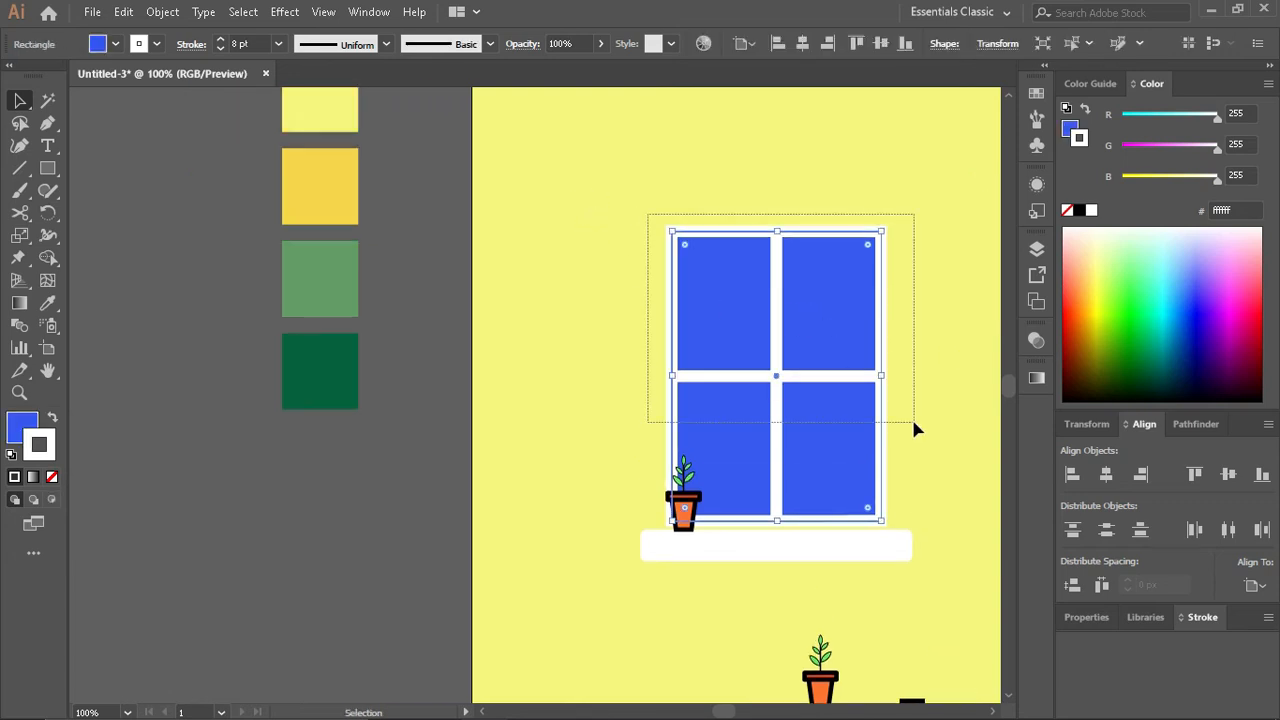
{"action": "left_click", "coordinate": [20, 280]}
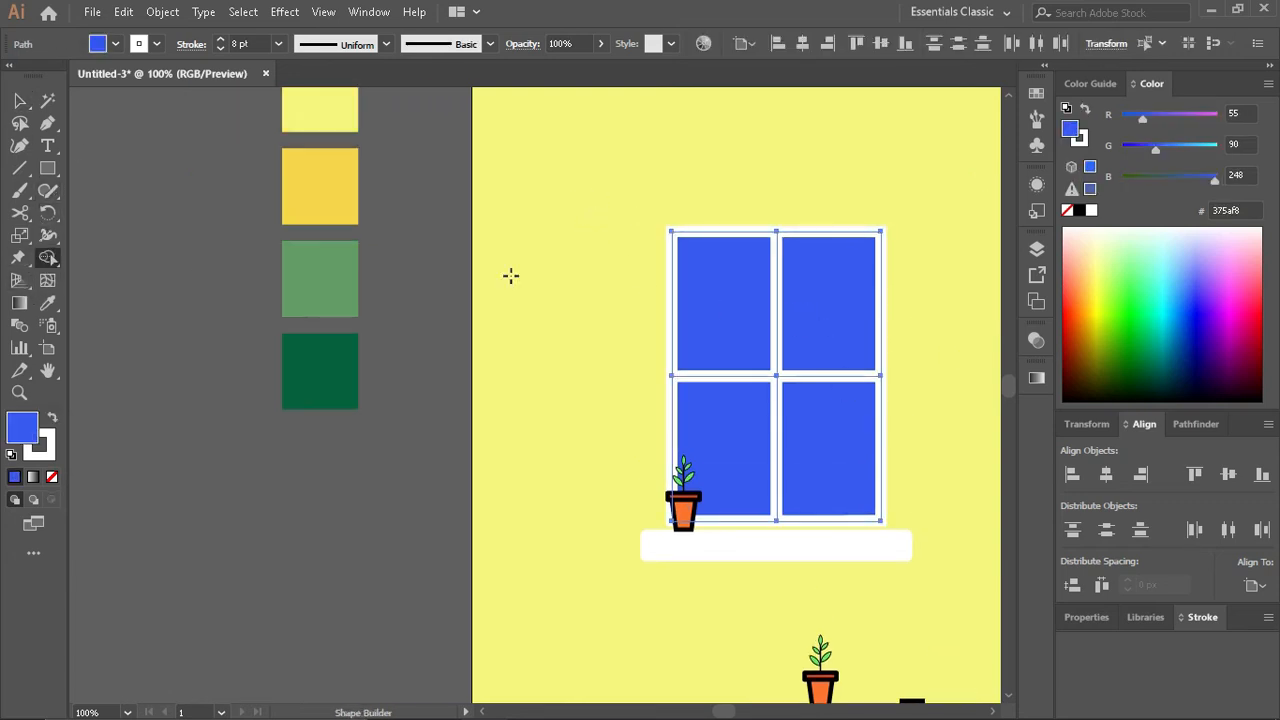
{"action": "left_click", "coordinate": [590, 332]}
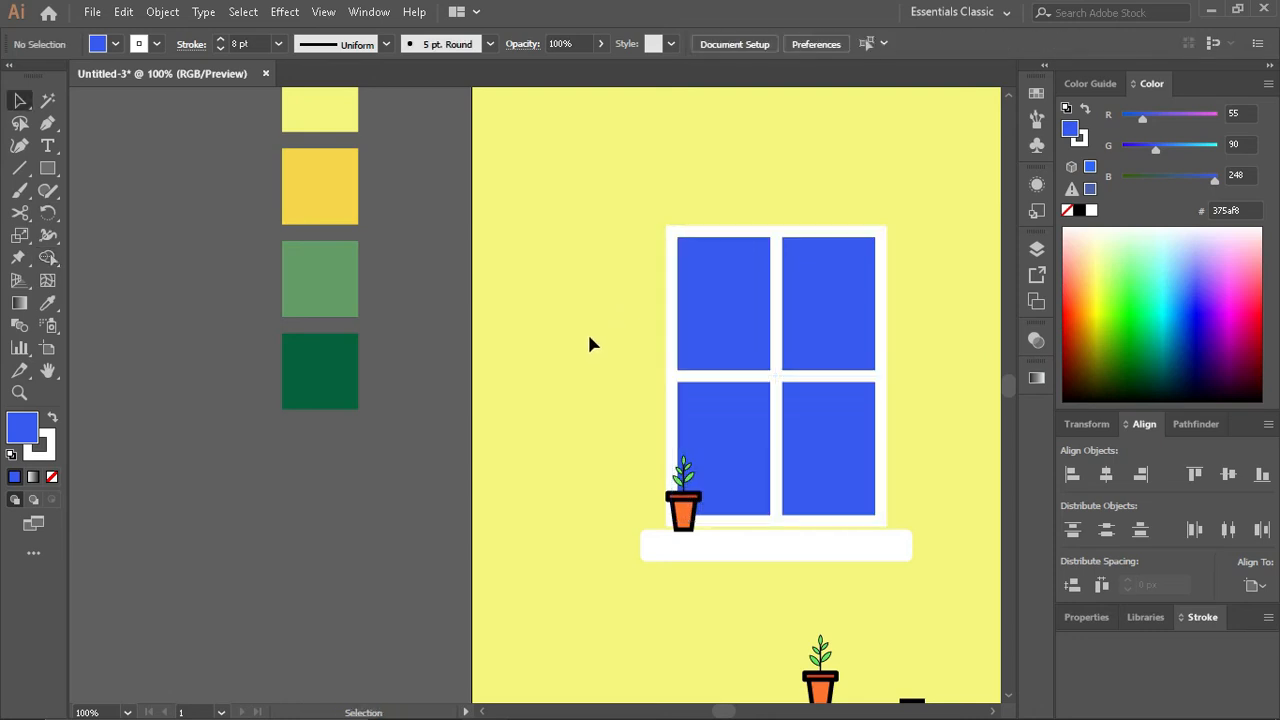
- Recolour all four window panes with a lighter blue tint from the colour guide
{"action": "scroll", "coordinate": [589, 320], "scroll_direction": "down", "scroll_amount": 1}
{"action": "left_click", "coordinate": [740, 335]}
{"action": "left_click", "coordinate": [738, 362], "text": "shift"}
{"action": "left_click", "coordinate": [804, 380], "text": "shift"}
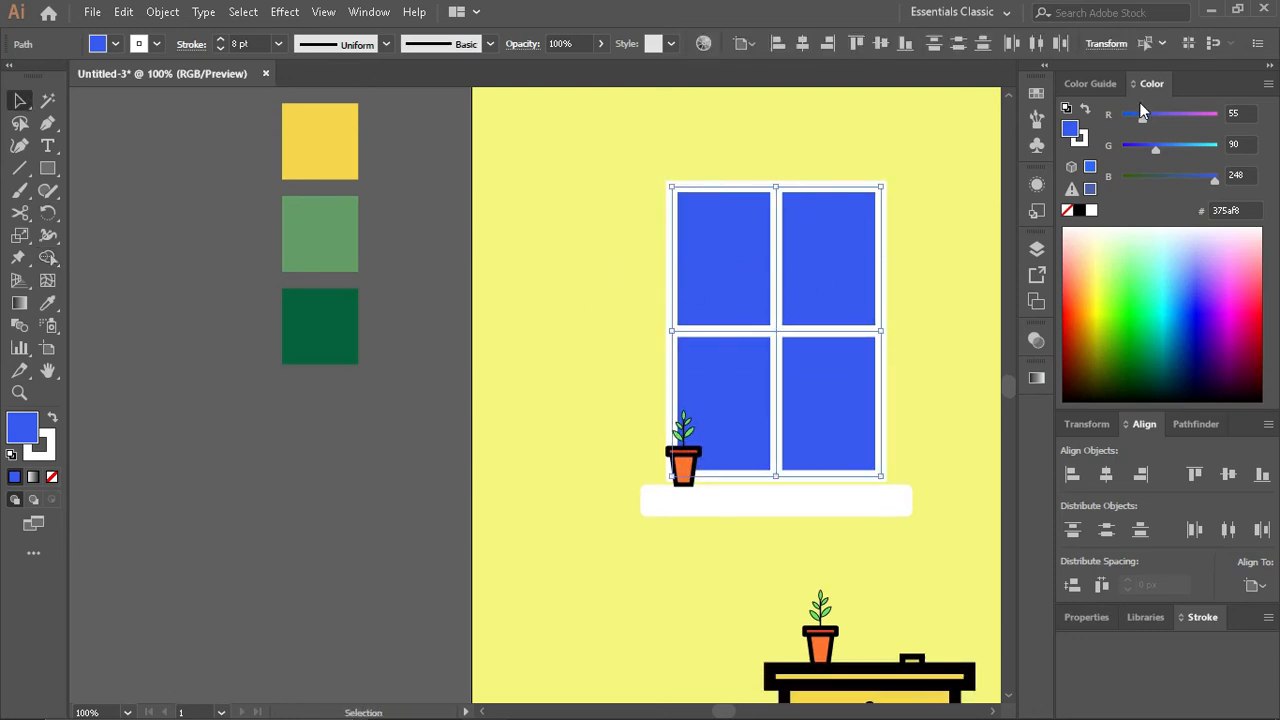
{"action": "left_click", "coordinate": [1094, 84]}
{"action": "left_click", "coordinate": [1190, 160]}
{"action": "left_click", "coordinate": [1213, 161]}
{"action": "left_click", "coordinate": [1194, 160]}
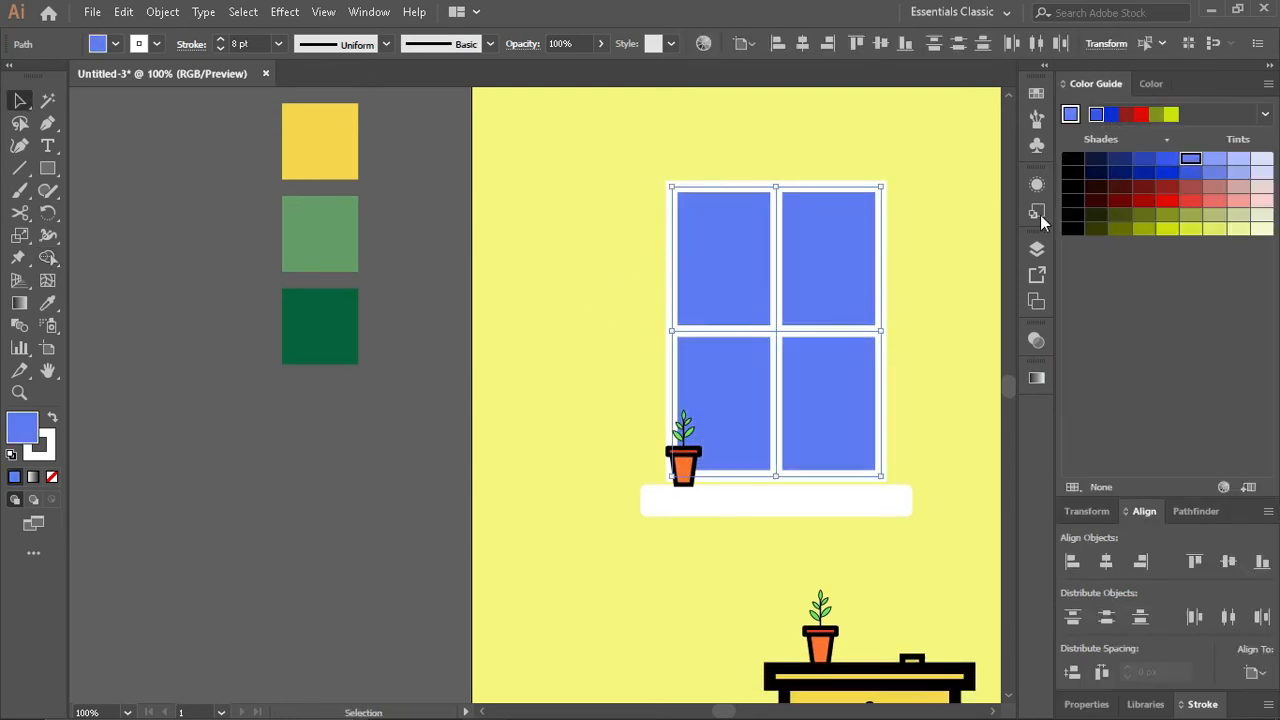
{"action": "left_click", "coordinate": [957, 286]}
- Draw a long narrow rectangle beside the window and rotate it to a 45-degree diagonal
{"action": "mouse_move", "coordinate": [534, 366]}
{"action": "left_mouse_down"}
{"action": "mouse_move", "coordinate": [523, 126]}
{"action": "mouse_move", "coordinate": [500, 104]}
{"action": "left_mouse_up"}
{"action": "key", "text": "v"}
{"action": "scroll", "coordinate": [590, 147], "scroll_direction": "up", "scroll_amount": 1}
{"action": "left_click_drag", "start_coordinate": [591, 147], "coordinate": [610, 157]}
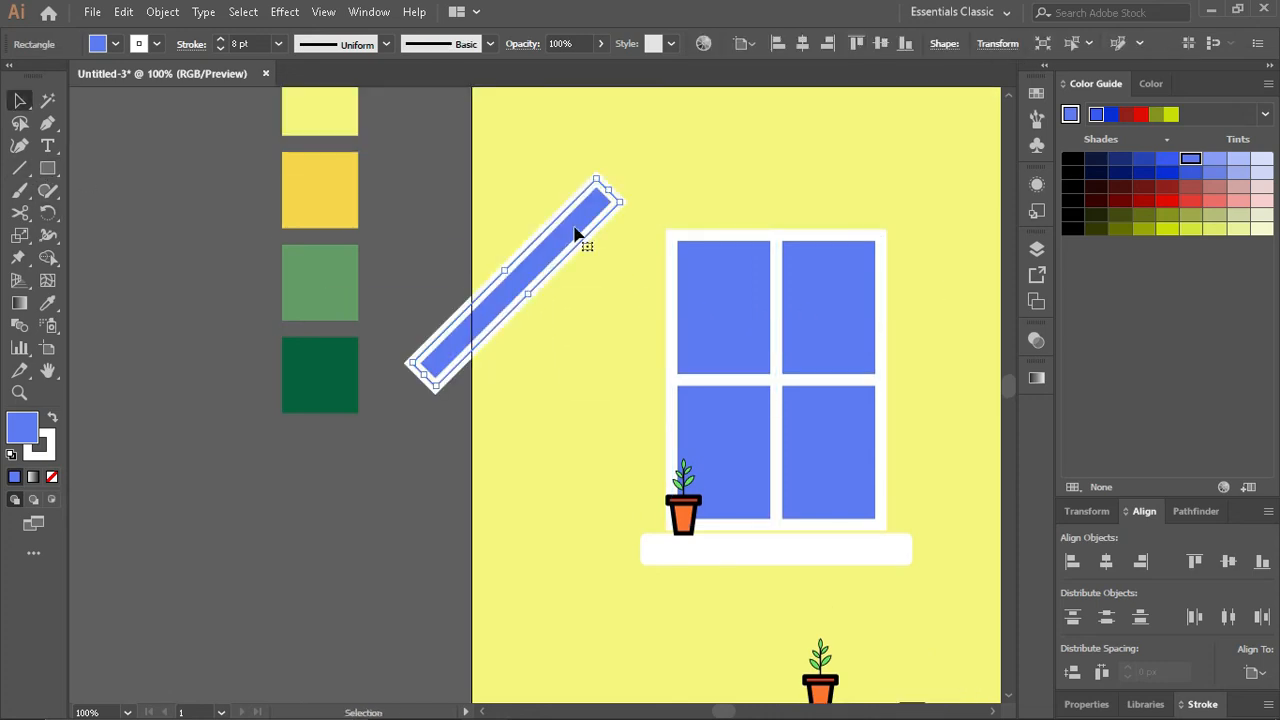
- Place the diagonal strip across the window, enlarge it, and add a narrower parallel copy on its lower right side
{"action": "left_click_drag", "start_coordinate": [570, 232], "coordinate": [769, 362]}
{"action": "left_click_drag", "start_coordinate": [838, 319], "coordinate": [899, 333]}
{"action": "left_click_drag", "start_coordinate": [853, 426], "coordinate": [820, 401]}
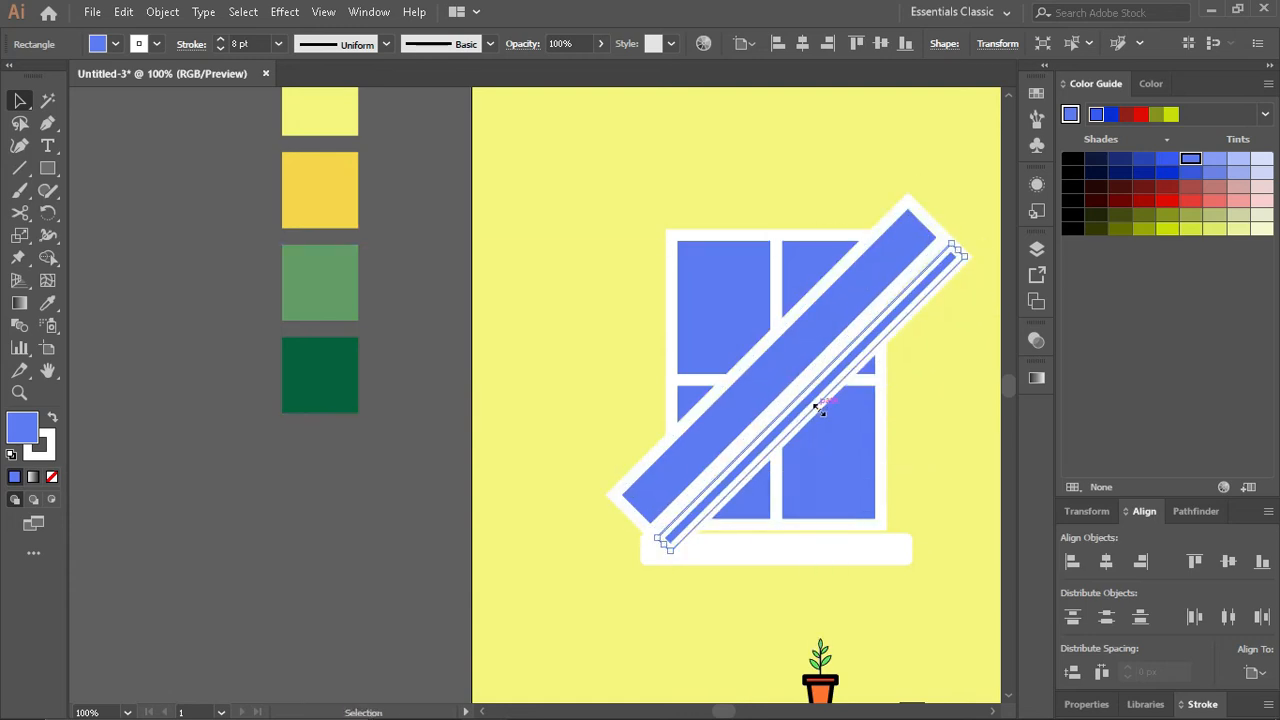
- Remove the white outline from both diagonal strips
{"action": "scroll", "coordinate": [811, 410], "scroll_direction": "up", "scroll_amount": 2}
{"action": "scroll", "coordinate": [808, 414], "scroll_direction": "down", "scroll_amount": 3}
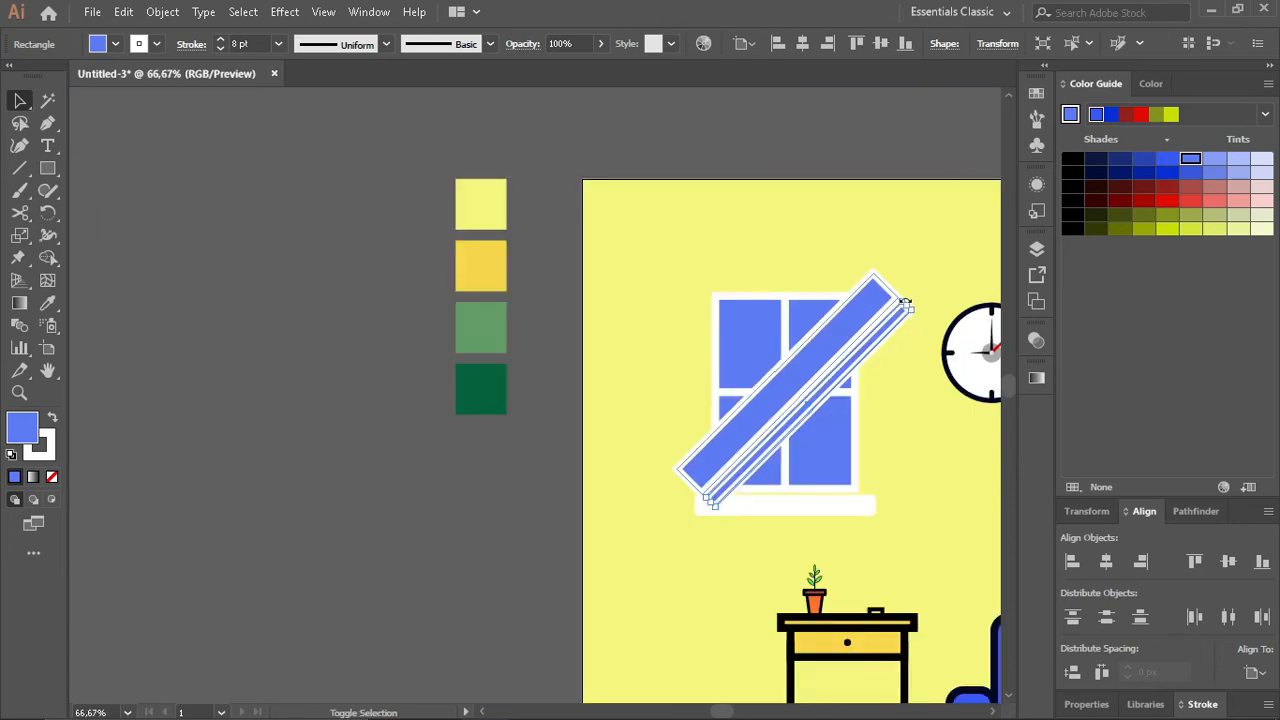
{"action": "left_click", "coordinate": [831, 322], "text": "shift"}
{"action": "left_click", "coordinate": [1151, 84]}
{"action": "left_click", "coordinate": [1077, 143]}
{"action": "left_click", "coordinate": [1067, 210]}
{"action": "left_click", "coordinate": [837, 180]}
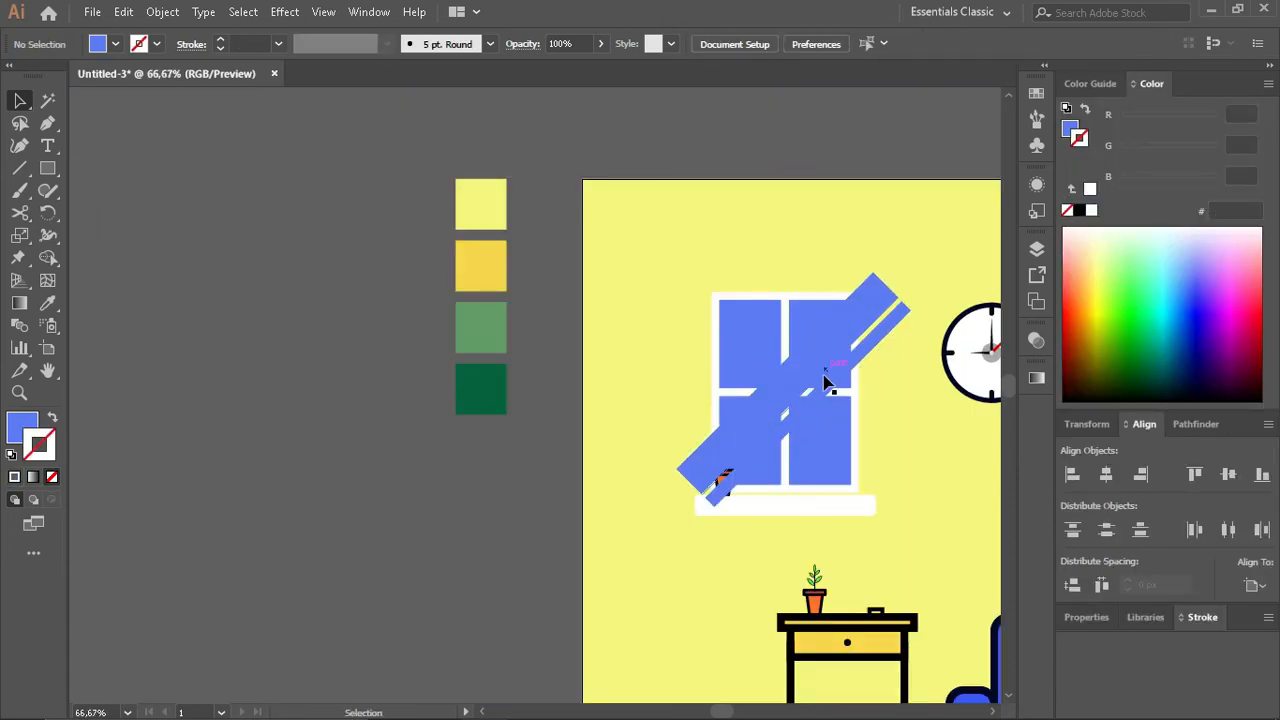
- Split the two diagonal strips along the window's edges with the Shape Builder
{"action": "scroll", "coordinate": [826, 380], "scroll_direction": "up", "scroll_amount": 1}
{"action": "left_click", "coordinate": [872, 336]}
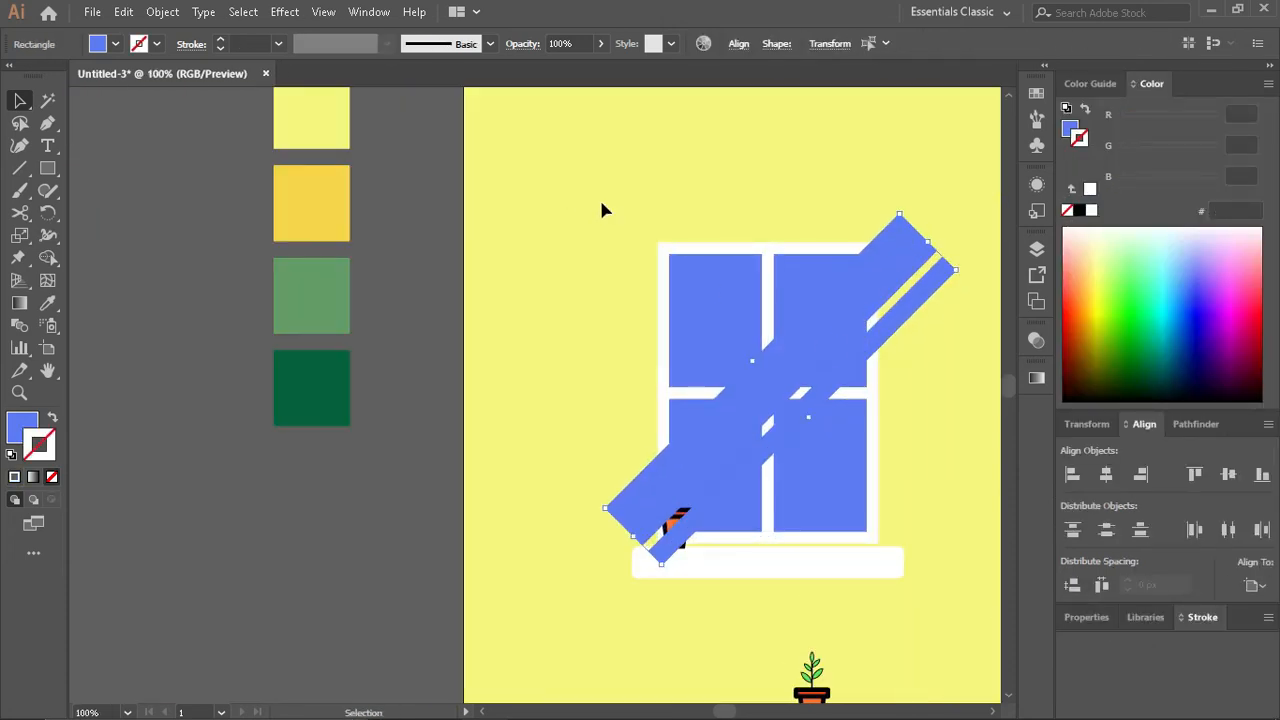
{"action": "left_click_drag", "start_coordinate": [582, 195], "coordinate": [928, 406]}
{"action": "left_click", "coordinate": [47, 257]}
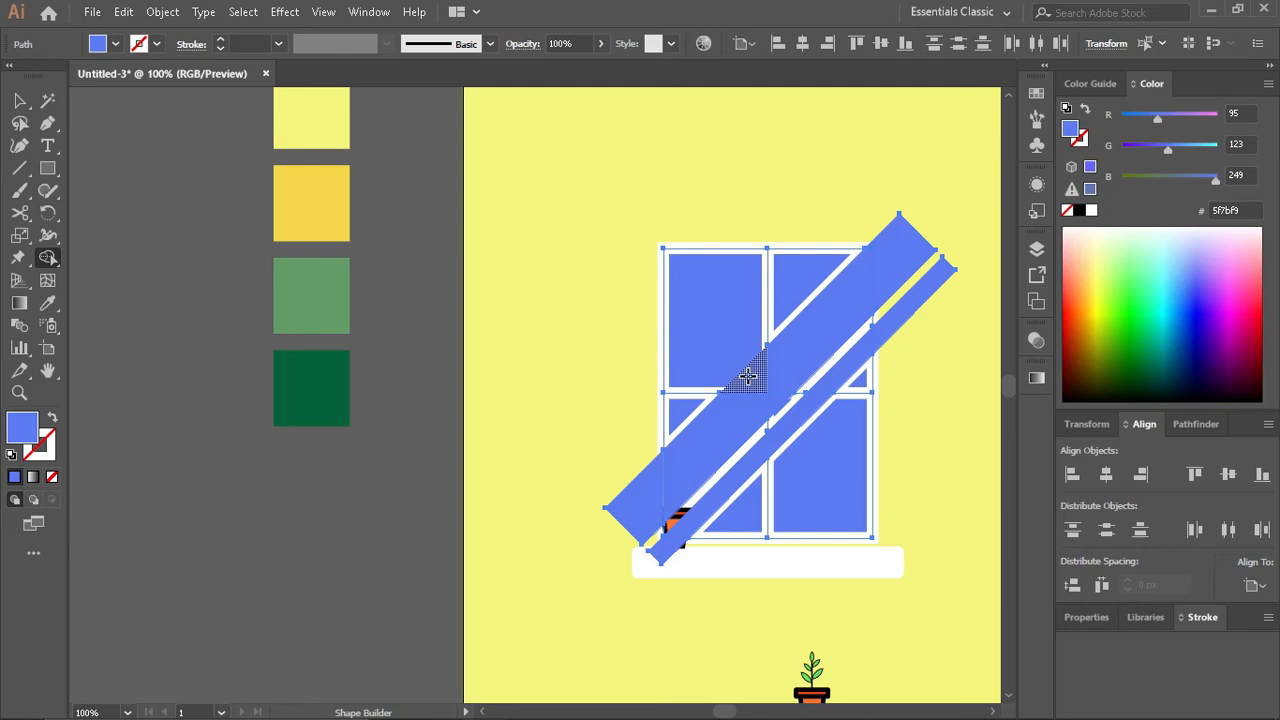
{"action": "key", "text": "v"}
{"action": "left_click", "coordinate": [572, 182]}
- Delete the four ends of the diagonal strips that stick out beyond the window frame
{"action": "left_click", "coordinate": [632, 505]}
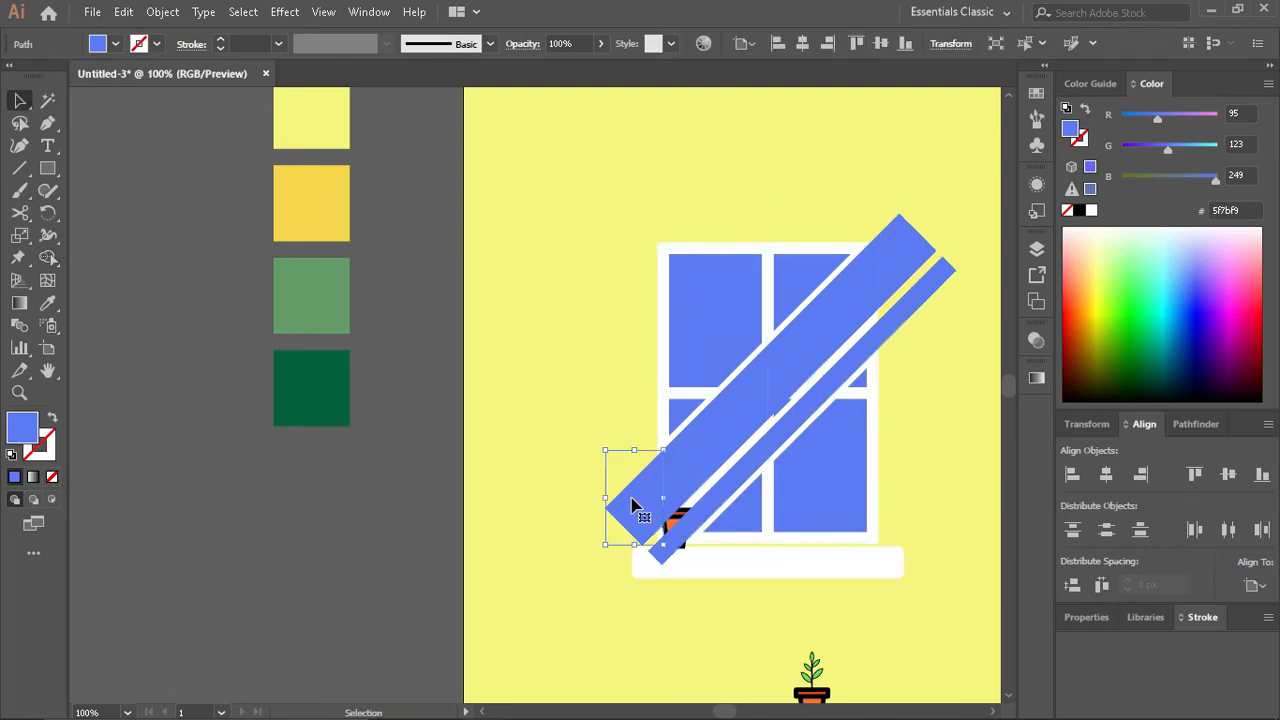
{"action": "key", "text": "Delete"}
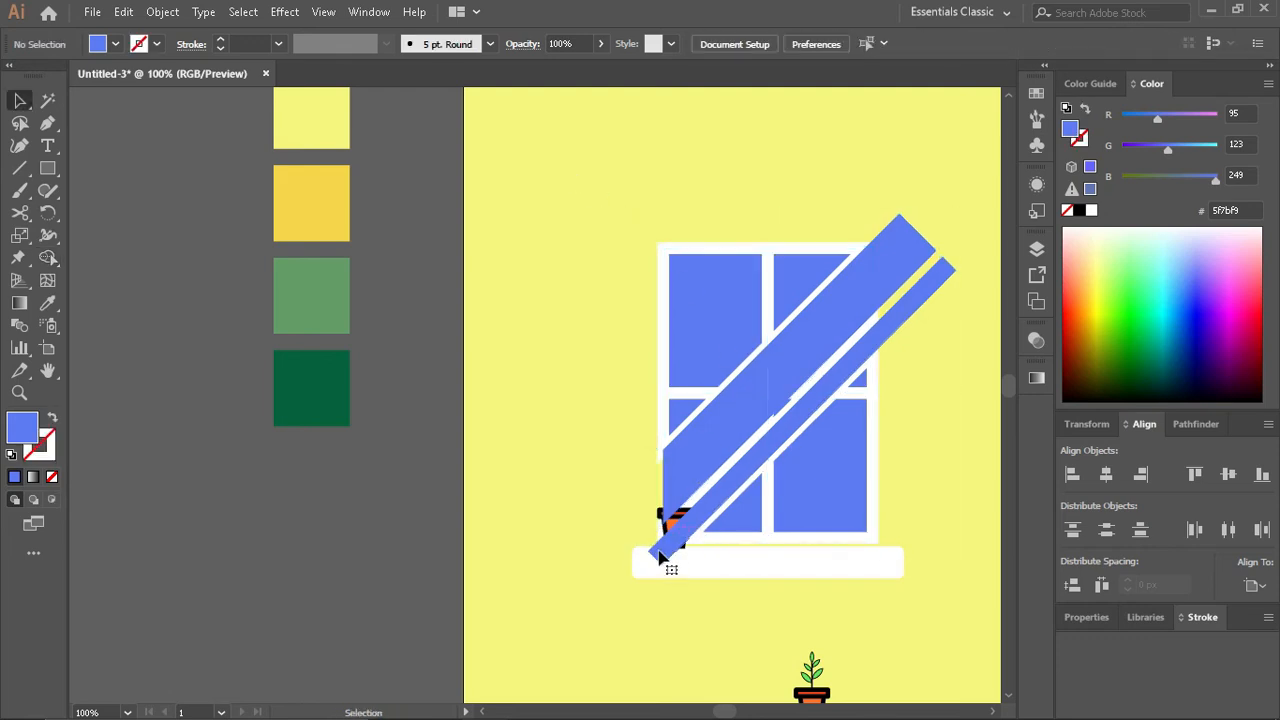
{"action": "left_click", "coordinate": [660, 555]}
{"action": "key", "text": "Delete"}
{"action": "left_click", "coordinate": [946, 289]}
{"action": "key", "text": "Delete"}
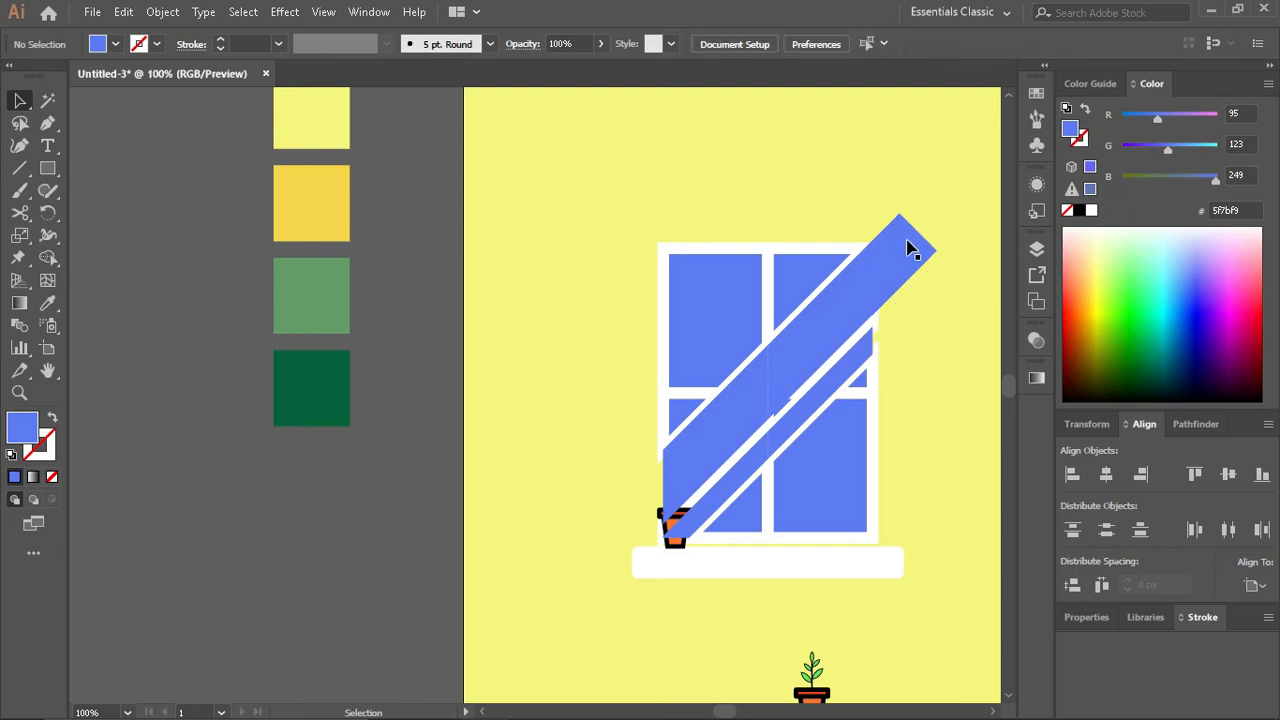
{"action": "left_click", "coordinate": [910, 250]}
{"action": "key", "text": "Delete"}
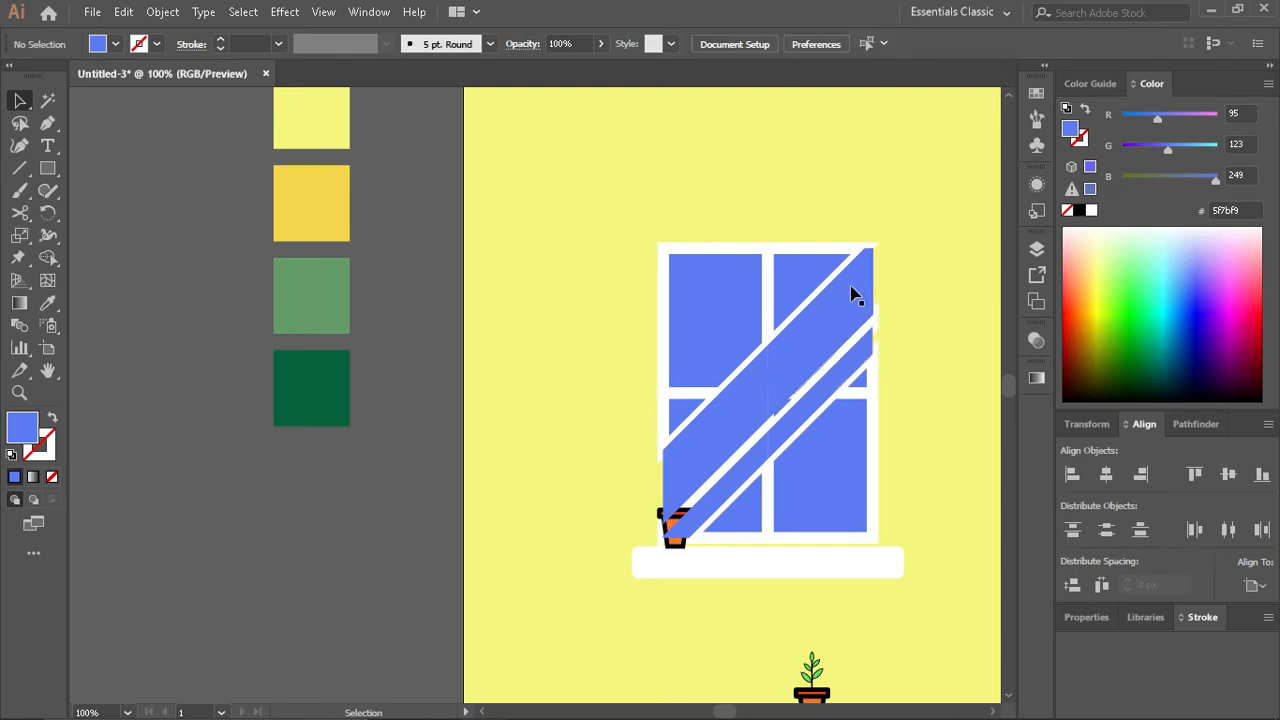
- Undo the trimming of the diagonal strips until their ends extend past the window frame again
{"action": "left_click_drag", "start_coordinate": [815, 272], "coordinate": [800, 171]}
{"action": "key", "text": "ctrl+z"}
{"action": "key", "text": "ctrl+z"}
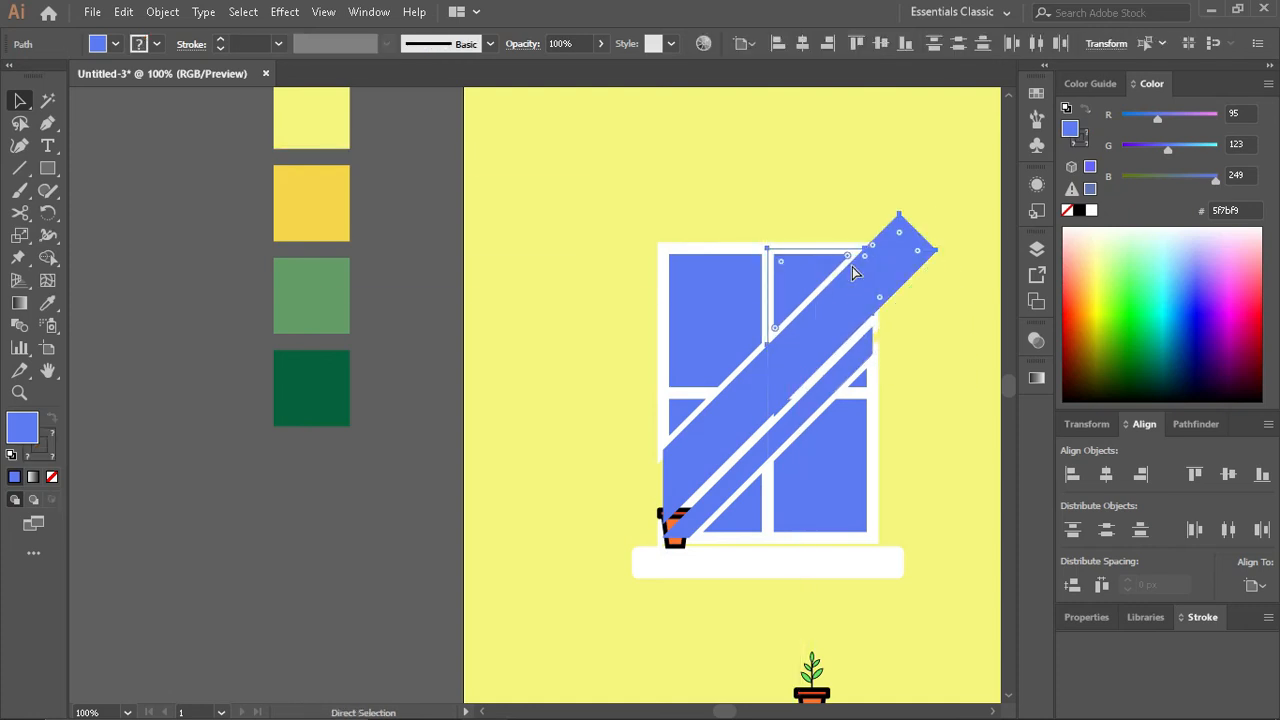
{"action": "key", "text": "ctrl+z"}
{"action": "key", "text": "ctrl+z"}
{"action": "key", "text": "ctrl+z"}
{"action": "key", "text": "ctrl+z"}
{"action": "key", "text": "ctrl+z"}
{"action": "left_click", "coordinate": [938, 425]}
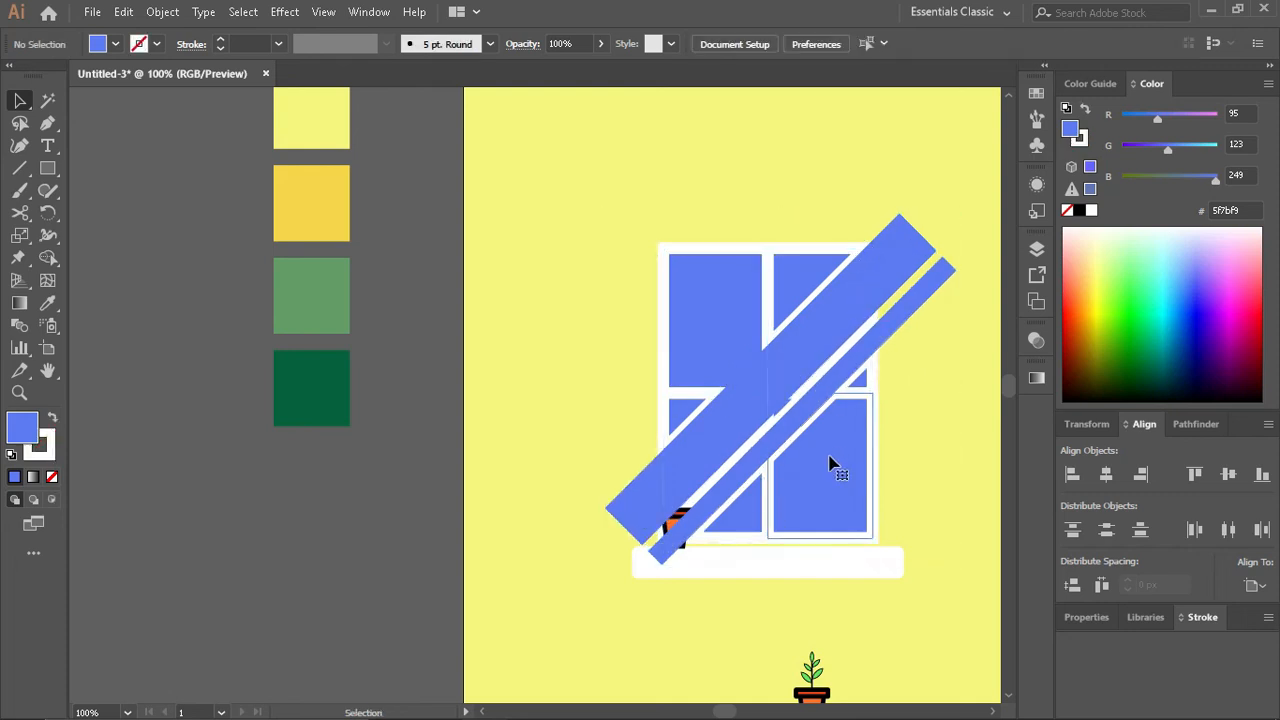
- Select the four window panes, try moving them aside, and undo back through the remaining Shape Builder splits
{"action": "left_click", "coordinate": [830, 458]}
{"action": "left_click", "coordinate": [740, 508], "text": "shift"}
{"action": "left_click", "coordinate": [716, 325], "text": "shift"}
{"action": "left_click", "coordinate": [805, 286], "text": "shift"}
{"action": "left_click_drag", "start_coordinate": [679, 411], "coordinate": [411, 338]}
{"action": "key", "text": "ctrl+z"}
{"action": "key", "text": "ctrl+z"}
{"action": "key", "text": "ctrl+z"}
{"action": "key", "text": "ctrl+z"}
{"action": "key", "text": "ctrl+z"}
{"action": "key", "text": "ctrl+z"}
{"action": "key", "text": "ctrl+z"}
{"action": "key", "text": "ctrl+z"}
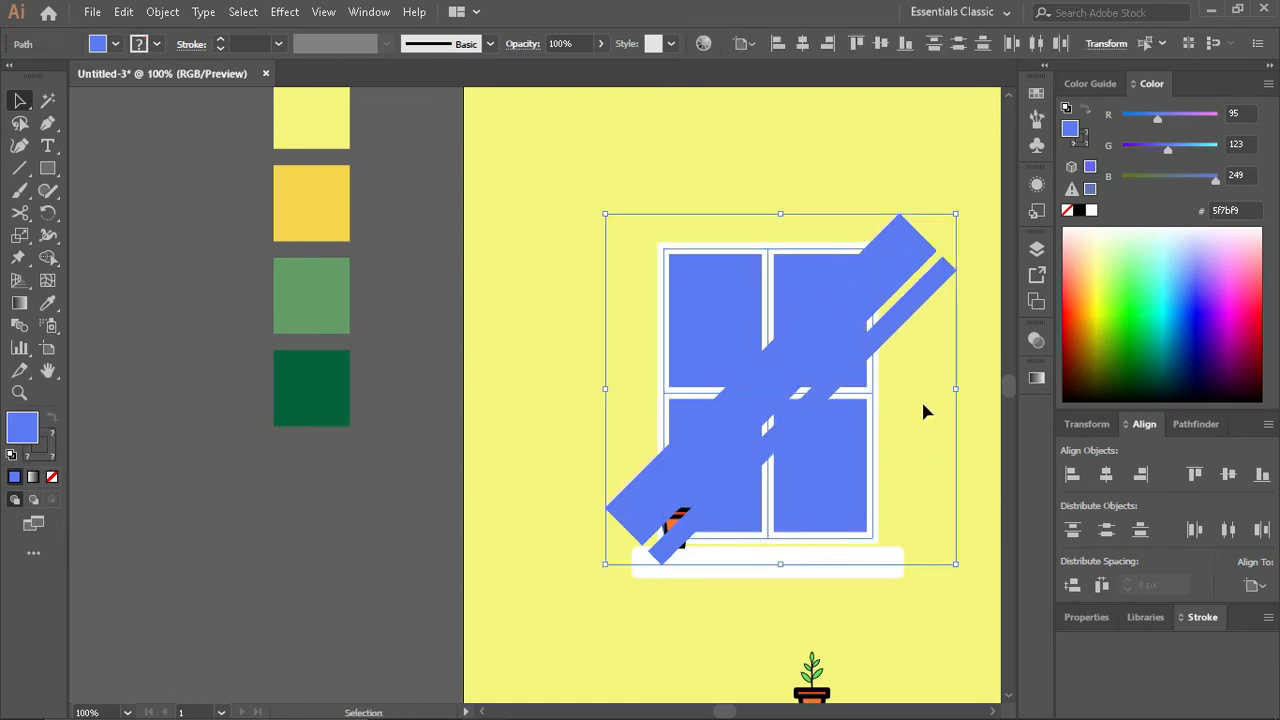
- Try moving the four window panes away from the diagonal strips
{"action": "left_click", "coordinate": [922, 401]}
{"action": "left_click", "coordinate": [700, 328]}
{"action": "left_click", "coordinate": [793, 291], "text": "shift"}
{"action": "left_click_drag", "start_coordinate": [684, 418], "coordinate": [443, 363]}
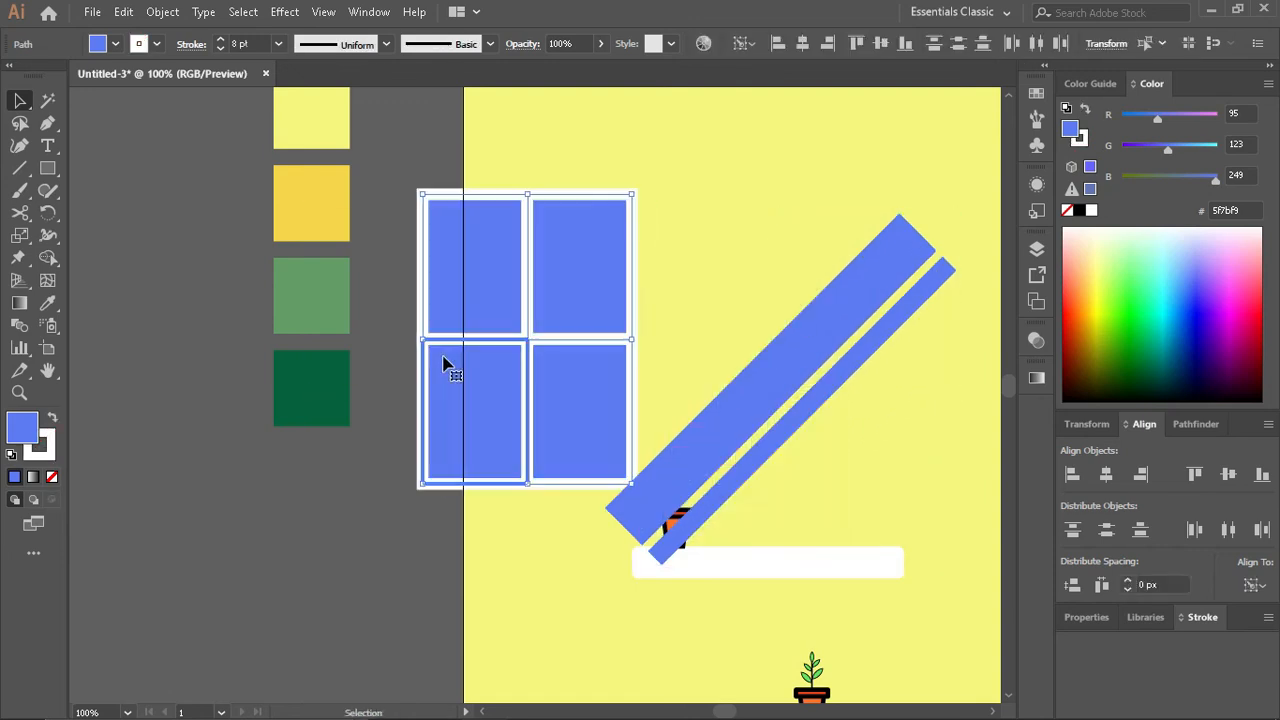
{"action": "key", "text": "ctrl+z"}
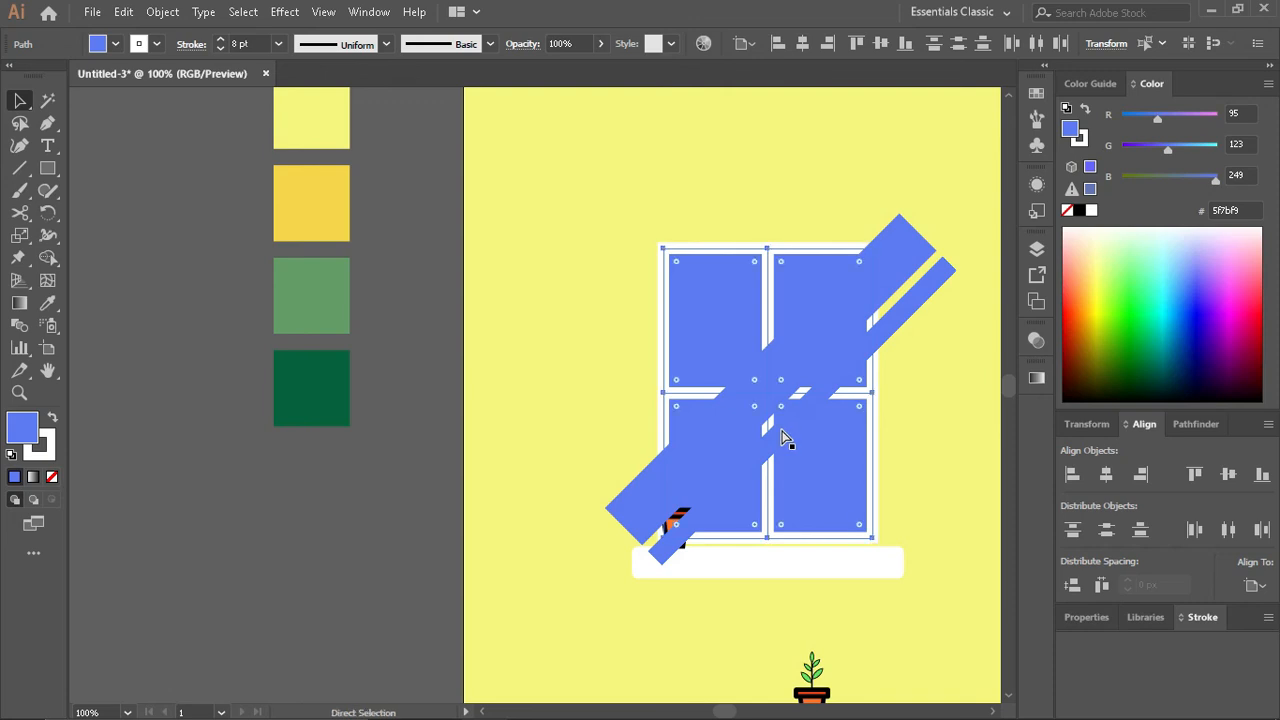
{"action": "left_click", "coordinate": [893, 446]}
{"action": "left_click", "coordinate": [838, 455]}
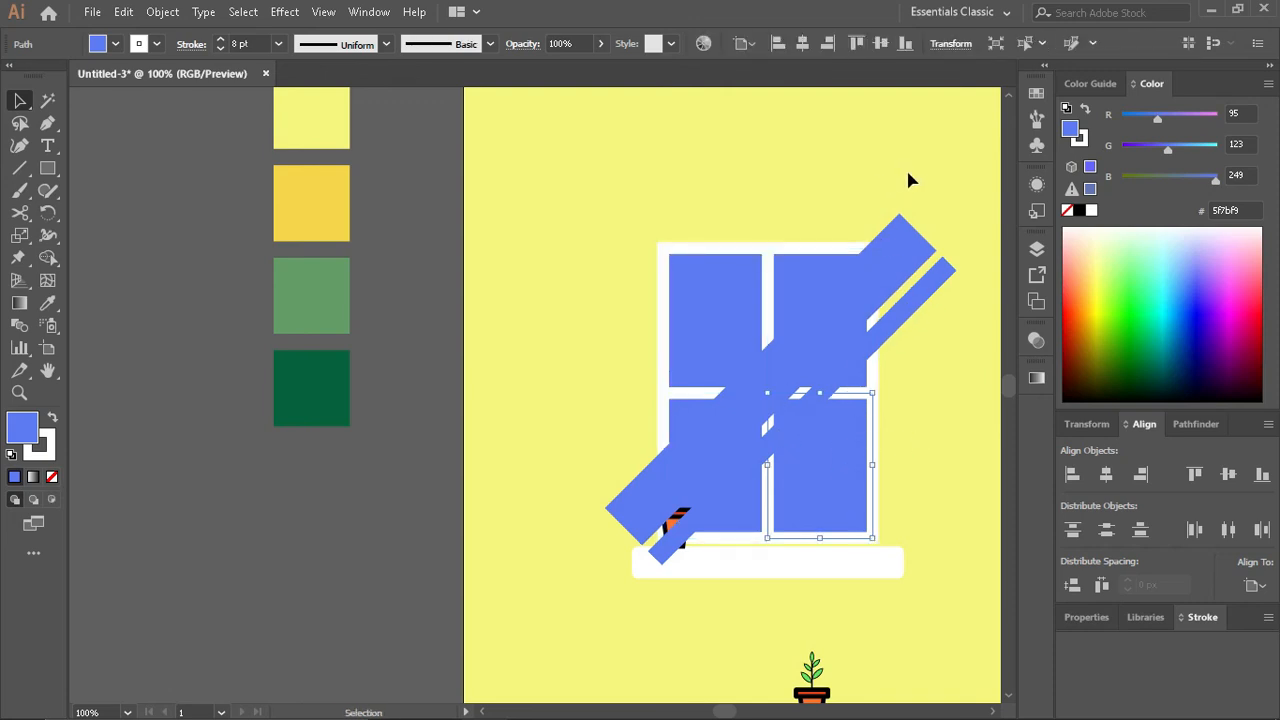
{"action": "left_click_drag", "start_coordinate": [754, 350], "coordinate": [631, 417]}
{"action": "left_click", "coordinate": [49, 259]}
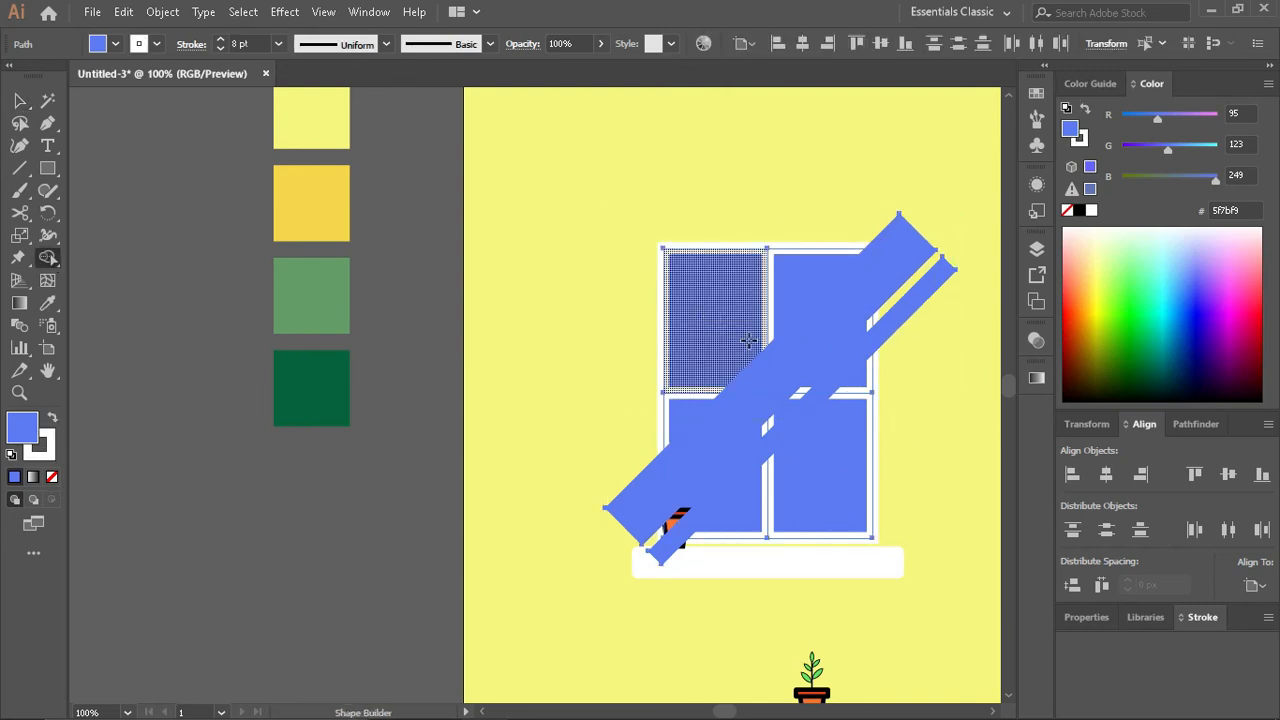
{"action": "key", "text": "v"}
- Select the four panes with both diagonal strips and split them along the pane edges using the Shape Builder
{"action": "left_click", "coordinate": [640, 285]}
{"action": "left_click", "coordinate": [752, 310]}
{"action": "left_click", "coordinate": [795, 316], "text": "shift"}
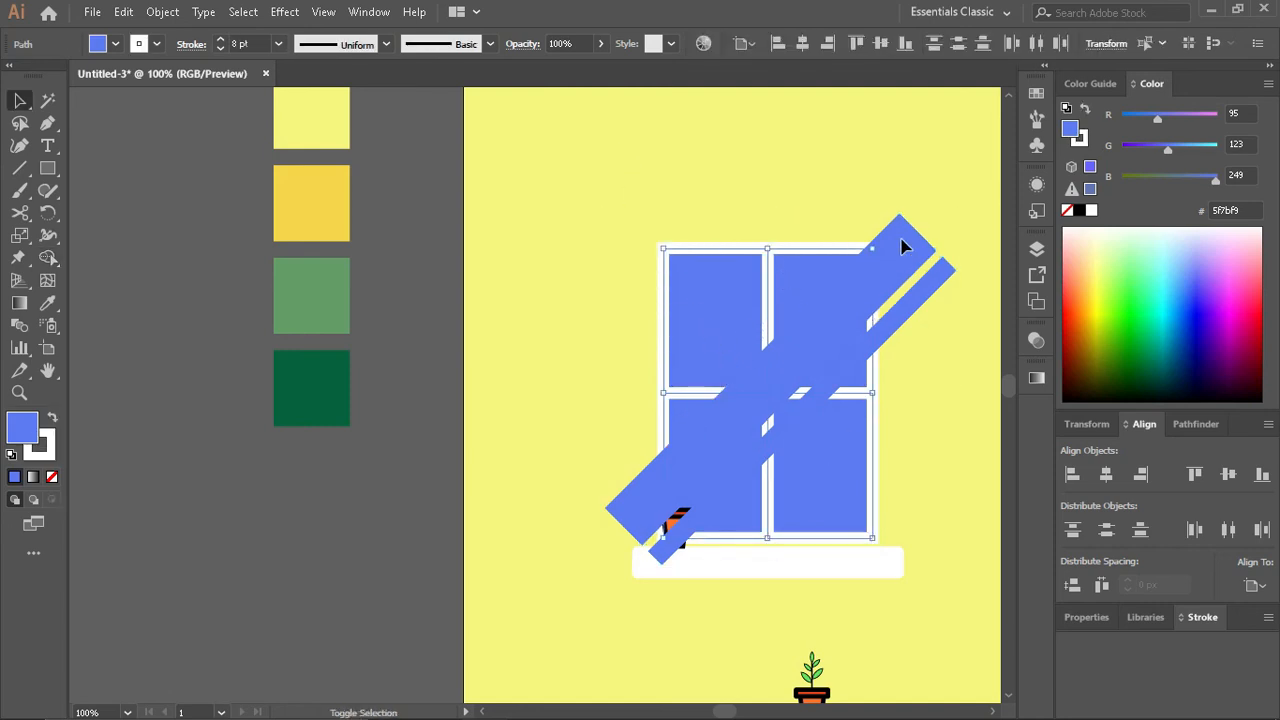
{"action": "left_click", "coordinate": [932, 288], "text": "shift"}
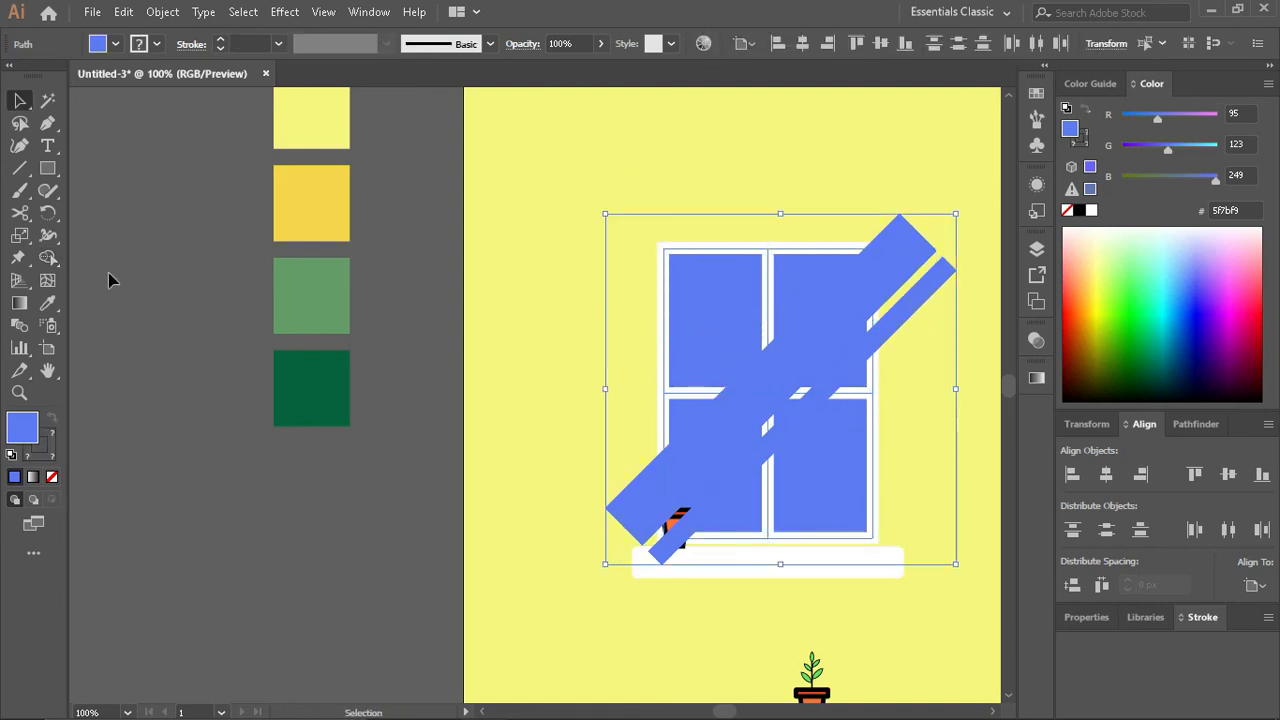
{"action": "left_click", "coordinate": [48, 258]}
{"action": "left_click", "coordinate": [845, 321]}
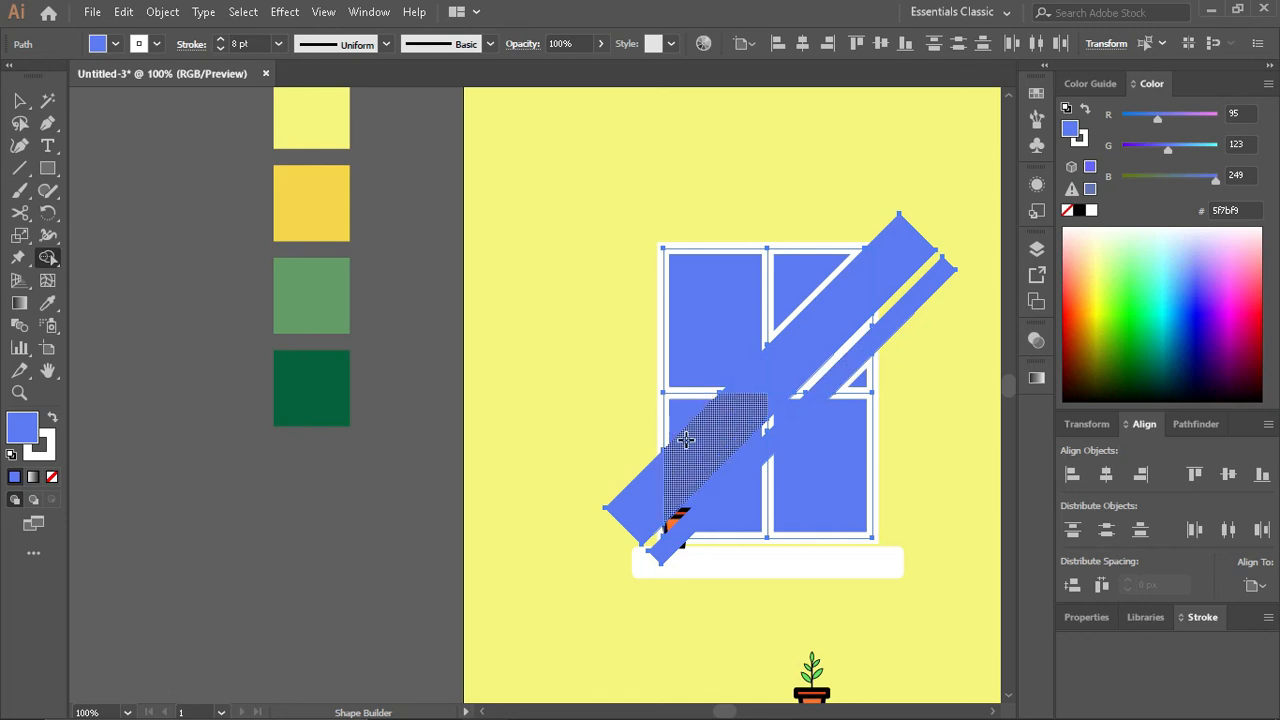
{"action": "left_click_drag", "start_coordinate": [686, 508], "coordinate": [766, 452]}
{"action": "key", "text": "v"}
{"action": "left_click", "coordinate": [945, 288]}
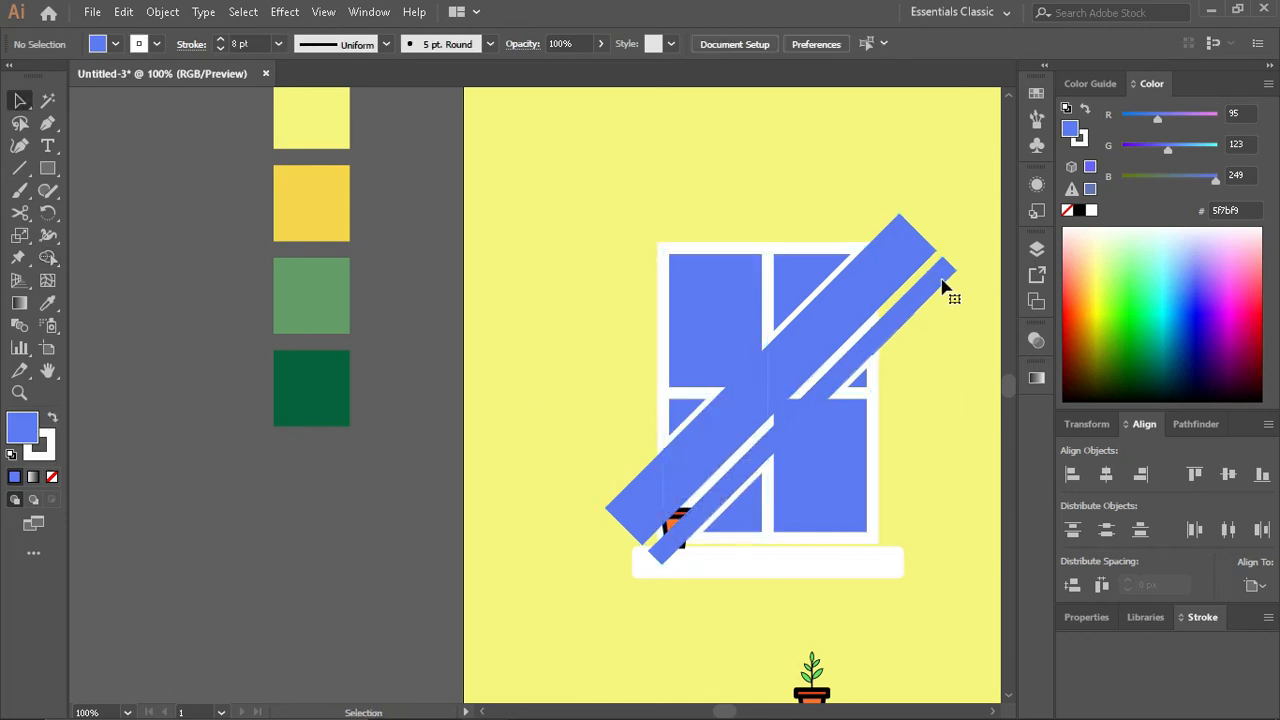
- Delete the four ends of the diagonal strips that extend beyond the window frame
{"action": "left_click", "coordinate": [941, 275]}
{"action": "key", "text": "Delete"}
{"action": "left_click", "coordinate": [892, 284]}
{"action": "key", "text": "Delete"}
{"action": "left_click", "coordinate": [616, 512]}
{"action": "key", "text": "Delete"}
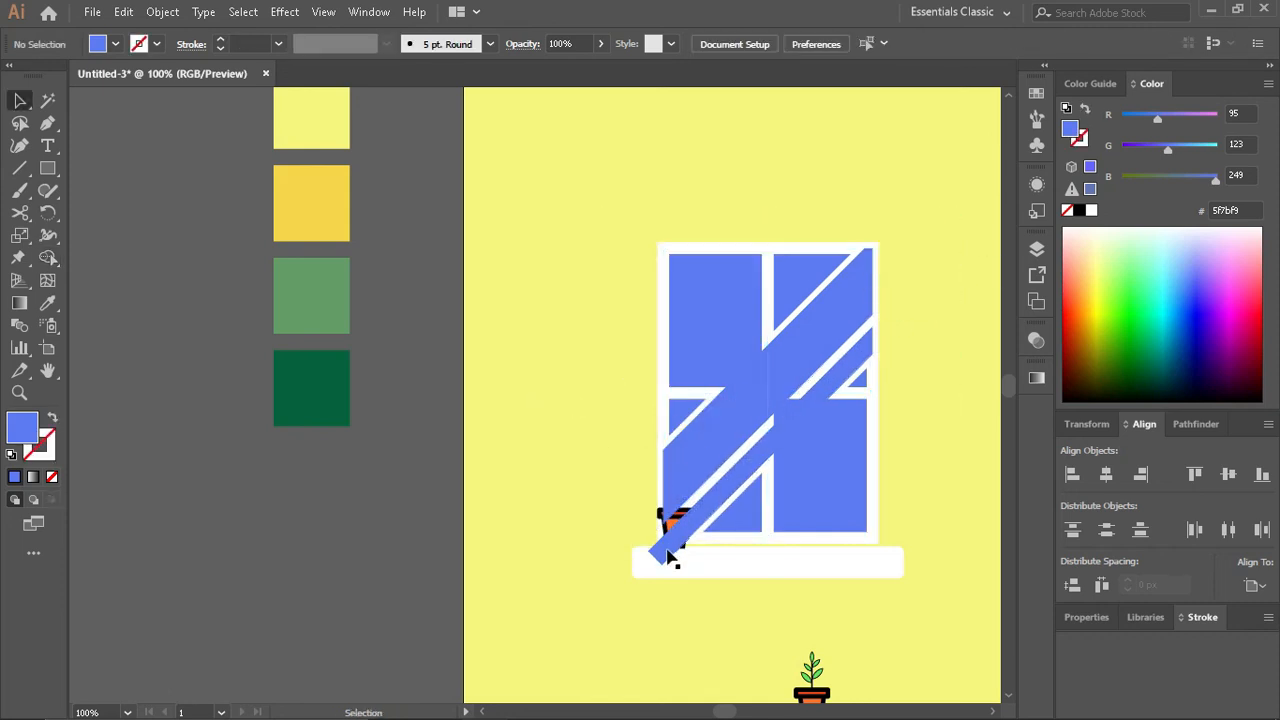
{"action": "left_click", "coordinate": [667, 550]}
{"action": "key", "text": "Delete"}
- Delete the duplicate lower-right pane and the leftover triangular pieces over the upper-right pane
{"action": "left_click_drag", "start_coordinate": [828, 509], "coordinate": [963, 430]}
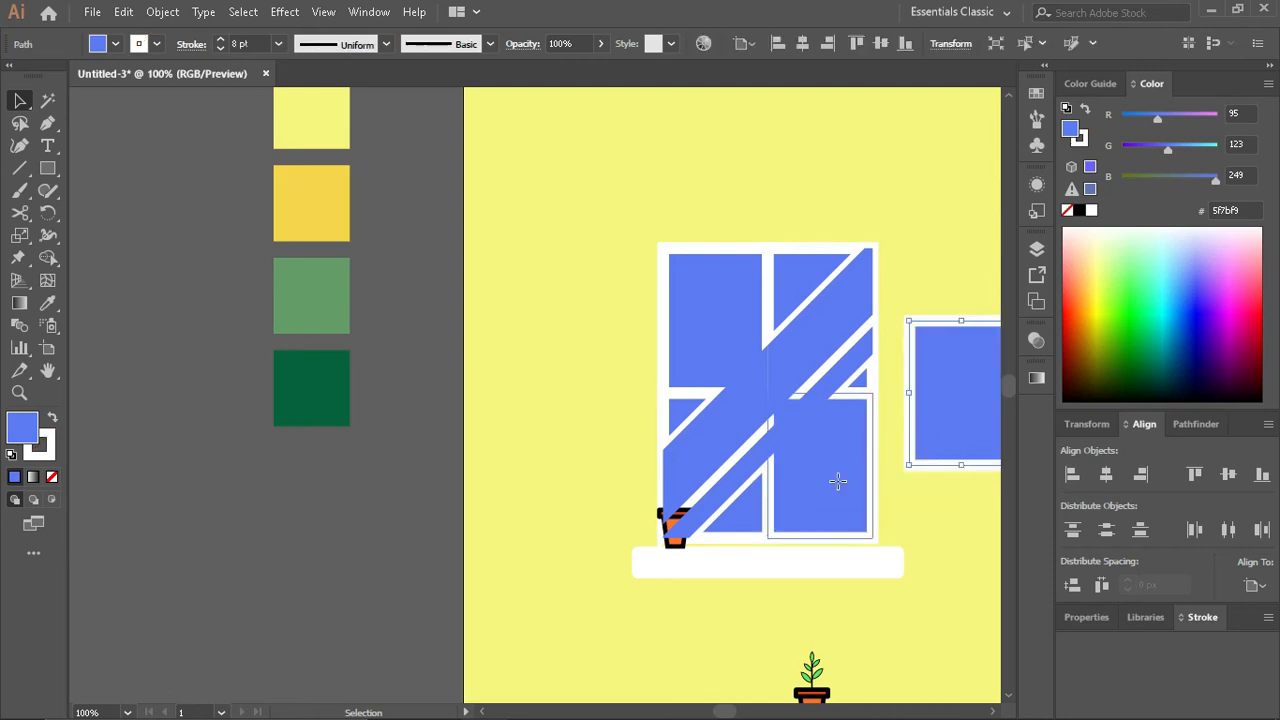
{"action": "left_click_drag", "start_coordinate": [837, 480], "coordinate": [903, 538]}
{"action": "key", "text": "ctrl+z"}
{"action": "key", "text": "Delete"}
{"action": "left_click_drag", "start_coordinate": [860, 382], "coordinate": [894, 377]}
{"action": "key", "text": "ctrl+z"}
{"action": "key", "text": "ctrl+z"}
{"action": "left_click", "coordinate": [940, 402]}
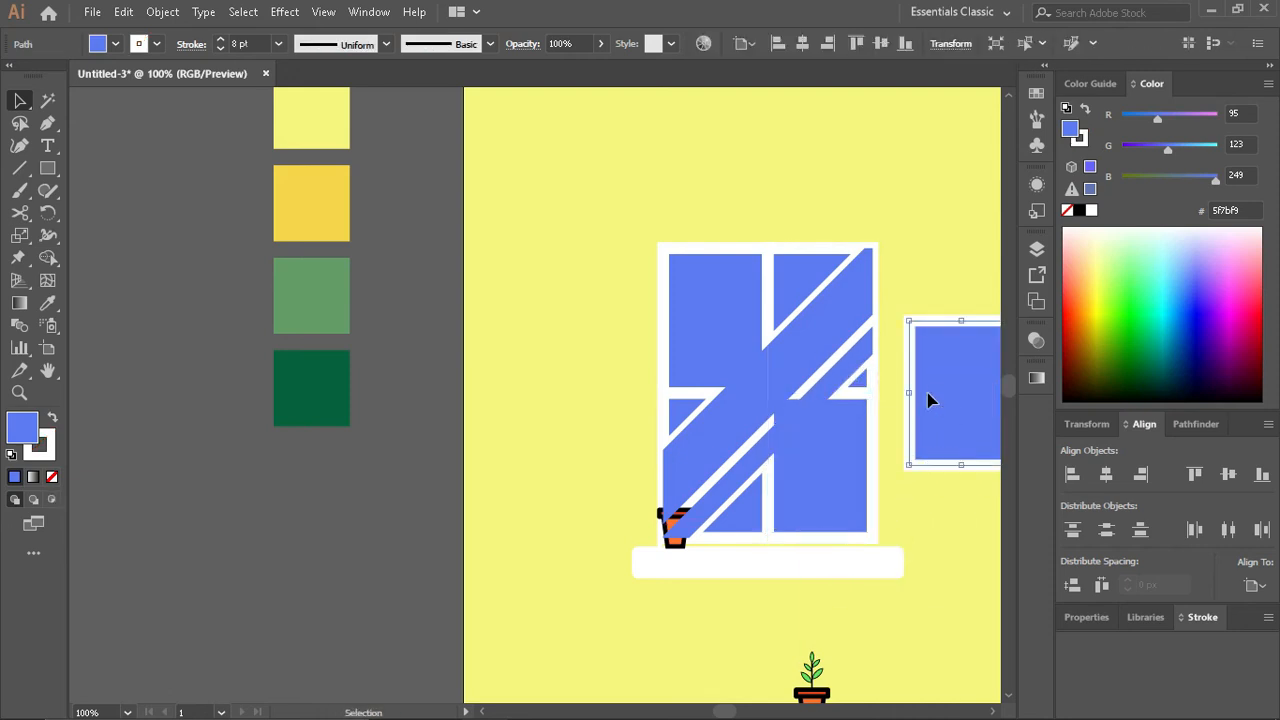
{"action": "key", "text": "Delete"}
{"action": "left_click", "coordinate": [805, 290]}
{"action": "key", "text": "Delete"}
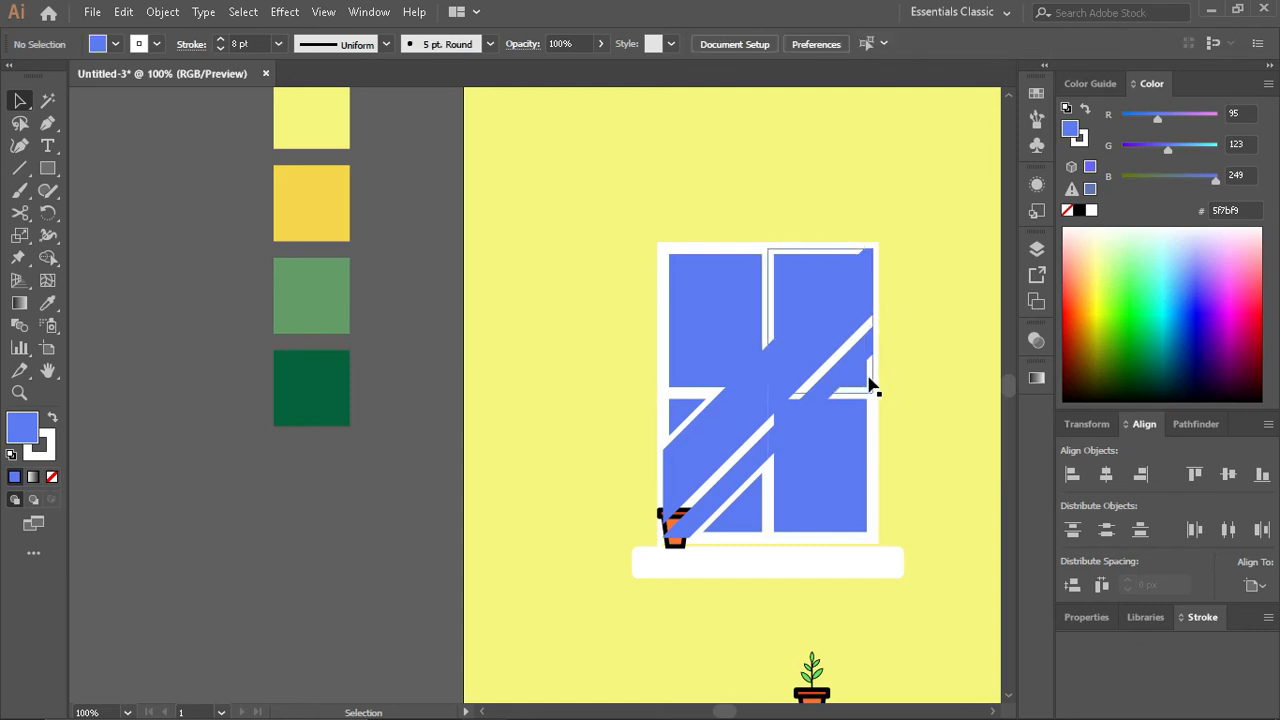
- Move the duplicate upper-left pane out of the window and delete it
{"action": "left_click_drag", "start_coordinate": [720, 331], "coordinate": [557, 252]}
{"action": "left_click_drag", "start_coordinate": [698, 289], "coordinate": [694, 206]}
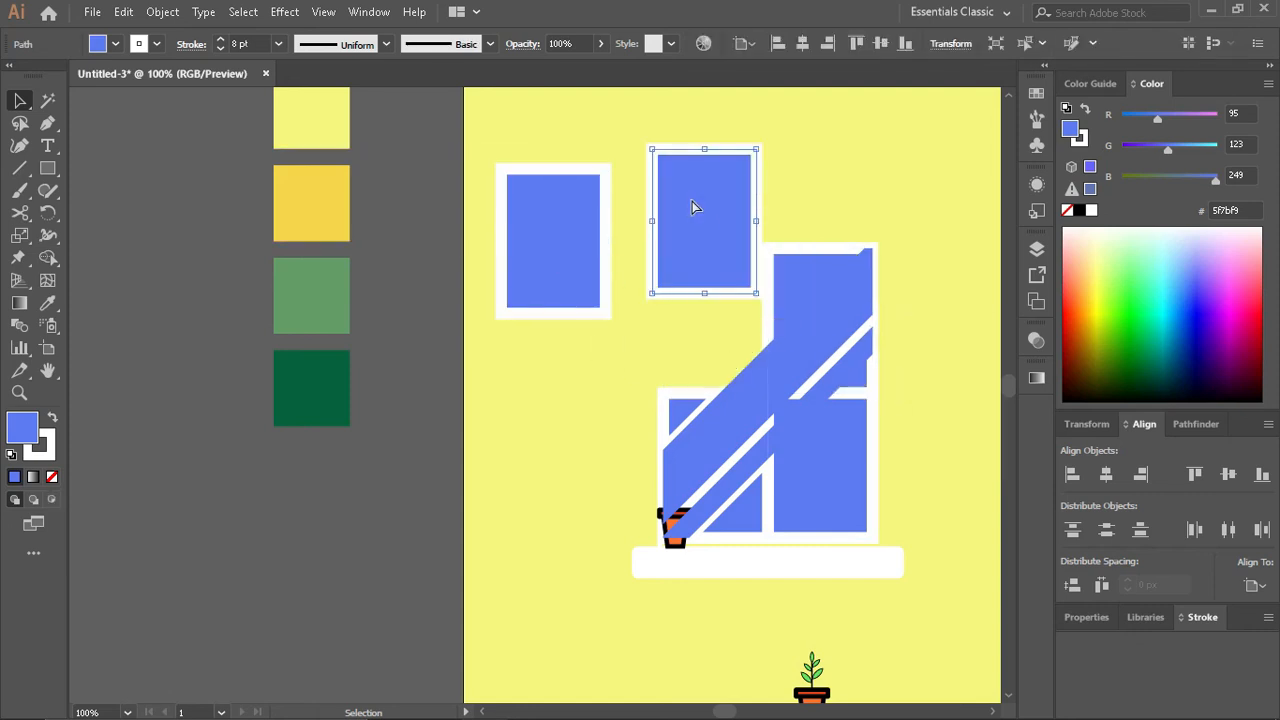
{"action": "key", "text": "ctrl+z"}
{"action": "left_click", "coordinate": [607, 245]}
{"action": "key", "text": "Delete"}
- Delete the two leftover triangular pieces over the lower-left pane, keeping the full pane in place
{"action": "left_click_drag", "start_coordinate": [648, 398], "coordinate": [507, 347]}
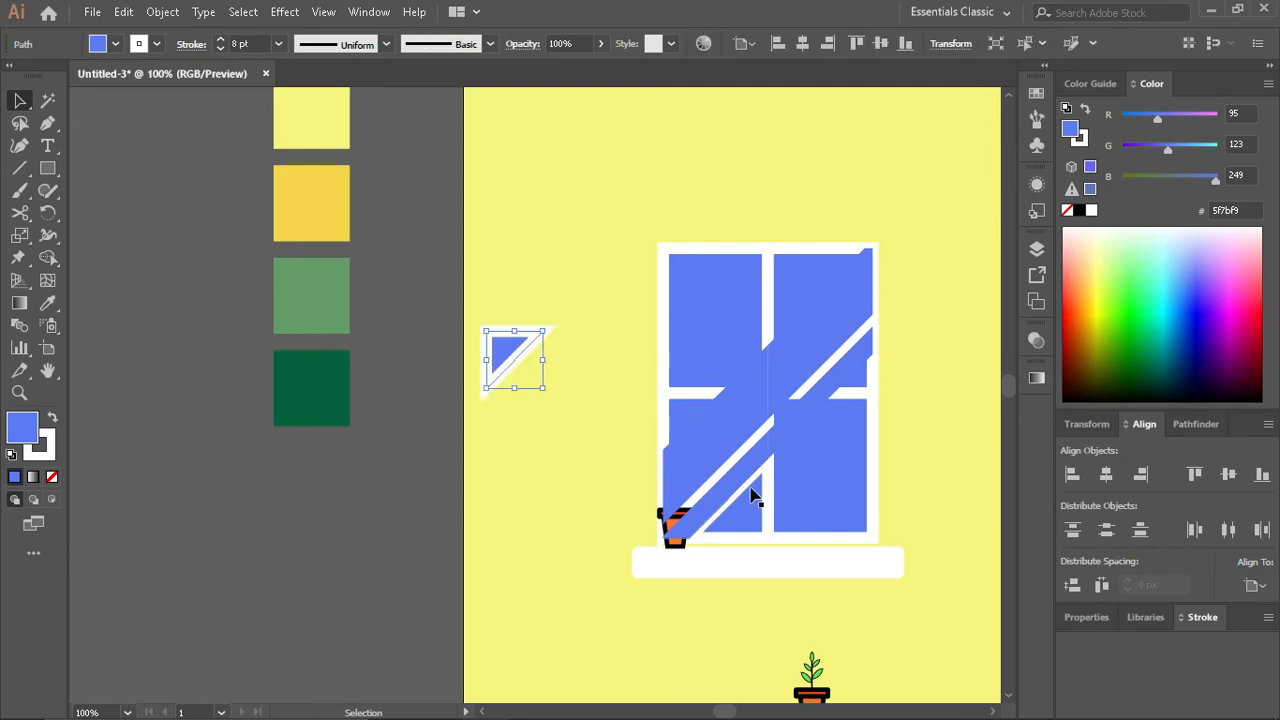
{"action": "key", "text": "Delete"}
{"action": "left_click_drag", "start_coordinate": [753, 506], "coordinate": [512, 487]}
{"action": "key", "text": "Delete"}
{"action": "left_click_drag", "start_coordinate": [692, 417], "coordinate": [481, 390]}
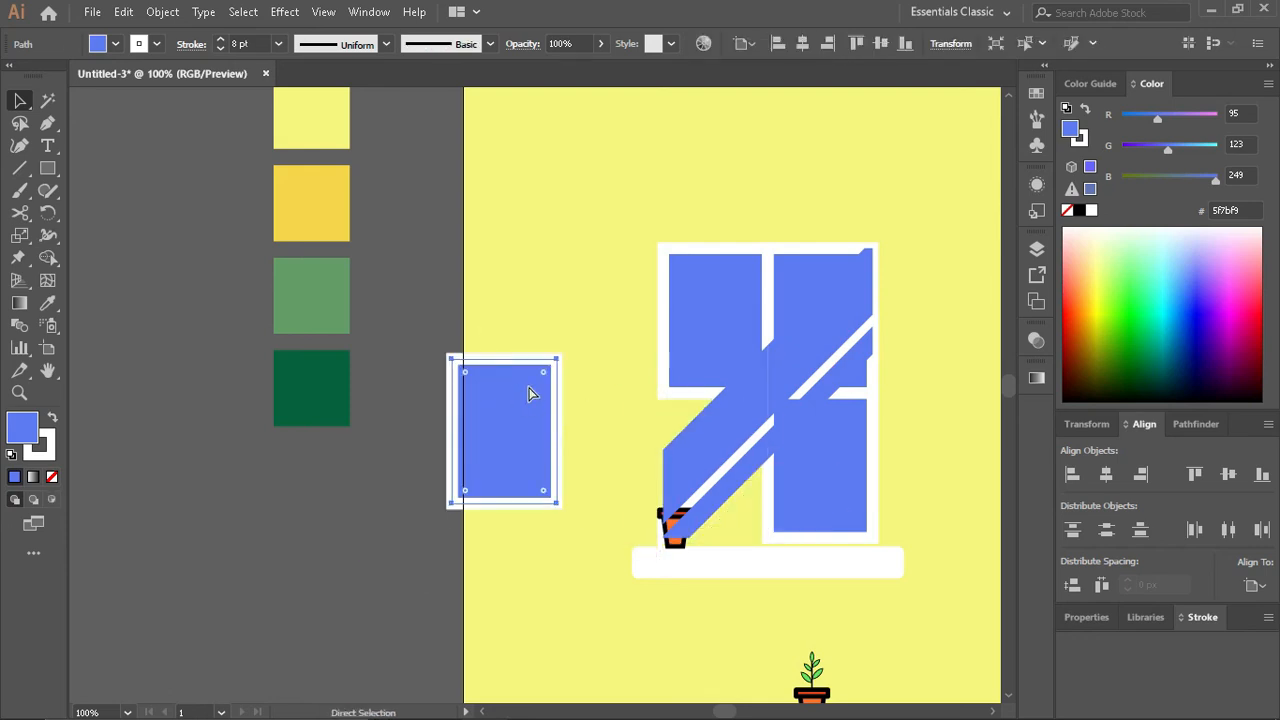
{"action": "key", "text": "Delete"}
- Select the strip pieces in the upper-right and lower-left panes and fill them with a lighter blue tint
{"action": "left_click", "coordinate": [724, 350]}
{"action": "left_click", "coordinate": [822, 340]}
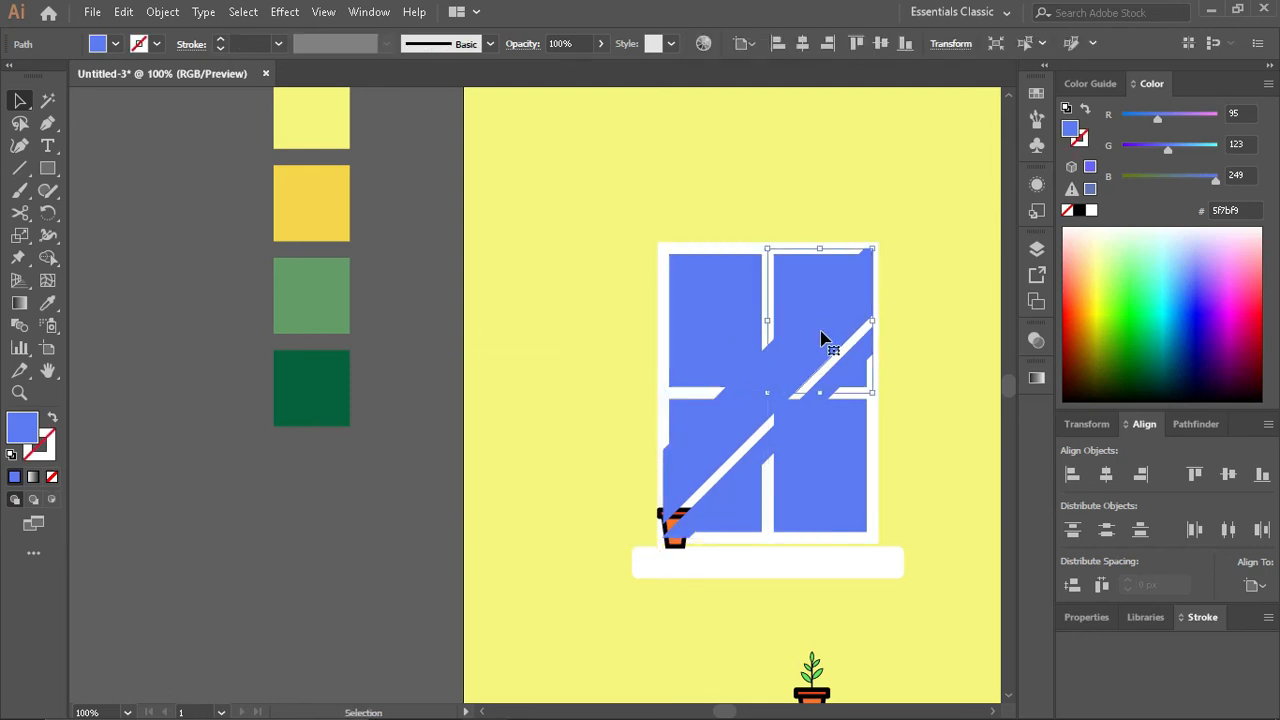
{"action": "scroll", "coordinate": [812, 352], "scroll_direction": "up", "scroll_amount": 2}
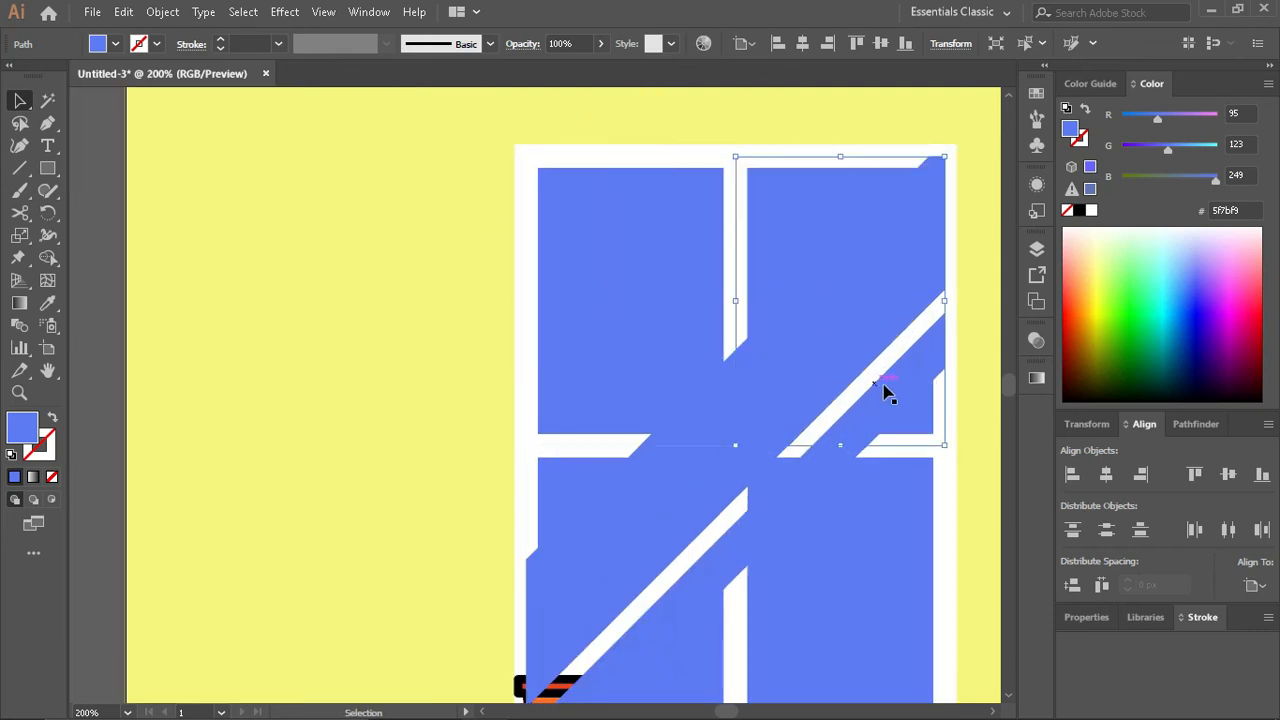
{"action": "left_click", "coordinate": [670, 620]}
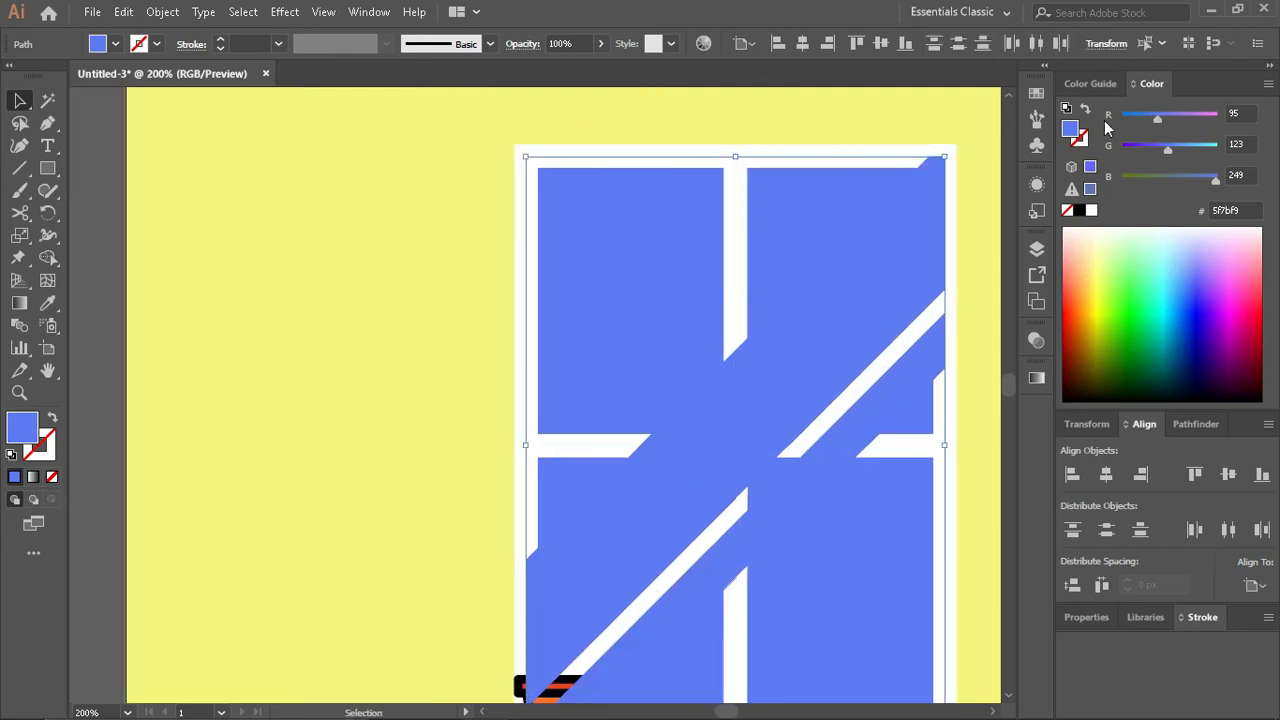
{"action": "left_click", "coordinate": [1090, 83]}
{"action": "left_click", "coordinate": [1190, 160]}
- Try the Multiply, Darken and Color Burn blending modes on the selected strip pieces
{"action": "left_click", "coordinate": [1036, 340]}
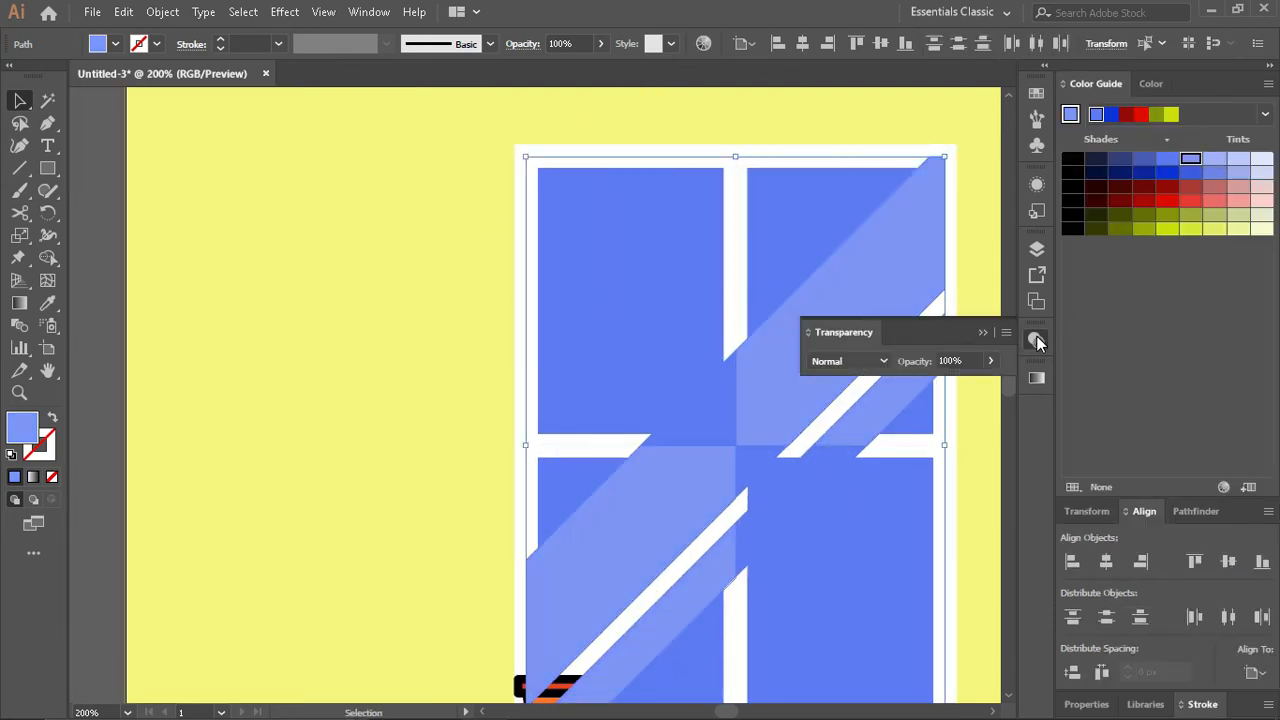
{"action": "left_click", "coordinate": [850, 361]}
{"action": "left_click", "coordinate": [867, 52]}
{"action": "left_click", "coordinate": [884, 364]}
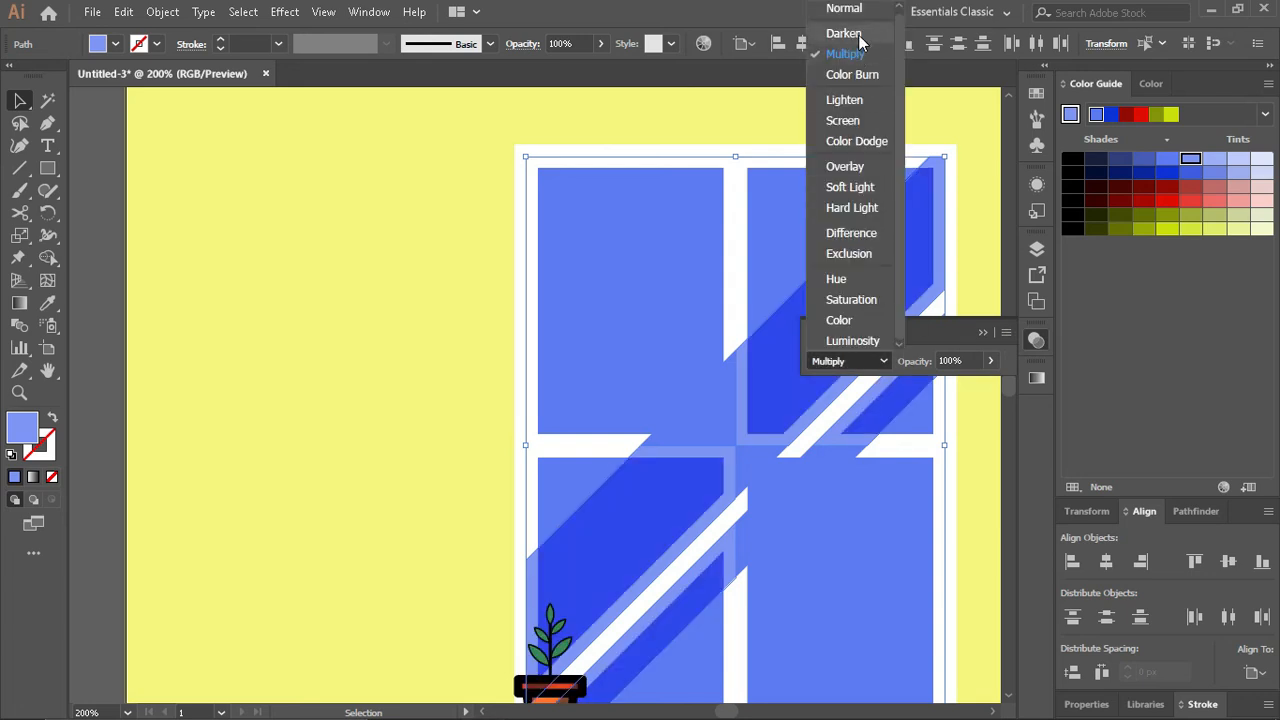
{"action": "left_click", "coordinate": [858, 34]}
{"action": "left_click", "coordinate": [883, 361]}
{"action": "left_click", "coordinate": [863, 78]}
- Fill the selected strip pieces with an even paler blue tint and set their blending mode to Normal
{"action": "left_click", "coordinate": [1213, 162]}
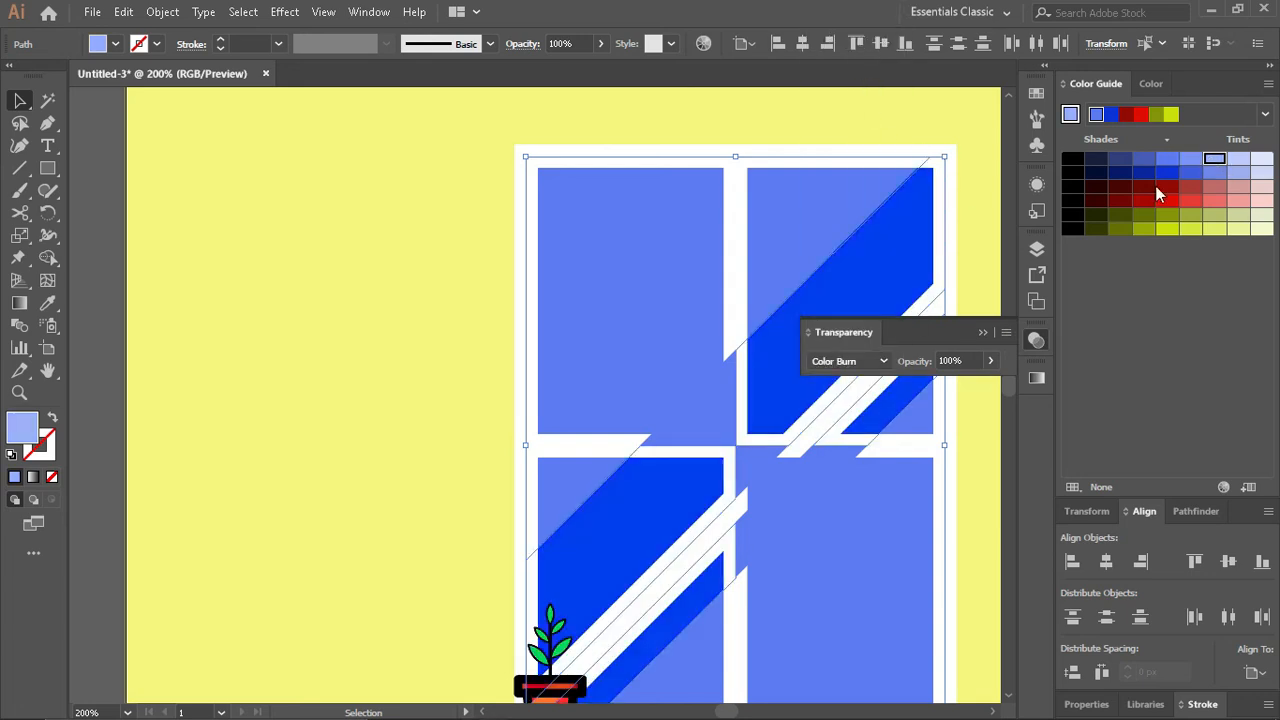
{"action": "left_click", "coordinate": [884, 361]}
{"action": "left_click", "coordinate": [857, 54]}
{"action": "left_click", "coordinate": [884, 361]}
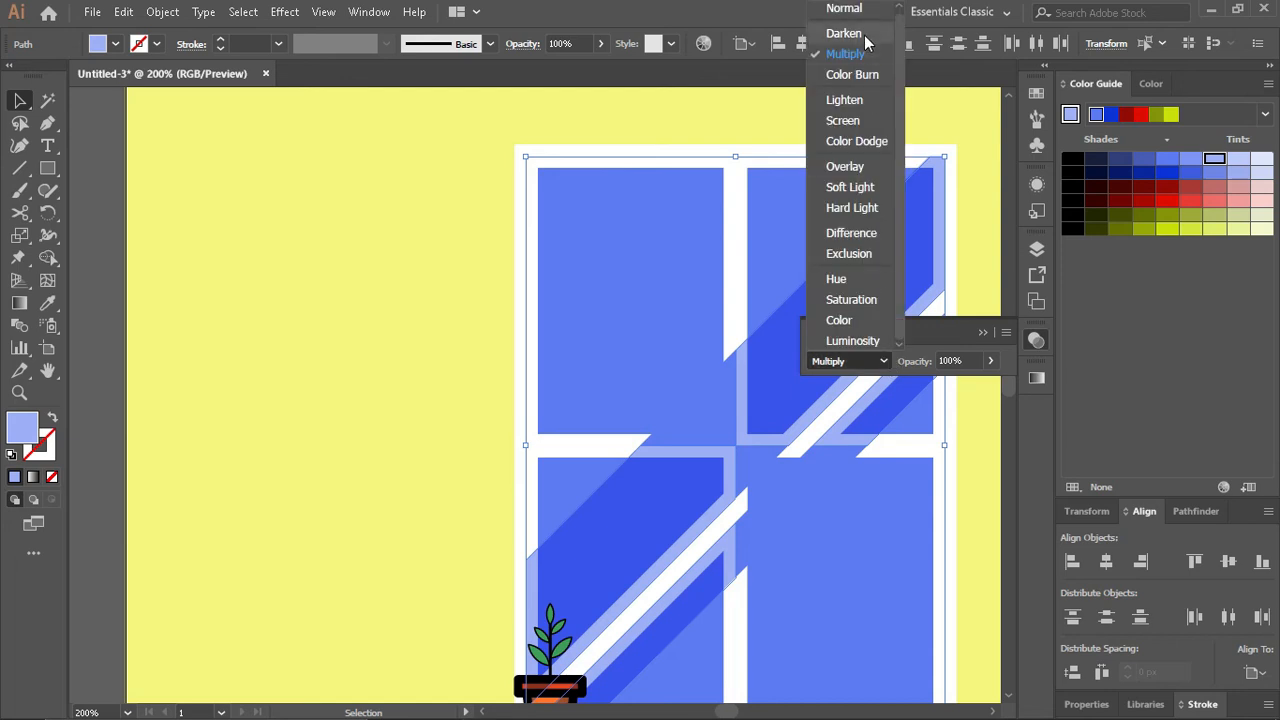
{"action": "left_click", "coordinate": [850, 12]}
{"action": "left_click", "coordinate": [974, 208]}
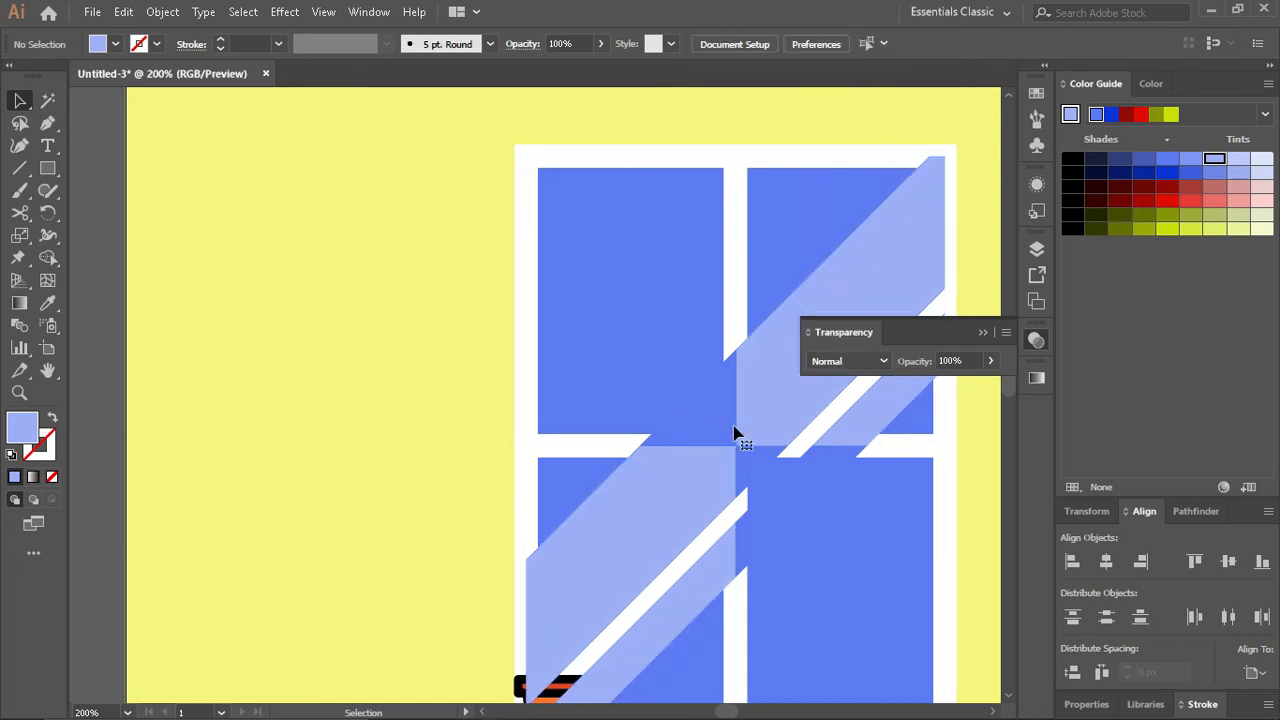
- Match the wide strip's piece in the upper-left pane to the pale blue fill with the Eyedropper
{"action": "left_click", "coordinate": [735, 434]}
{"action": "left_click", "coordinate": [709, 423]}
{"action": "left_click", "coordinate": [714, 428]}
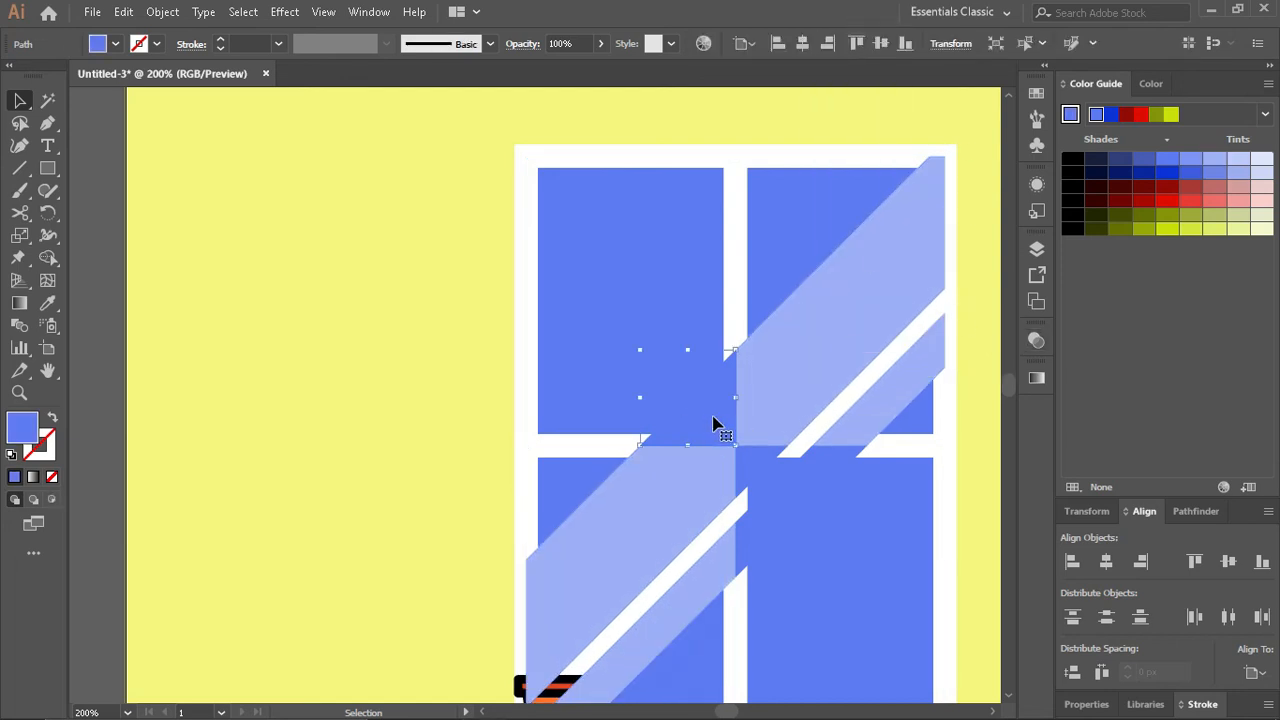
{"action": "key", "text": "i"}
{"action": "left_click", "coordinate": [831, 323]}
{"action": "key", "text": "v"}
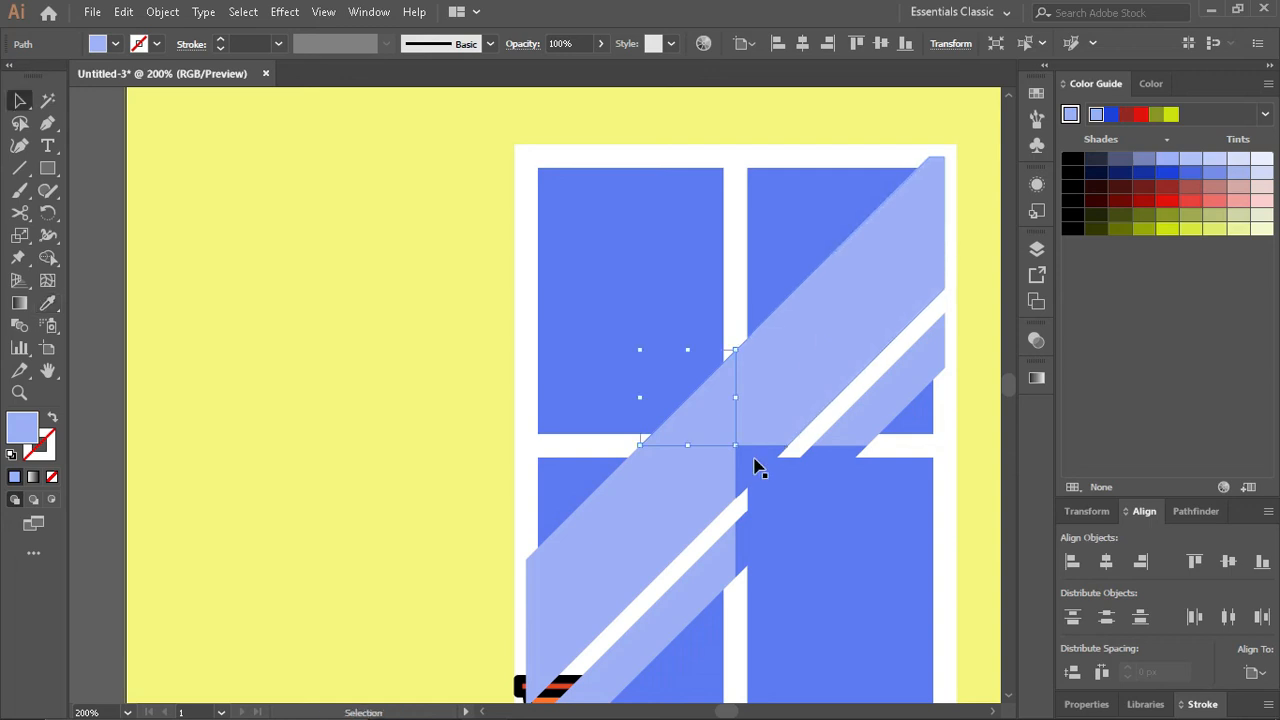
- Apply the same pale blue to the two strip pieces in the lower-right pane with the Eyedropper
{"action": "left_click", "coordinate": [756, 465]}
{"action": "left_click", "coordinate": [819, 398]}
{"action": "key", "text": "v"}
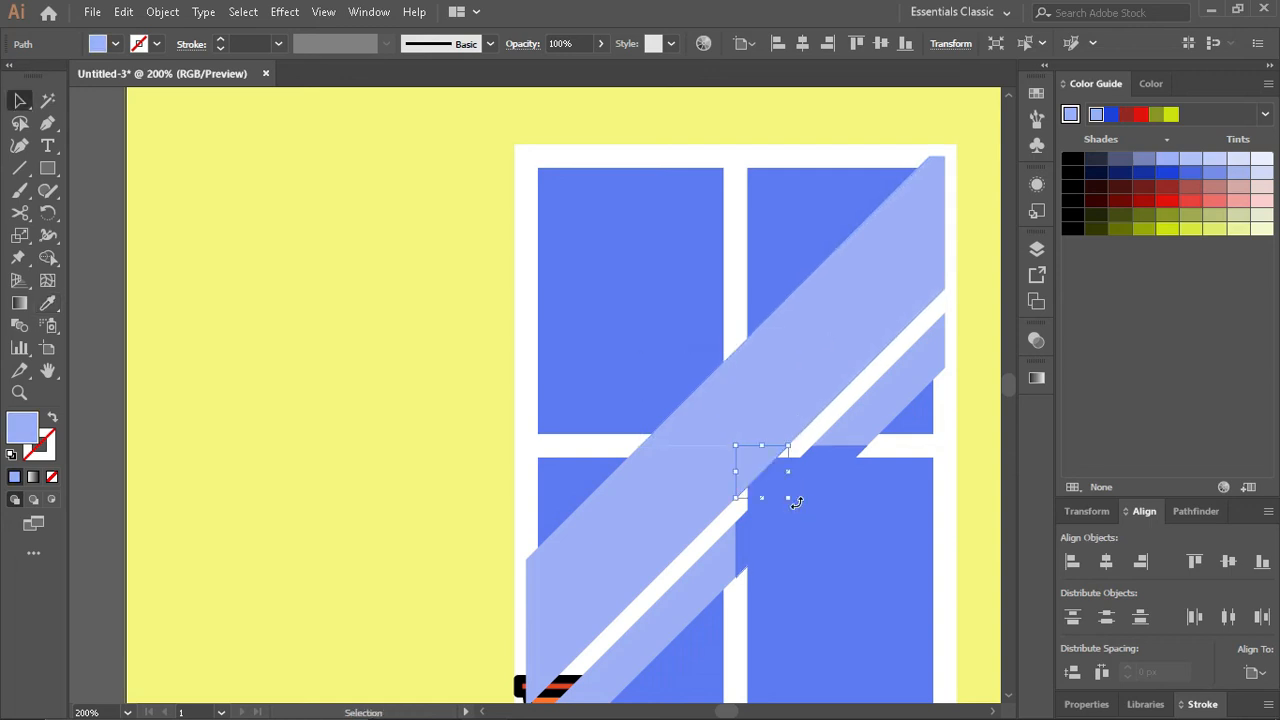
{"action": "left_click", "coordinate": [812, 475]}
{"action": "key", "text": "i"}
{"action": "left_click", "coordinate": [886, 400]}
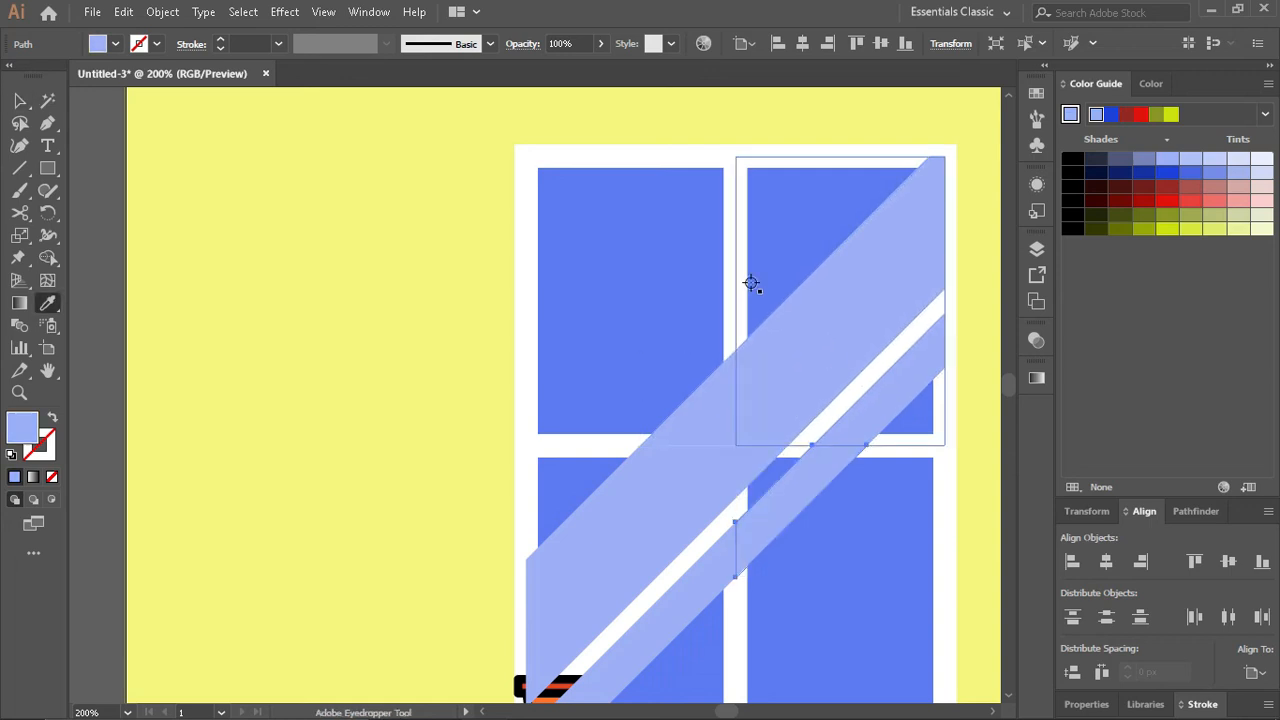
{"action": "key", "text": "v"}
{"action": "key", "text": "ctrl+shift+a"}
- Group the four window panes and bring a copy of the group to the front of the artwork
{"action": "scroll", "coordinate": [706, 400], "scroll_direction": "down", "scroll_amount": 1}
{"action": "left_click", "coordinate": [623, 380]}
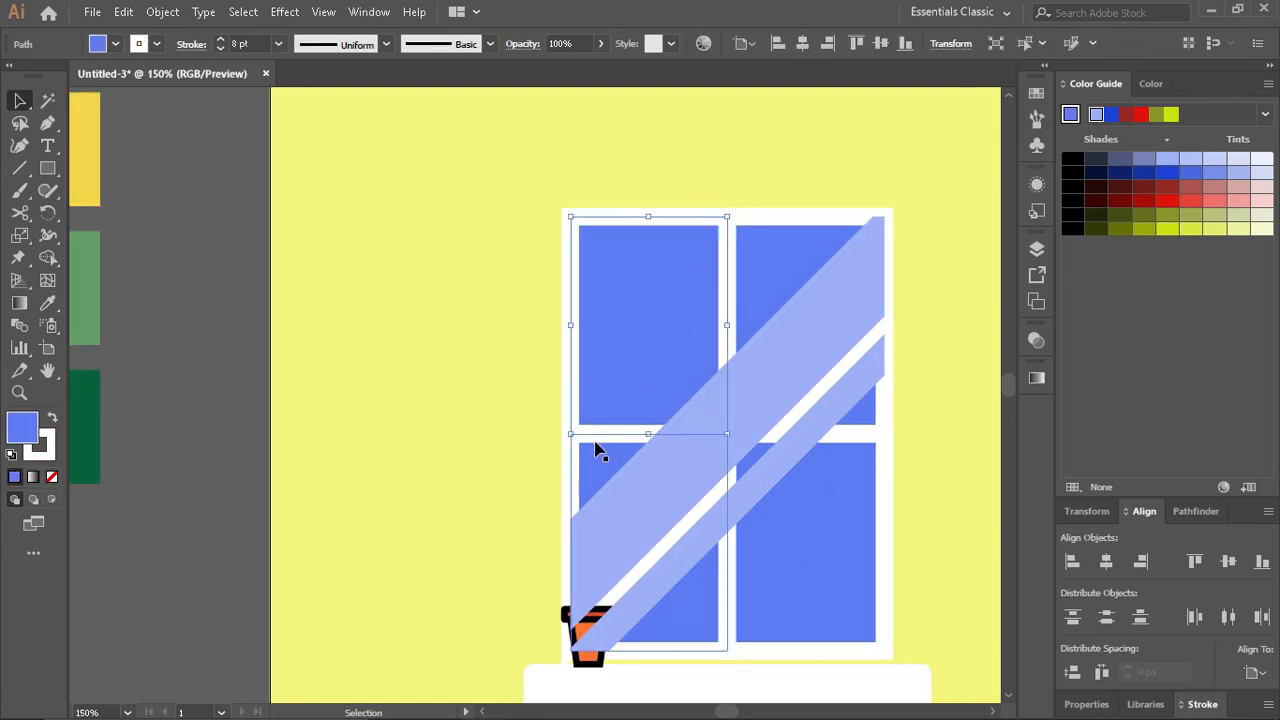
{"action": "left_click", "coordinate": [643, 472], "text": "shift"}
{"action": "left_click", "coordinate": [743, 277], "text": "shift"}
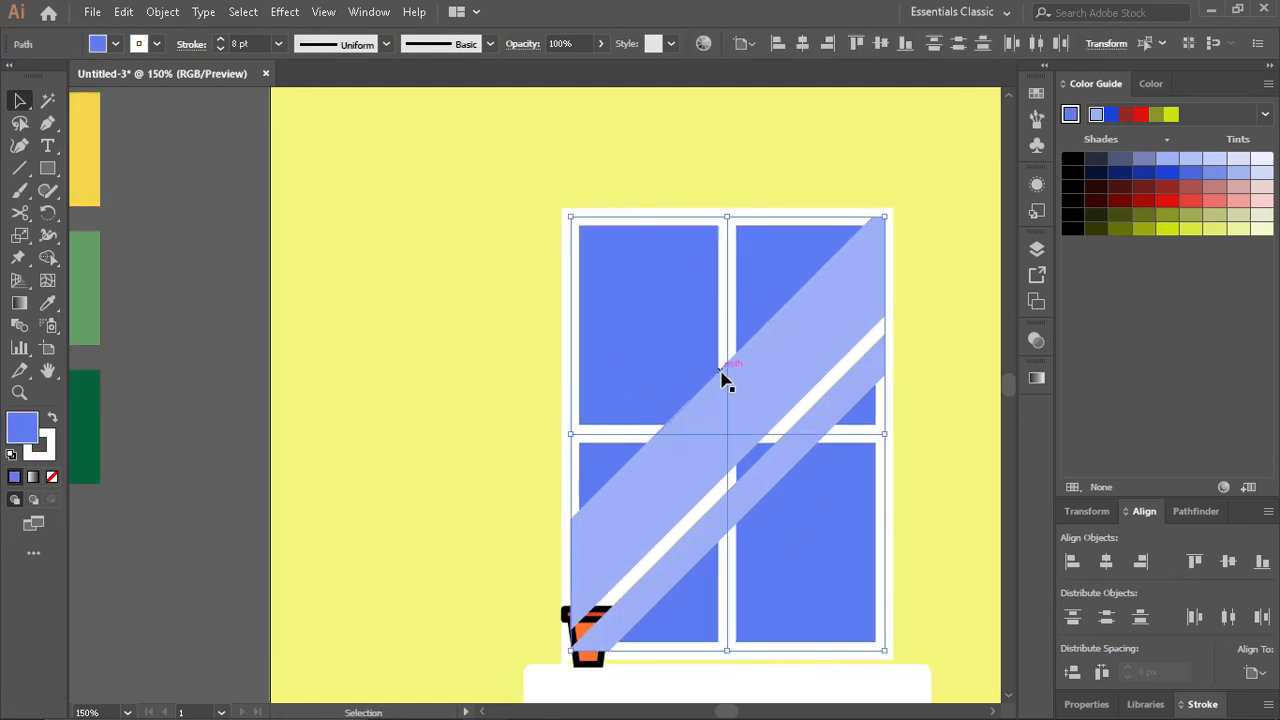
{"action": "key", "text": "ctrl+g"}
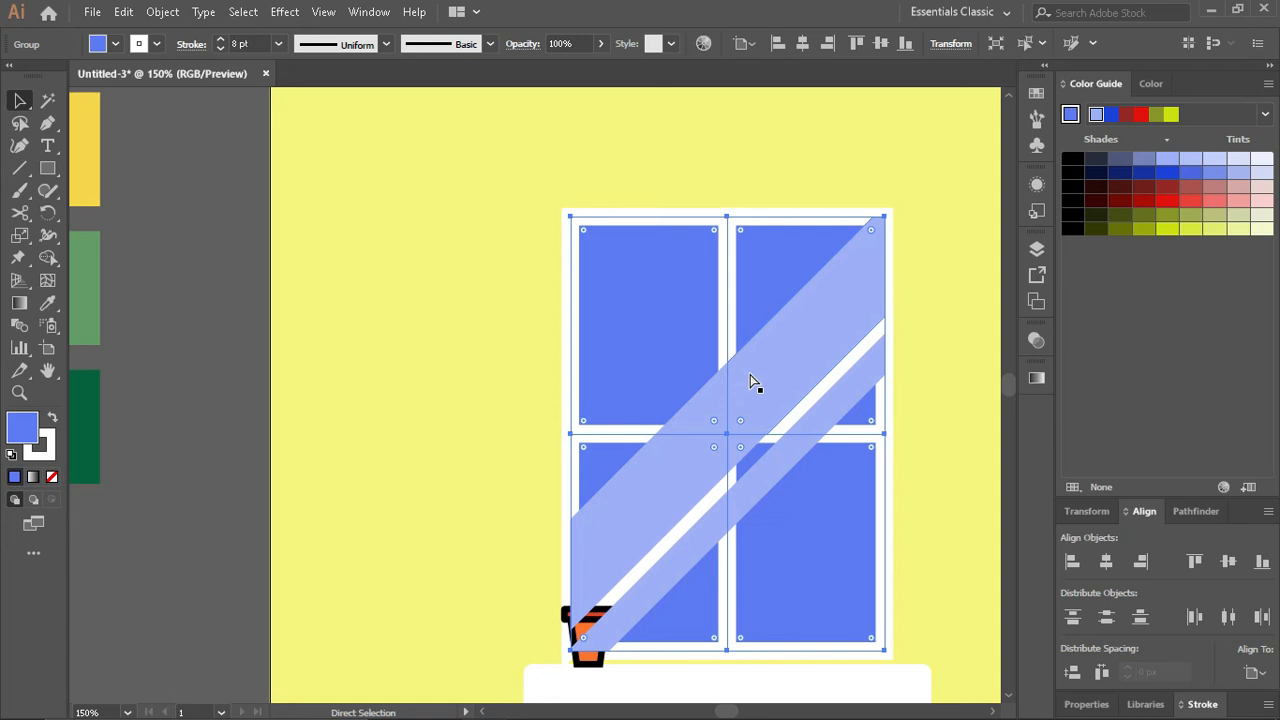
{"action": "key", "text": "ctrl+shift+bracketright"}
- Remove the fill from the front pane group, keeping only its white outlines over the reflections
{"action": "left_click", "coordinate": [1152, 83]}
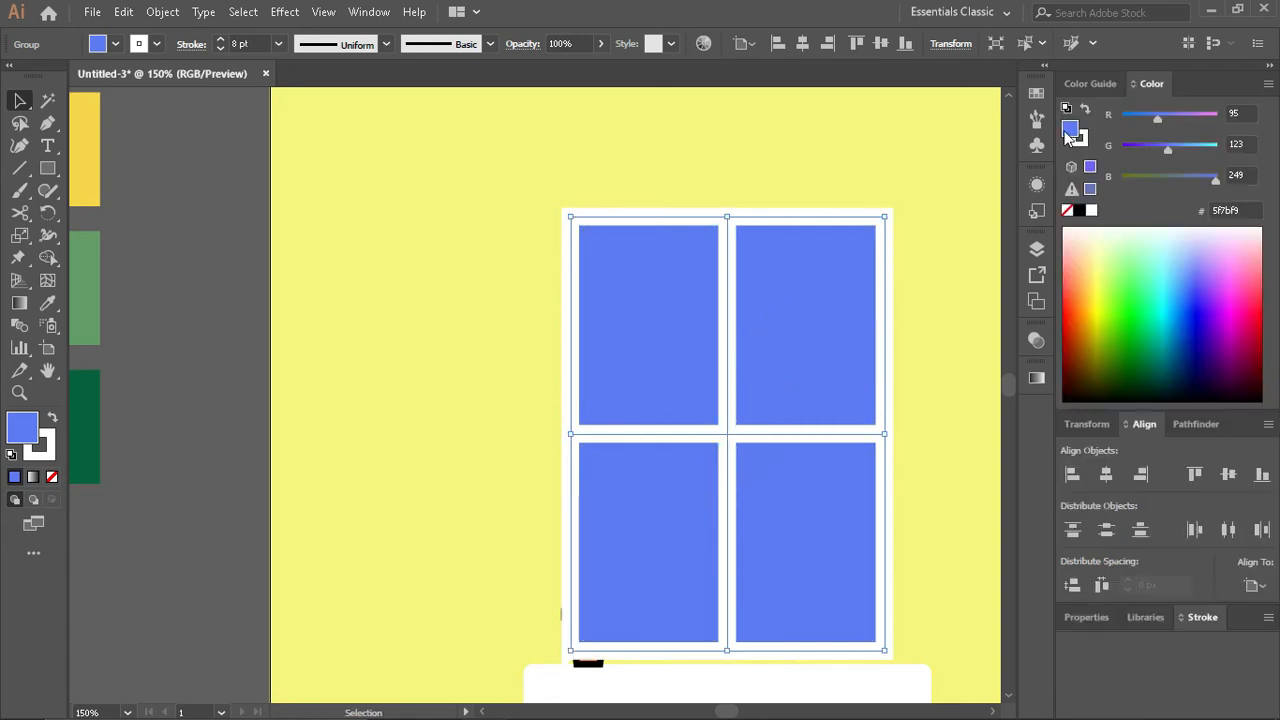
{"action": "left_click", "coordinate": [1067, 211]}
{"action": "left_click", "coordinate": [908, 336]}
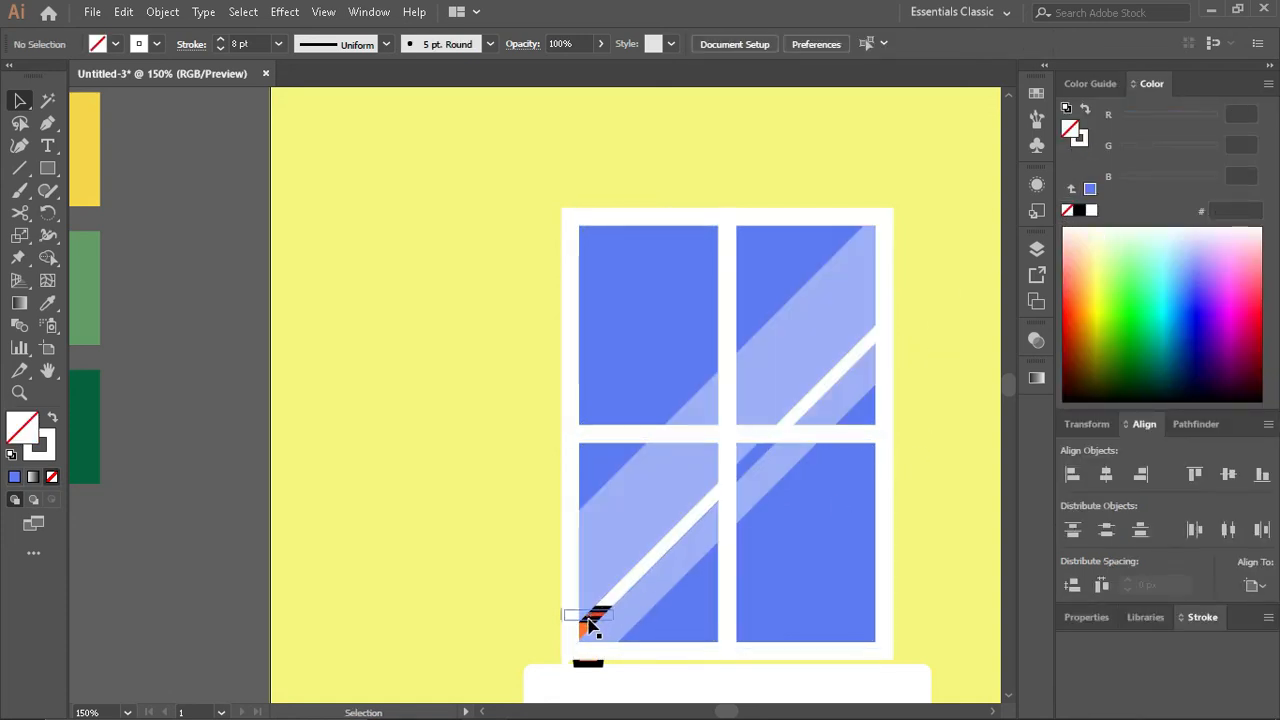
- Delete the two narrow white reflection strips from the lower-left and upper-right window panes
{"action": "left_click", "coordinate": [654, 557]}
{"action": "key", "text": "Delete"}
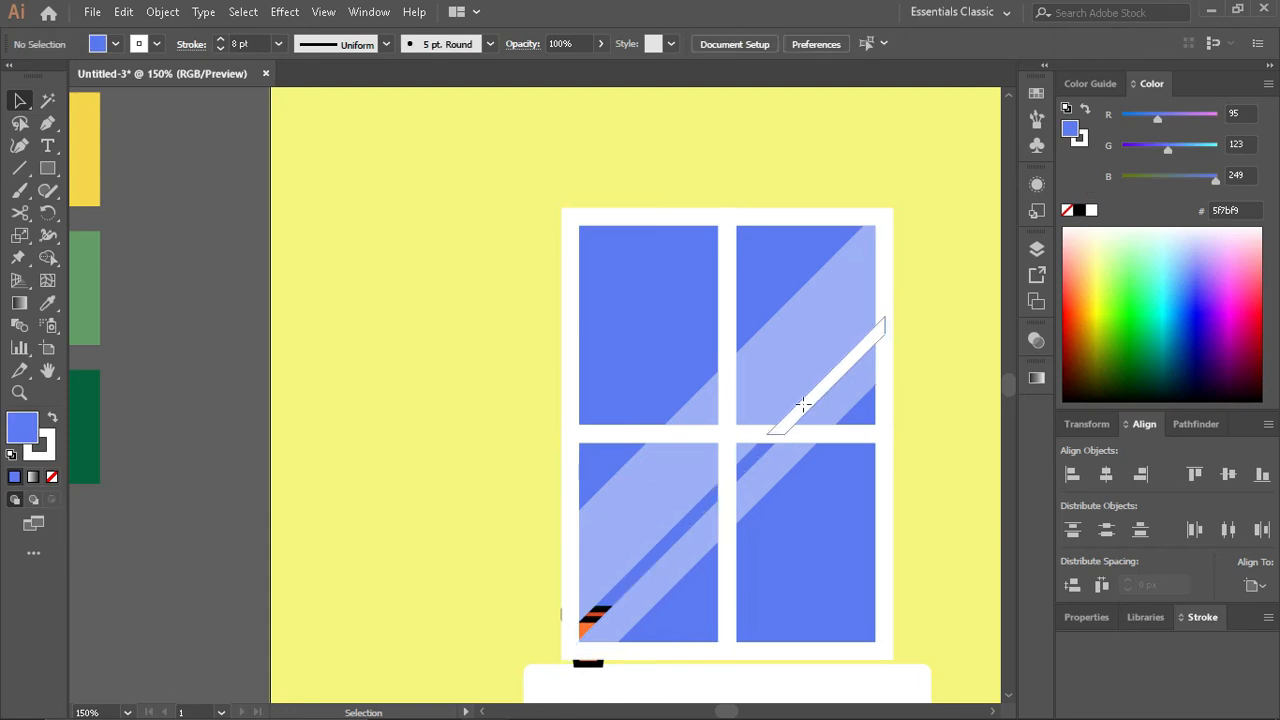
{"action": "left_click", "coordinate": [806, 402]}
{"action": "key", "text": "Delete"}
- Bring the potted plant on the window sill to the front of the artwork, over the window
{"action": "left_click", "coordinate": [588, 615]}
{"action": "key", "text": "ctrl+shift+bracketright"}
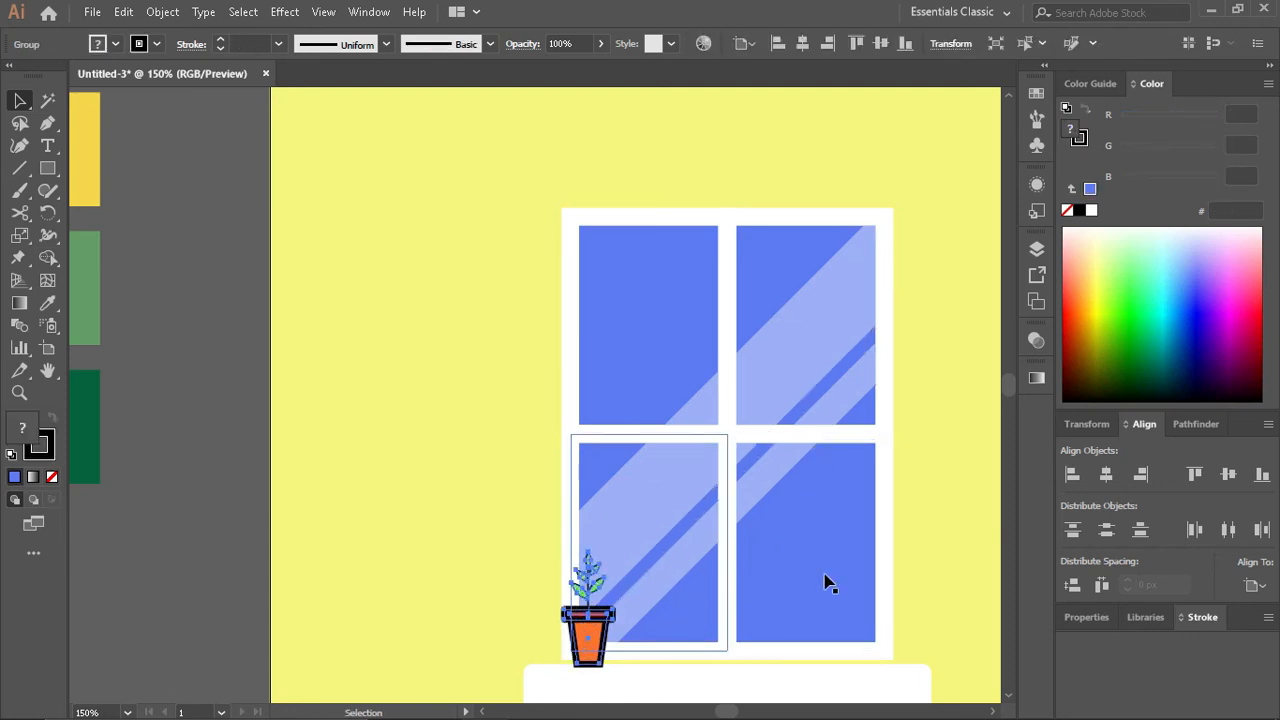
{"action": "left_click_drag", "start_coordinate": [857, 643], "coordinate": [948, 575]}
{"action": "key", "text": "ctrl+z"}
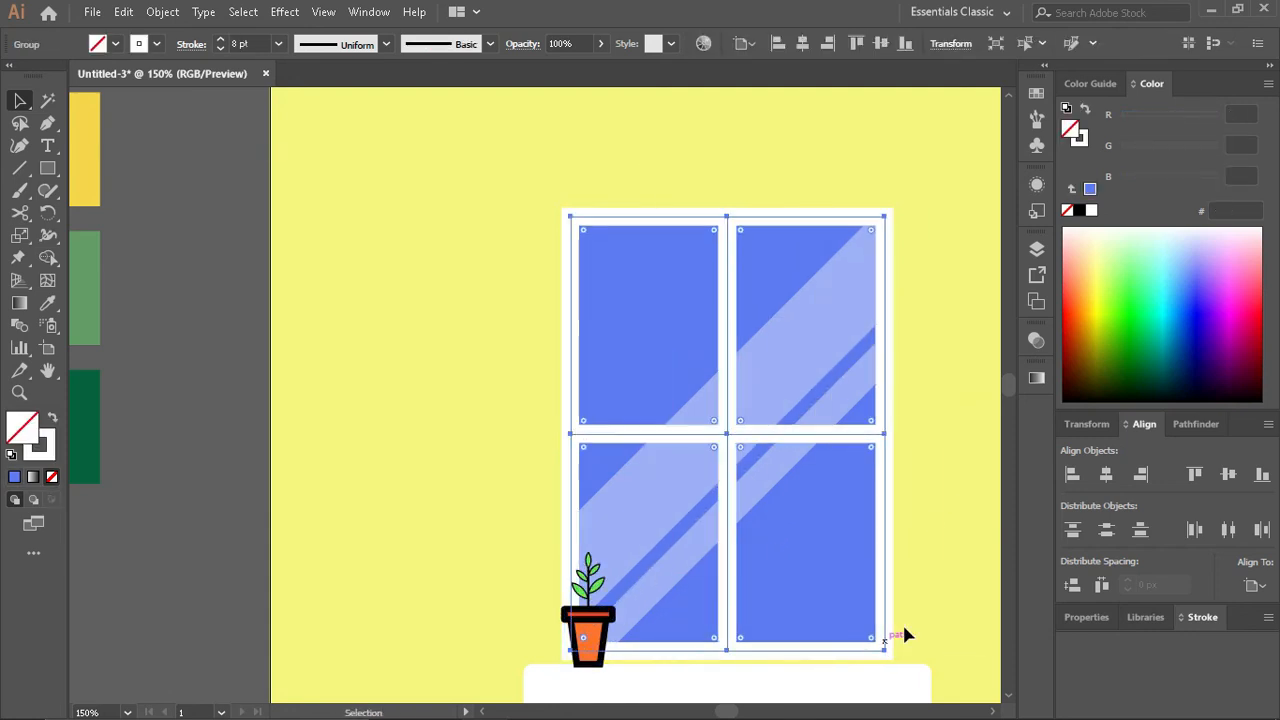
{"action": "left_click", "coordinate": [937, 578]}
- Draw an upright, unfilled picture frame rectangle with the 8 pt white outline on the wall above the sofa, placed between clock and lamp
{"action": "scroll", "coordinate": [937, 578], "scroll_direction": "down", "scroll_amount": 1}
{"action": "scroll", "coordinate": [935, 580], "scroll_direction": "down", "scroll_amount": 2}
{"action": "scroll", "coordinate": [918, 588], "scroll_direction": "right", "scroll_amount": 3}
{"action": "scroll", "coordinate": [918, 588], "scroll_direction": "down", "scroll_amount": 1}
{"action": "scroll", "coordinate": [917, 592], "scroll_direction": "right", "scroll_amount": 3}
{"action": "scroll", "coordinate": [917, 592], "scroll_direction": "down", "scroll_amount": 4}
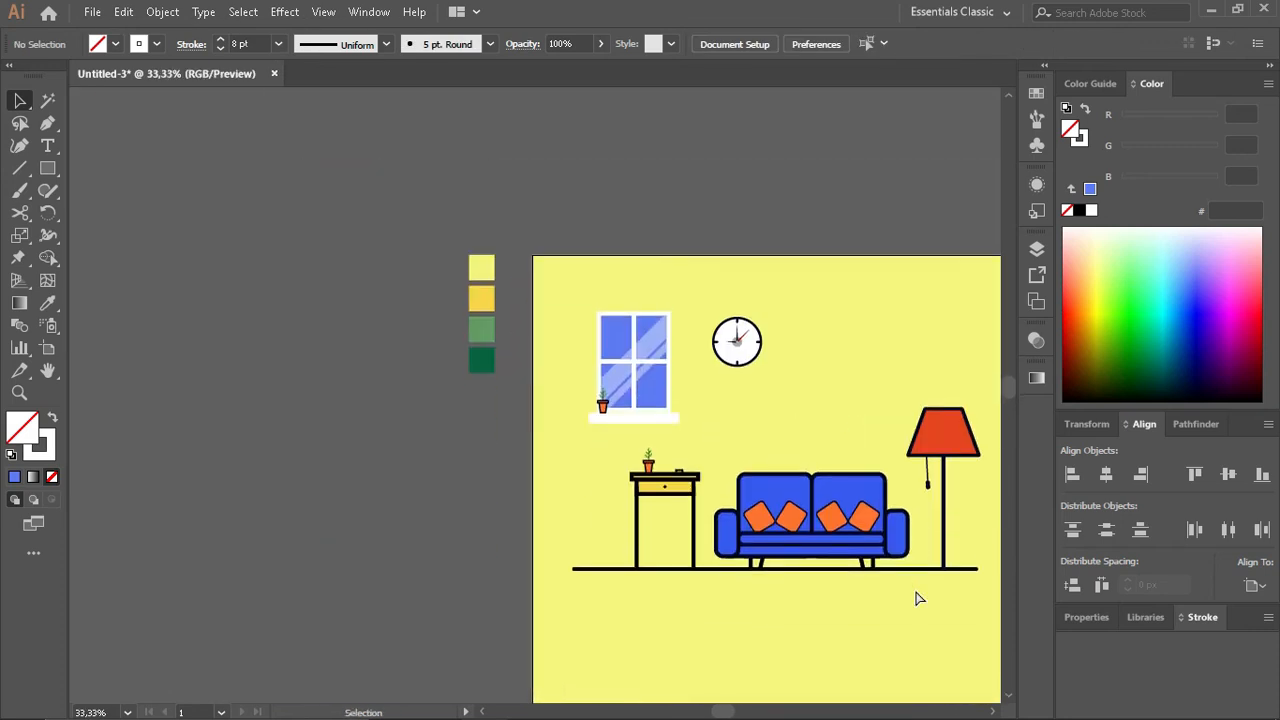
{"action": "scroll", "coordinate": [917, 592], "scroll_direction": "right", "scroll_amount": 2}
{"action": "scroll", "coordinate": [759, 631], "scroll_direction": "up", "scroll_amount": 1}
{"action": "scroll", "coordinate": [759, 634], "scroll_direction": "up", "scroll_amount": 1}
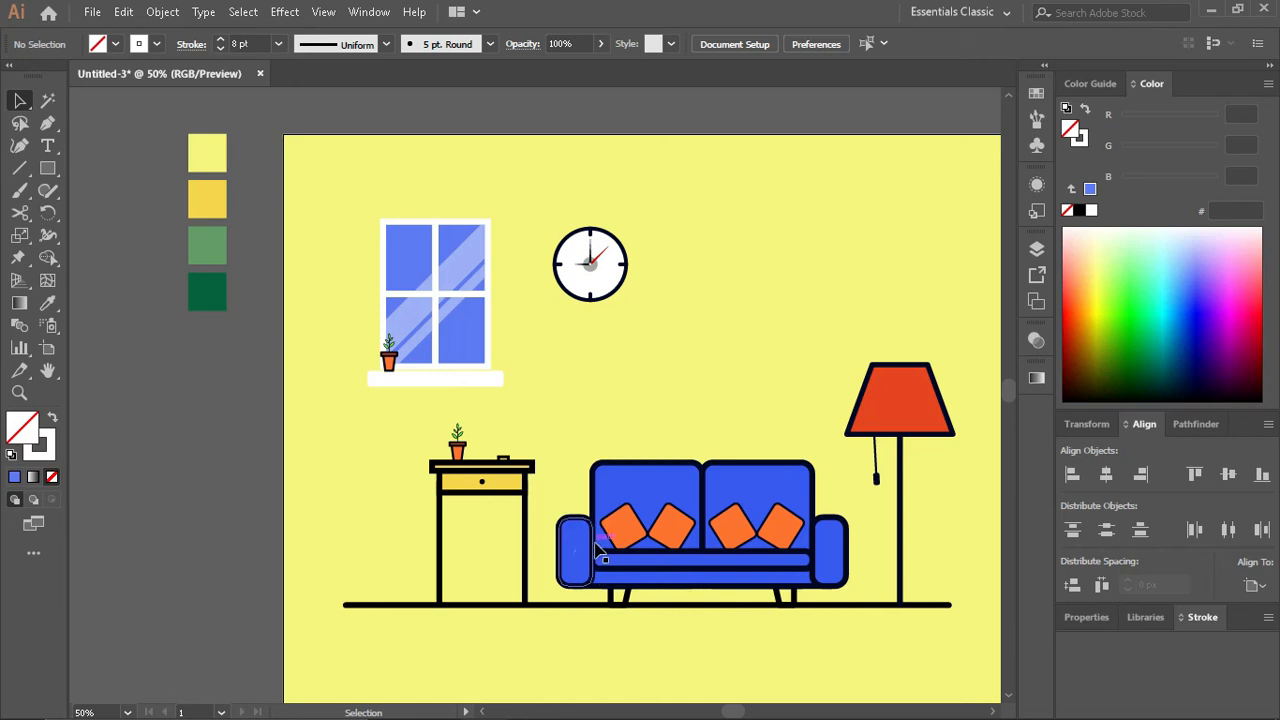
{"action": "left_click", "coordinate": [47, 168]}
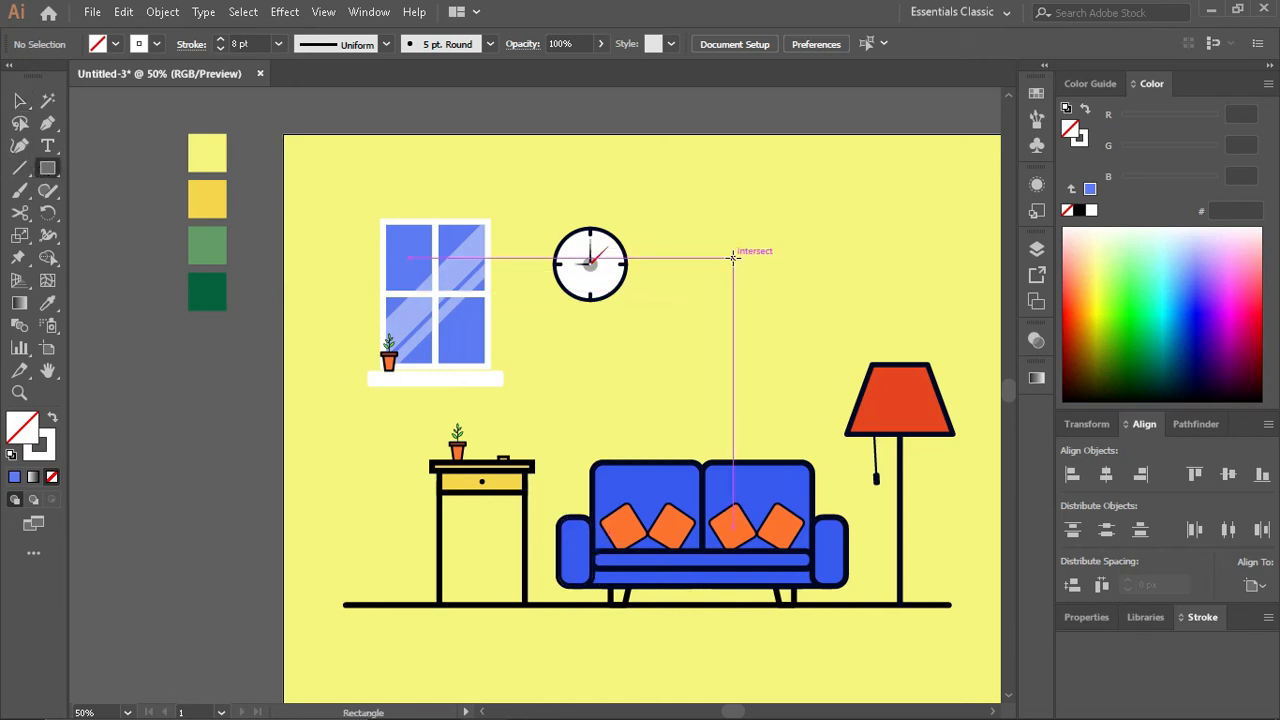
{"action": "left_click_drag", "start_coordinate": [734, 258], "coordinate": [830, 392]}
{"action": "key", "text": "v"}
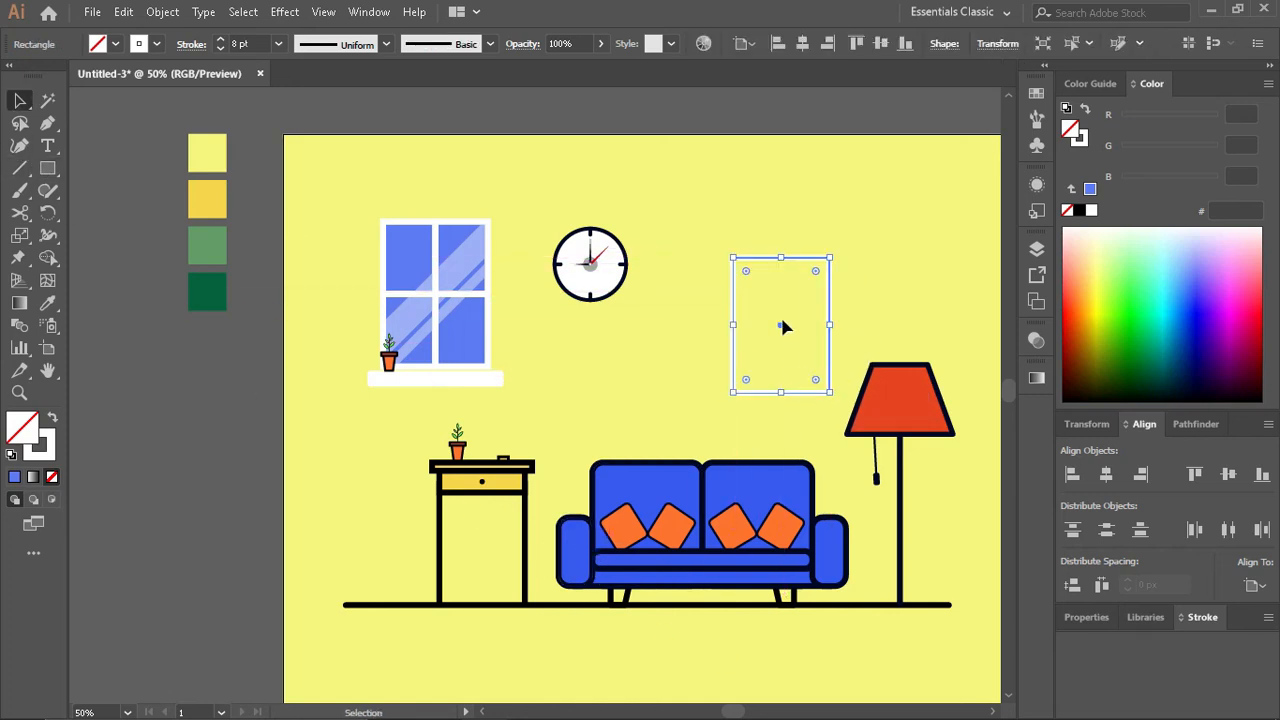
{"action": "left_click_drag", "start_coordinate": [783, 326], "coordinate": [756, 329]}
{"action": "left_click", "coordinate": [745, 113]}
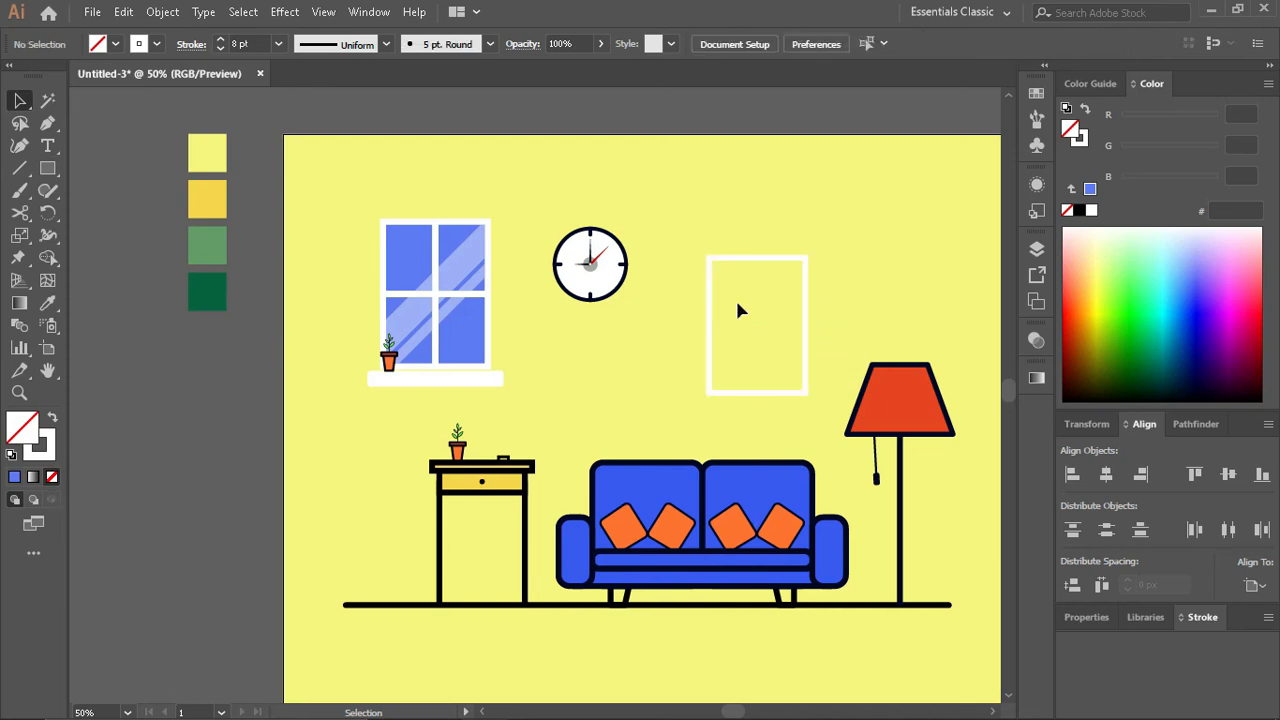
- Draw a closed mountain shape with the Pen tool, peaking near the frame's middle and extending past its sides and bottom edge
{"action": "scroll", "coordinate": [737, 311], "scroll_direction": "up", "scroll_amount": 3}
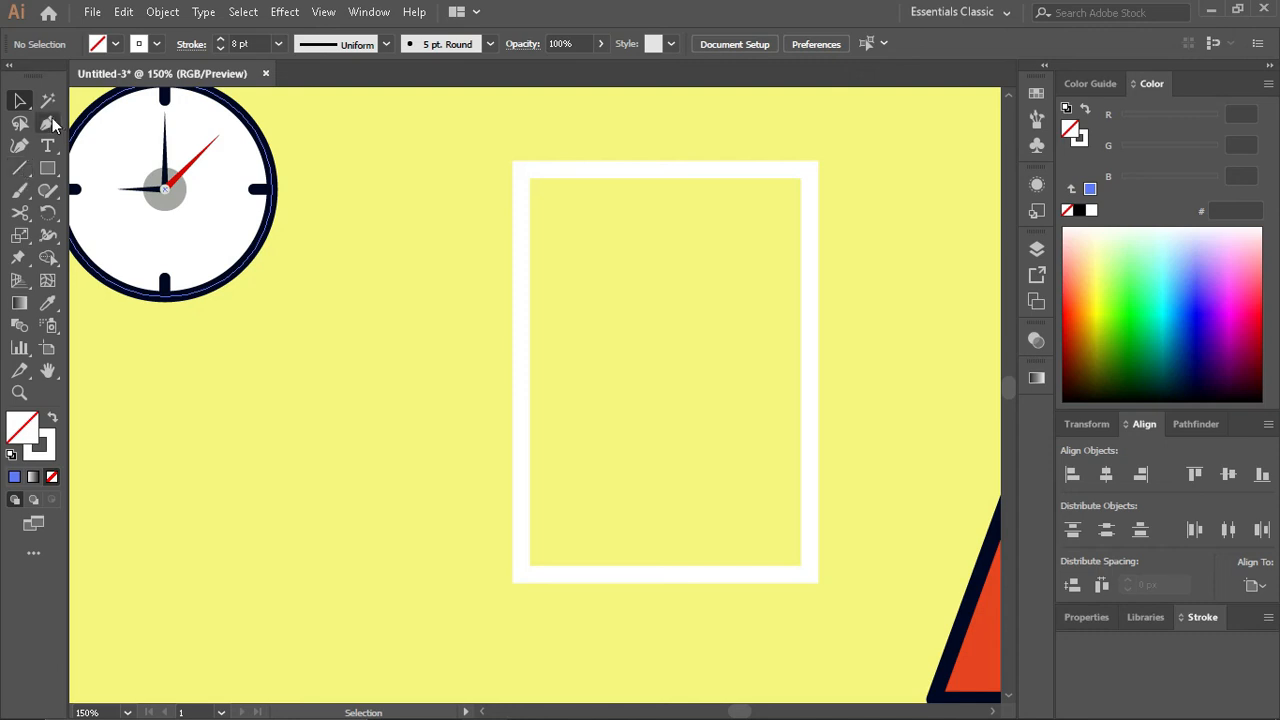
{"action": "left_click", "coordinate": [47, 123]}
{"action": "left_click", "coordinate": [484, 520]}
{"action": "left_click", "coordinate": [548, 437]}
{"action": "left_click", "coordinate": [567, 403]}
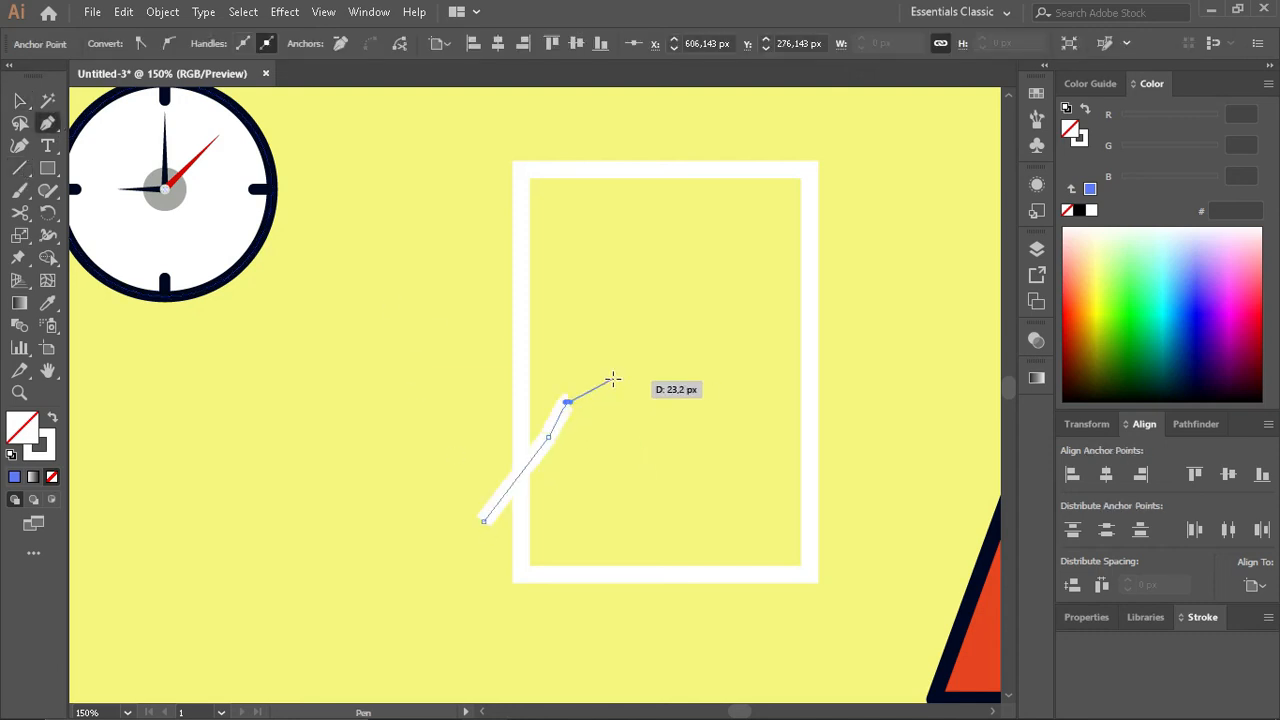
{"action": "left_click", "coordinate": [600, 380]}
{"action": "left_click", "coordinate": [632, 352]}
{"action": "left_click", "coordinate": [671, 425]}
{"action": "left_click", "coordinate": [726, 468]}
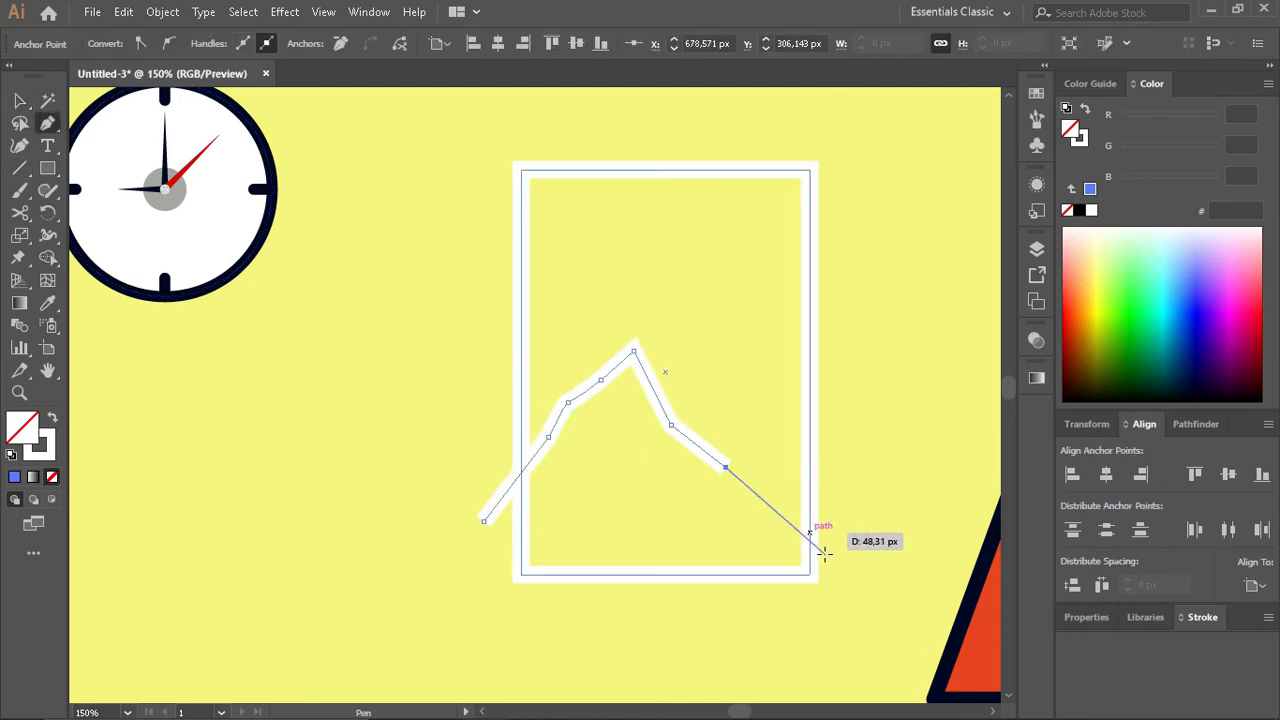
{"action": "left_click", "coordinate": [830, 546]}
{"action": "left_click", "coordinate": [834, 611]}
{"action": "left_click", "coordinate": [521, 612]}
{"action": "left_click", "coordinate": [447, 561]}
{"action": "left_click", "coordinate": [484, 520]}
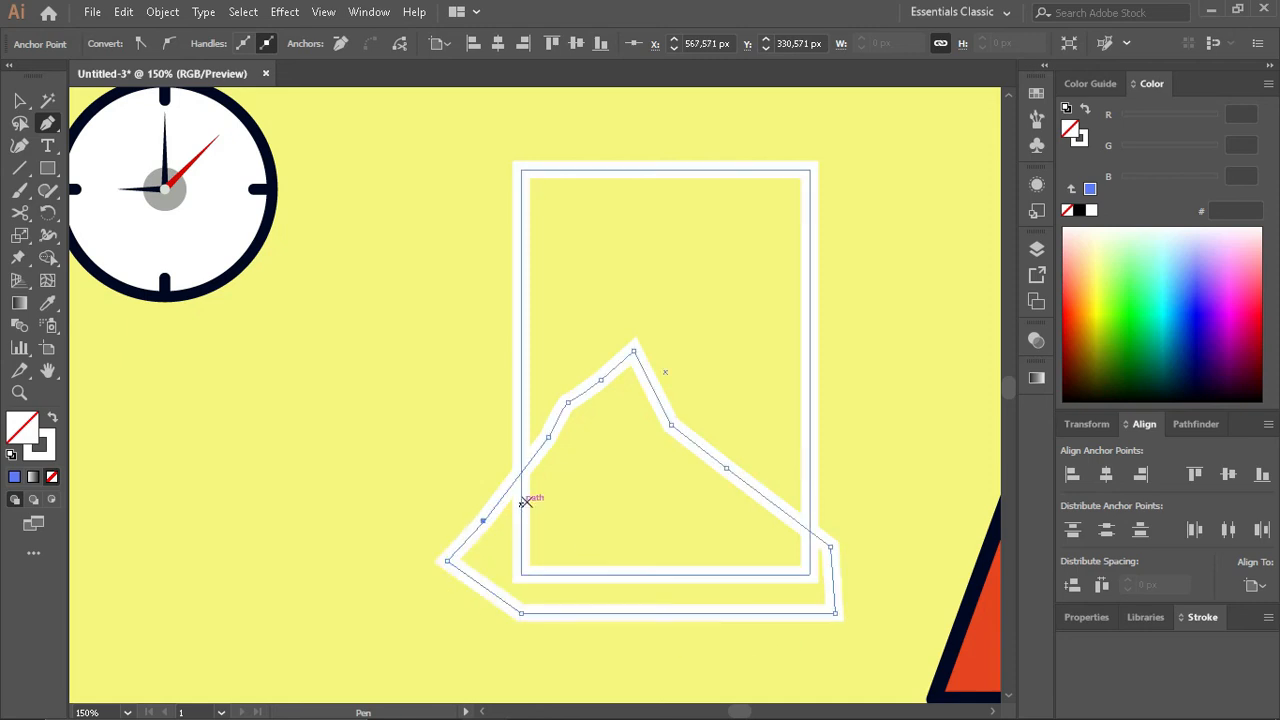
- Draw a second, taller closed mountain with its peak to the right of the first, overrunning the frame's sides and bottom
{"action": "left_click", "coordinate": [596, 436]}
{"action": "left_click", "coordinate": [690, 355]}
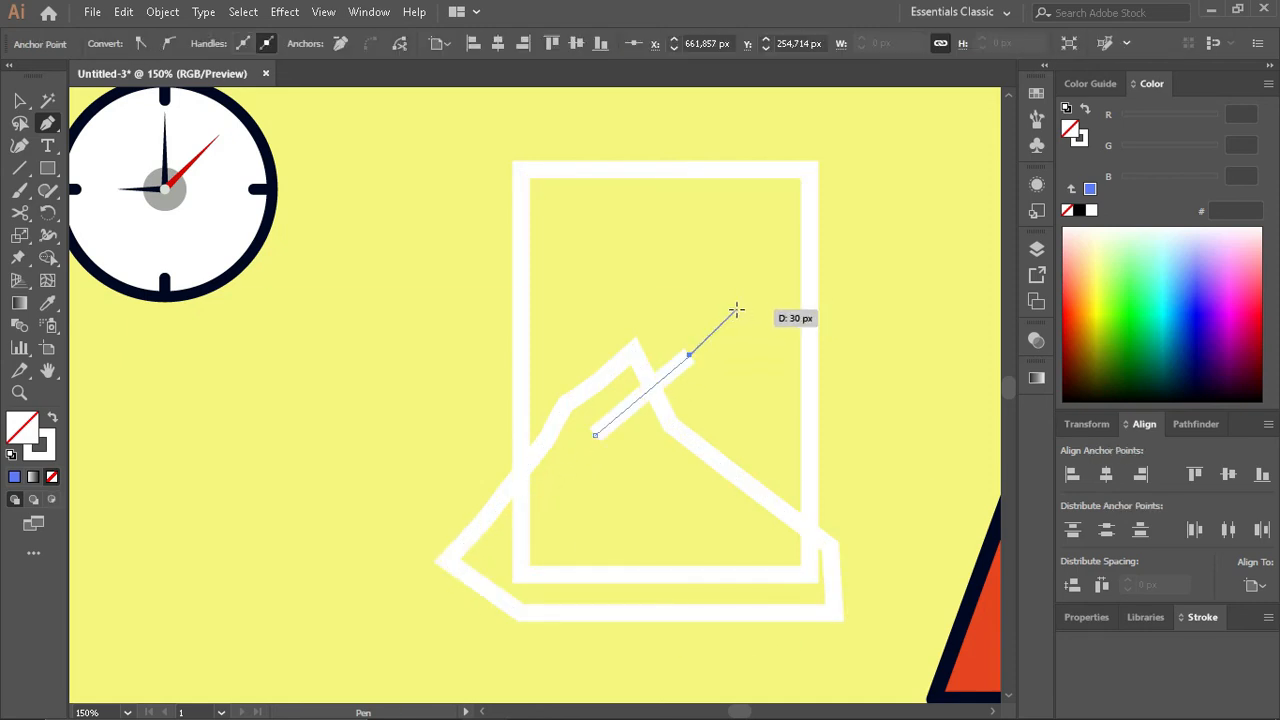
{"action": "left_click", "coordinate": [708, 319]}
{"action": "left_click", "coordinate": [740, 279]}
{"action": "left_click", "coordinate": [780, 334]}
{"action": "left_click", "coordinate": [837, 381]}
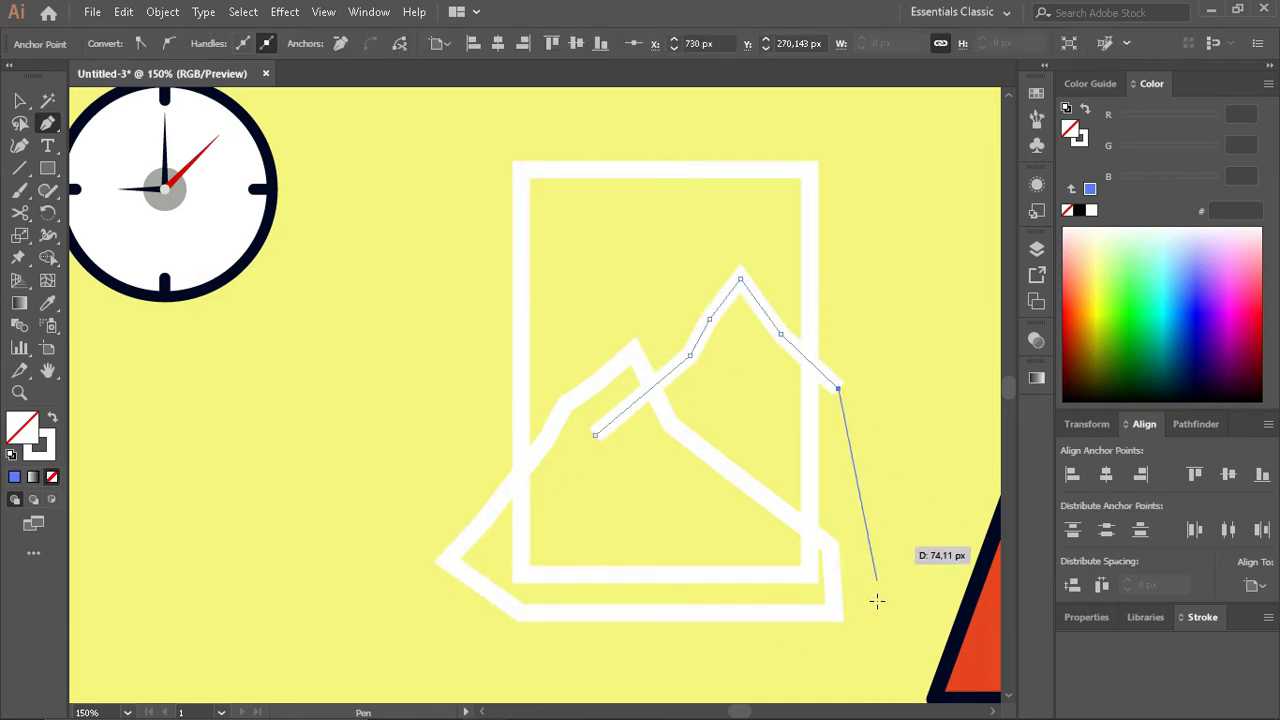
{"action": "left_click", "coordinate": [876, 605]}
{"action": "left_click", "coordinate": [649, 648]}
{"action": "left_click", "coordinate": [424, 596]}
{"action": "left_click", "coordinate": [596, 435]}
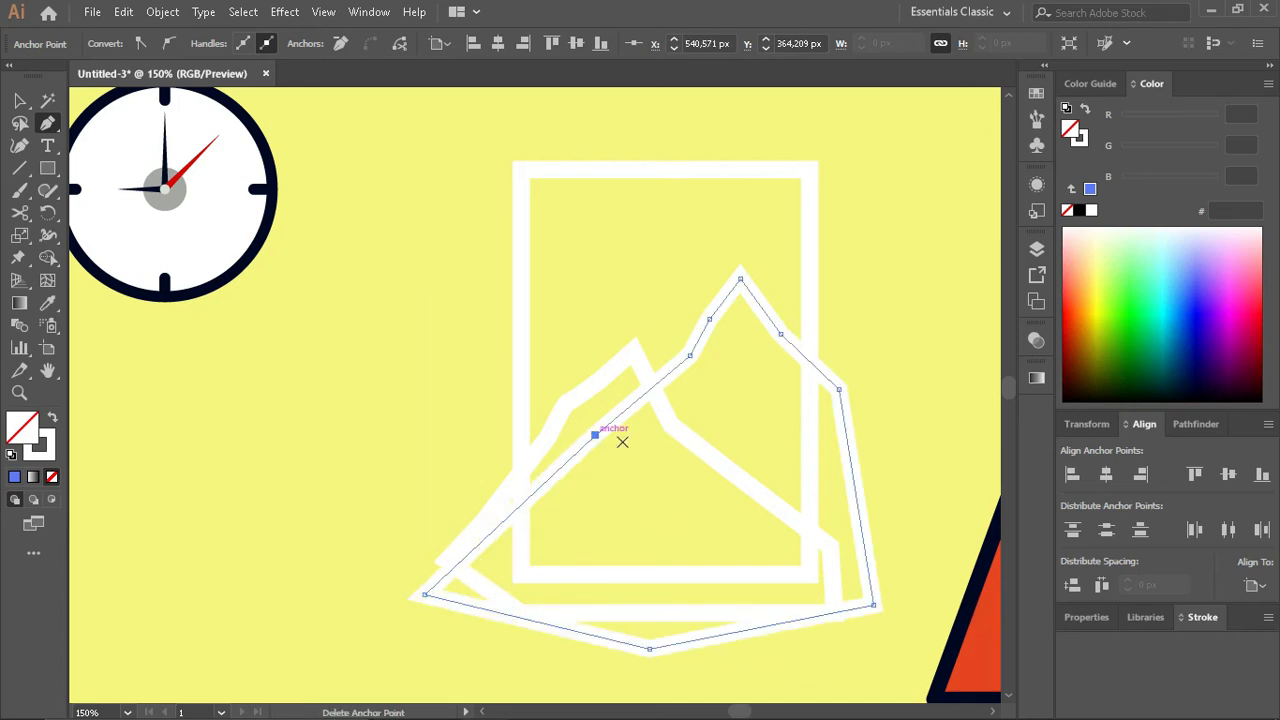
- Split the taller mountain along the frame with the Shape Builder and delete the part outside the frame
{"action": "key", "text": "v"}
{"action": "left_click", "coordinate": [812, 210], "text": "shift"}
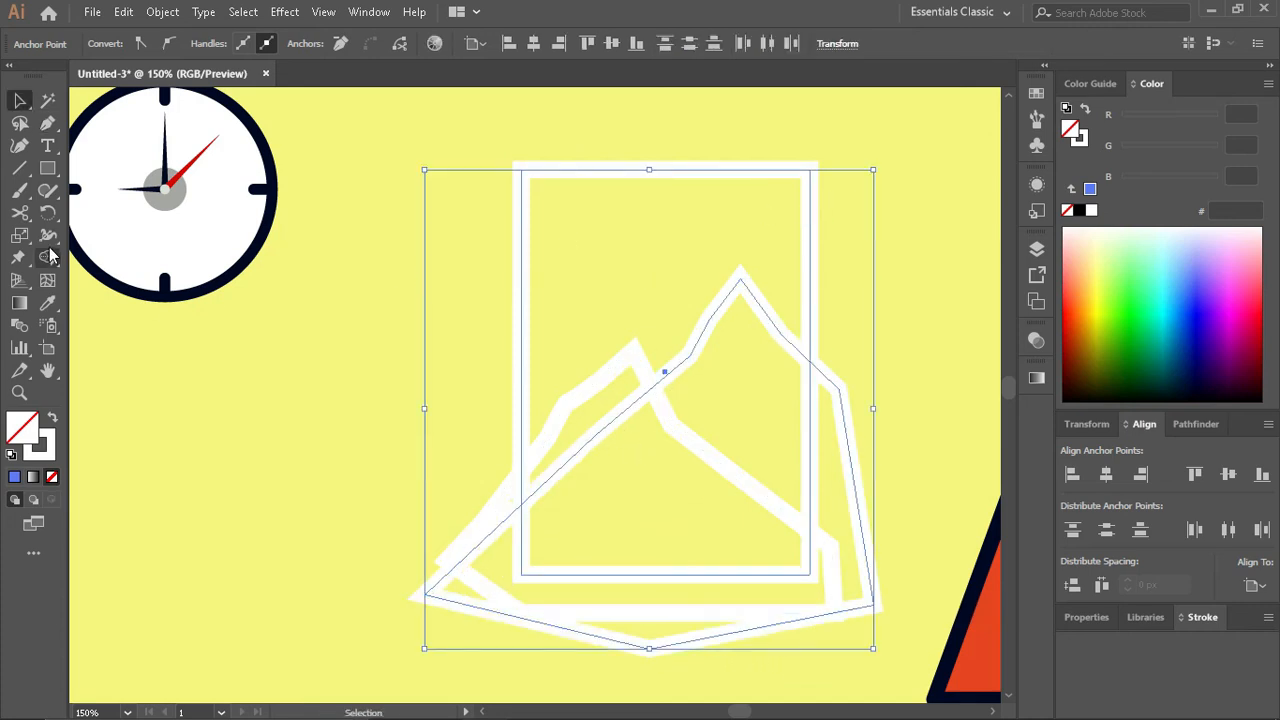
{"action": "key", "text": "shift+m"}
{"action": "left_click", "coordinate": [665, 609]}
{"action": "key", "text": "v"}
{"action": "left_click", "coordinate": [881, 502]}
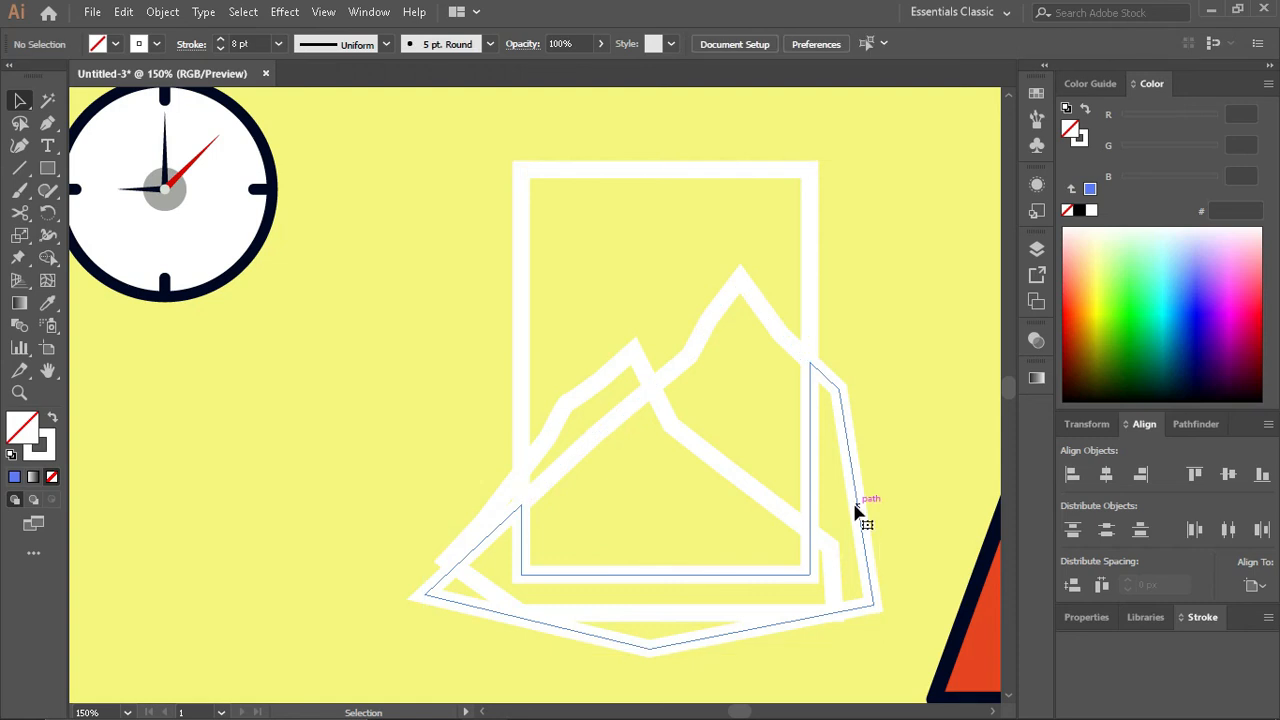
{"action": "left_click", "coordinate": [857, 509]}
{"action": "key", "text": "Delete"}
- Split the lower mountain along the frame with the Shape Builder and delete its part outside the frame
{"action": "left_click", "coordinate": [735, 480]}
{"action": "left_click", "coordinate": [520, 323], "text": "shift"}
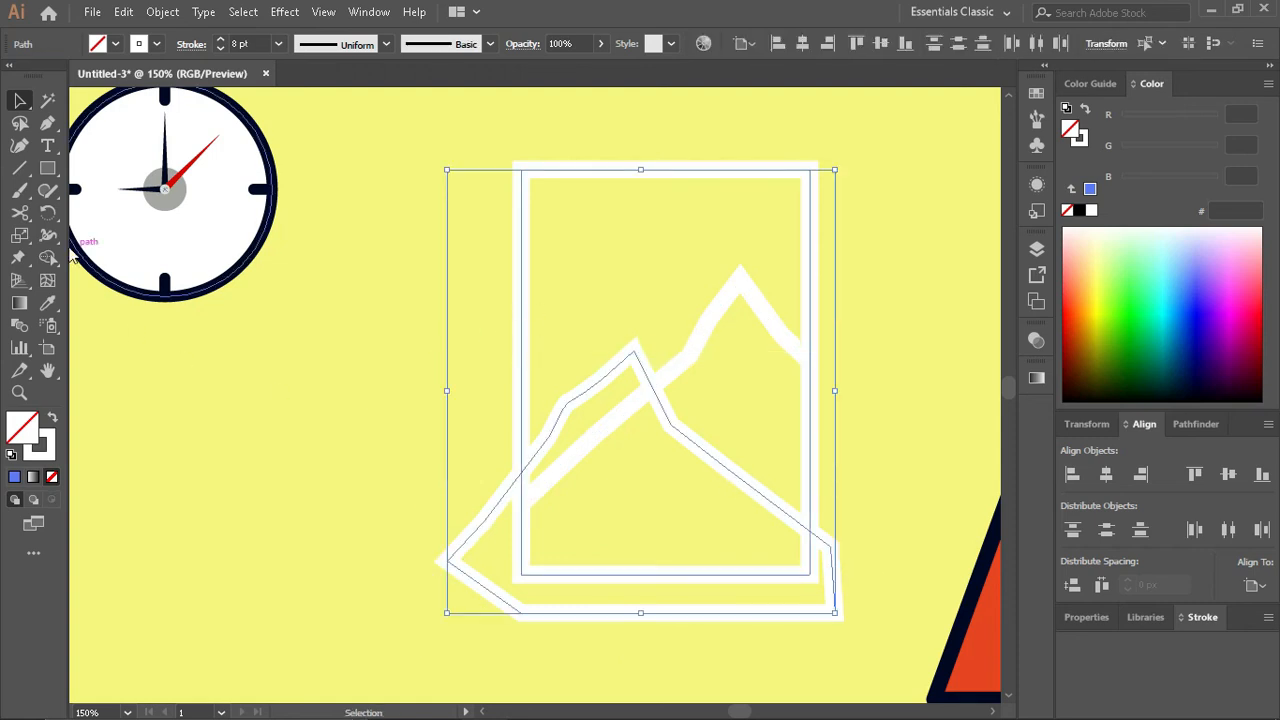
{"action": "key", "text": "shift+m"}
{"action": "left_click", "coordinate": [486, 557]}
{"action": "key", "text": "v"}
{"action": "left_click", "coordinate": [401, 478]}
{"action": "left_click", "coordinate": [490, 520]}
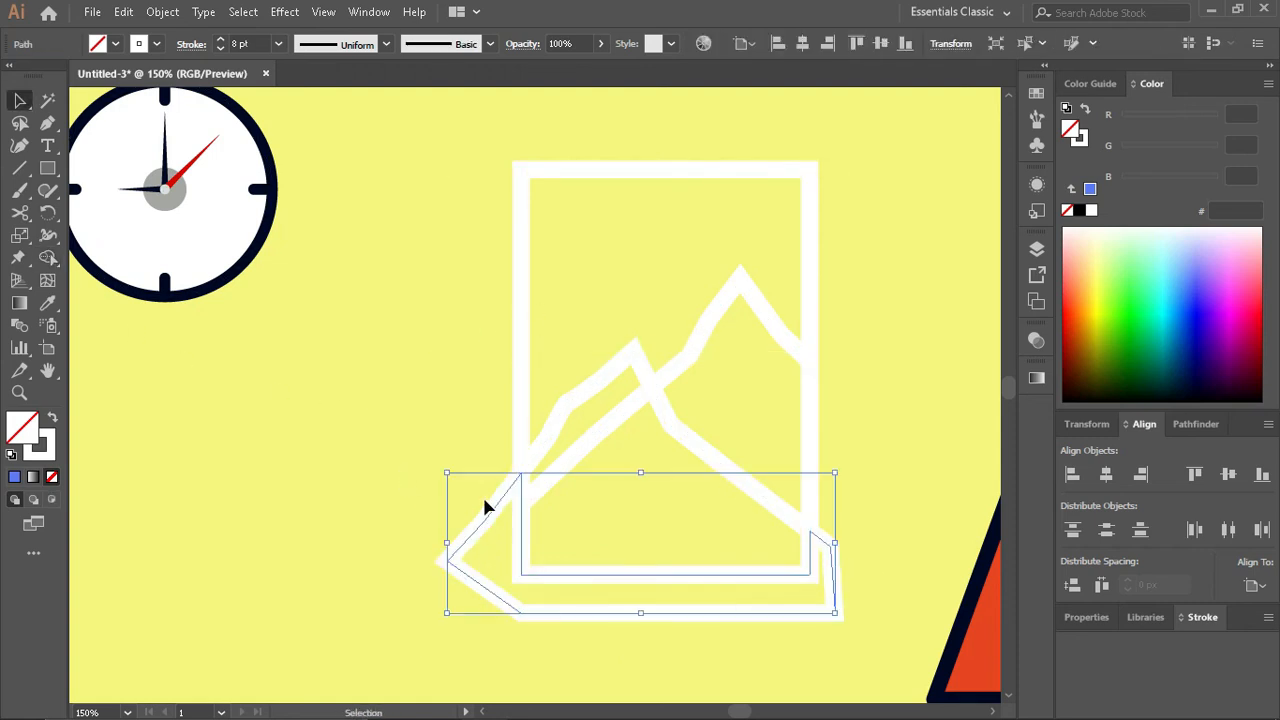
{"action": "key", "text": "Delete"}
- Give the front mountain the lamp shade's orange-red fill and dark navy outline with the Eyedropper
{"action": "left_click", "coordinate": [601, 384]}
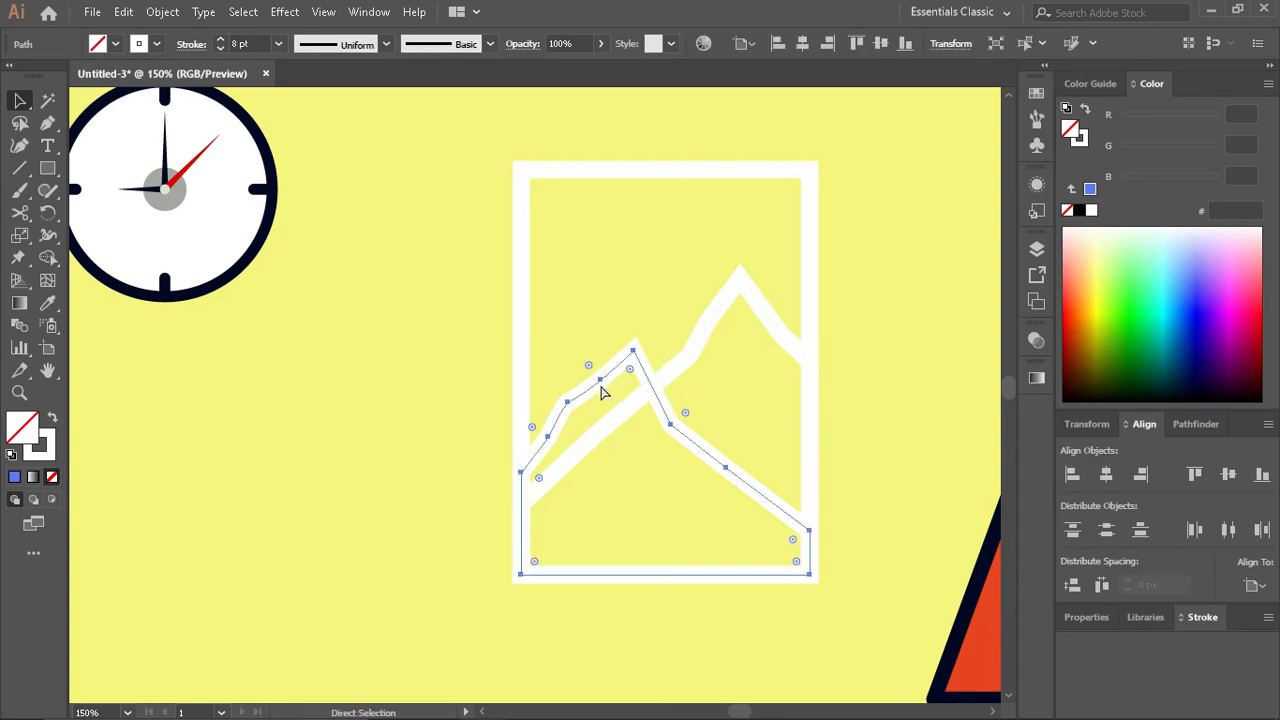
{"action": "left_click", "coordinate": [672, 374]}
{"action": "left_click", "coordinate": [673, 426]}
{"action": "key", "text": "i"}
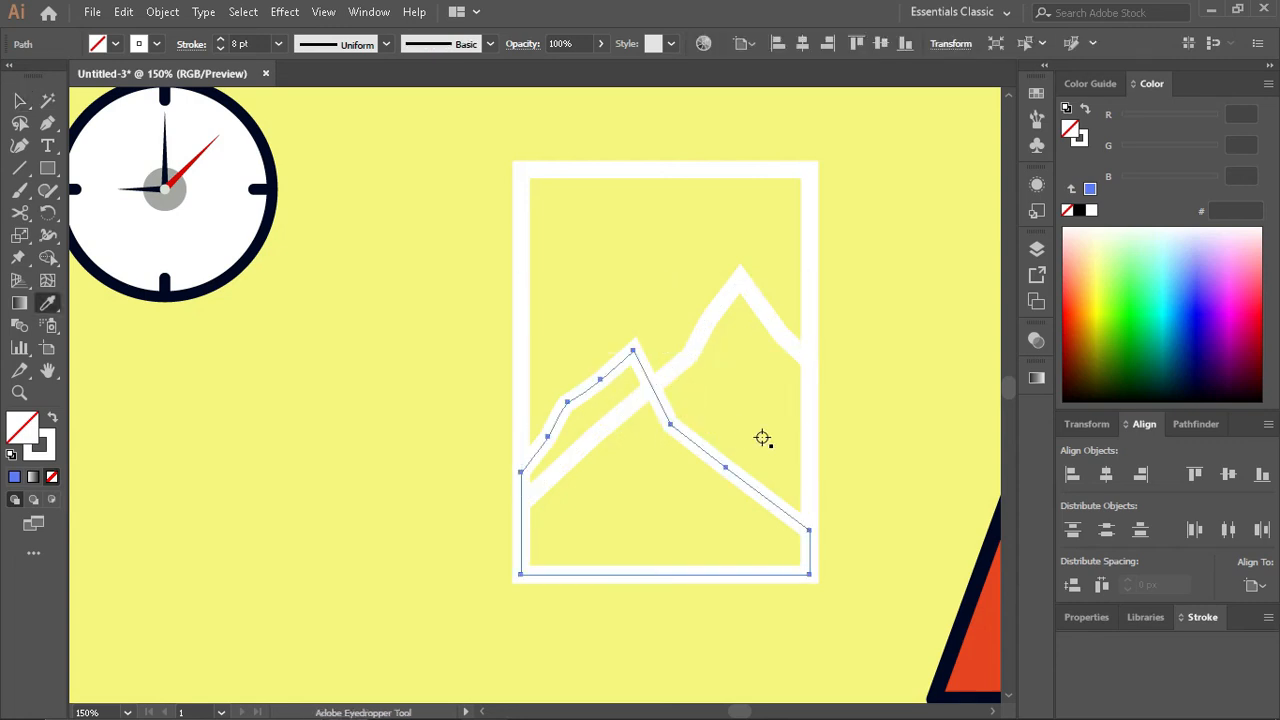
{"action": "left_click", "coordinate": [987, 616]}
{"action": "key", "text": "v"}
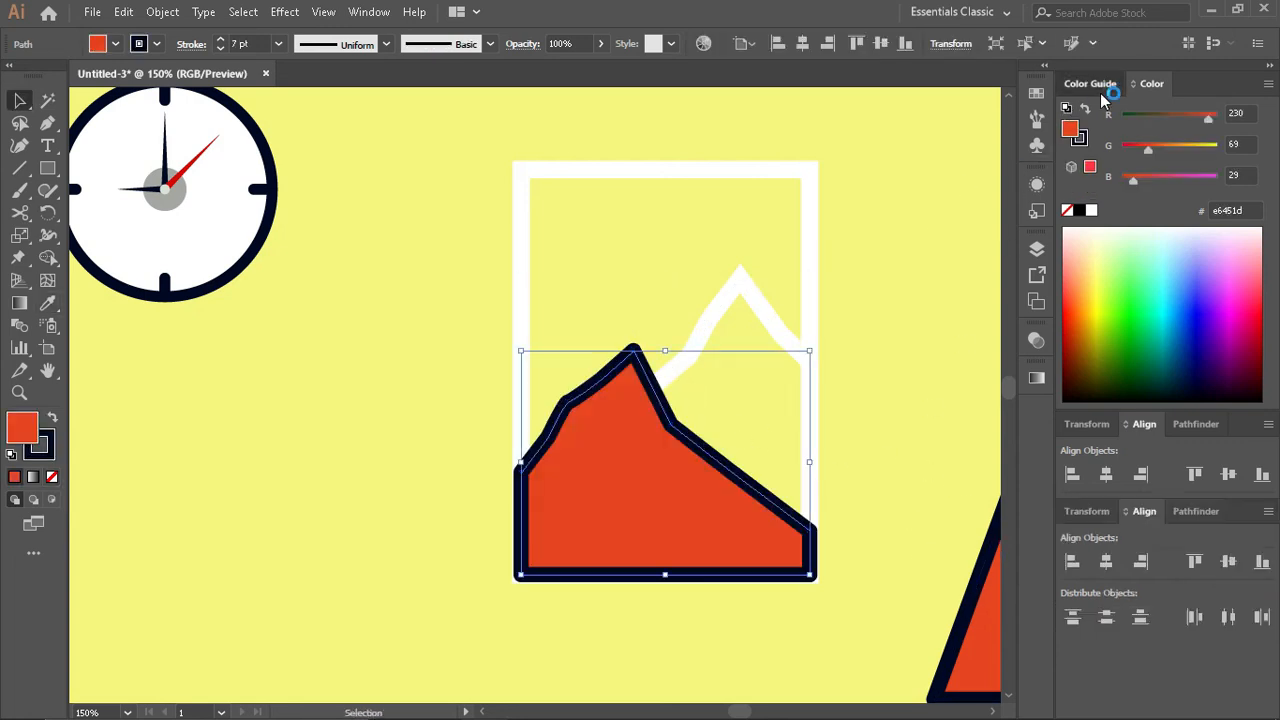
- Try red and green shades on the front mountain, switch the color harmony to High Contrast 4, and fill it with bright green
{"action": "left_click", "coordinate": [1090, 83]}
{"action": "left_click", "coordinate": [1144, 160]}
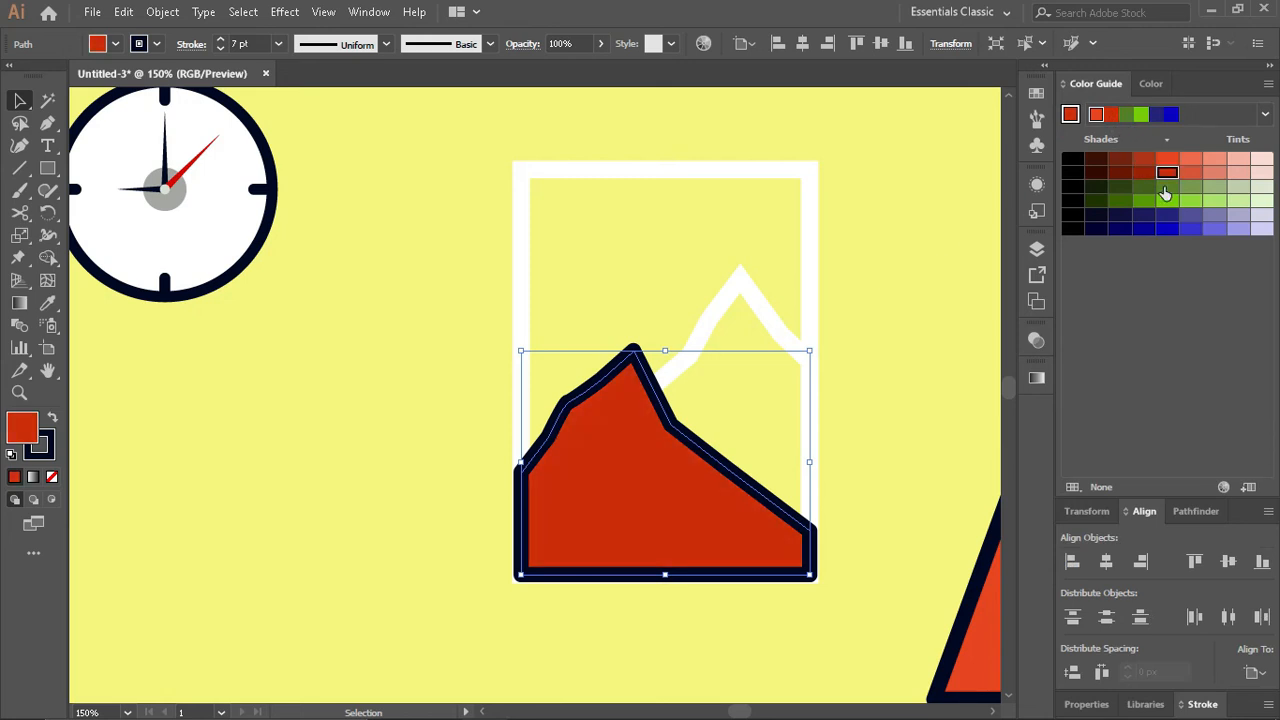
{"action": "left_click", "coordinate": [1166, 193]}
{"action": "left_click", "coordinate": [1167, 200]}
{"action": "left_click", "coordinate": [1166, 193]}
{"action": "left_click", "coordinate": [1168, 196]}
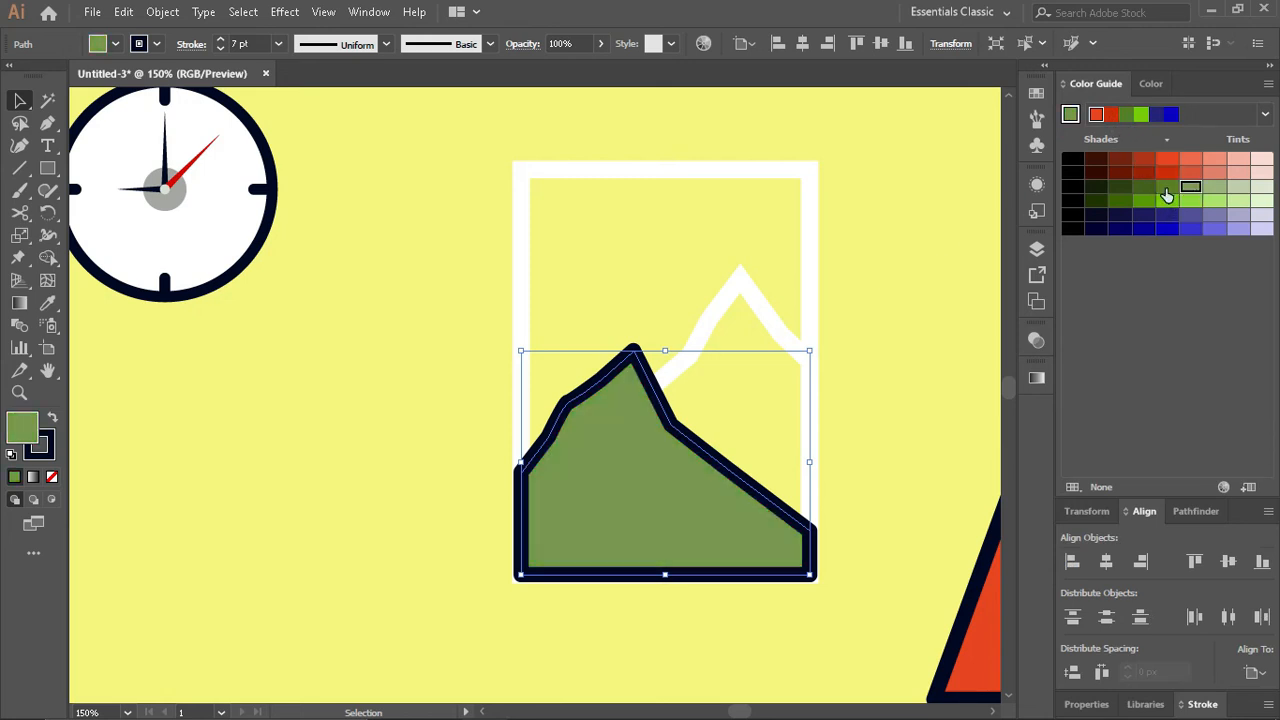
{"action": "left_click", "coordinate": [1166, 196]}
{"action": "left_click", "coordinate": [1265, 114]}
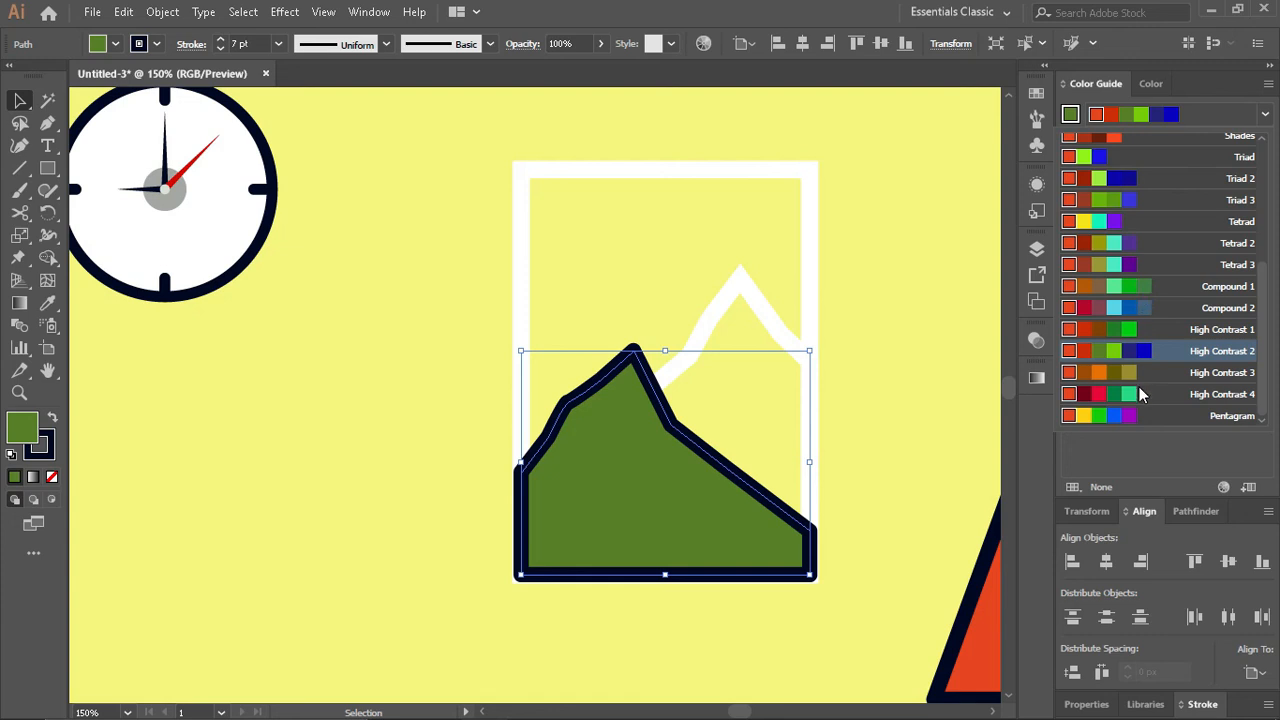
{"action": "left_click", "coordinate": [1141, 394]}
{"action": "left_click", "coordinate": [1156, 116]}
- Fill the rear mountain with a dark green shade from the color harmony
{"action": "left_click", "coordinate": [755, 303]}
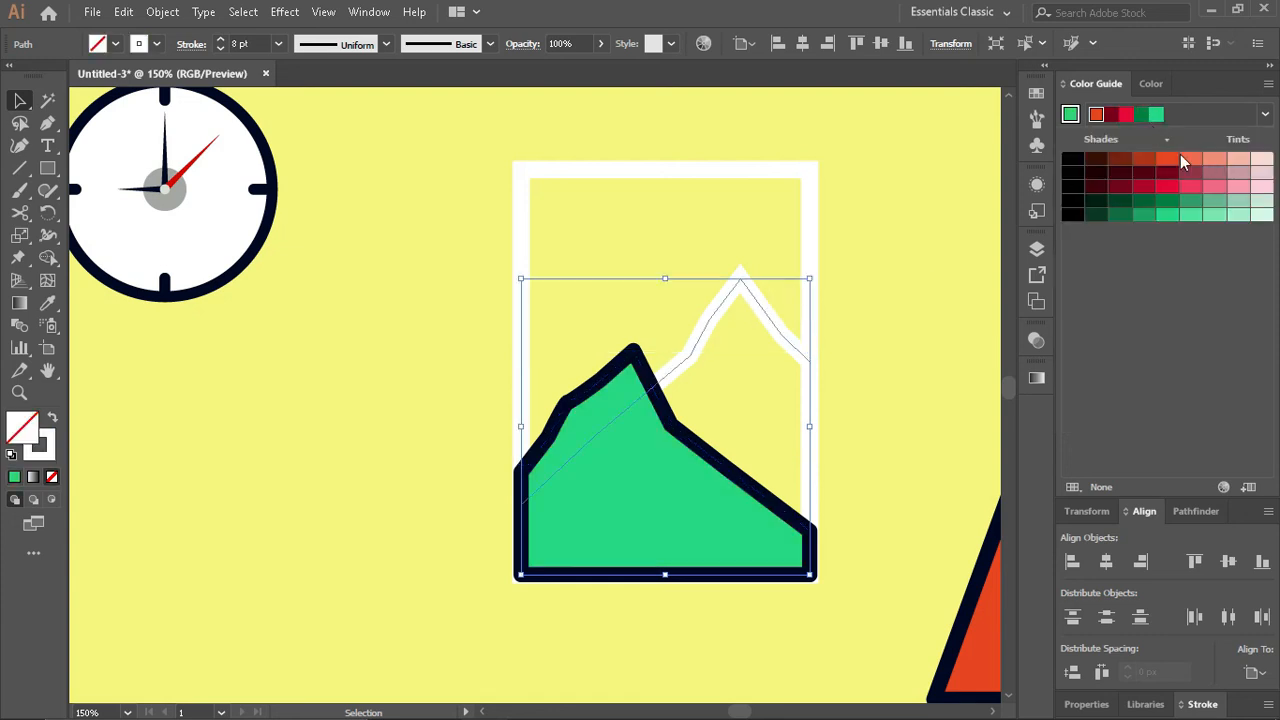
{"action": "left_click", "coordinate": [1141, 212]}
{"action": "left_click", "coordinate": [1157, 215]}
{"action": "left_click", "coordinate": [1144, 201]}
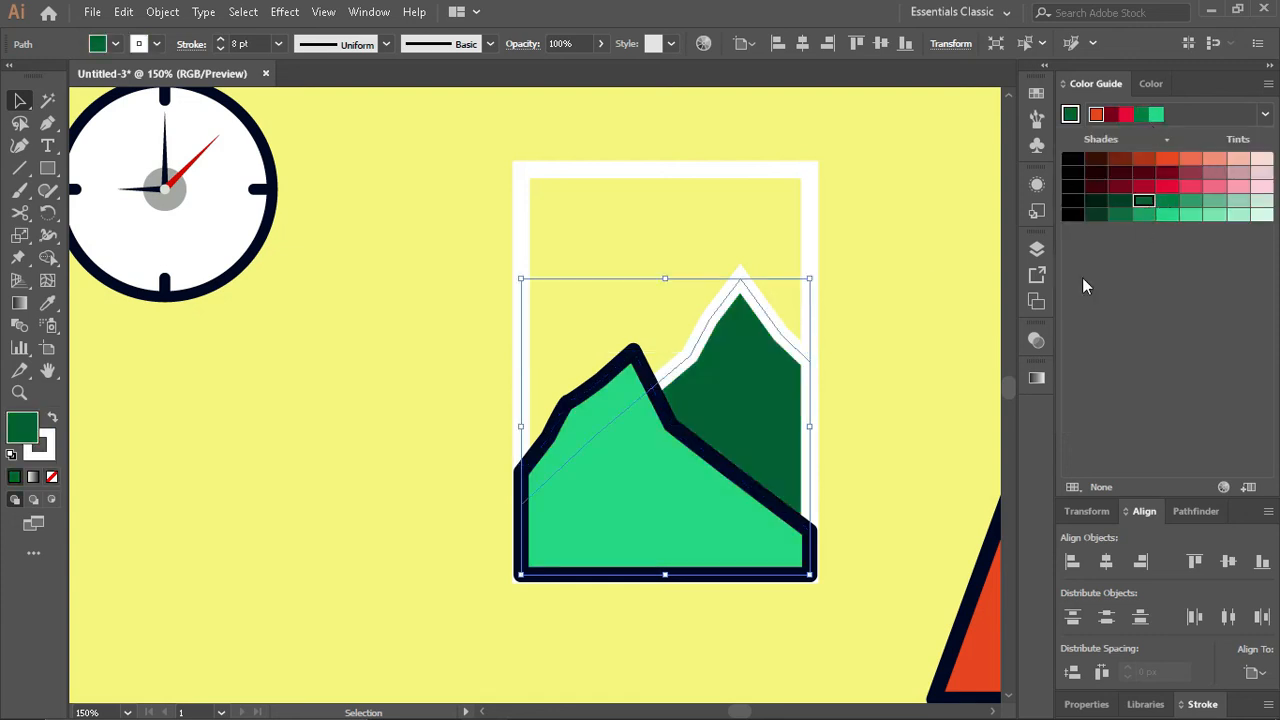
- Give the rear mountain the lamp shade's orange-red and navy style, and match the front mountain to it with the Eyedropper
{"action": "key", "text": "i"}
{"action": "left_click", "coordinate": [990, 615]}
{"action": "left_click", "coordinate": [690, 497], "text": "ctrl"}
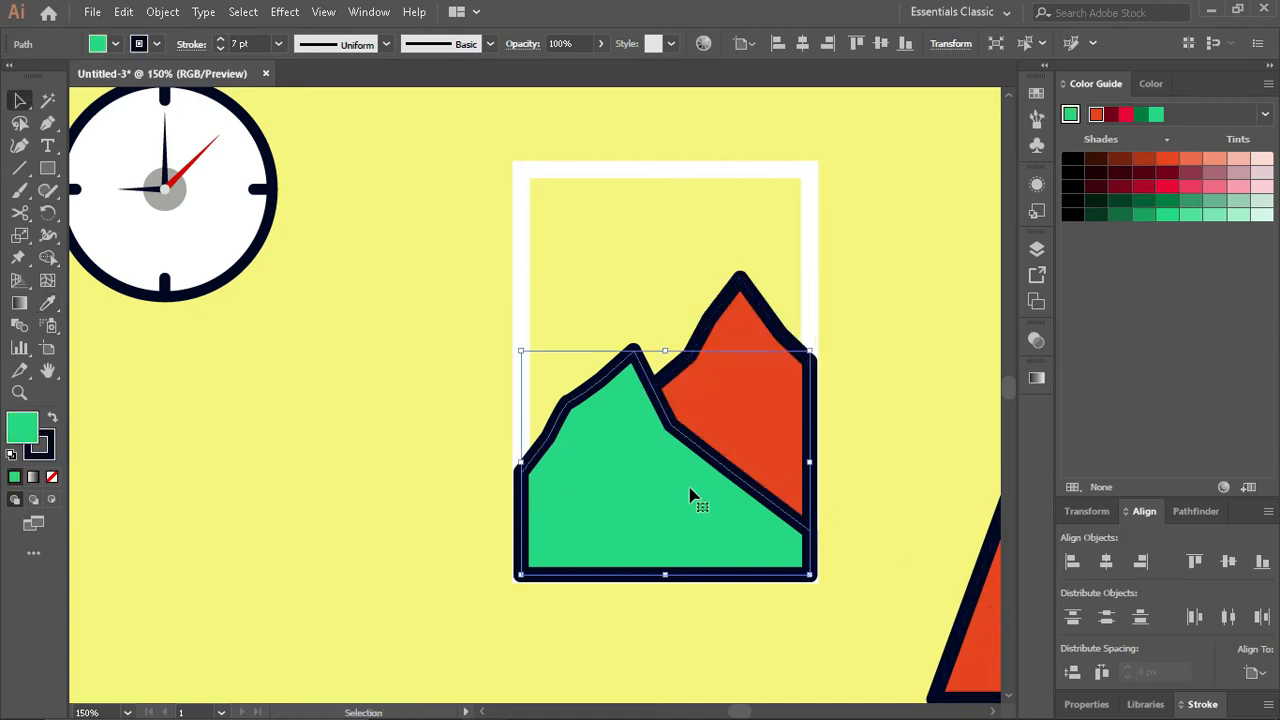
{"action": "left_click", "coordinate": [1152, 163]}
{"action": "left_click", "coordinate": [1189, 162]}
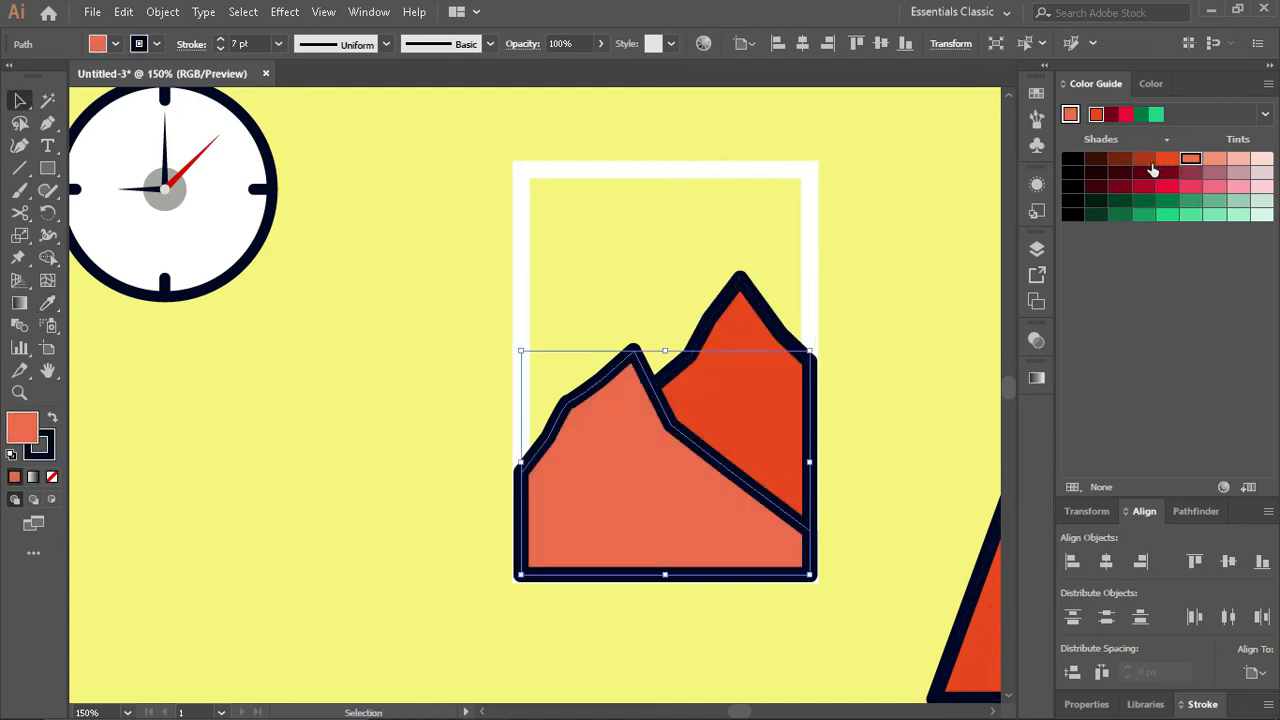
{"action": "left_click", "coordinate": [1150, 162]}
{"action": "key", "text": "i"}
{"action": "left_click", "coordinate": [727, 397]}
- Fill the rear mountain with a darker shade of the orange-red
{"action": "key", "text": "v"}
{"action": "left_click", "coordinate": [727, 395]}
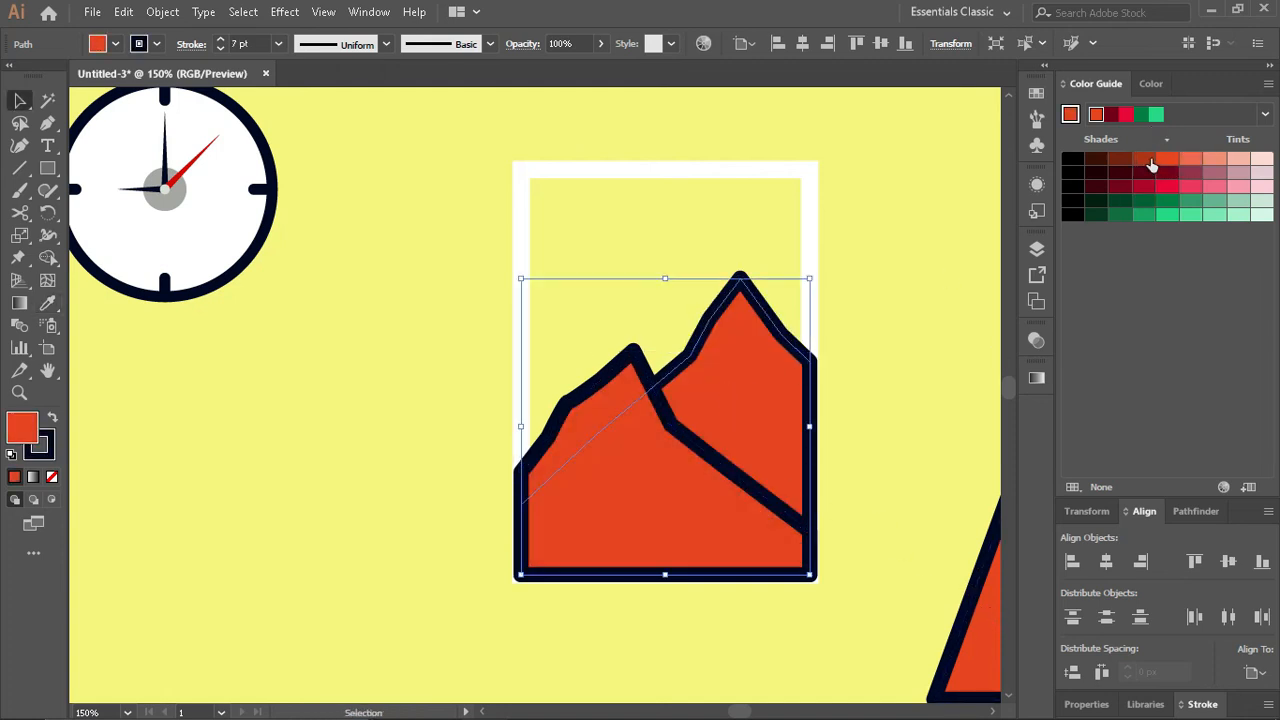
{"action": "left_click", "coordinate": [1152, 163]}
- Try bringing the white picture frame in front of the mountains and moving it aside, undoing both changes
{"action": "left_click", "coordinate": [814, 276]}
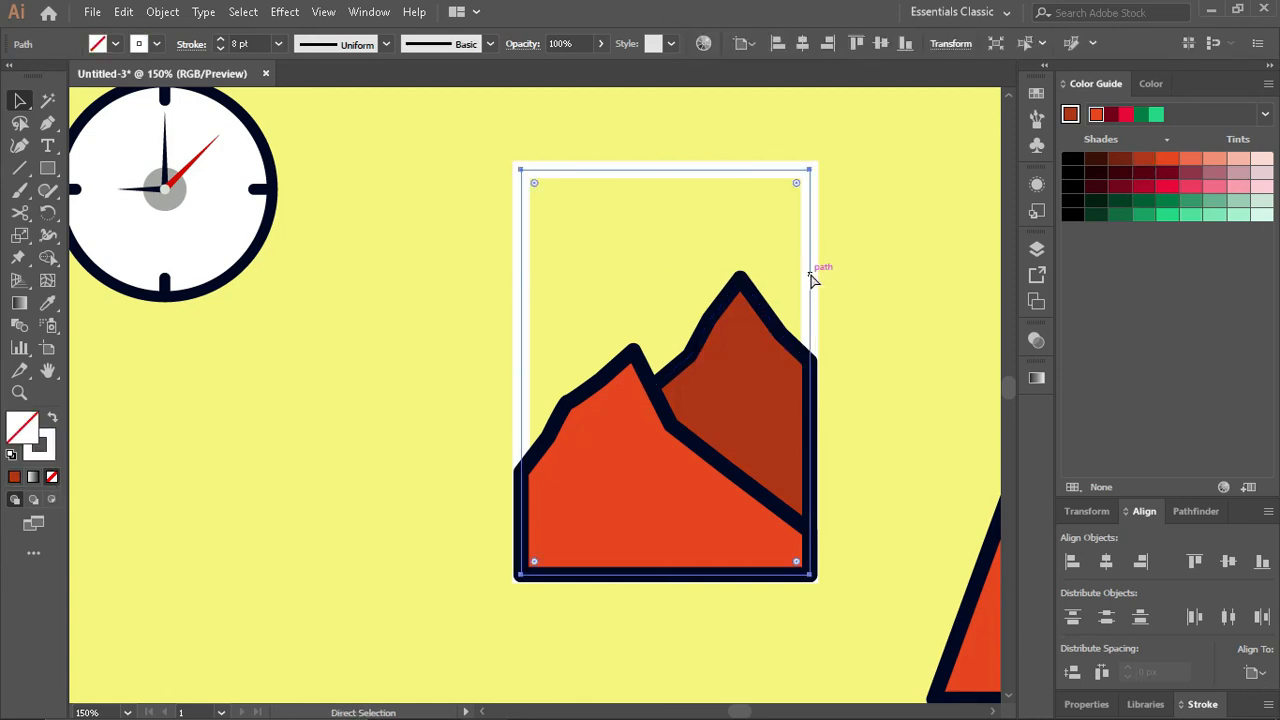
{"action": "key", "text": "ctrl+7"}
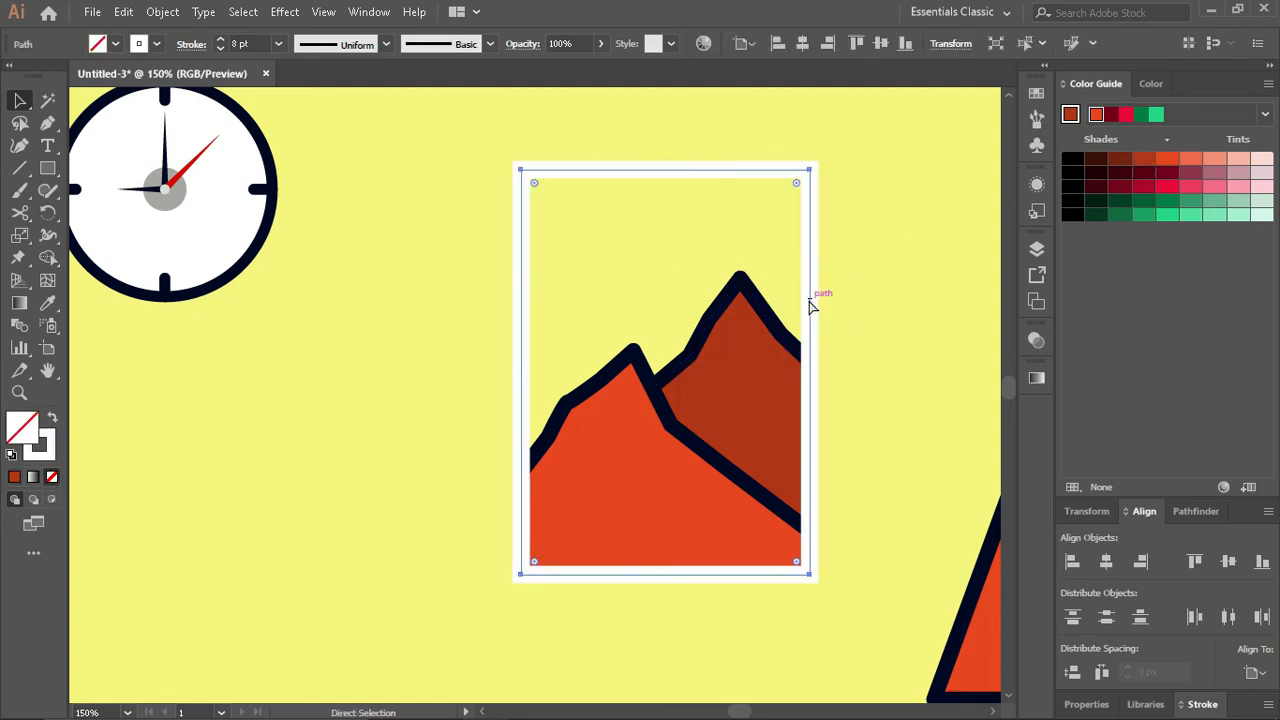
{"action": "key", "text": "ctrl+z"}
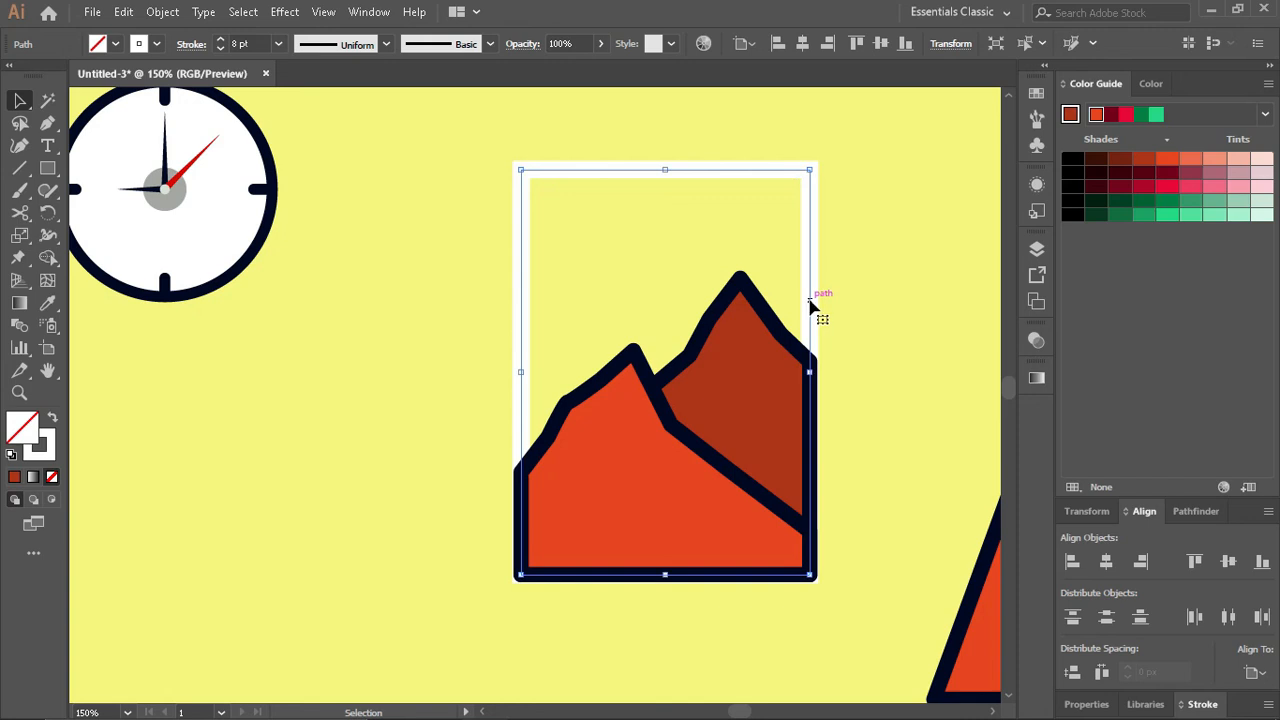
{"action": "left_click", "coordinate": [911, 298]}
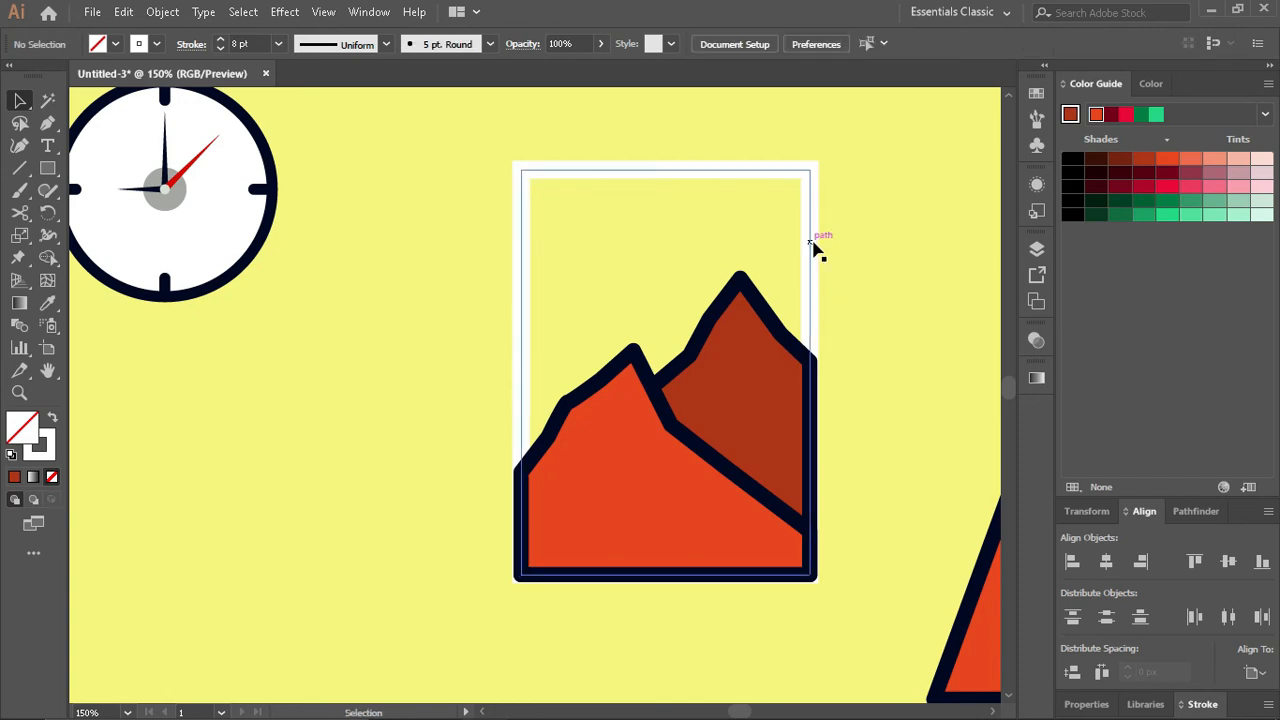
{"action": "left_click_drag", "start_coordinate": [812, 242], "coordinate": [899, 248]}
{"action": "key", "text": "ctrl+z"}
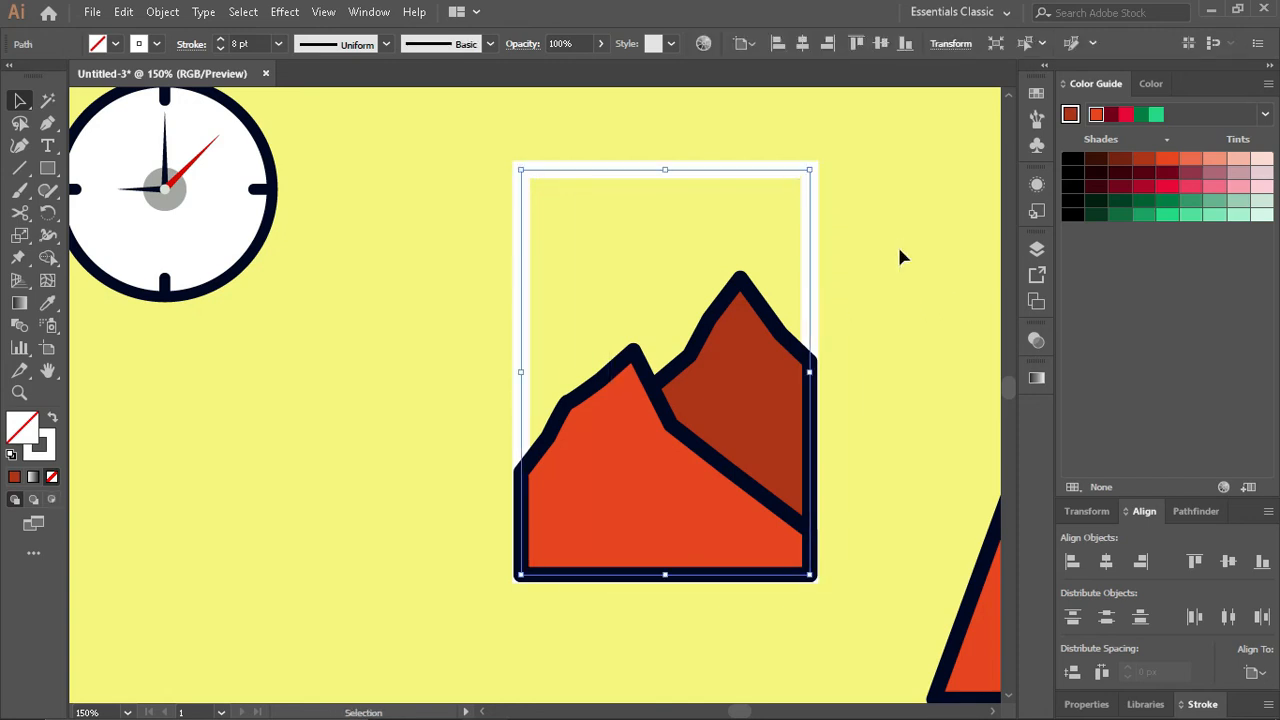
- Fill the picture frame's background with the window's blue using the Eyedropper
{"action": "left_click", "coordinate": [1151, 84]}
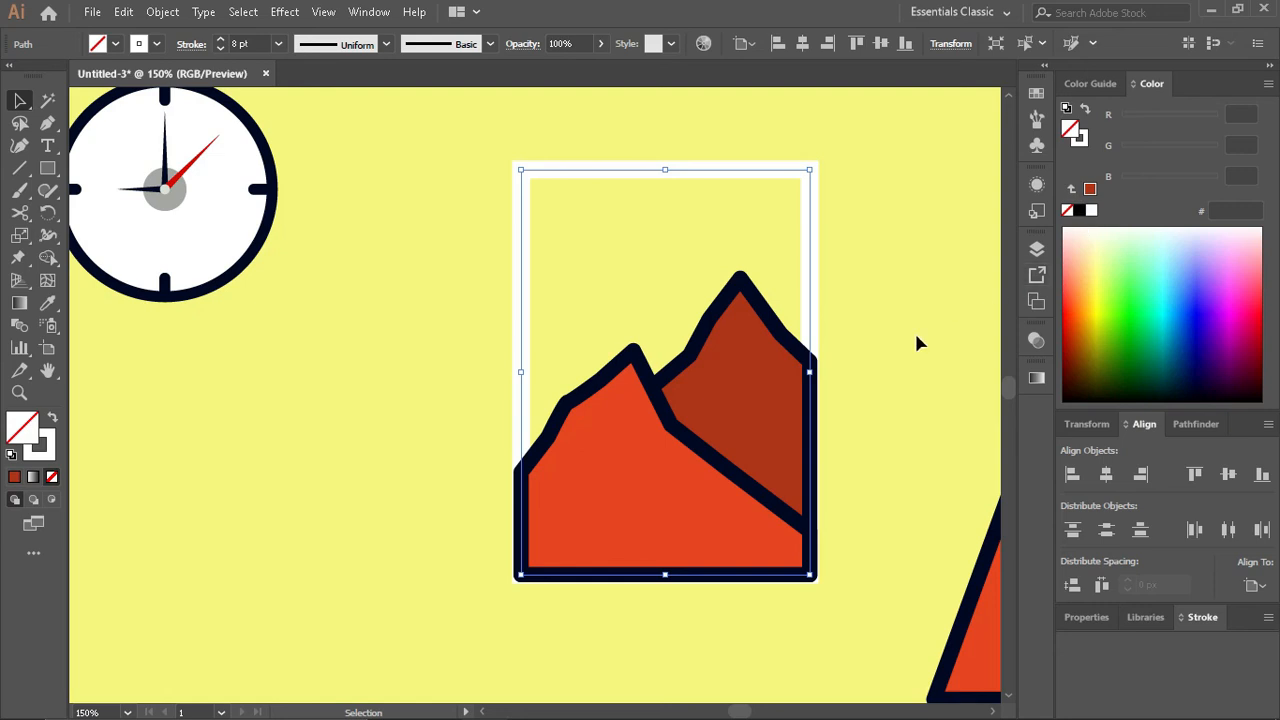
{"action": "key", "text": "i"}
{"action": "key", "text": "ctrl+minus"}
{"action": "key", "text": "ctrl+minus"}
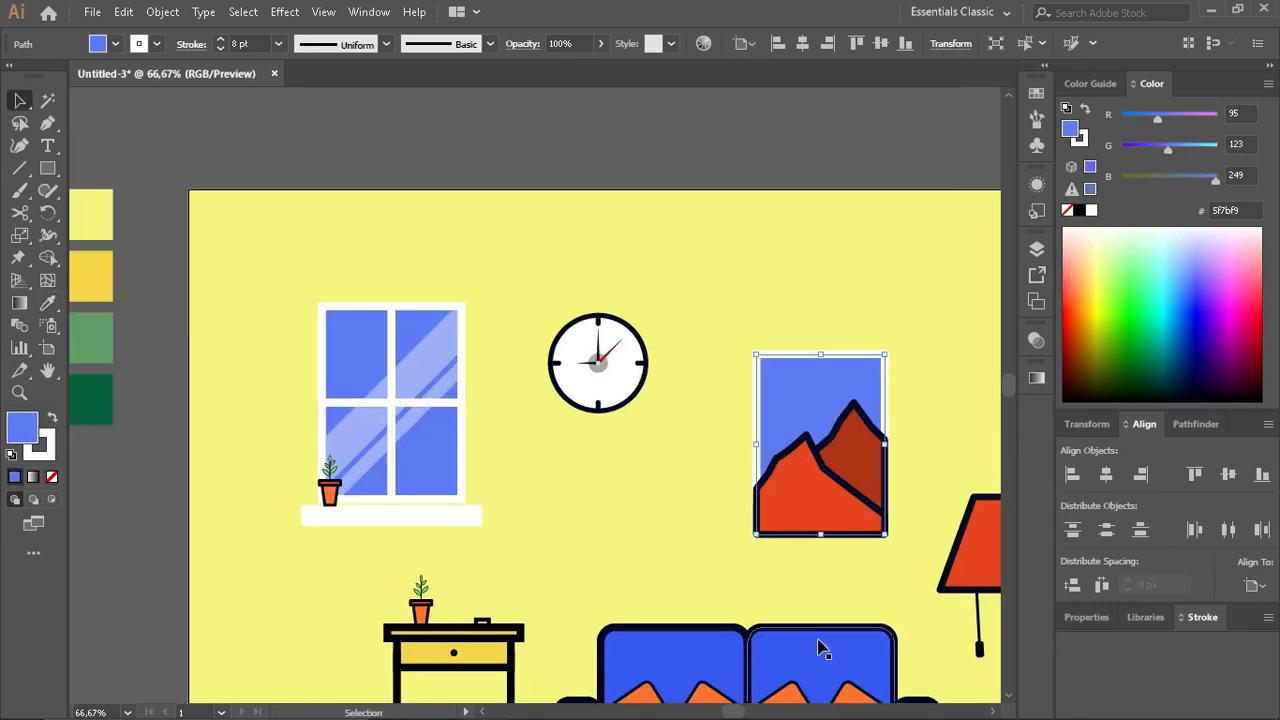
{"action": "key", "text": "ctrl+equal"}
{"action": "key", "text": "ctrl+equal"}
- Place an unfilled copy of the white picture frame in front of the mountains so it covers their outer edges
{"action": "left_click", "coordinate": [962, 330]}
{"action": "left_click_drag", "start_coordinate": [918, 285], "coordinate": [930, 355]}
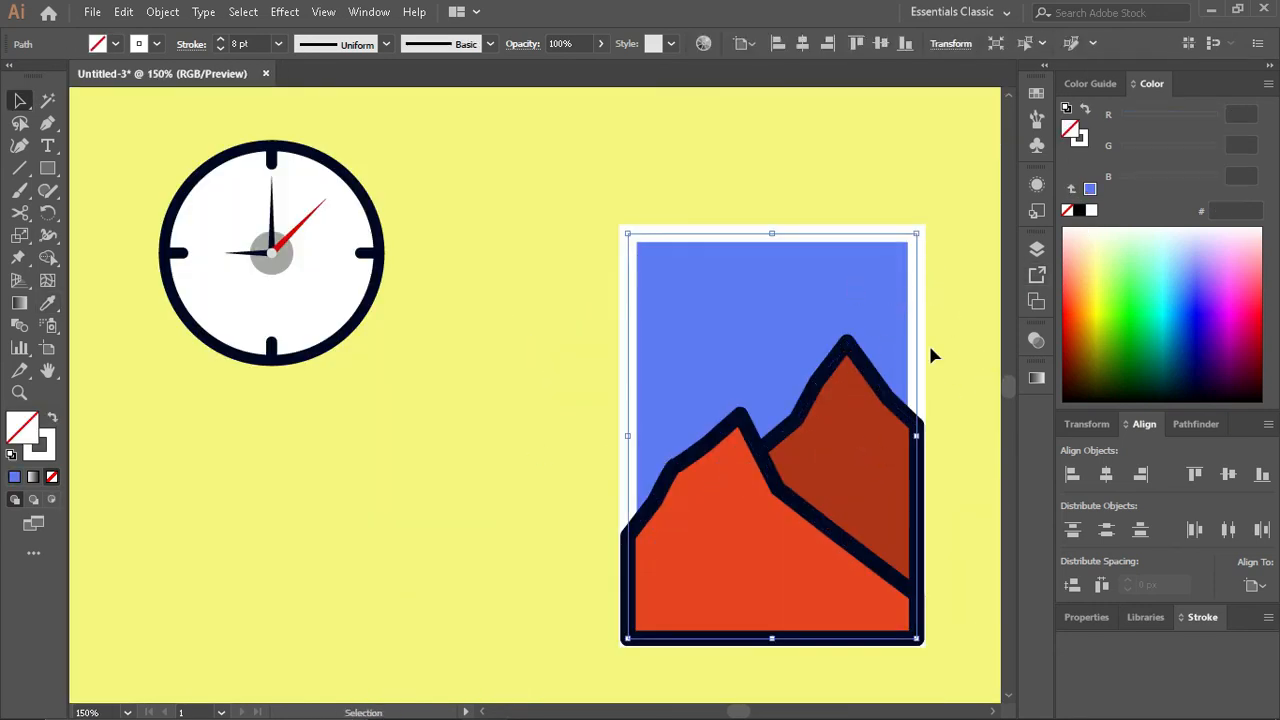
{"action": "left_click", "coordinate": [970, 336]}
- Draw a small circle in the picture's sky beside the peaks and give it the orange cushion's style with the Eyedropper
{"action": "left_click_drag", "start_coordinate": [40, 167], "coordinate": [134, 212]}
{"action": "left_click_drag", "start_coordinate": [710, 407], "coordinate": [712, 405]}
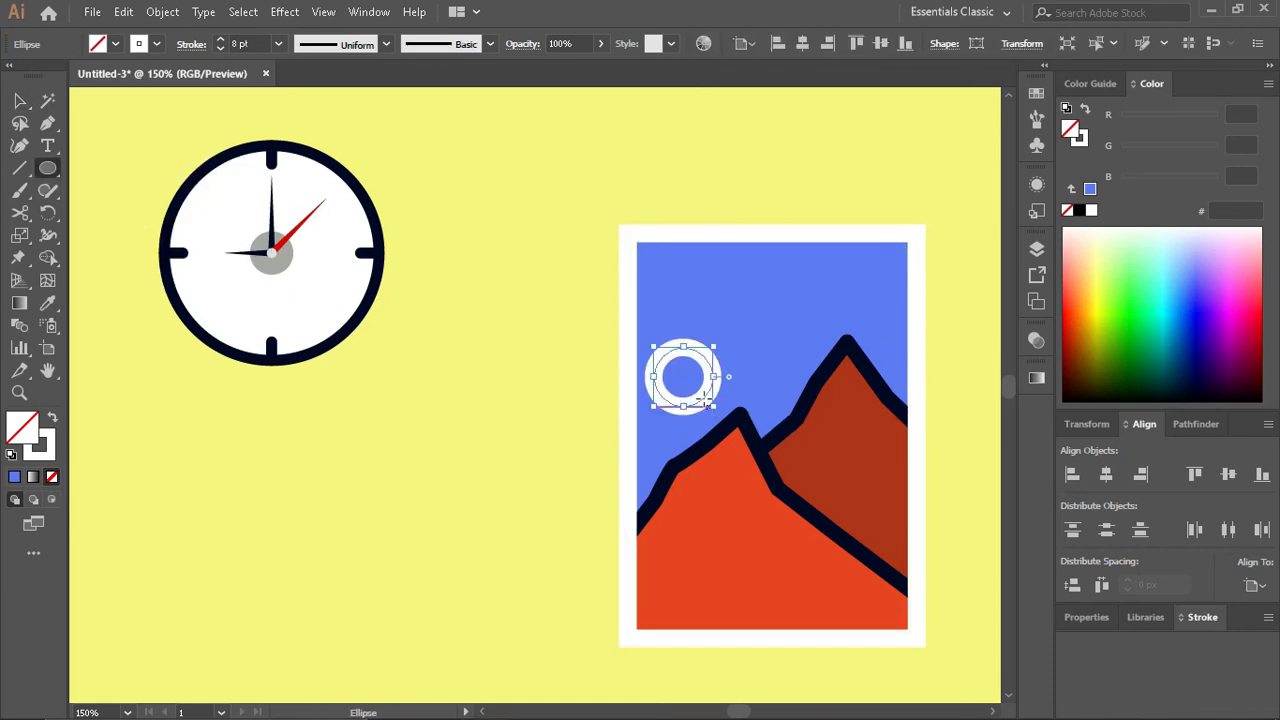
{"action": "scroll", "coordinate": [835, 538], "scroll_direction": "down", "scroll_amount": 4}
{"action": "key", "text": "i"}
{"action": "left_click", "coordinate": [852, 520]}
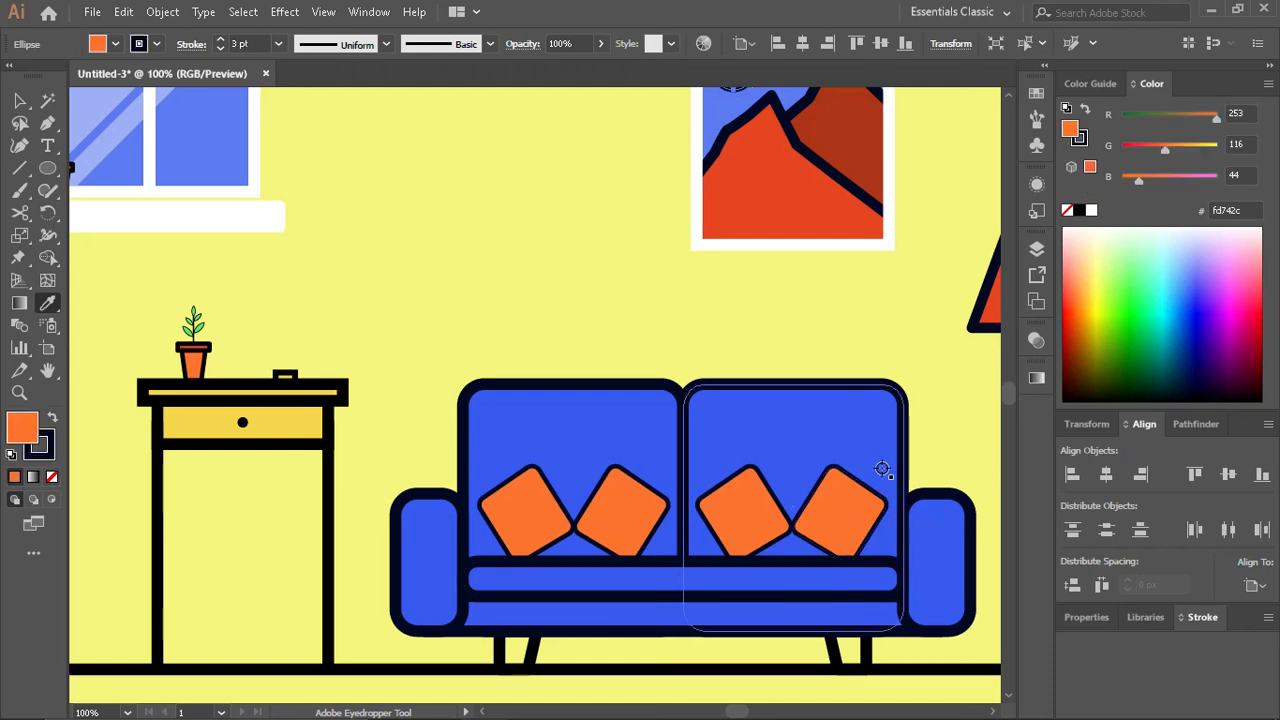
- Shrink the orange sun circle slightly around its center and remove its stroke
{"action": "key", "text": "v"}
{"action": "scroll", "coordinate": [880, 455], "scroll_direction": "up", "scroll_amount": 2}
{"action": "scroll", "coordinate": [745, 297], "scroll_direction": "up", "scroll_amount": 3}
{"action": "left_click_drag", "start_coordinate": [774, 352], "coordinate": [756, 335]}
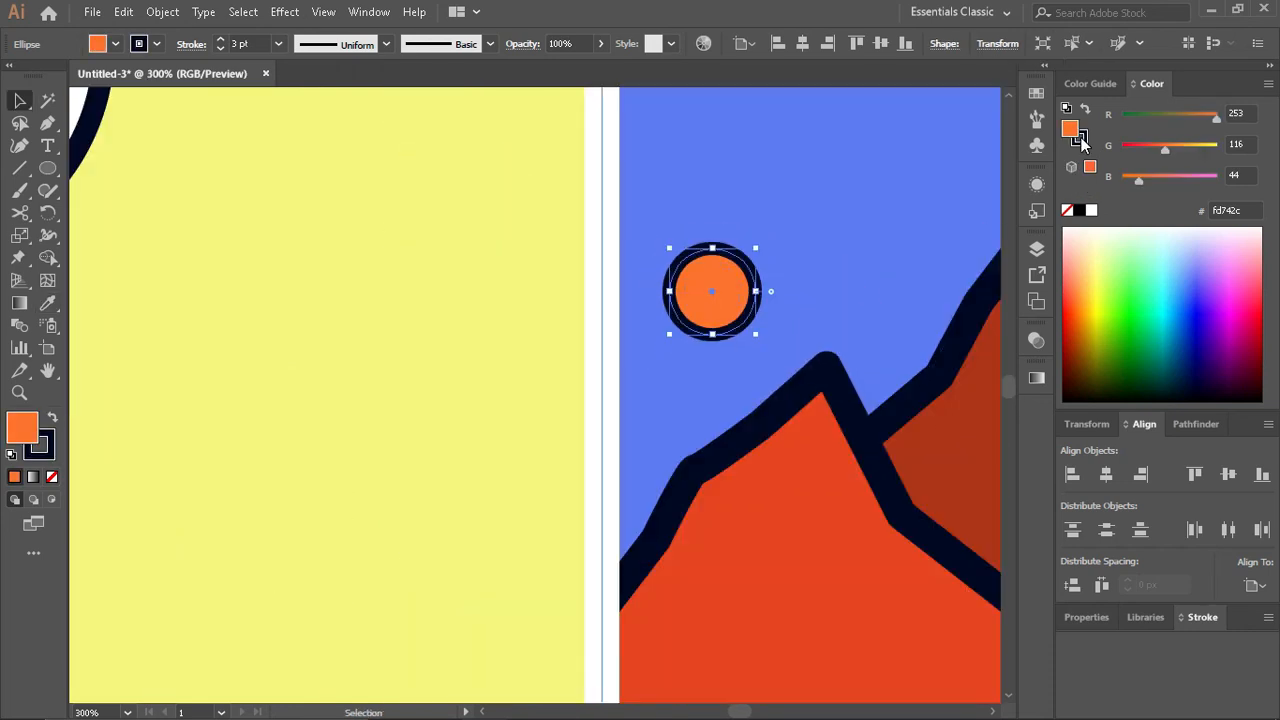
{"action": "left_click", "coordinate": [1083, 142]}
{"action": "left_click", "coordinate": [1067, 210]}
{"action": "left_click", "coordinate": [491, 351]}
- Set the stroke of both mountains in the framed picture to 4 pt
{"action": "scroll", "coordinate": [491, 351], "scroll_direction": "up", "scroll_amount": 5}
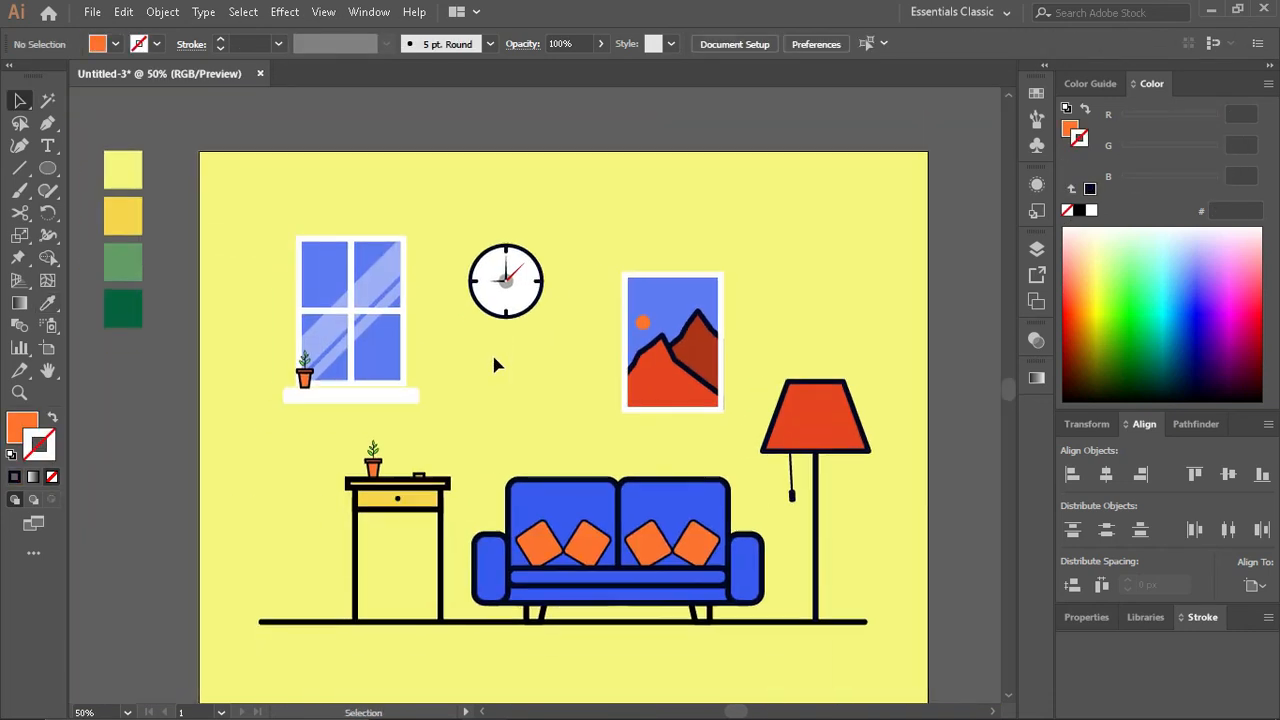
{"action": "left_click", "coordinate": [705, 337]}
{"action": "left_click", "coordinate": [220, 49]}
{"action": "left_click", "coordinate": [220, 49]}
{"action": "left_click", "coordinate": [220, 49]}
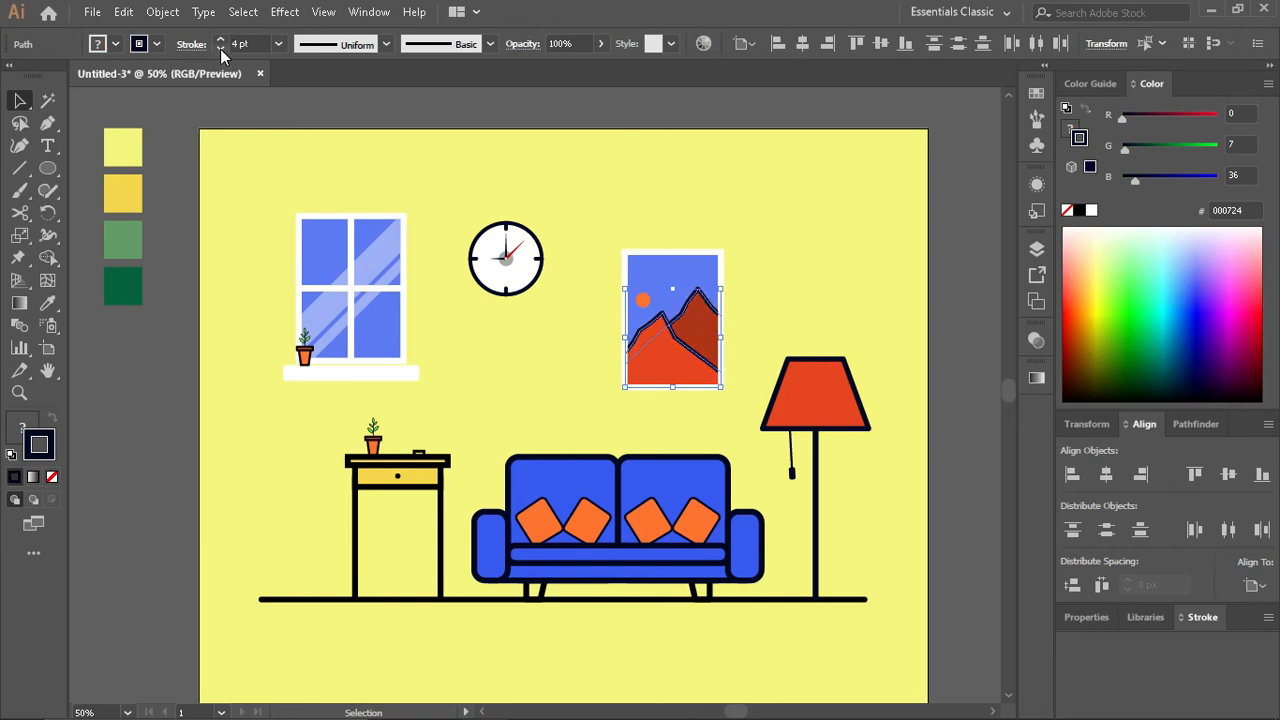
{"action": "left_click", "coordinate": [826, 300]}
- Enlarge the potted plant at the window and move it up so it stands on the windowsill
{"action": "scroll", "coordinate": [825, 400], "scroll_direction": "down", "scroll_amount": 1}
{"action": "scroll", "coordinate": [823, 438], "scroll_direction": "left", "scroll_amount": 7}
{"action": "scroll", "coordinate": [447, 332], "scroll_direction": "up", "scroll_amount": 4}
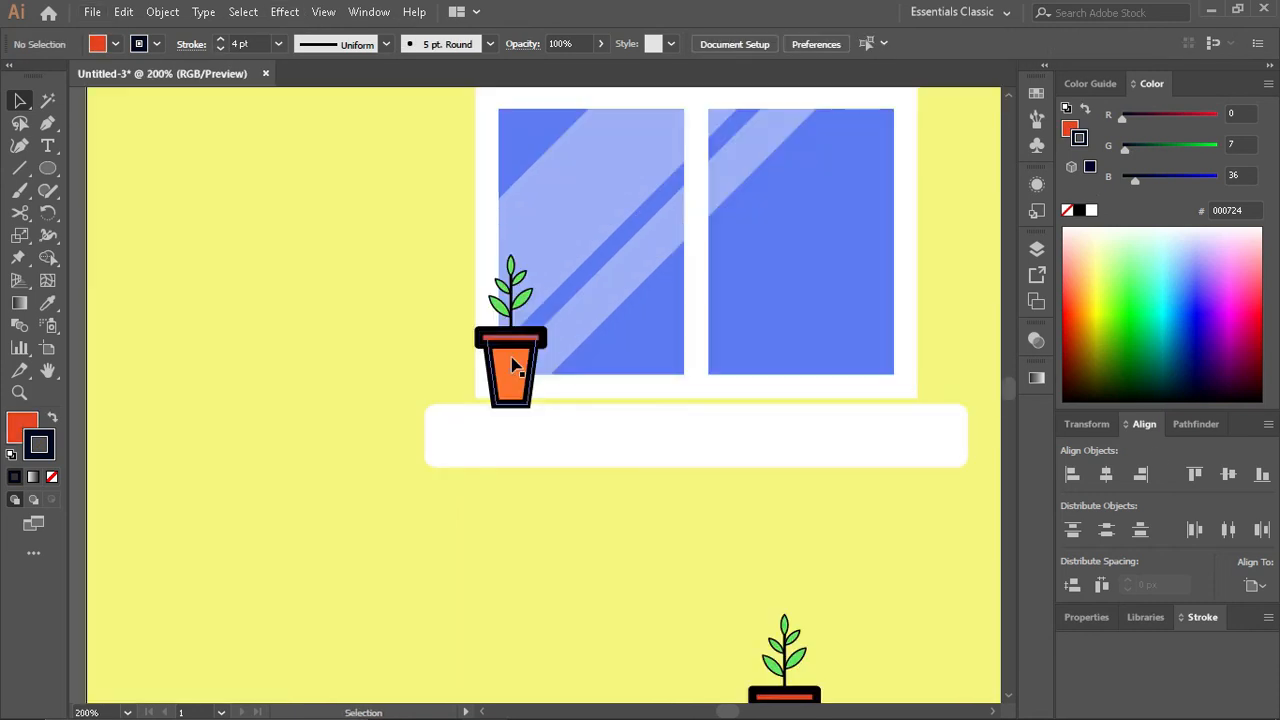
{"action": "left_click", "coordinate": [513, 360]}
{"action": "left_click_drag", "start_coordinate": [543, 257], "coordinate": [584, 211]}
{"action": "left_click_drag", "start_coordinate": [518, 392], "coordinate": [518, 347]}
{"action": "left_click", "coordinate": [402, 306]}
- Ungroup the windowsill plant, select its lower leaf, and undo the last edit
{"action": "scroll", "coordinate": [531, 323], "scroll_direction": "up", "scroll_amount": 2}
{"action": "right_click", "coordinate": [510, 324]}
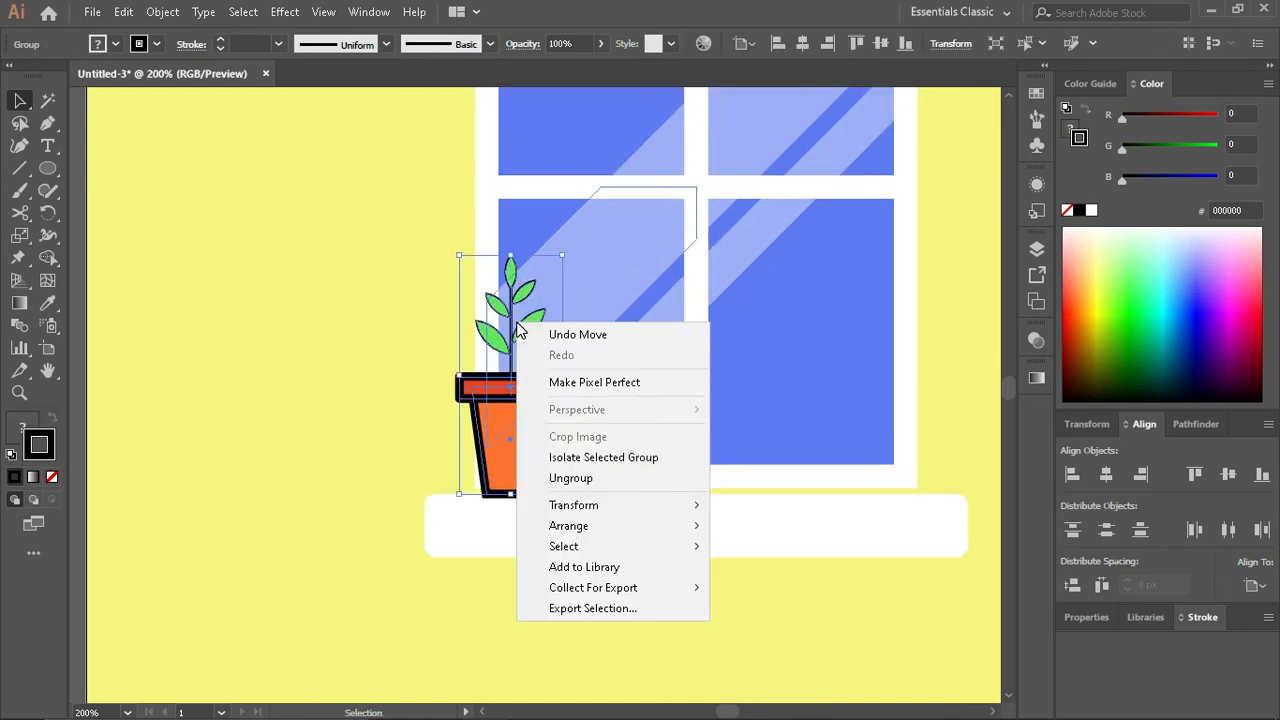
{"action": "left_click", "coordinate": [560, 477]}
{"action": "scroll", "coordinate": [460, 336], "scroll_direction": "up", "scroll_amount": 3}
{"action": "left_click", "coordinate": [657, 330]}
{"action": "scroll", "coordinate": [657, 330], "scroll_direction": "down", "scroll_amount": 1}
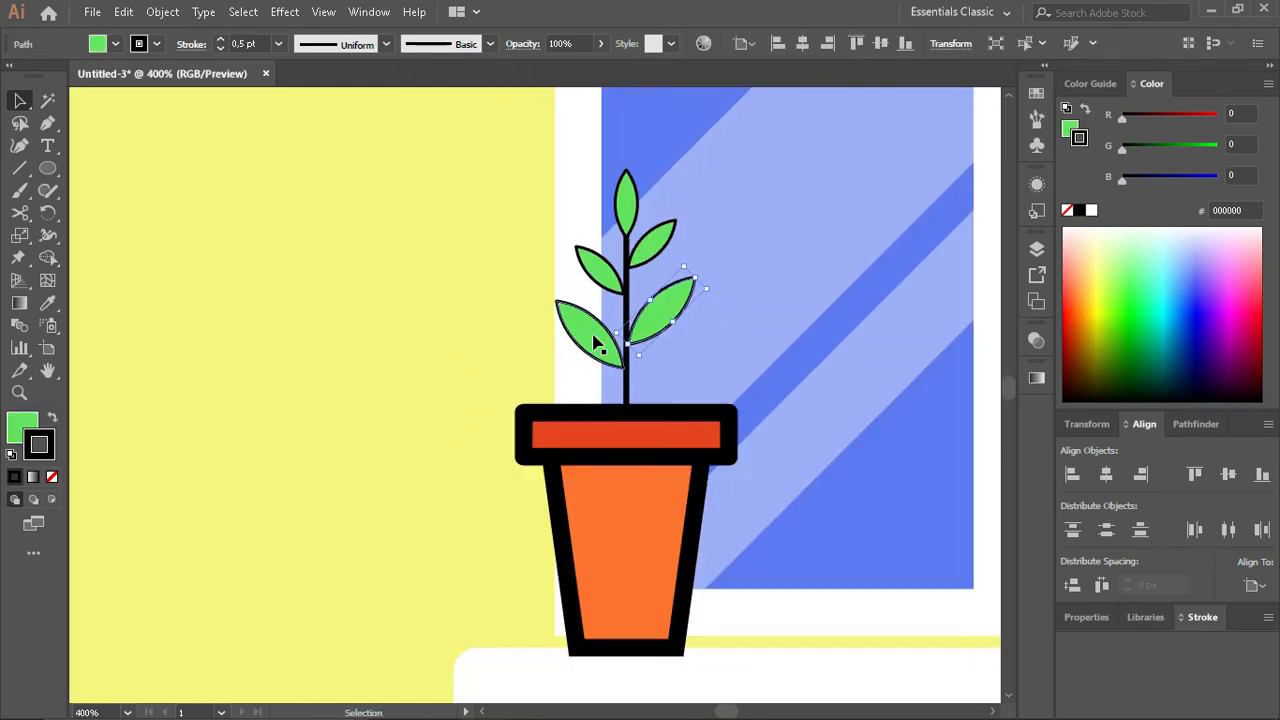
{"action": "key", "text": "ctrl+z"}
{"action": "left_click", "coordinate": [448, 408]}
- Enlarge the potted plant on the side table and move it up to rest on the tabletop
{"action": "scroll", "coordinate": [448, 408], "scroll_direction": "down", "scroll_amount": 6}
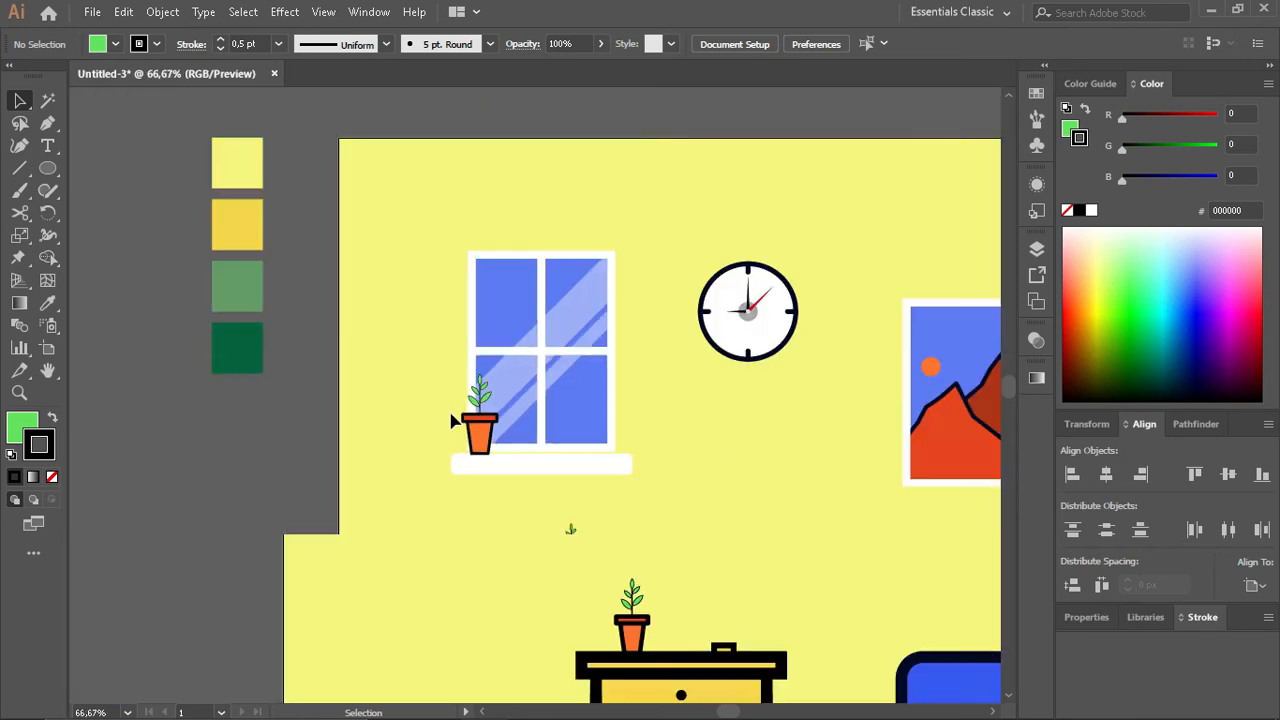
{"action": "scroll", "coordinate": [452, 420], "scroll_direction": "down", "scroll_amount": 2}
{"action": "scroll", "coordinate": [527, 467], "scroll_direction": "down", "scroll_amount": 1}
{"action": "left_click", "coordinate": [463, 465]}
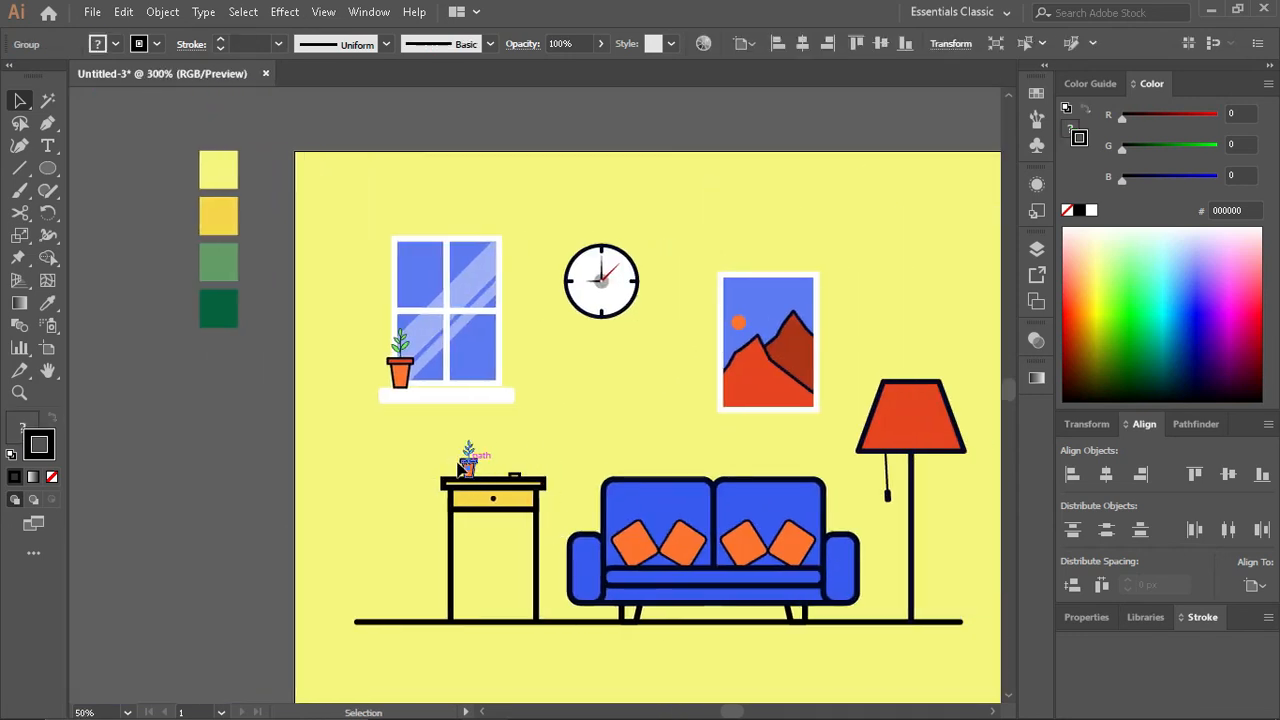
{"action": "scroll", "coordinate": [459, 463], "scroll_direction": "up", "scroll_amount": 5}
{"action": "left_click_drag", "start_coordinate": [655, 343], "coordinate": [801, 249]}
{"action": "left_click_drag", "start_coordinate": [626, 553], "coordinate": [628, 467]}
- Ungroup the table plant and shorten its orange pot body so the pot becomes lower than the windowsill one
{"action": "right_click", "coordinate": [629, 473]}
{"action": "left_click", "coordinate": [718, 335]}
{"action": "left_click", "coordinate": [767, 422]}
{"action": "left_click", "coordinate": [627, 533]}
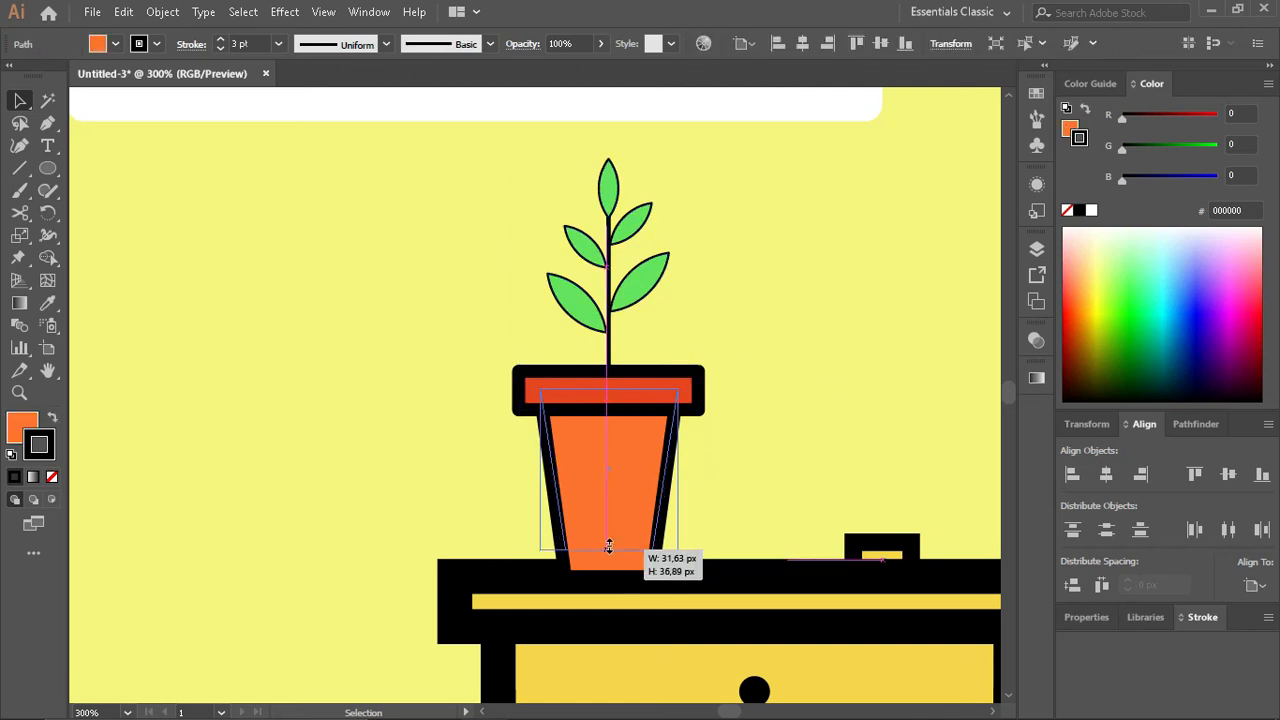
{"action": "left_click_drag", "start_coordinate": [608, 546], "coordinate": [608, 515]}
{"action": "left_click_drag", "start_coordinate": [448, 254], "coordinate": [607, 496]}
{"action": "left_click", "coordinate": [779, 466]}
- Move the table plant's detached upper leaves down so they join the top of the stem
{"action": "scroll", "coordinate": [739, 468], "scroll_direction": "down", "scroll_amount": 1}
{"action": "scroll", "coordinate": [657, 322], "scroll_direction": "up", "scroll_amount": 1}
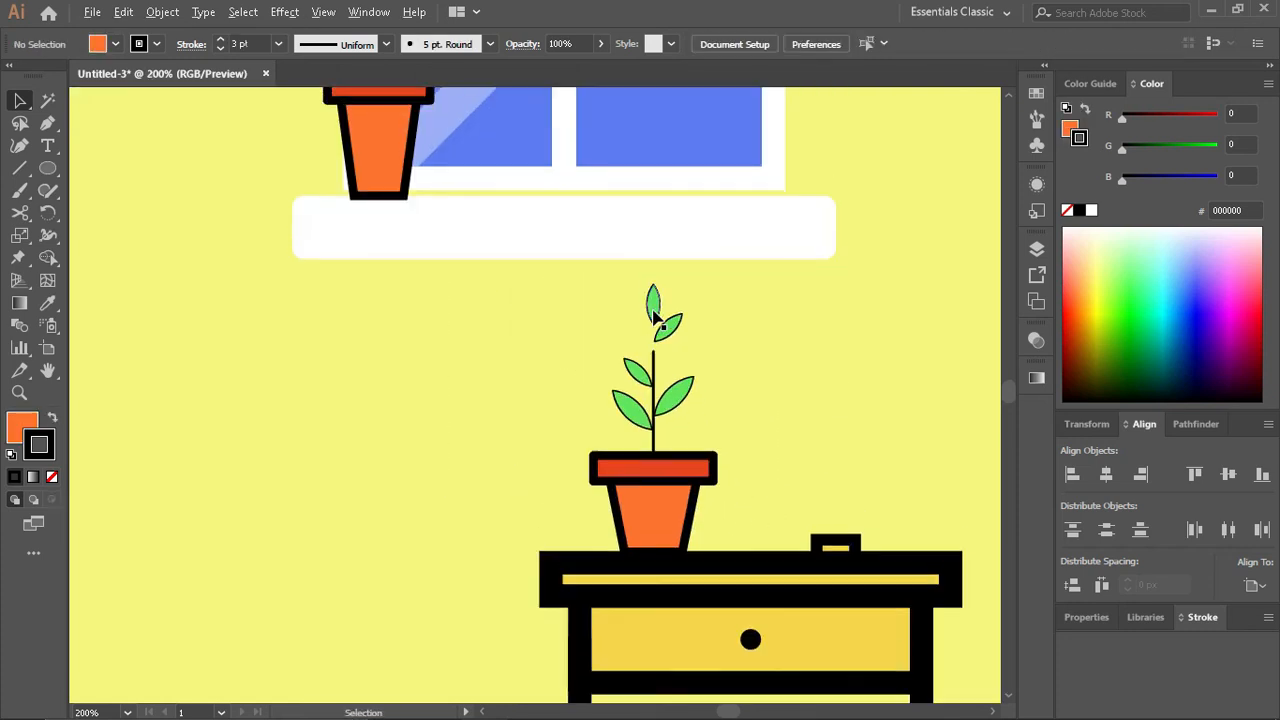
{"action": "scroll", "coordinate": [655, 317], "scroll_direction": "up", "scroll_amount": 1}
{"action": "left_click_drag", "start_coordinate": [655, 304], "coordinate": [654, 348]}
{"action": "scroll", "coordinate": [654, 348], "scroll_direction": "up", "scroll_amount": 3}
{"action": "left_click_drag", "start_coordinate": [724, 331], "coordinate": [717, 447]}
{"action": "left_click", "coordinate": [724, 496]}
- Nudge the table plant's side leaves inward so their bases overlap the stem
{"action": "scroll", "coordinate": [718, 581], "scroll_direction": "down", "scroll_amount": 2}
{"action": "scroll", "coordinate": [699, 585], "scroll_direction": "up", "scroll_amount": 2}
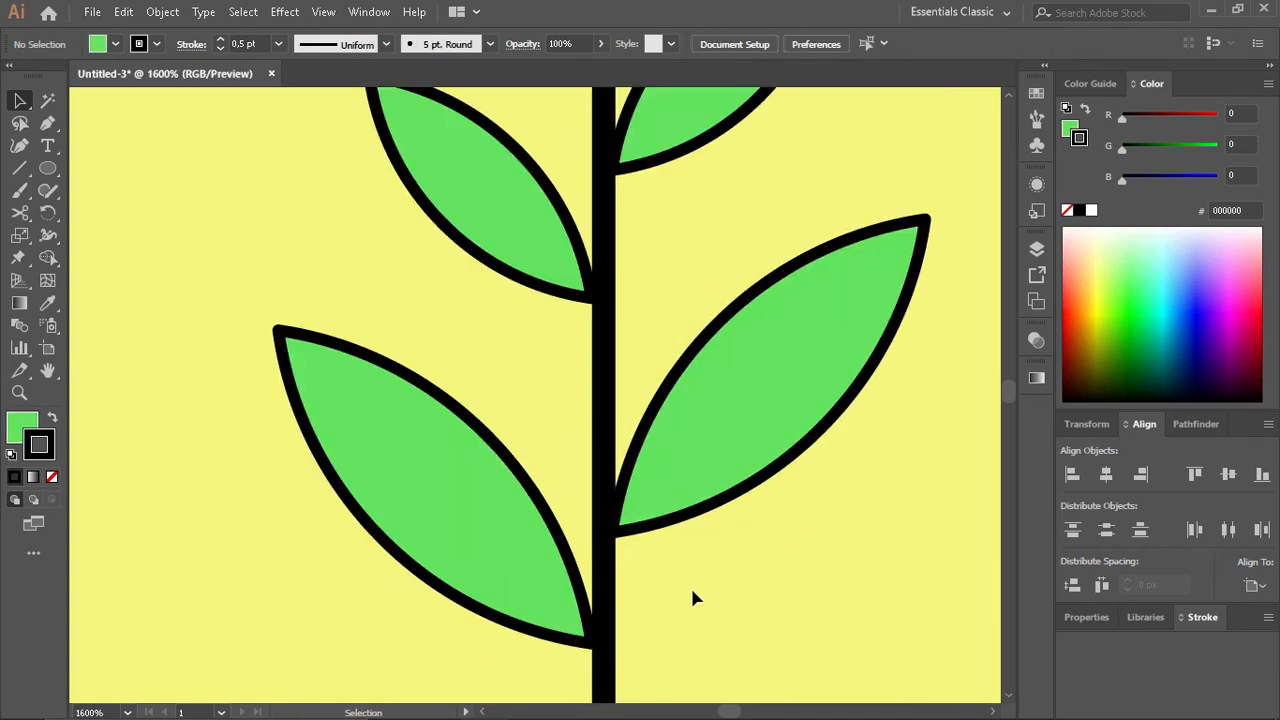
{"action": "left_click_drag", "start_coordinate": [528, 600], "coordinate": [534, 600]}
{"action": "left_click", "coordinate": [726, 580]}
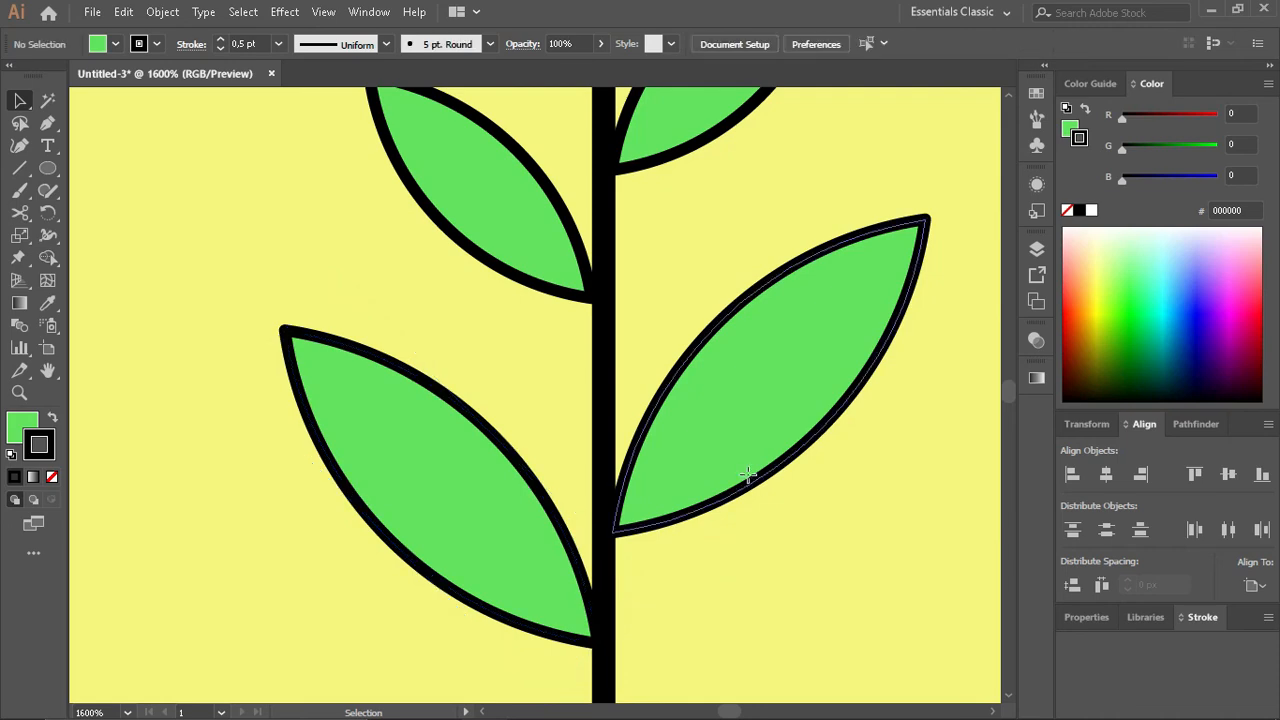
{"action": "left_click_drag", "start_coordinate": [737, 480], "coordinate": [742, 482]}
{"action": "left_click", "coordinate": [731, 543]}
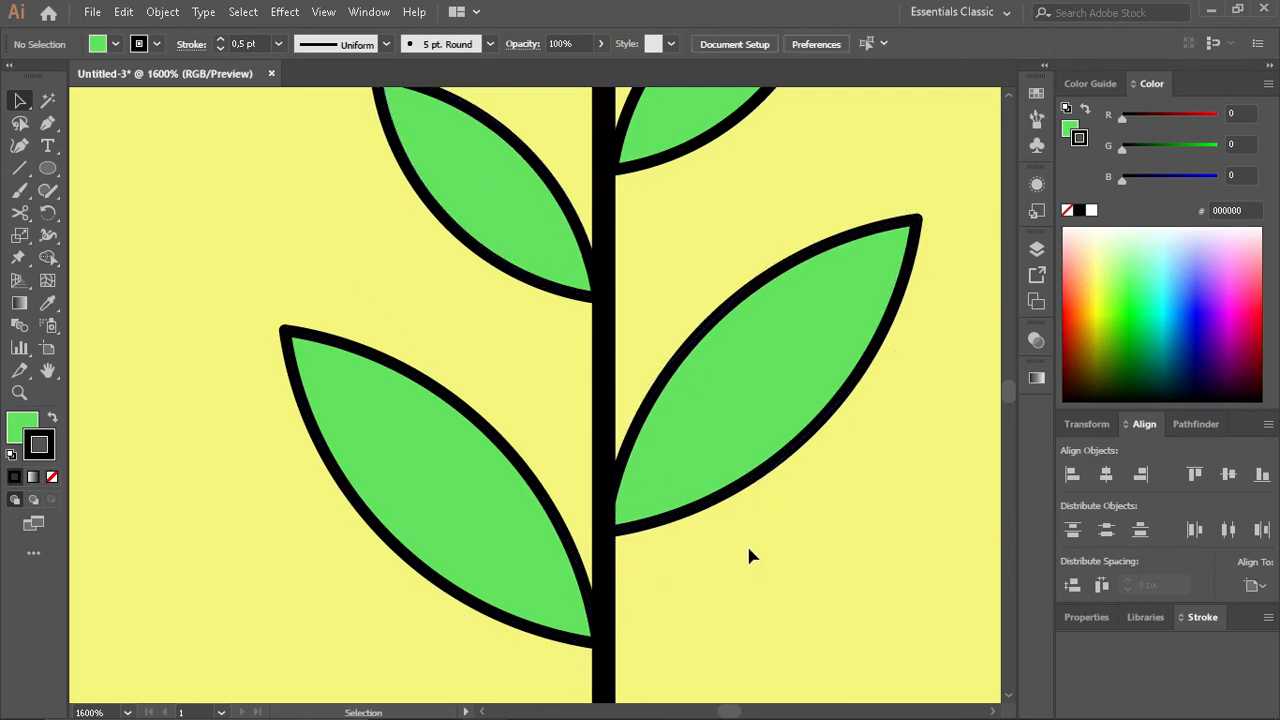
{"action": "scroll", "coordinate": [751, 553], "scroll_direction": "down", "scroll_amount": 4}
{"action": "scroll", "coordinate": [749, 556], "scroll_direction": "down", "scroll_amount": 5}
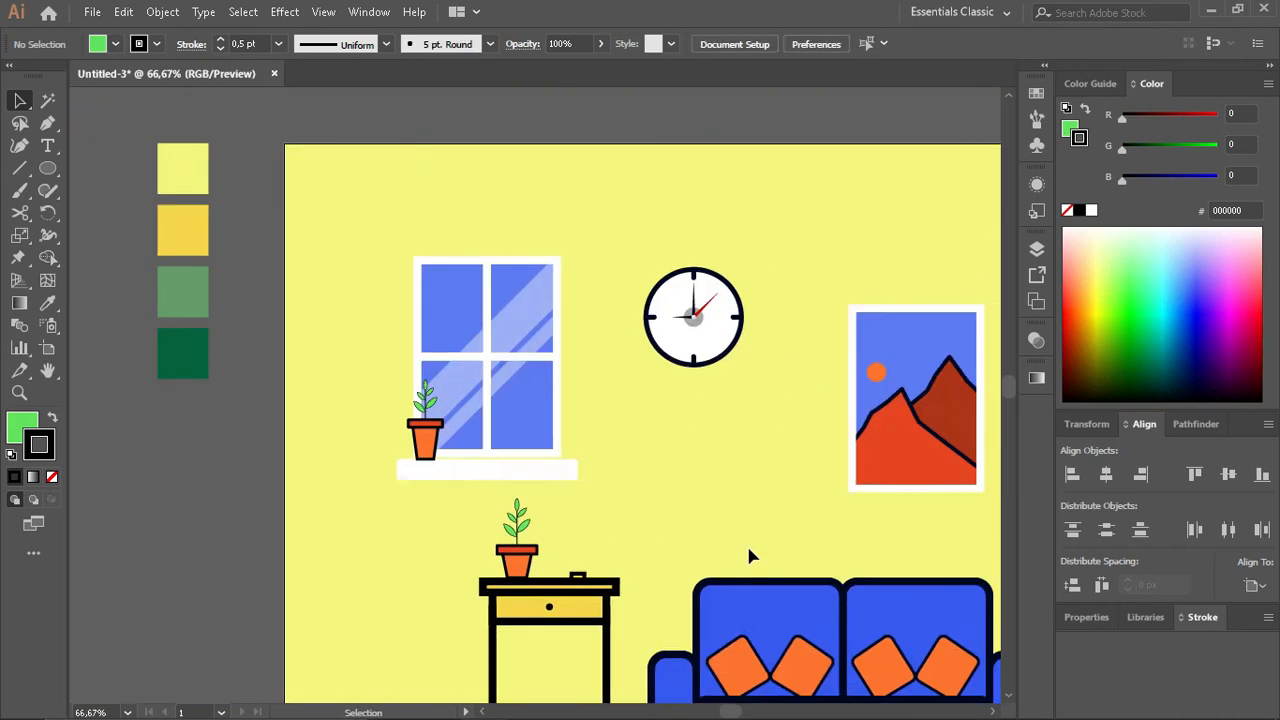
{"action": "scroll", "coordinate": [748, 555], "scroll_direction": "down", "scroll_amount": 2}
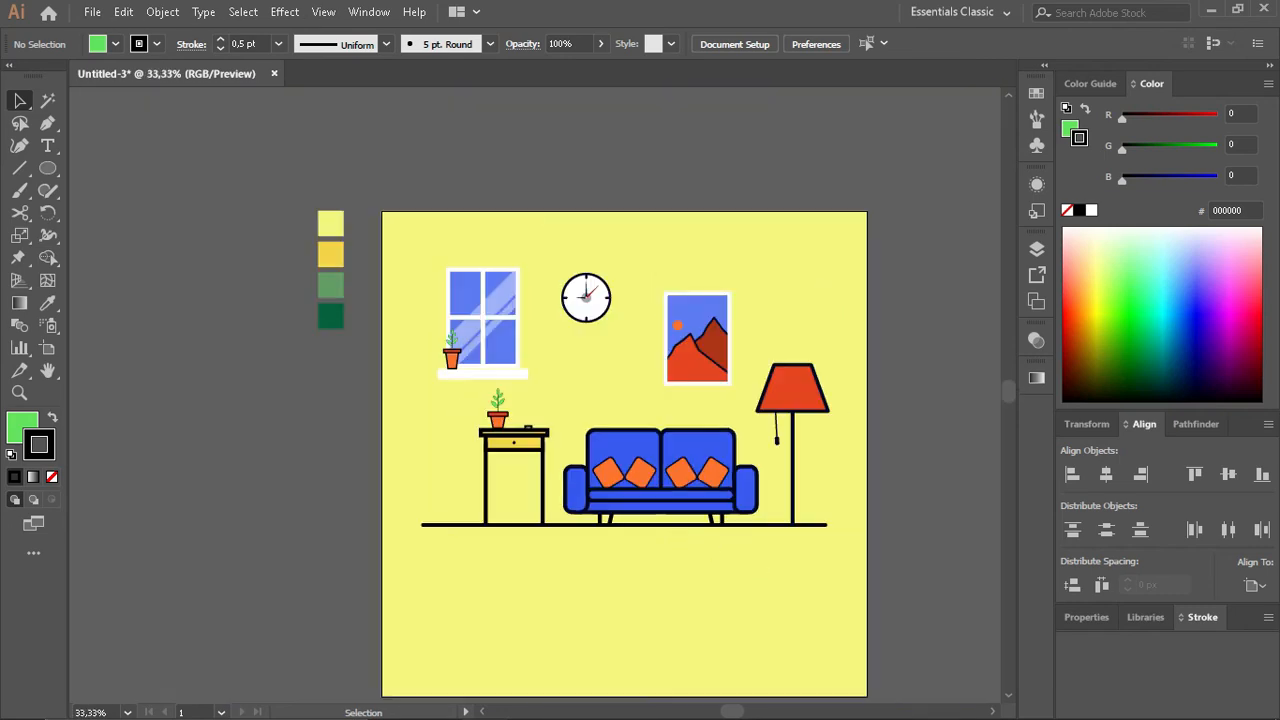